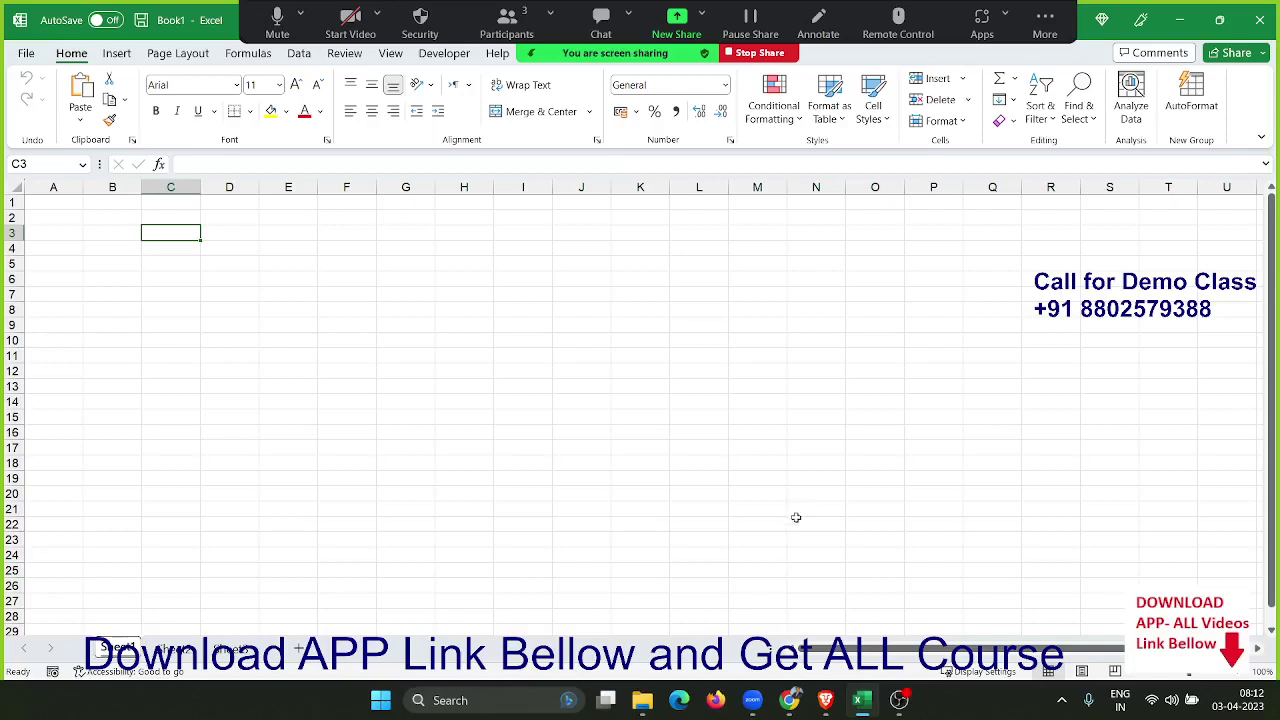
Step: Select cell G15 on the empty sheet, then return to cell A1
{"action": "left_click", "coordinate": [400, 418]}
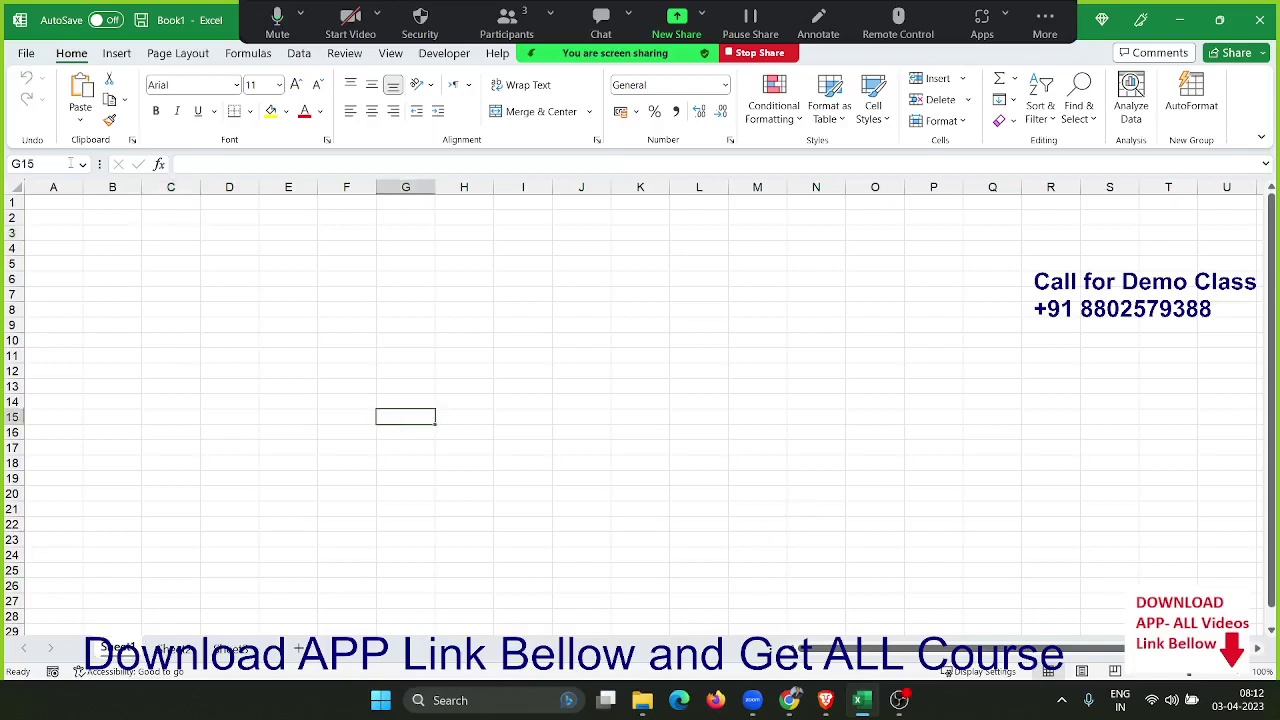
{"action": "left_click", "coordinate": [82, 228]}
{"action": "left_click", "coordinate": [74, 208]}
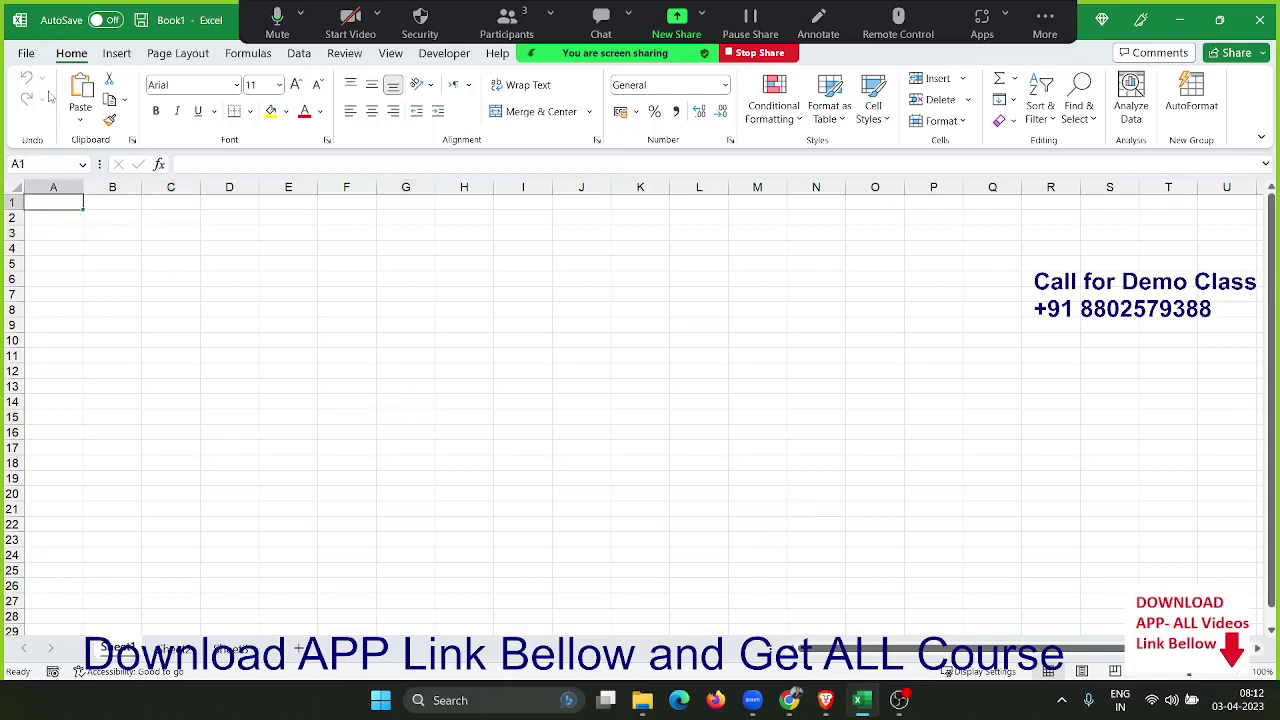
Step: Create a new workbook, Book2, from the Blank workbook template on the File Home page
{"action": "left_click", "coordinate": [26, 55]}
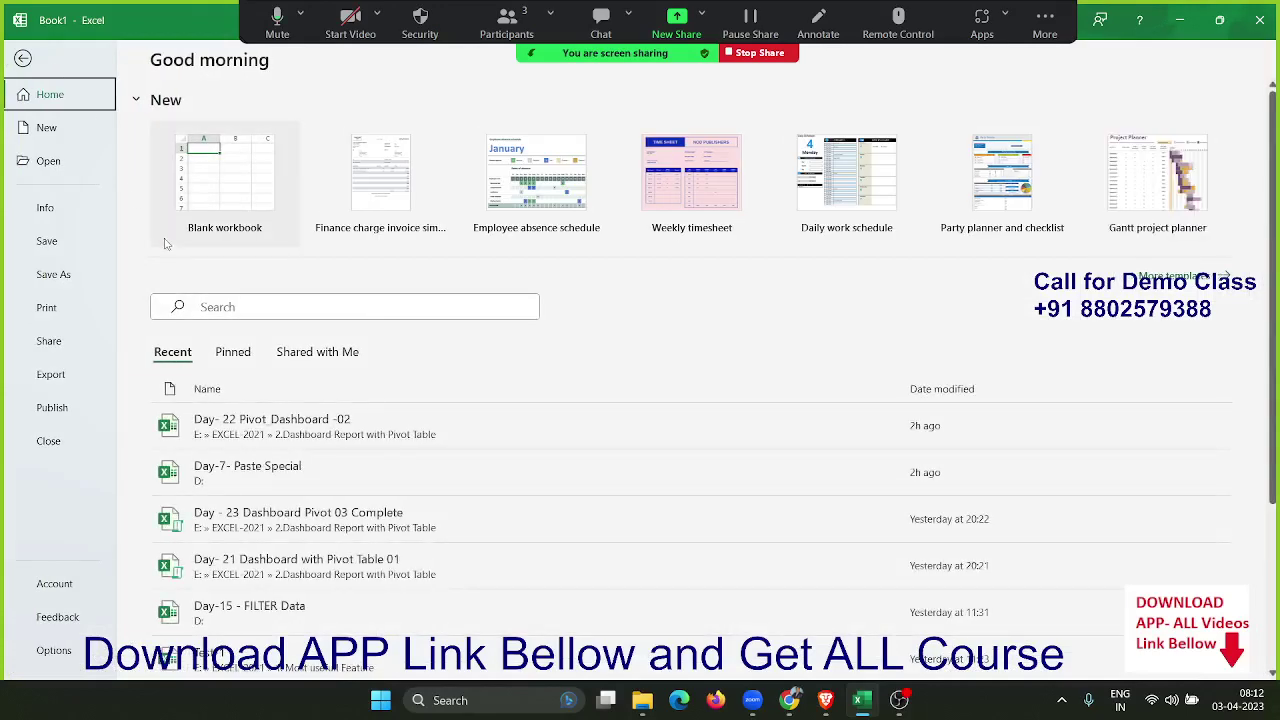
{"action": "left_click", "coordinate": [61, 97]}
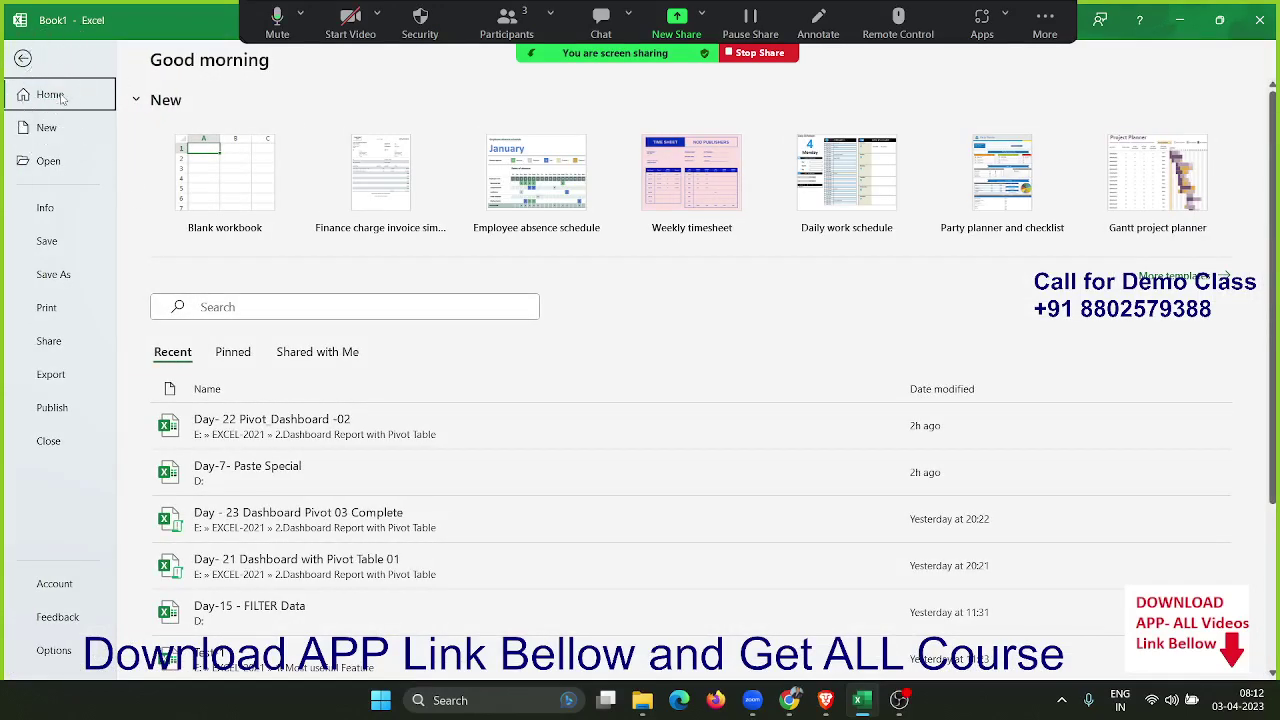
{"action": "left_click", "coordinate": [231, 181]}
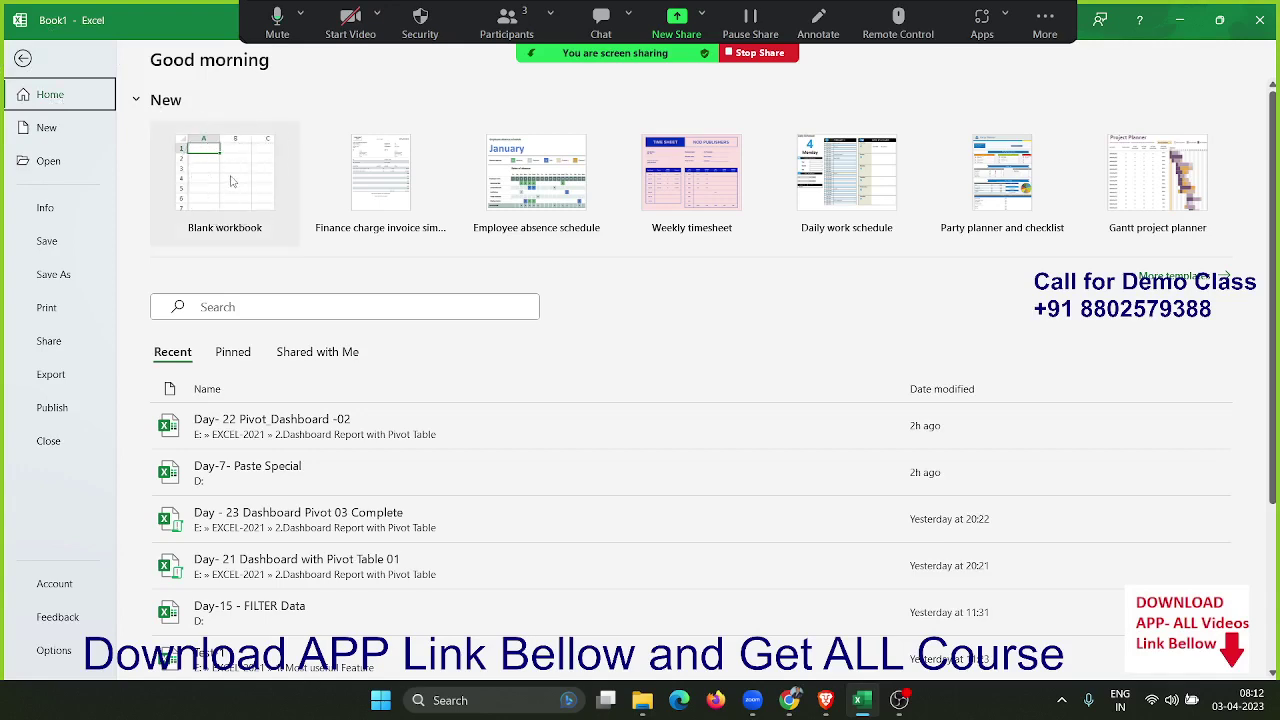
{"action": "left_click", "coordinate": [231, 181]}
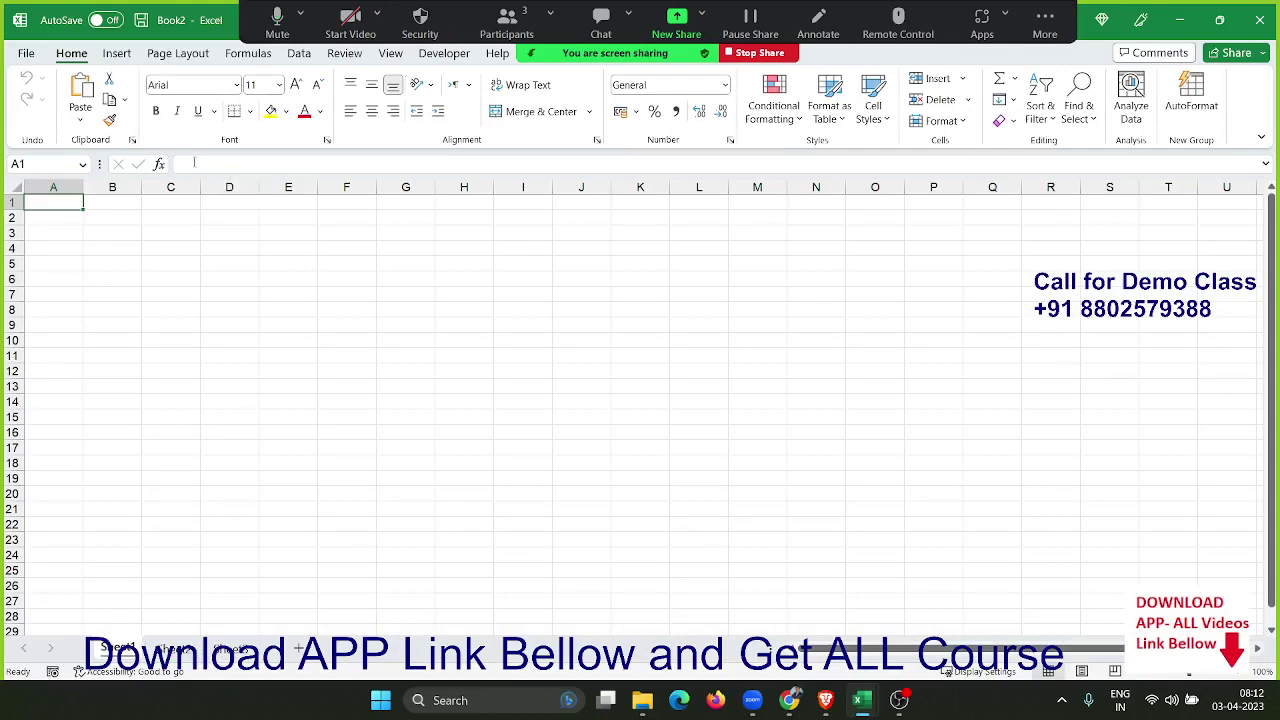
Step: Bring up the File Home page showing new-workbook templates and Recent files
{"action": "left_click", "coordinate": [28, 52]}
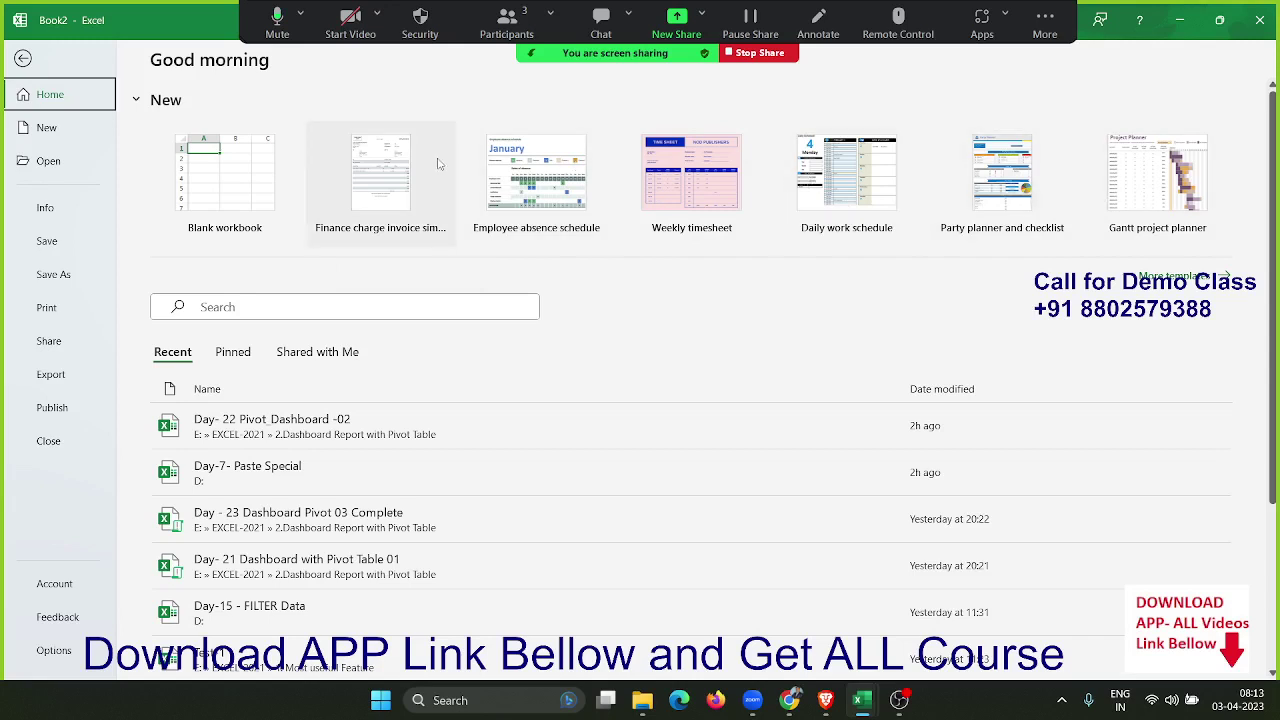
Step: Scroll the Recent list down to older workbooks such as Test-1 and Day-13 - Data FILL
{"action": "scroll", "coordinate": [300, 373], "scroll_direction": "down", "scroll_amount": 2}
{"action": "scroll", "coordinate": [300, 375], "scroll_direction": "down", "scroll_amount": 2}
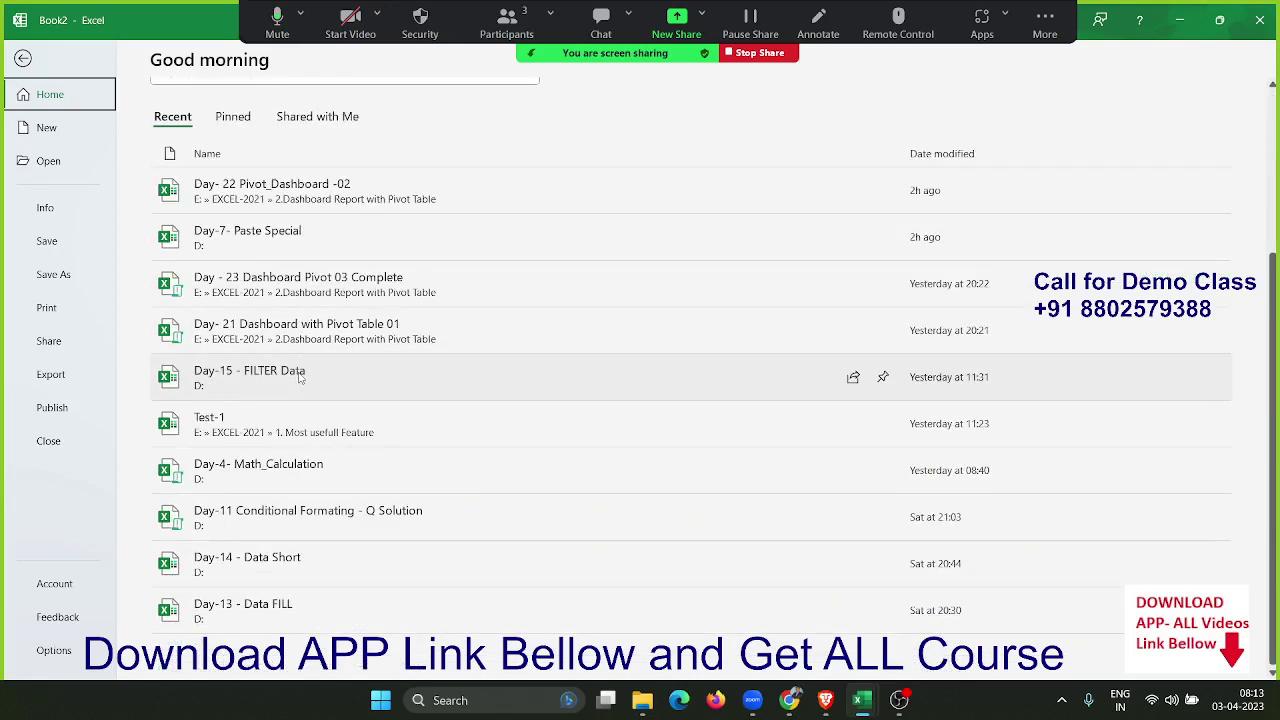
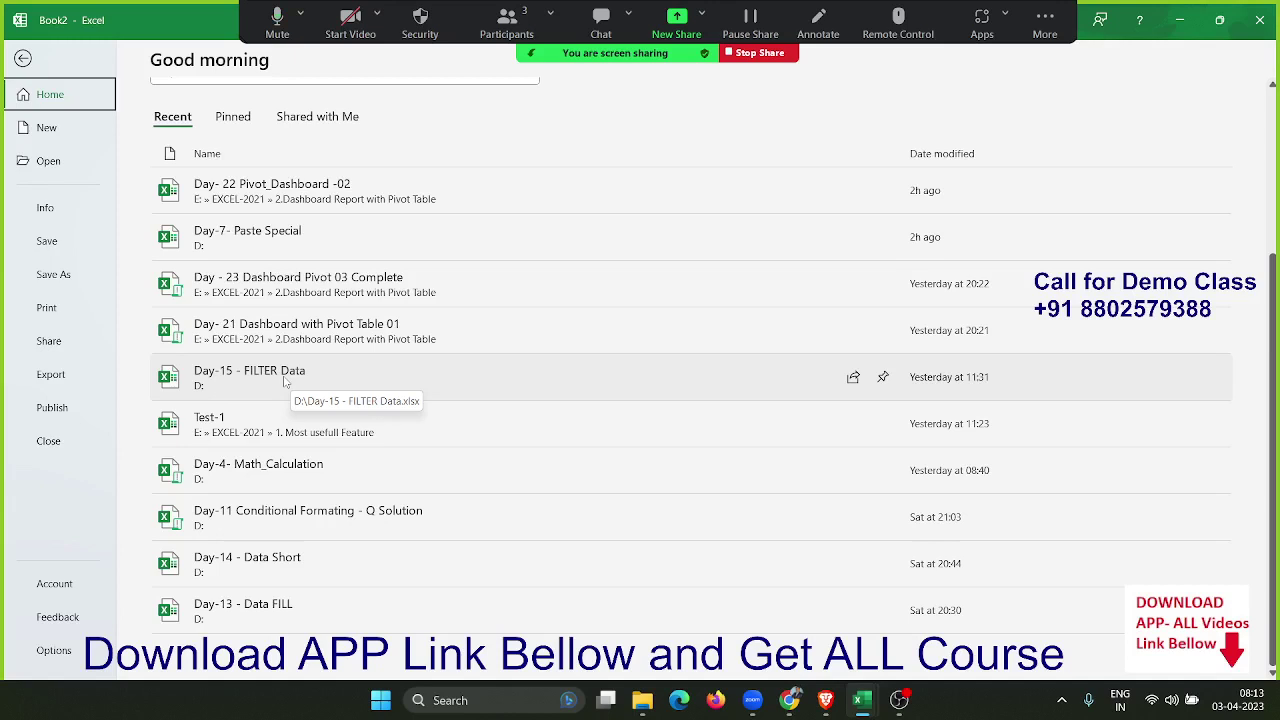
Step: Scroll the Recent list, then show the pinned workbooks: DATA, Day-3-Format, Lingam and Vlookup-1
{"action": "scroll", "coordinate": [179, 245], "scroll_direction": "up", "scroll_amount": 2}
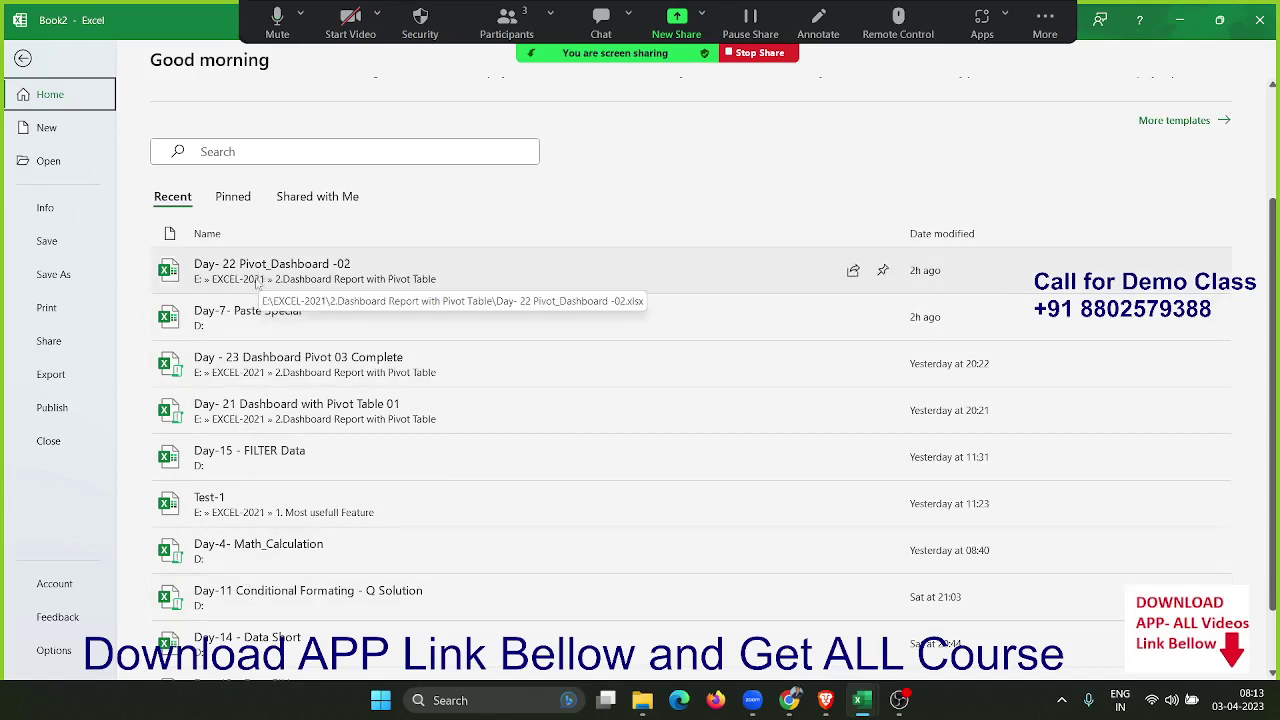
{"action": "scroll", "coordinate": [283, 368], "scroll_direction": "down", "scroll_amount": 1}
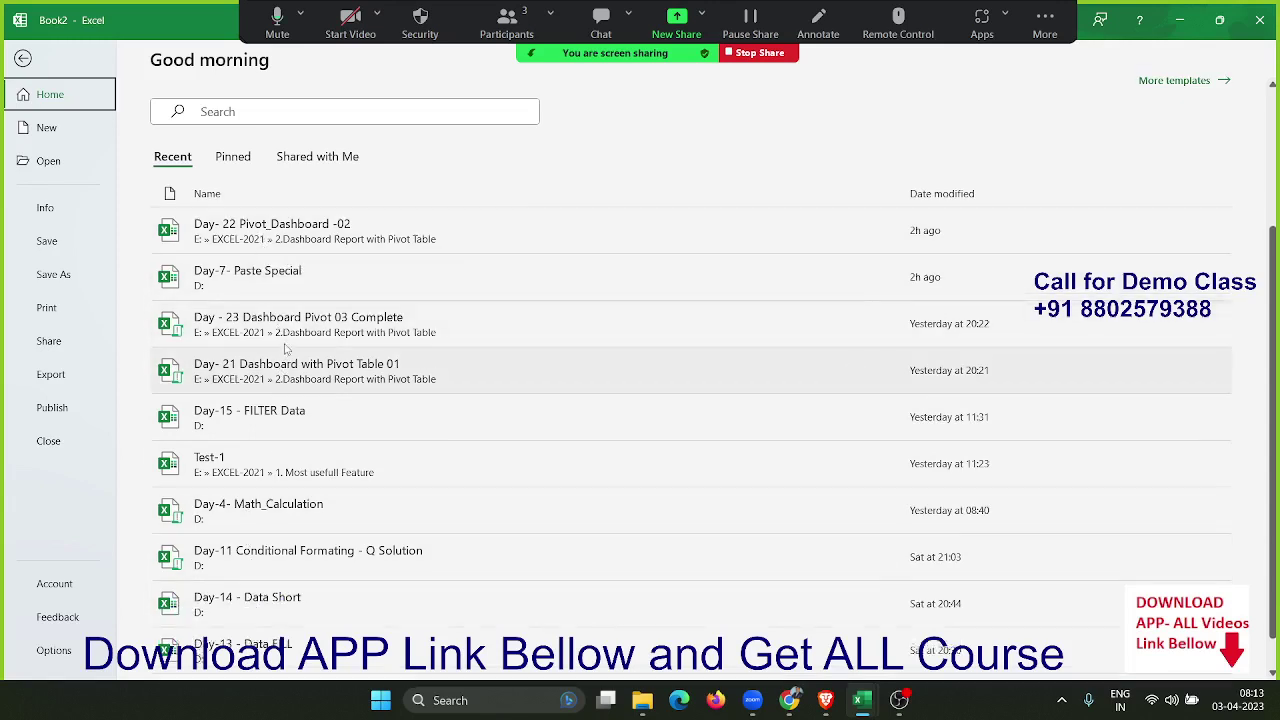
{"action": "mouse_move", "coordinate": [248, 310]}
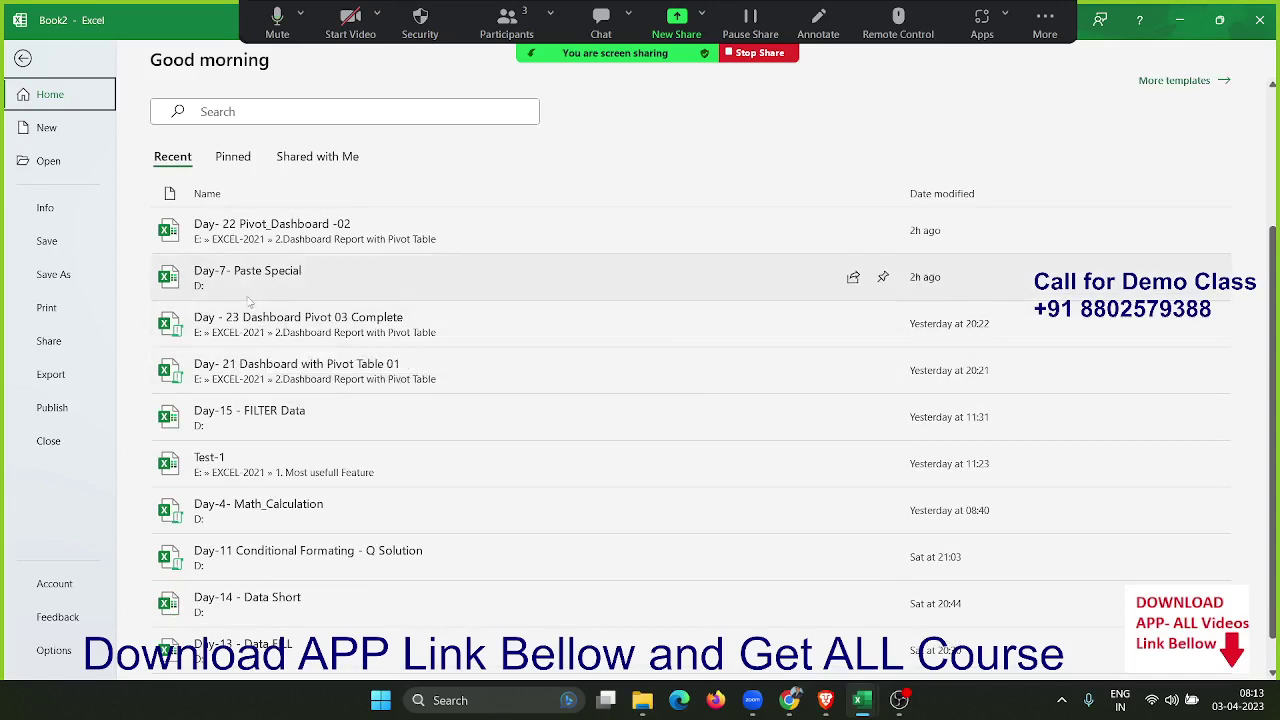
{"action": "scroll", "coordinate": [249, 300], "scroll_direction": "up", "scroll_amount": 2}
{"action": "scroll", "coordinate": [258, 320], "scroll_direction": "down", "scroll_amount": 3}
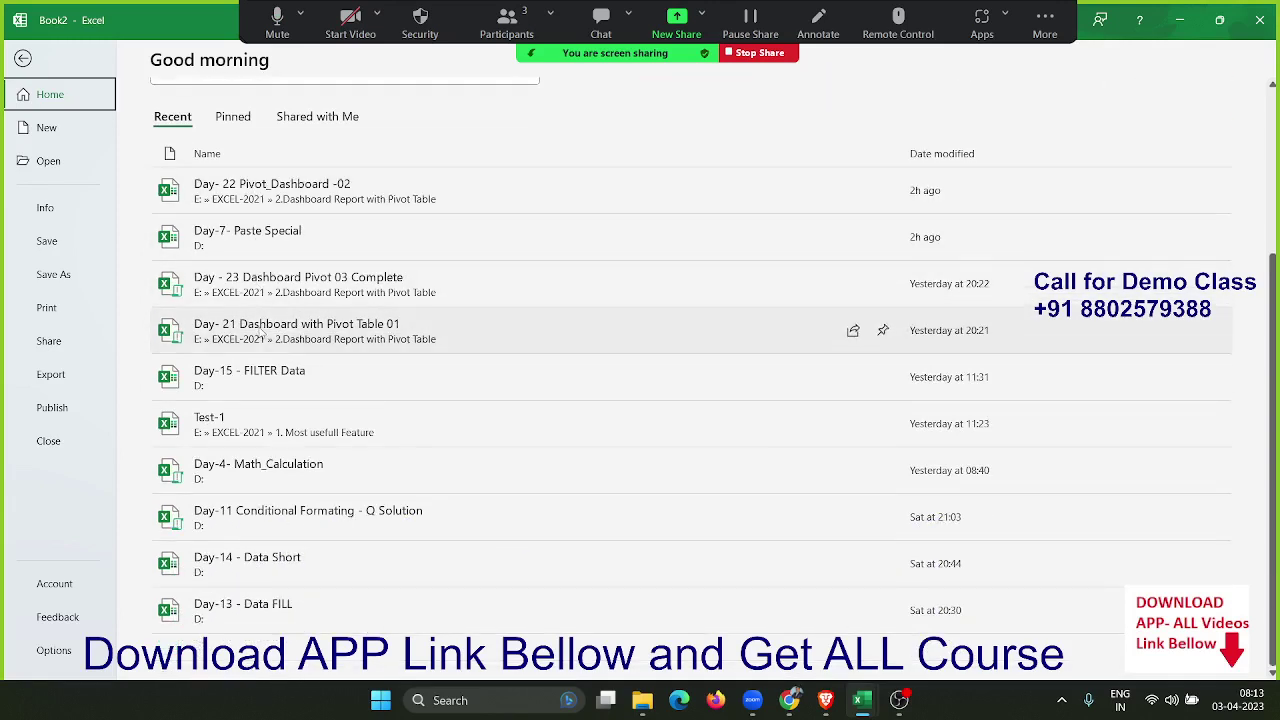
{"action": "scroll", "coordinate": [260, 333], "scroll_direction": "up", "scroll_amount": 2}
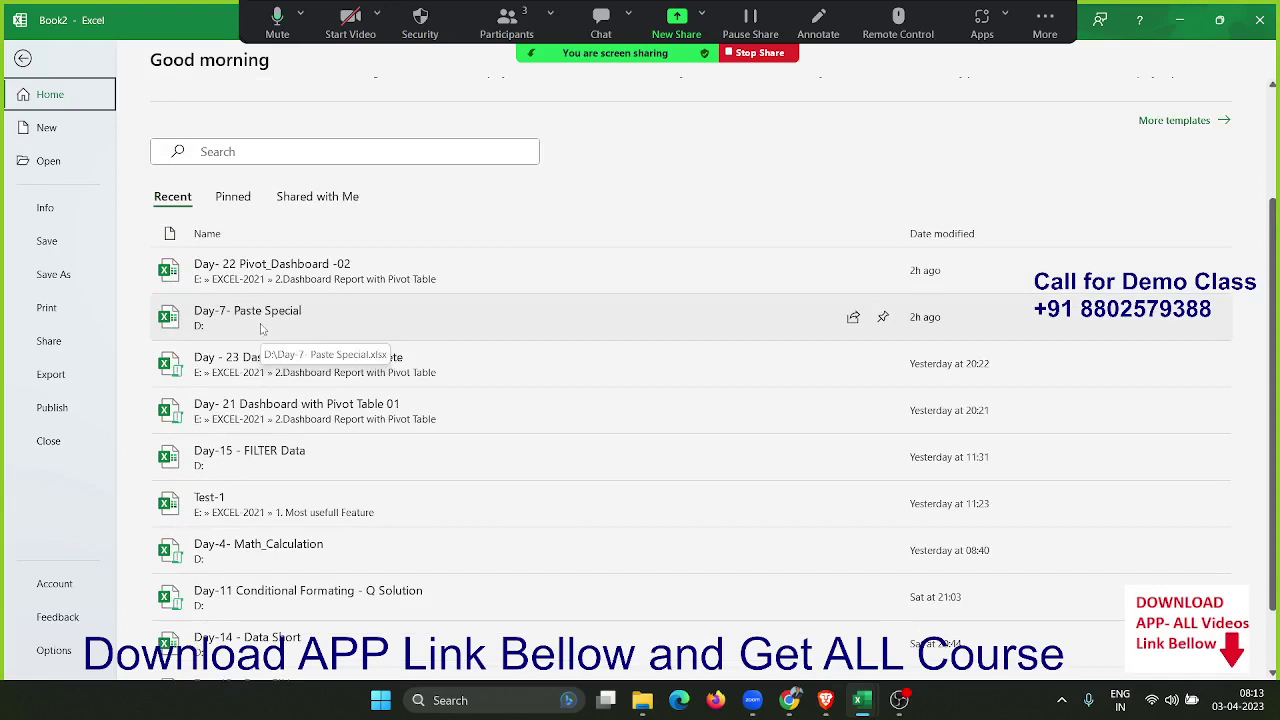
{"action": "scroll", "coordinate": [262, 332], "scroll_direction": "down", "scroll_amount": 1}
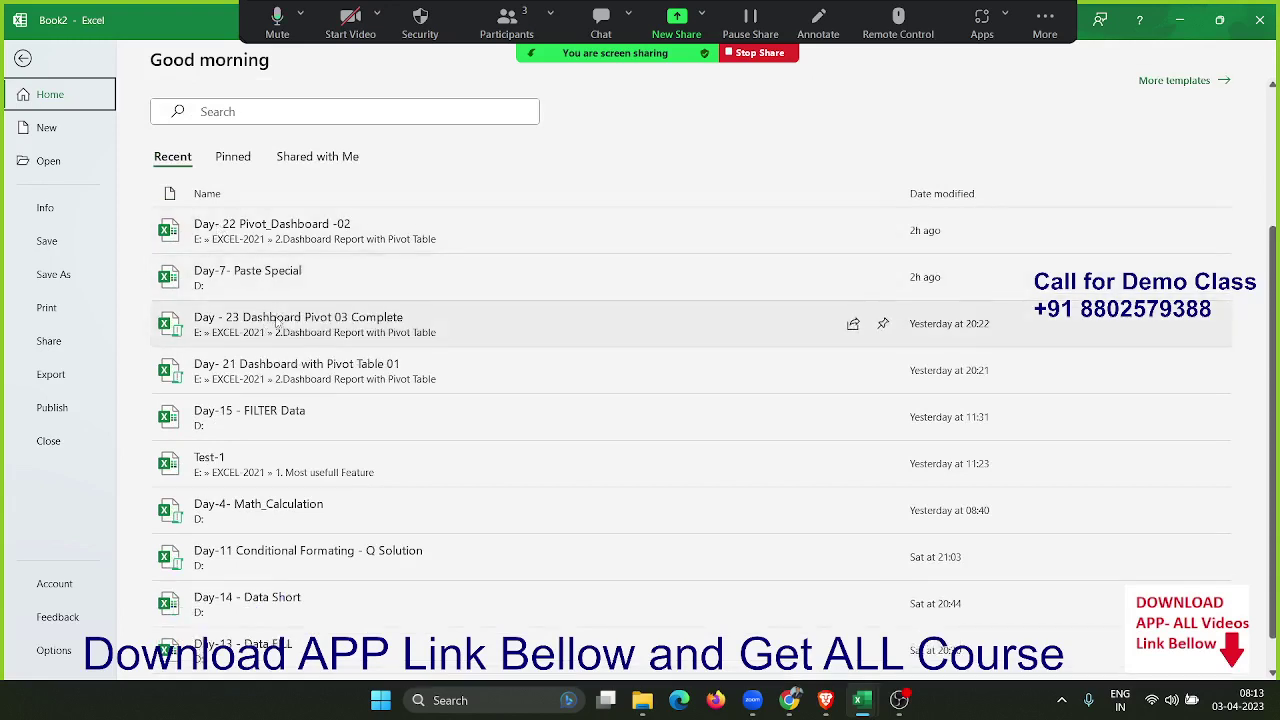
{"action": "scroll", "coordinate": [276, 330], "scroll_direction": "down", "scroll_amount": 1}
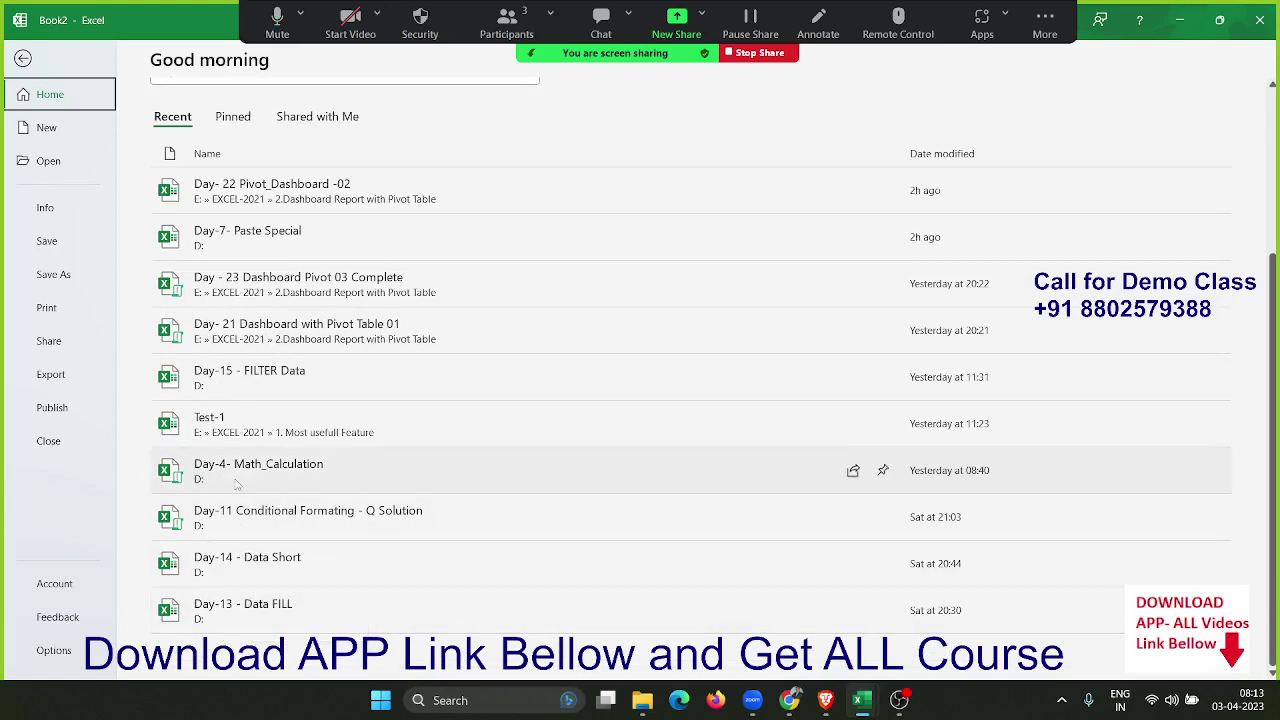
{"action": "scroll", "coordinate": [232, 461], "scroll_direction": "up", "scroll_amount": 1}
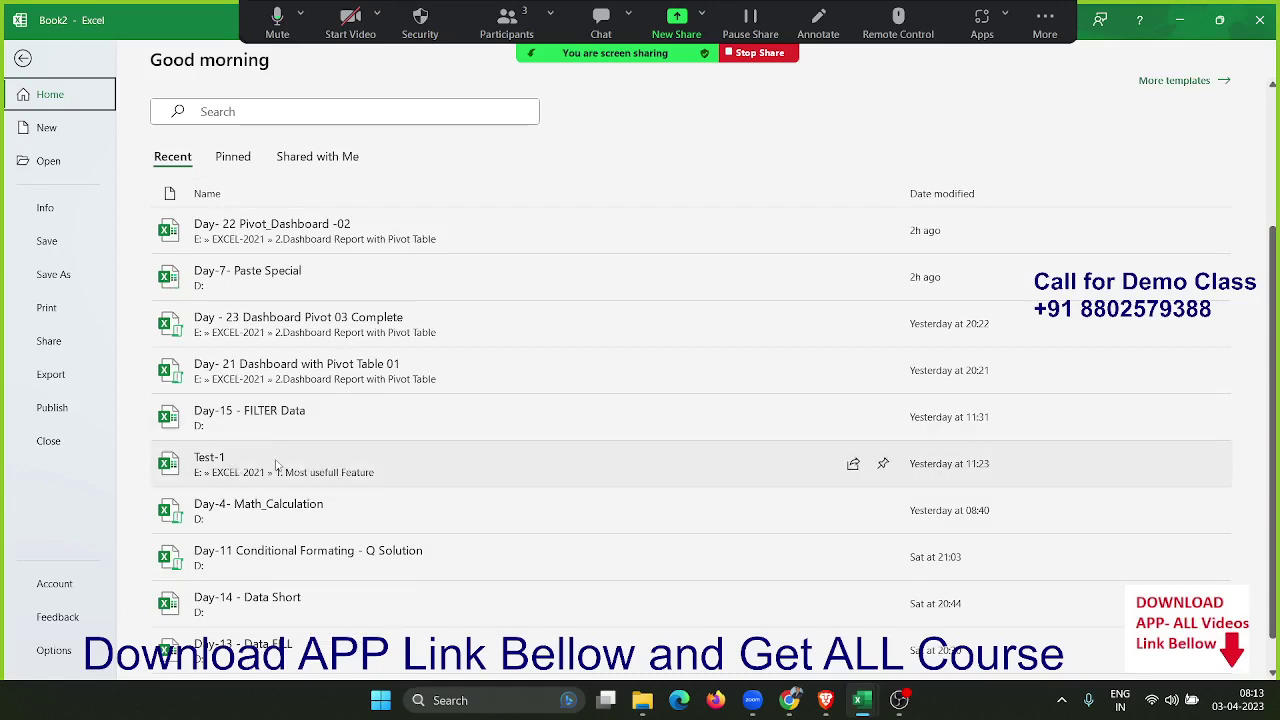
{"action": "mouse_move", "coordinate": [882, 464]}
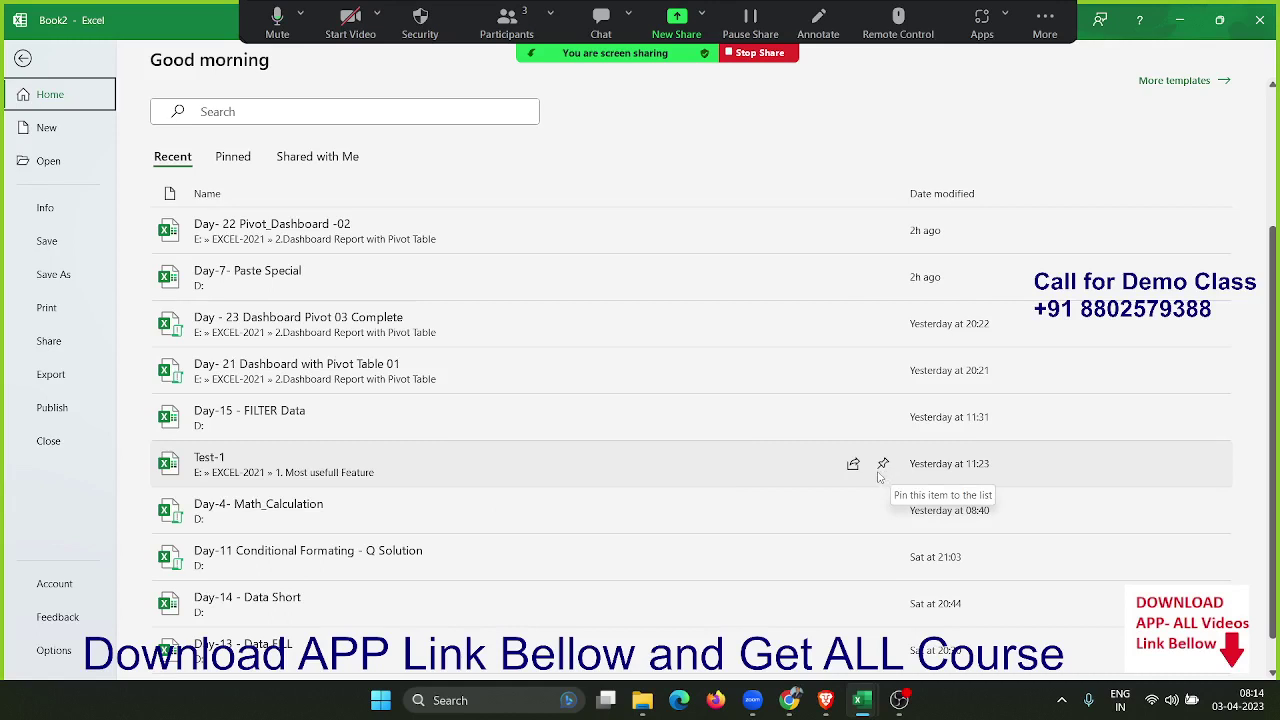
{"action": "left_click", "coordinate": [245, 160]}
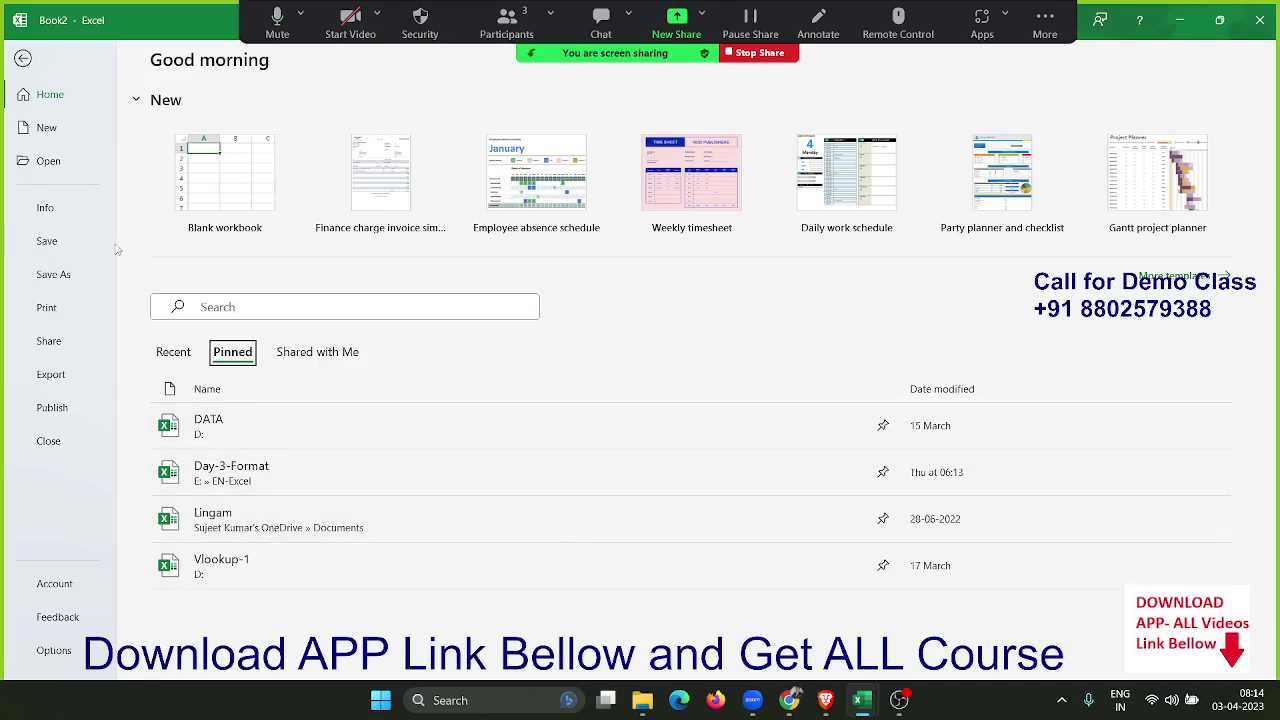
Step: Browse the New page's template gallery of tutorials, calendars, budgets, balance sheets and invoices
{"action": "left_click", "coordinate": [69, 139]}
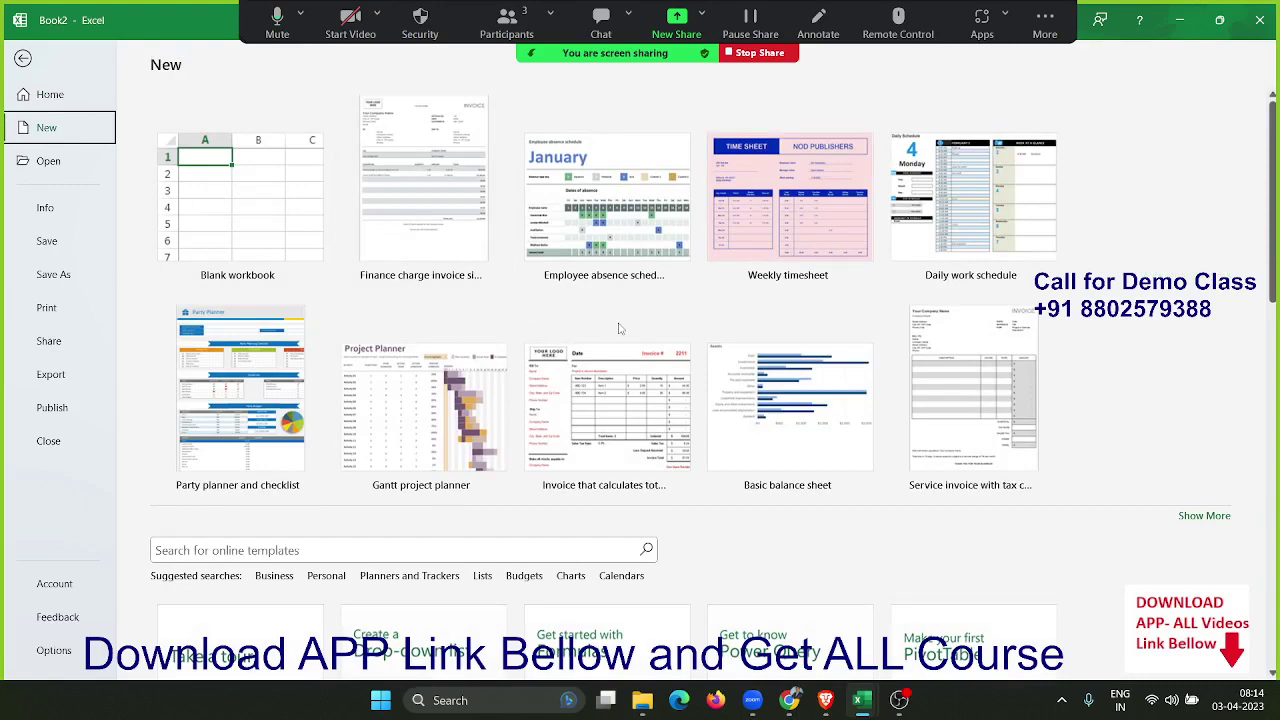
{"action": "scroll", "coordinate": [897, 397], "scroll_direction": "down", "scroll_amount": 2}
{"action": "scroll", "coordinate": [897, 397], "scroll_direction": "down", "scroll_amount": 2}
{"action": "scroll", "coordinate": [905, 388], "scroll_direction": "down", "scroll_amount": 5}
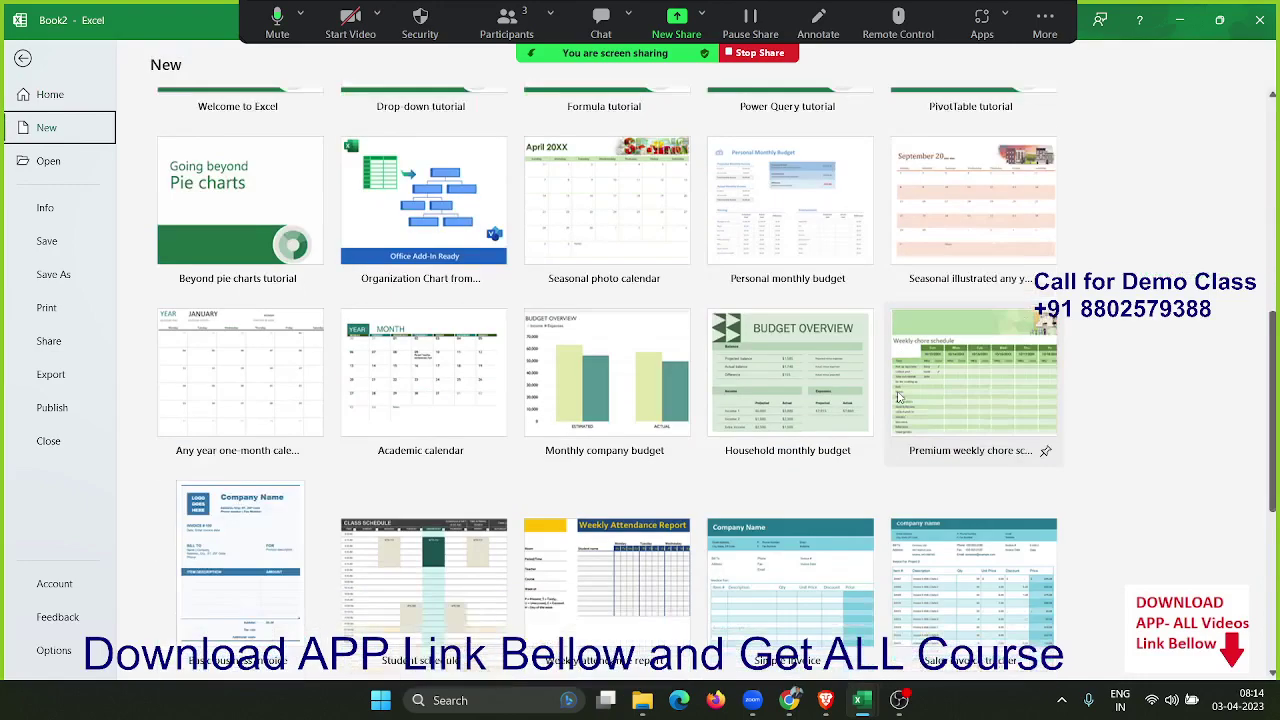
{"action": "scroll", "coordinate": [912, 380], "scroll_direction": "down", "scroll_amount": 5}
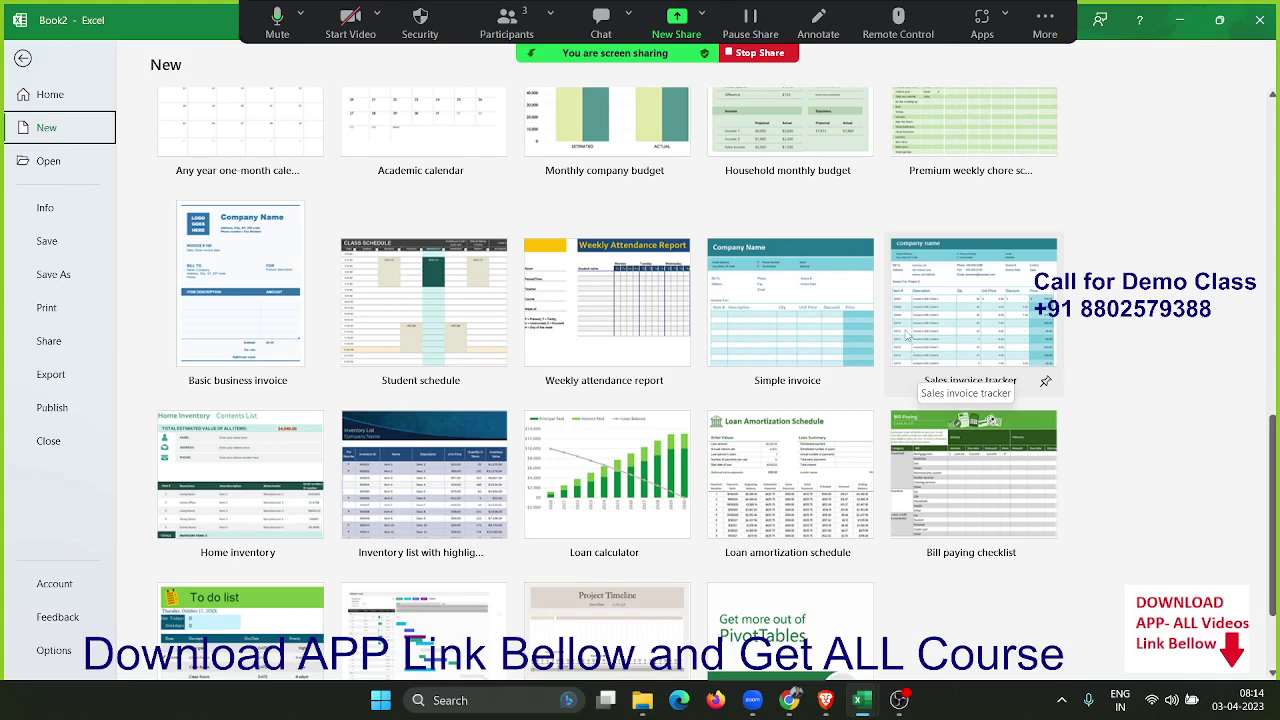
{"action": "scroll", "coordinate": [907, 338], "scroll_direction": "down", "scroll_amount": 1}
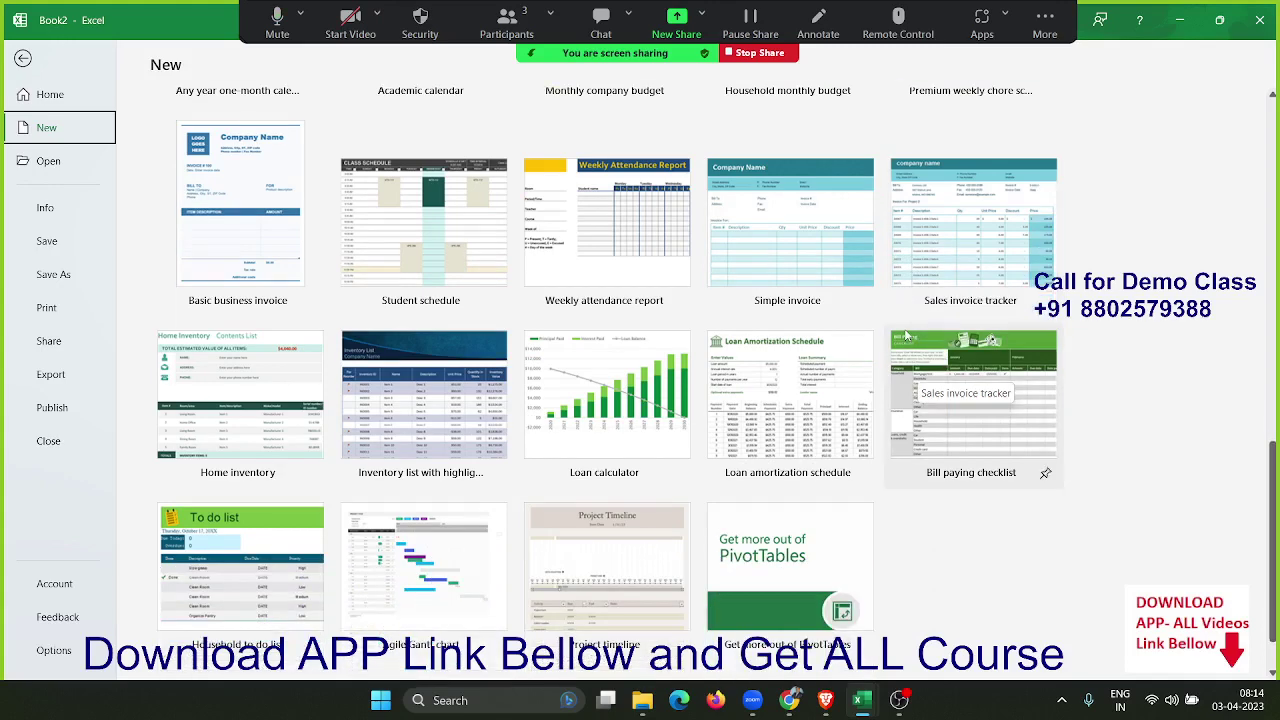
{"action": "scroll", "coordinate": [907, 338], "scroll_direction": "up", "scroll_amount": 2}
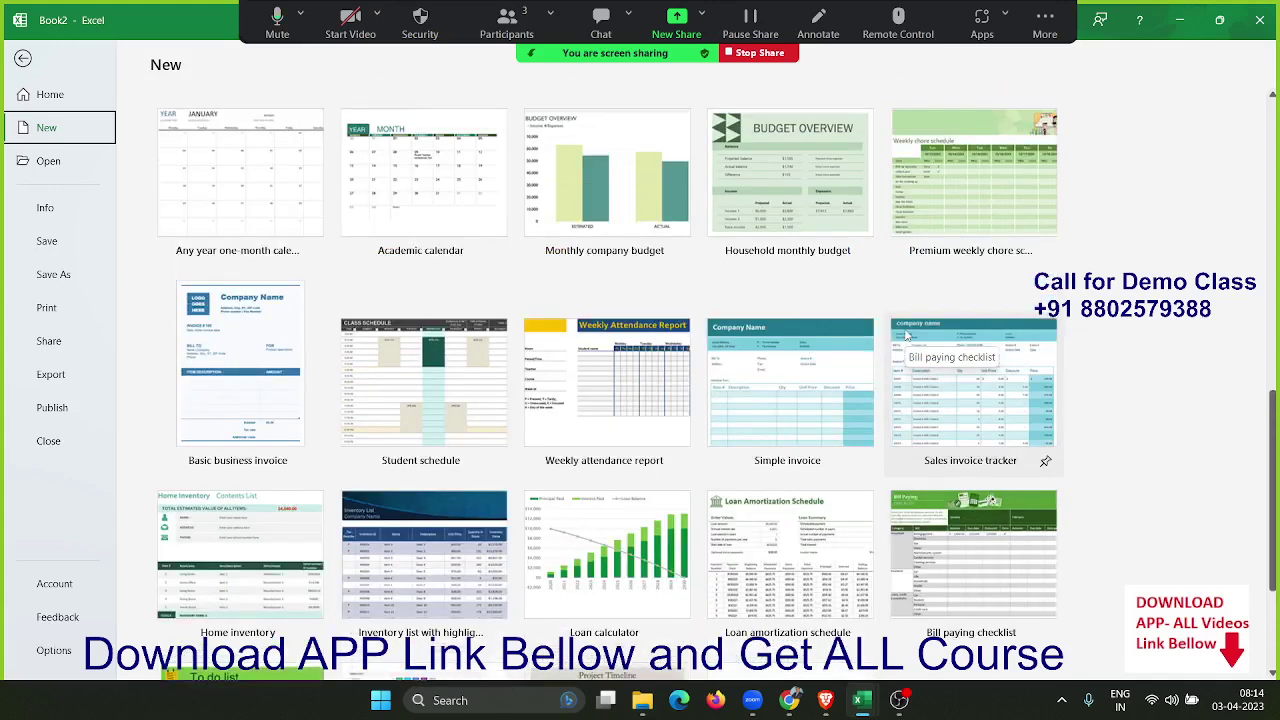
{"action": "scroll", "coordinate": [907, 338], "scroll_direction": "up", "scroll_amount": 2}
{"action": "scroll", "coordinate": [907, 338], "scroll_direction": "up", "scroll_amount": 2}
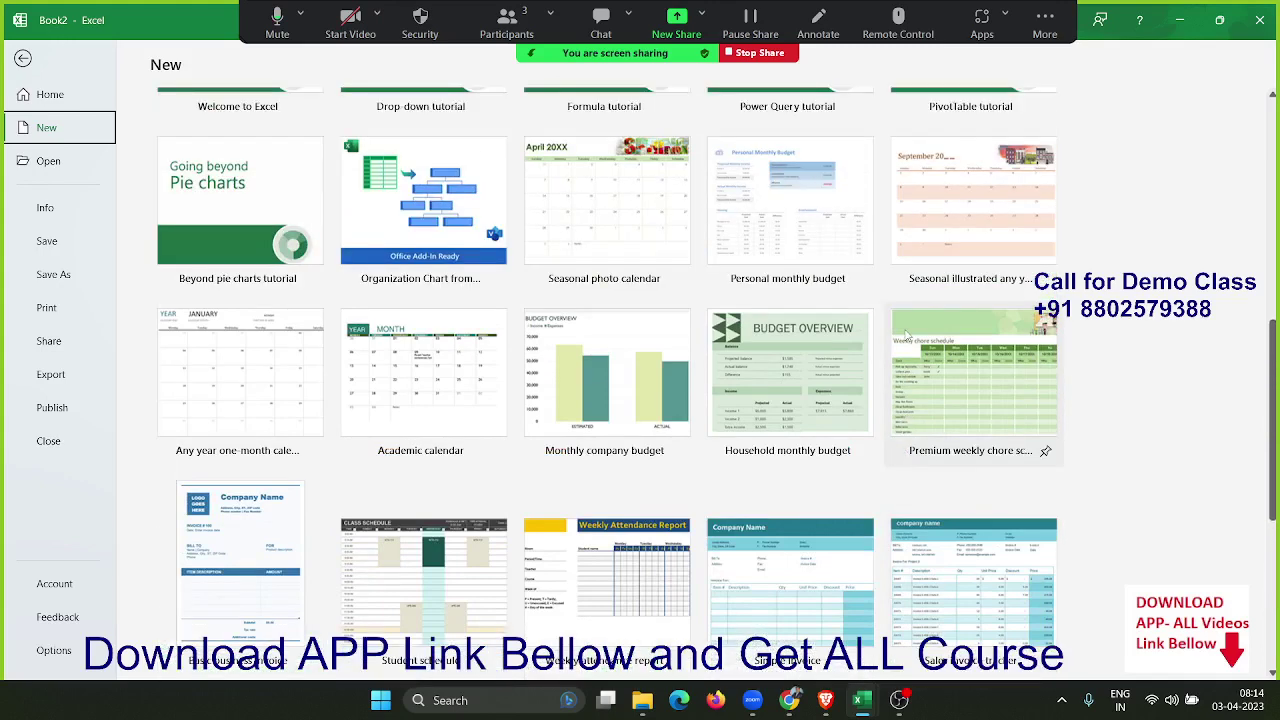
{"action": "scroll", "coordinate": [905, 330], "scroll_direction": "up", "scroll_amount": 2}
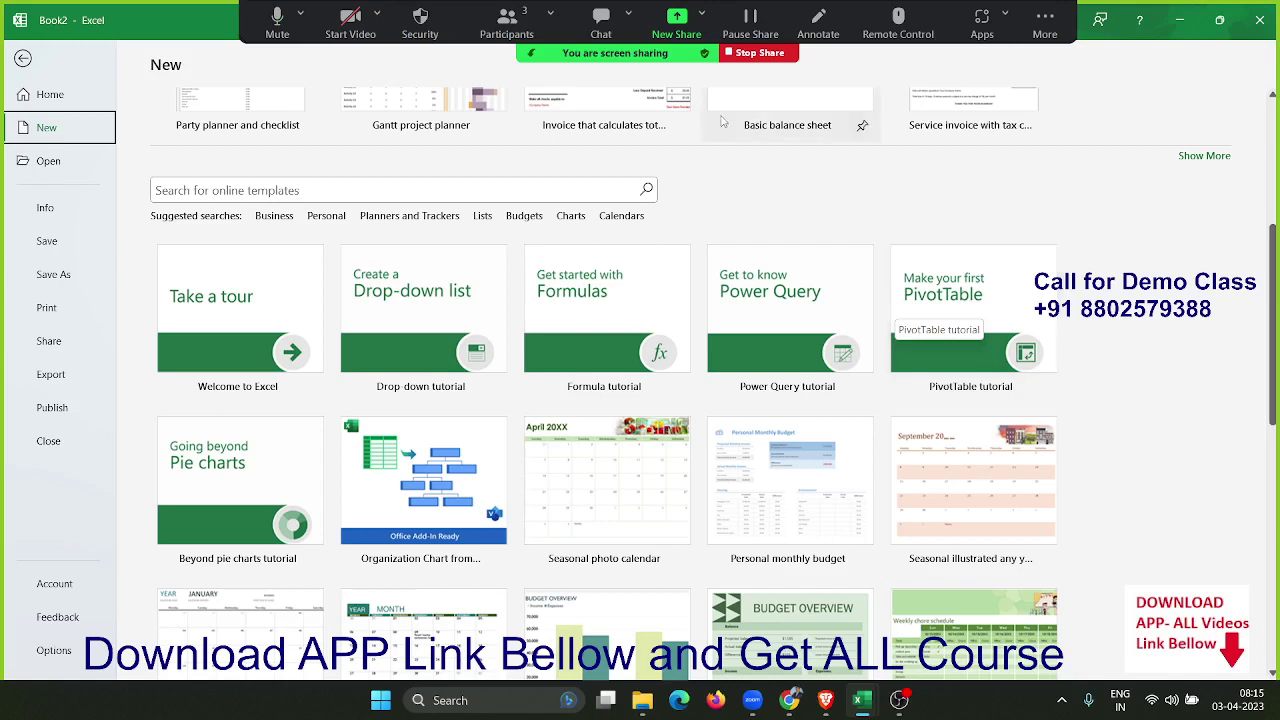
Step: Search the online templates for 'bill'
{"action": "left_click", "coordinate": [537, 185]}
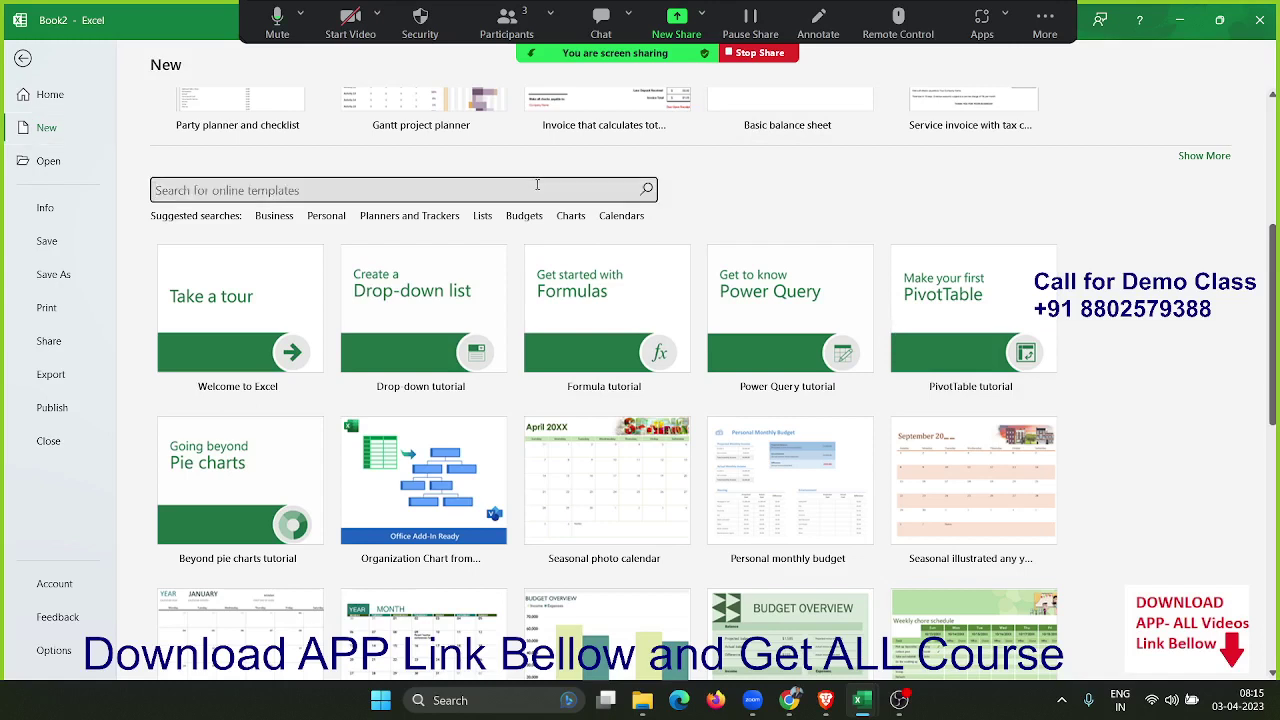
{"action": "type", "text": "bill"}
{"action": "type", "text": "l"}
{"action": "key", "text": "Return"}
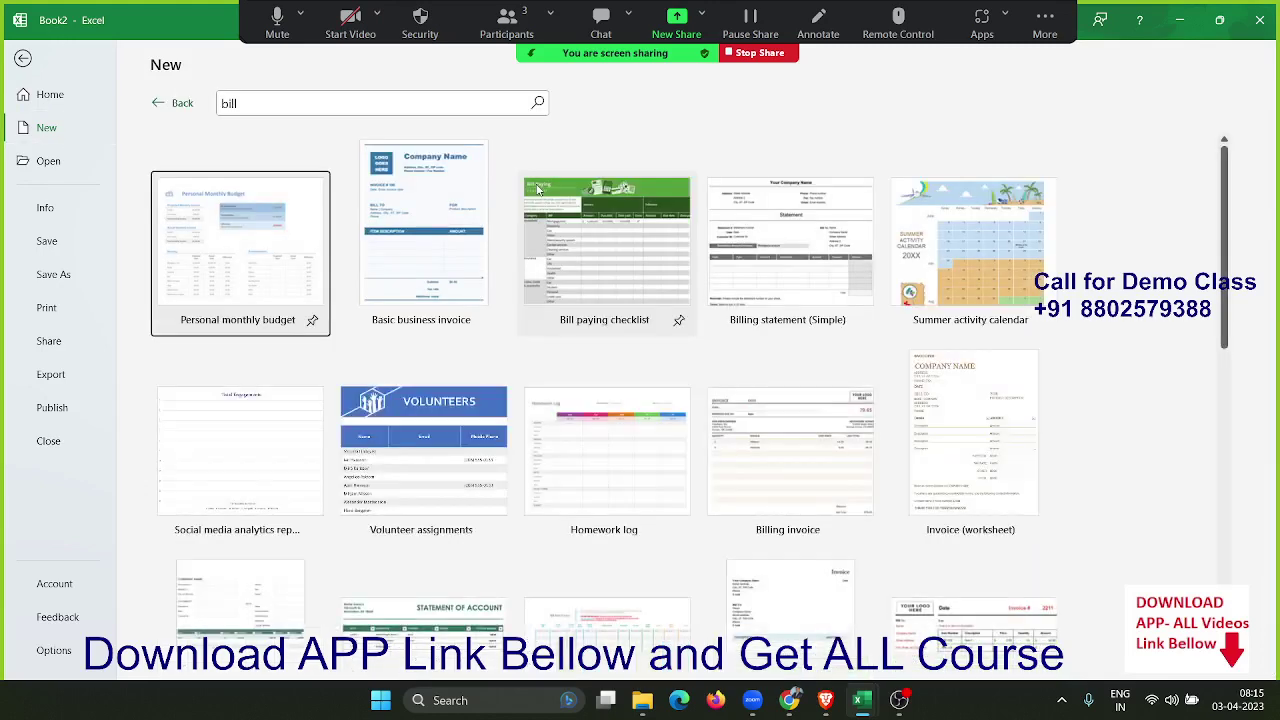
Step: Create a workbook from the Service invoice with tax calculations template in the results
{"action": "scroll", "coordinate": [876, 352], "scroll_direction": "down", "scroll_amount": 1}
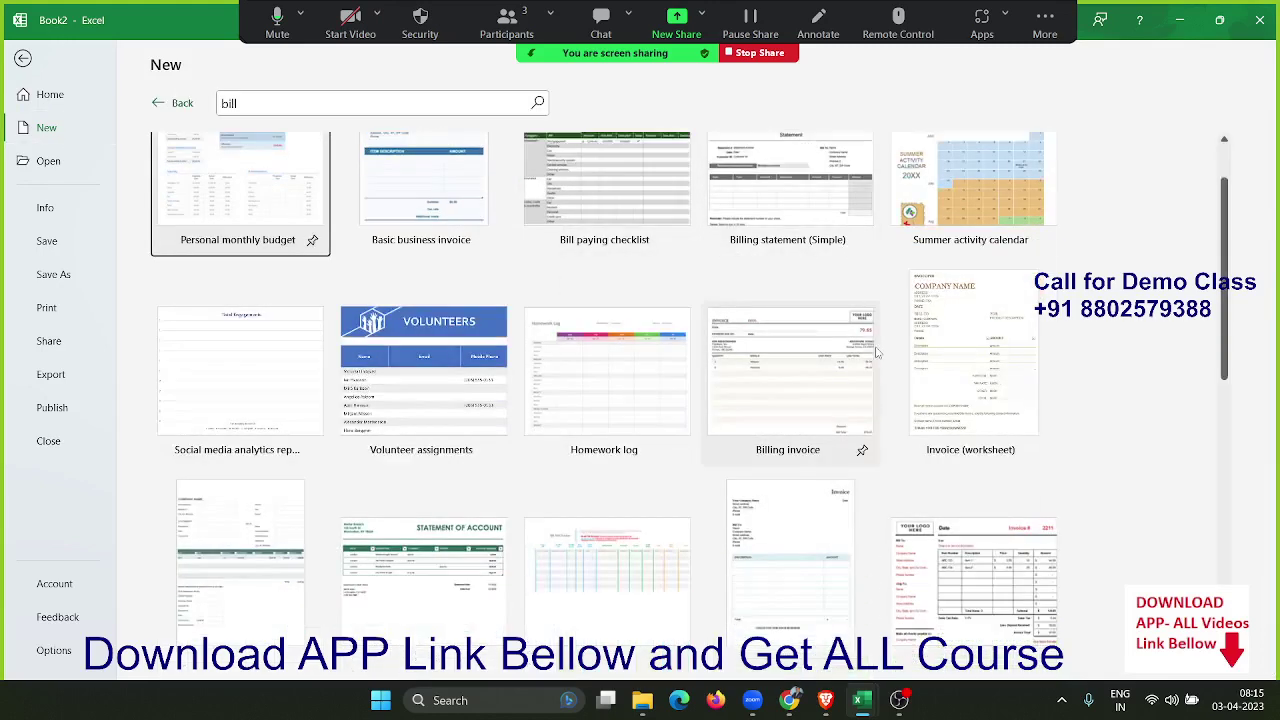
{"action": "scroll", "coordinate": [876, 352], "scroll_direction": "down", "scroll_amount": 2}
{"action": "scroll", "coordinate": [890, 352], "scroll_direction": "down", "scroll_amount": 2}
{"action": "scroll", "coordinate": [900, 352], "scroll_direction": "down", "scroll_amount": 1}
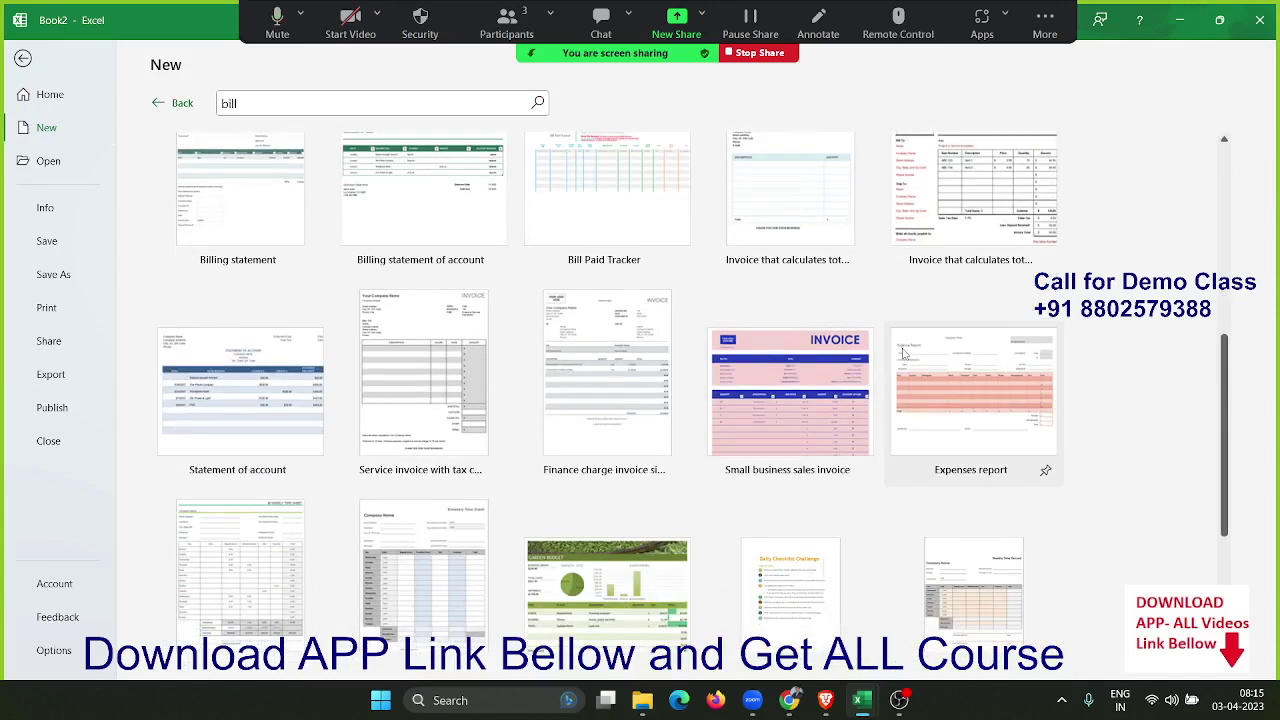
{"action": "scroll", "coordinate": [903, 352], "scroll_direction": "down", "scroll_amount": 2}
{"action": "scroll", "coordinate": [785, 354], "scroll_direction": "down", "scroll_amount": 1}
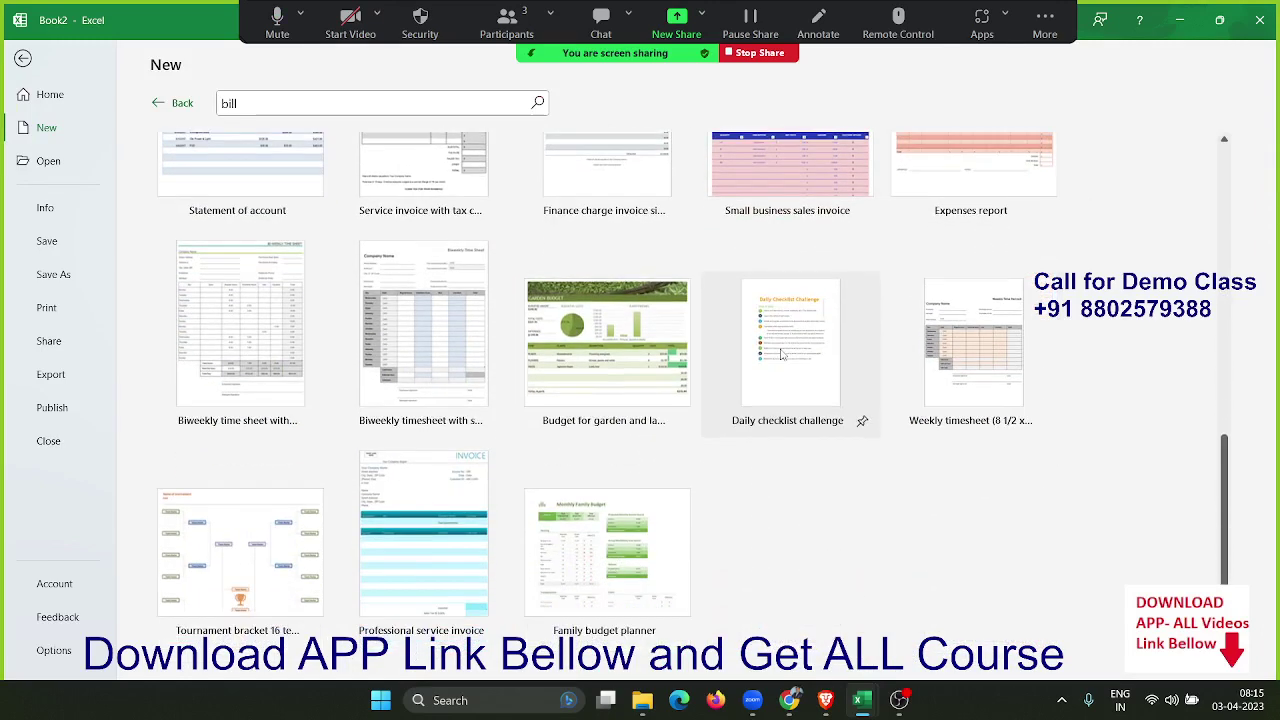
{"action": "scroll", "coordinate": [781, 354], "scroll_direction": "up", "scroll_amount": 2}
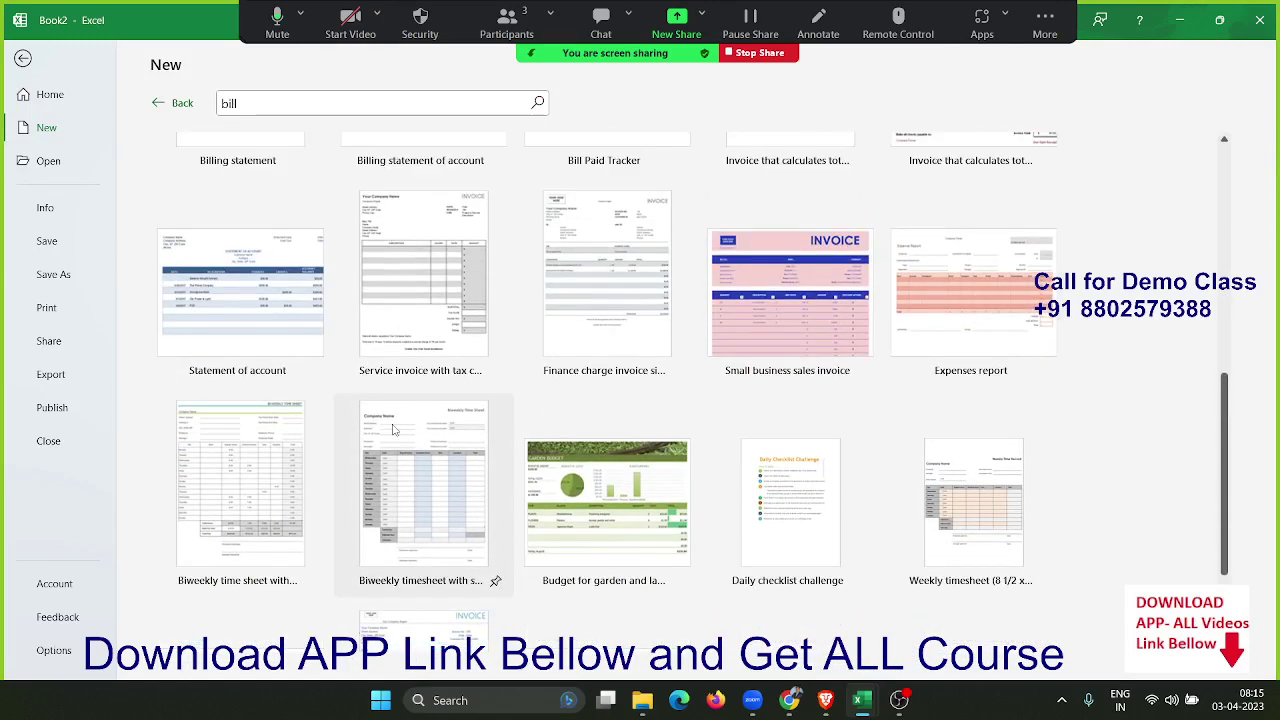
{"action": "scroll", "coordinate": [393, 429], "scroll_direction": "up", "scroll_amount": 1}
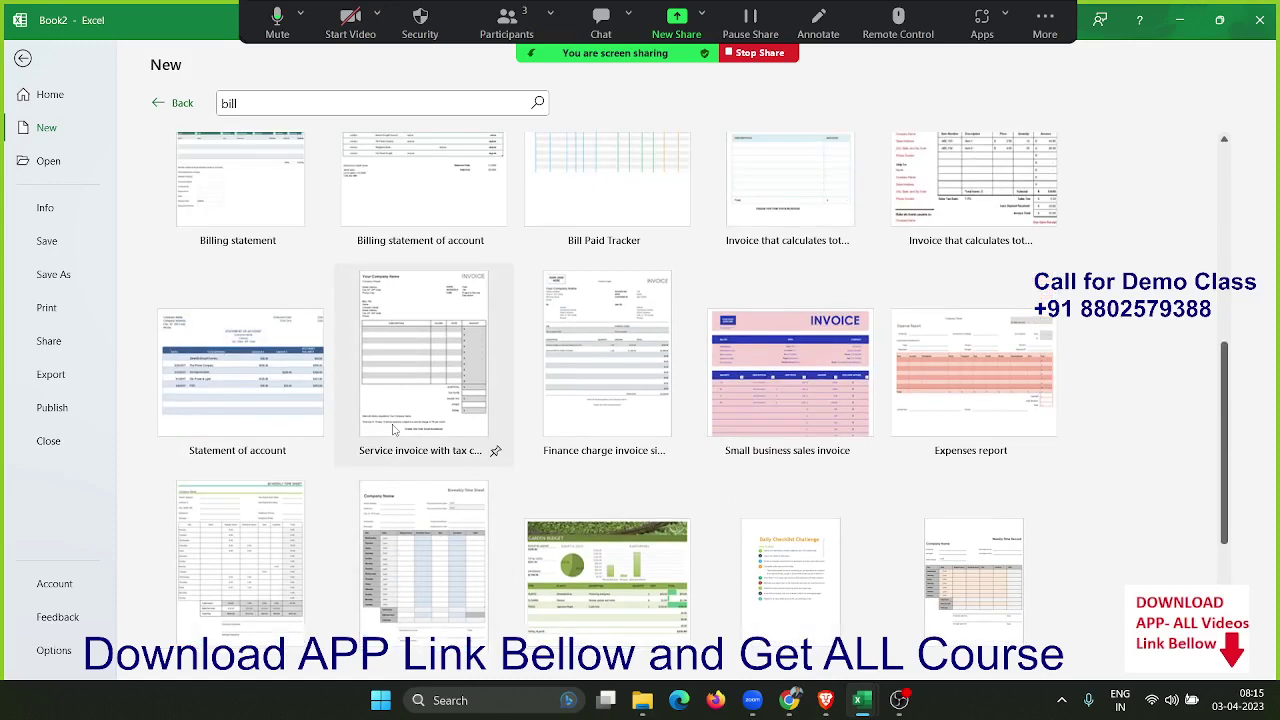
{"action": "left_click", "coordinate": [407, 363]}
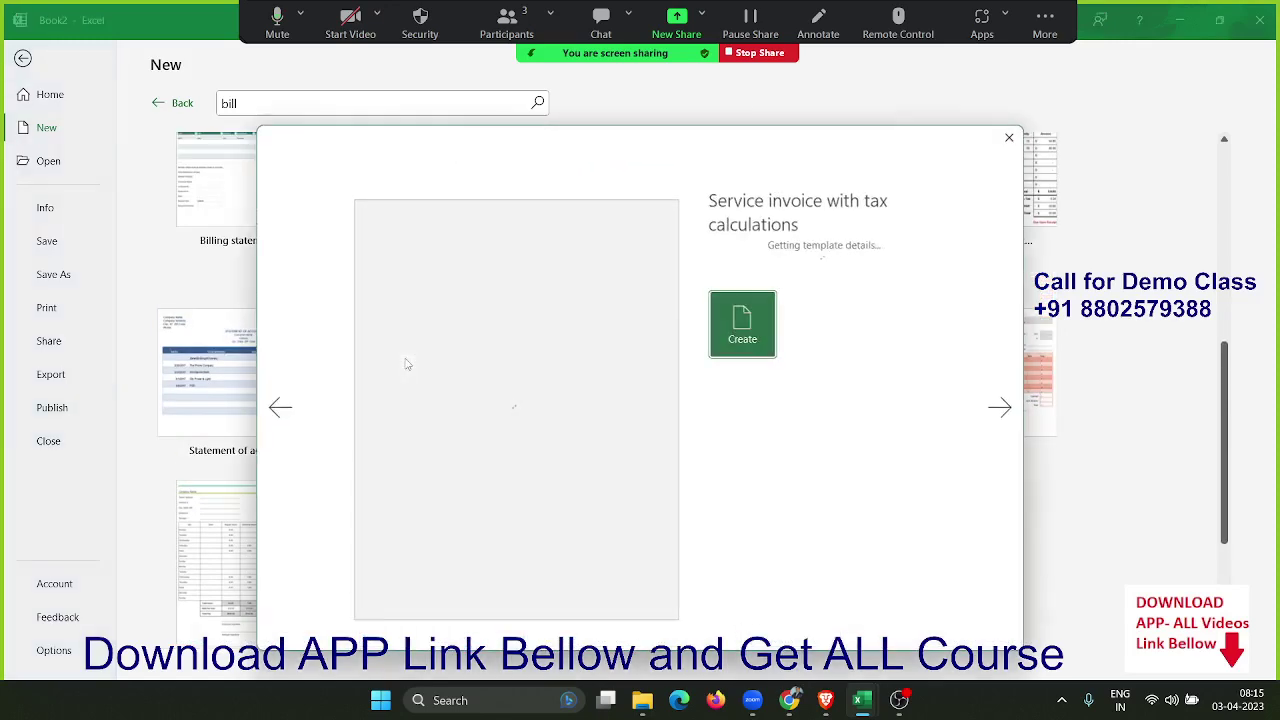
{"action": "left_click", "coordinate": [772, 366]}
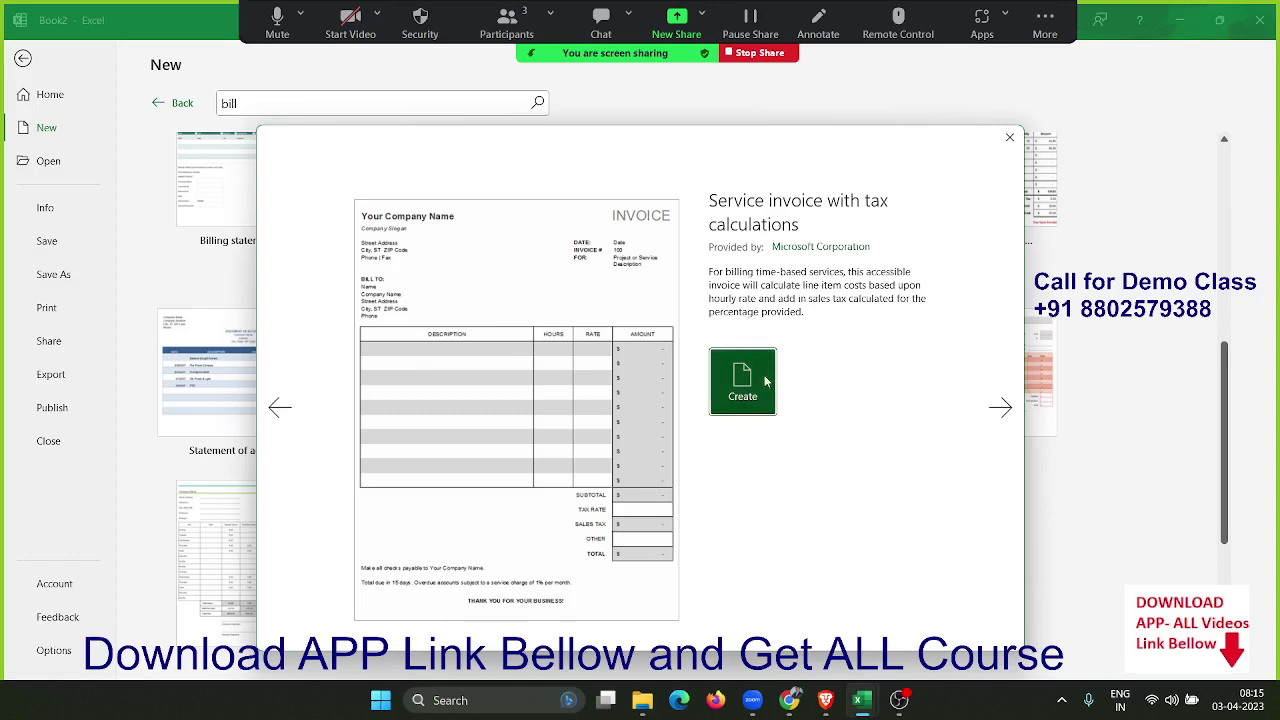
Step: Read the input tips on the company name, slogan, city/state/ZIP and customer Company Name cells
{"action": "left_click", "coordinate": [493, 350]}
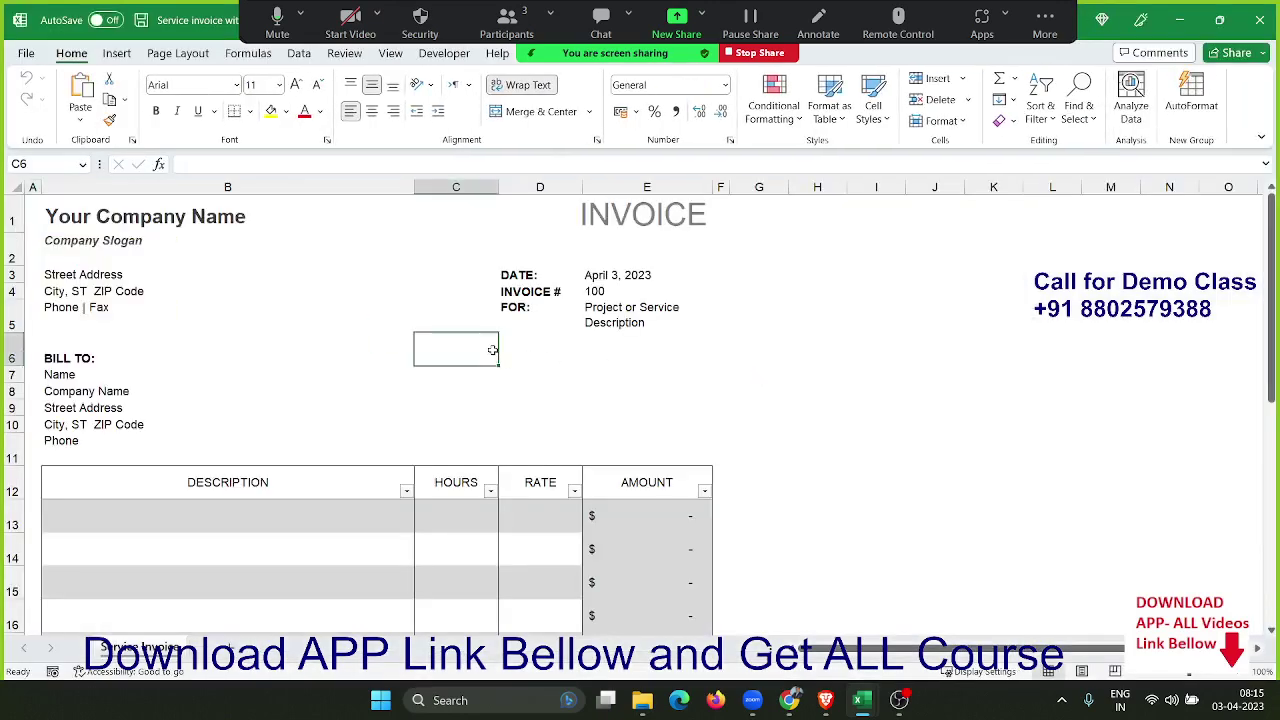
{"action": "left_click", "coordinate": [247, 221]}
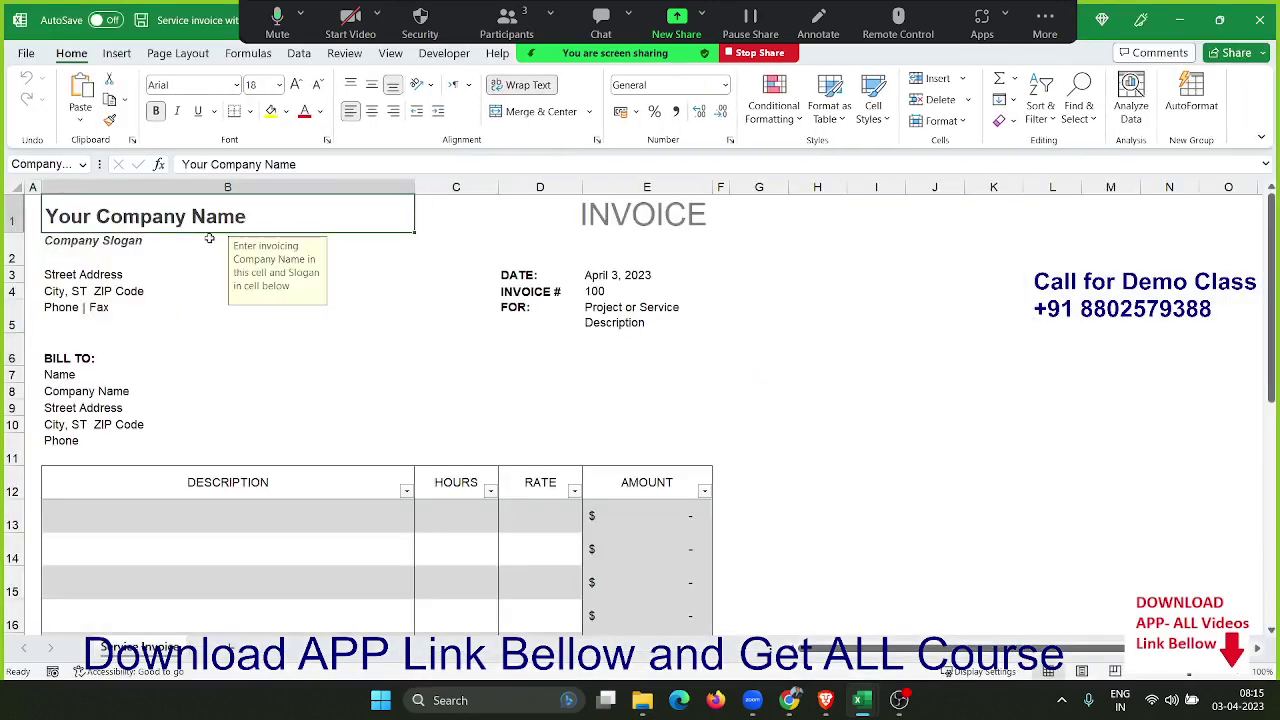
{"action": "left_click", "coordinate": [208, 240]}
{"action": "left_click", "coordinate": [204, 298]}
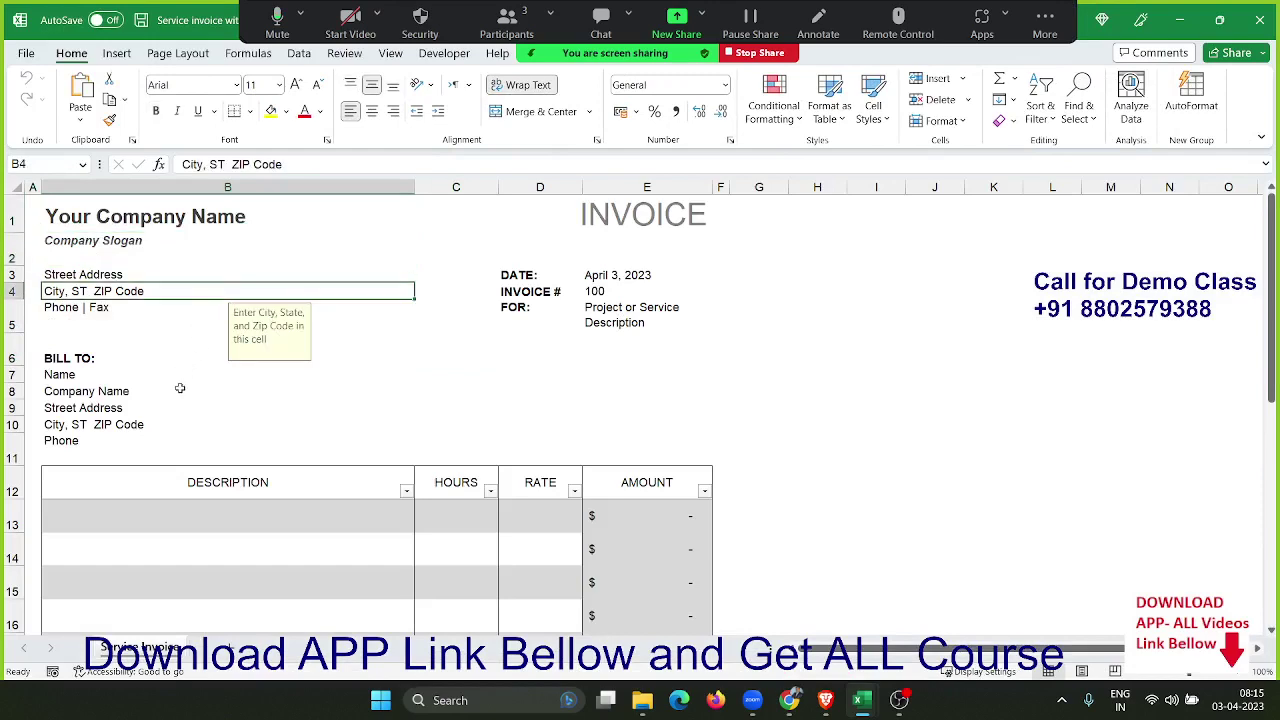
{"action": "left_click", "coordinate": [180, 394]}
{"action": "scroll", "coordinate": [366, 427], "scroll_direction": "down", "scroll_amount": 5}
{"action": "scroll", "coordinate": [388, 426], "scroll_direction": "down", "scroll_amount": 2}
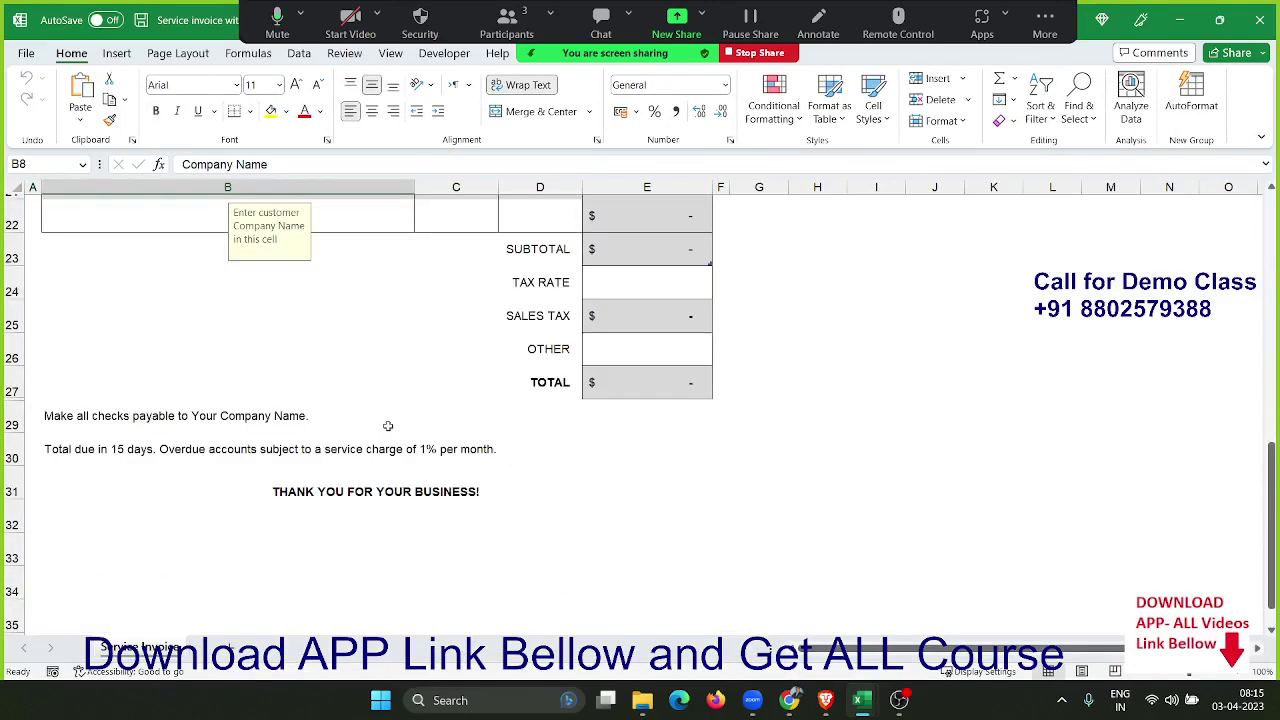
Step: Check the invoice's print preview, then return to the File start page
{"action": "key", "text": "ctrl+p"}
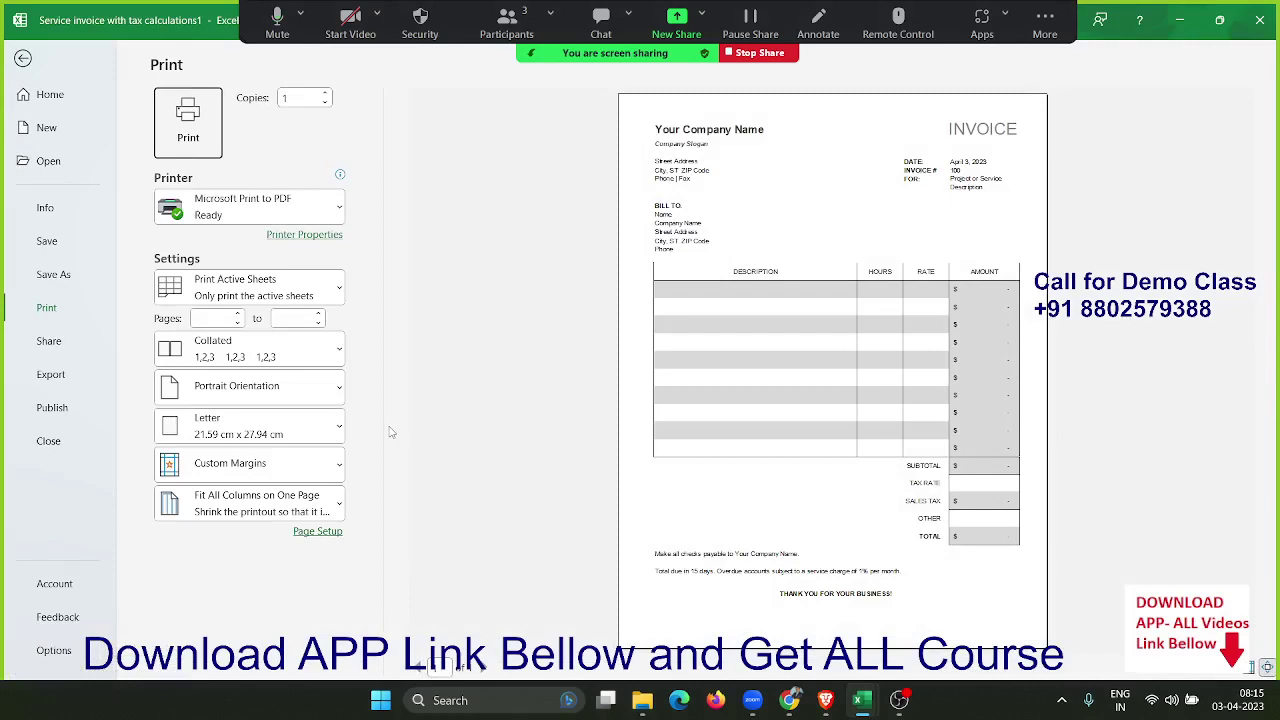
{"action": "key", "text": "Escape"}
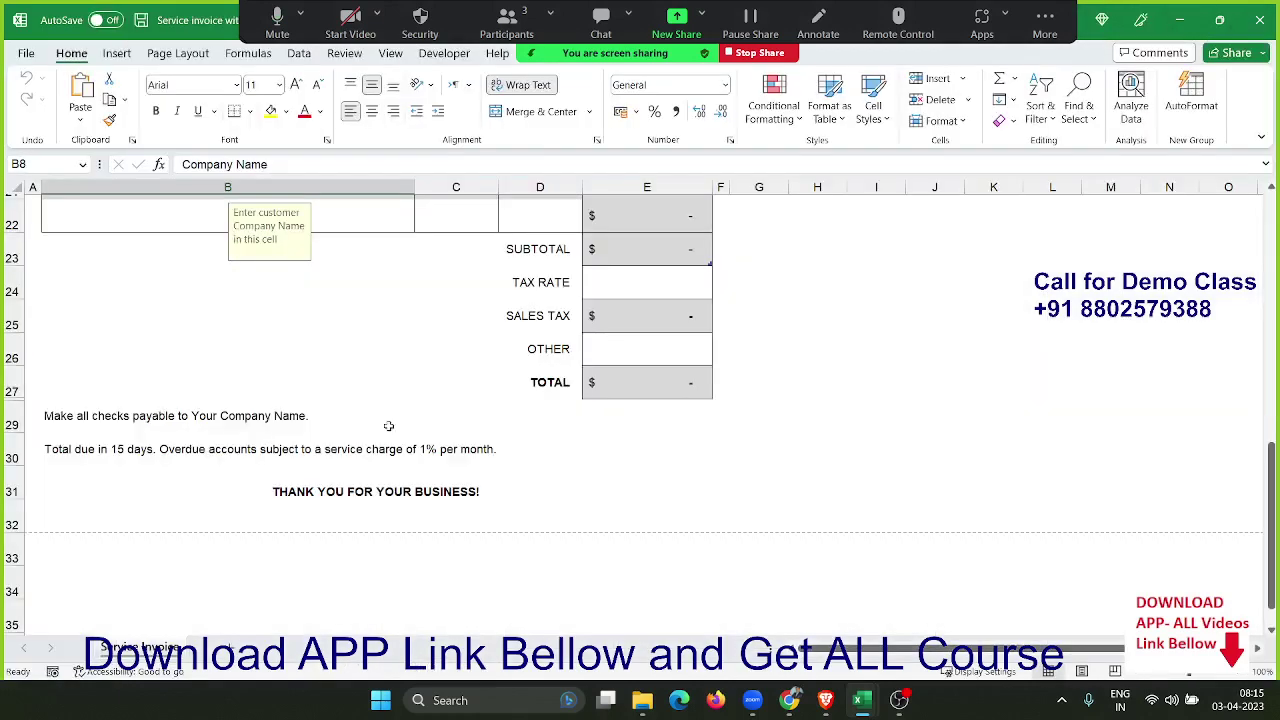
{"action": "scroll", "coordinate": [532, 414], "scroll_direction": "up", "scroll_amount": 3}
{"action": "scroll", "coordinate": [532, 414], "scroll_direction": "up", "scroll_amount": 1}
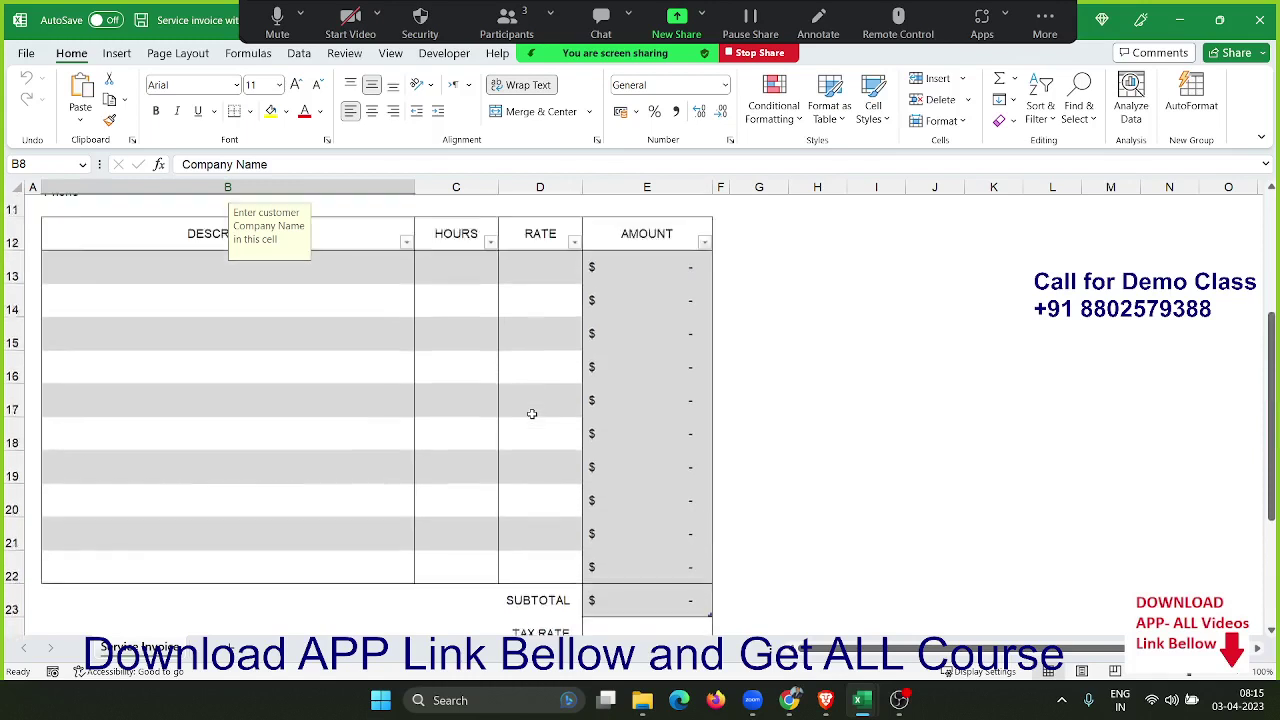
{"action": "scroll", "coordinate": [532, 414], "scroll_direction": "up", "scroll_amount": 3}
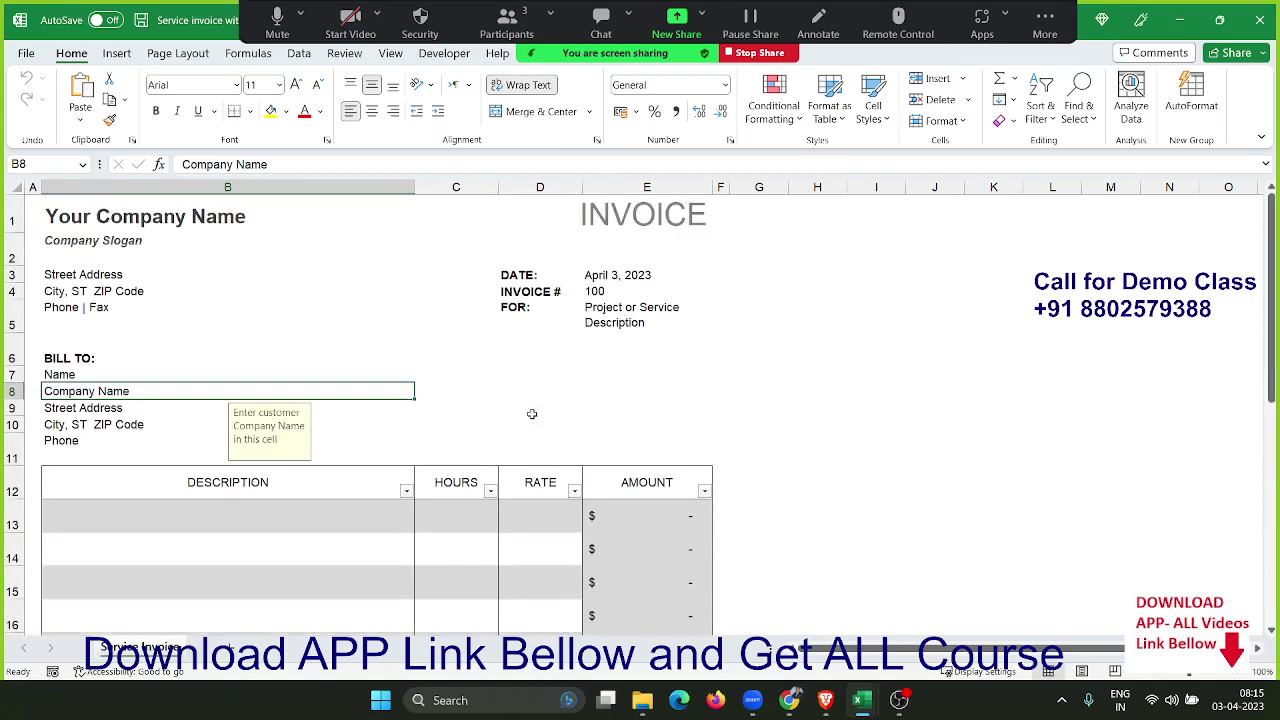
{"action": "scroll", "coordinate": [540, 297], "scroll_direction": "down", "scroll_amount": 1}
{"action": "scroll", "coordinate": [540, 300], "scroll_direction": "down", "scroll_amount": 2}
{"action": "scroll", "coordinate": [540, 312], "scroll_direction": "down", "scroll_amount": 2}
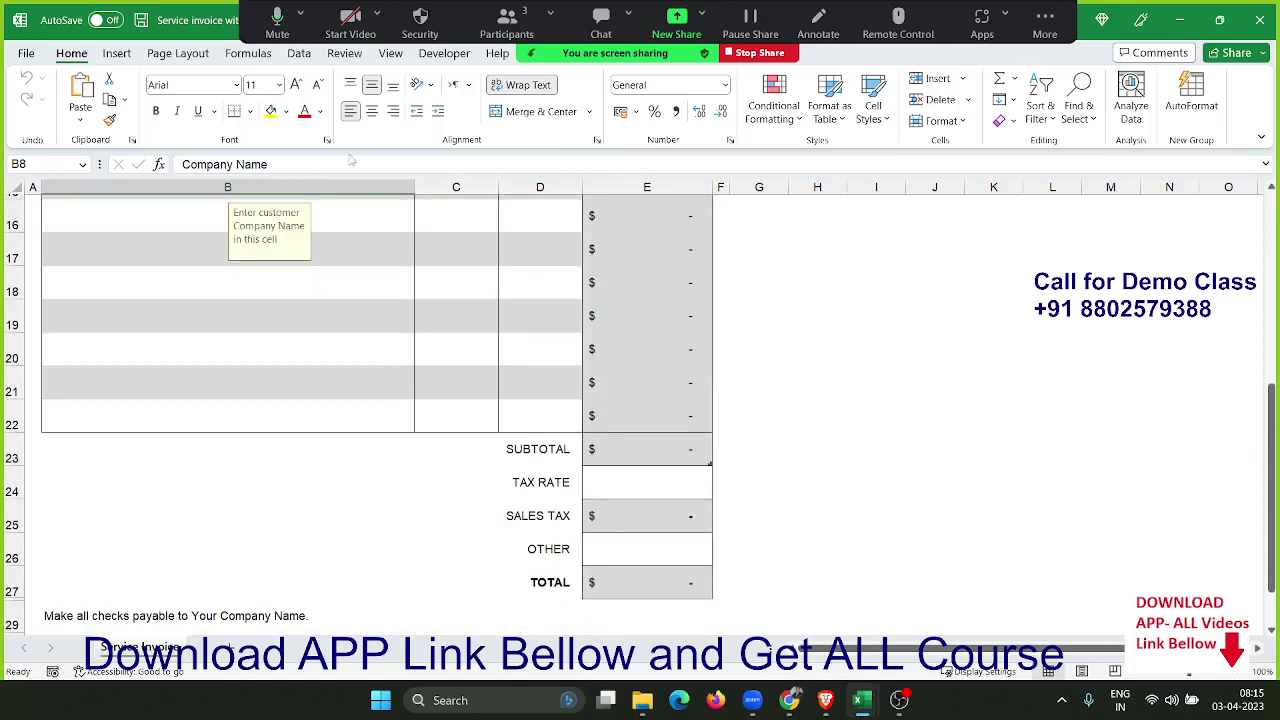
{"action": "left_click", "coordinate": [26, 58]}
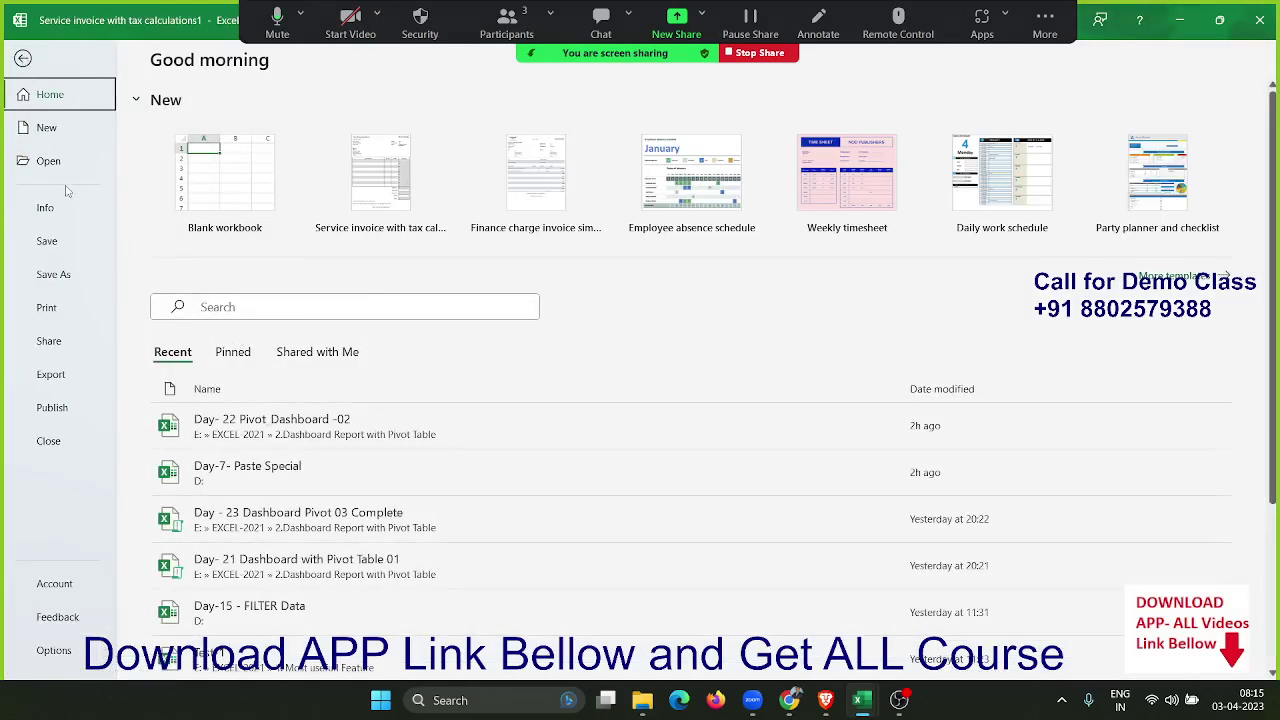
Step: Create a new workbook from the Seasonal photo calendar template, showing January 2023
{"action": "left_click", "coordinate": [74, 142]}
{"action": "scroll", "coordinate": [580, 545], "scroll_direction": "down", "scroll_amount": 5}
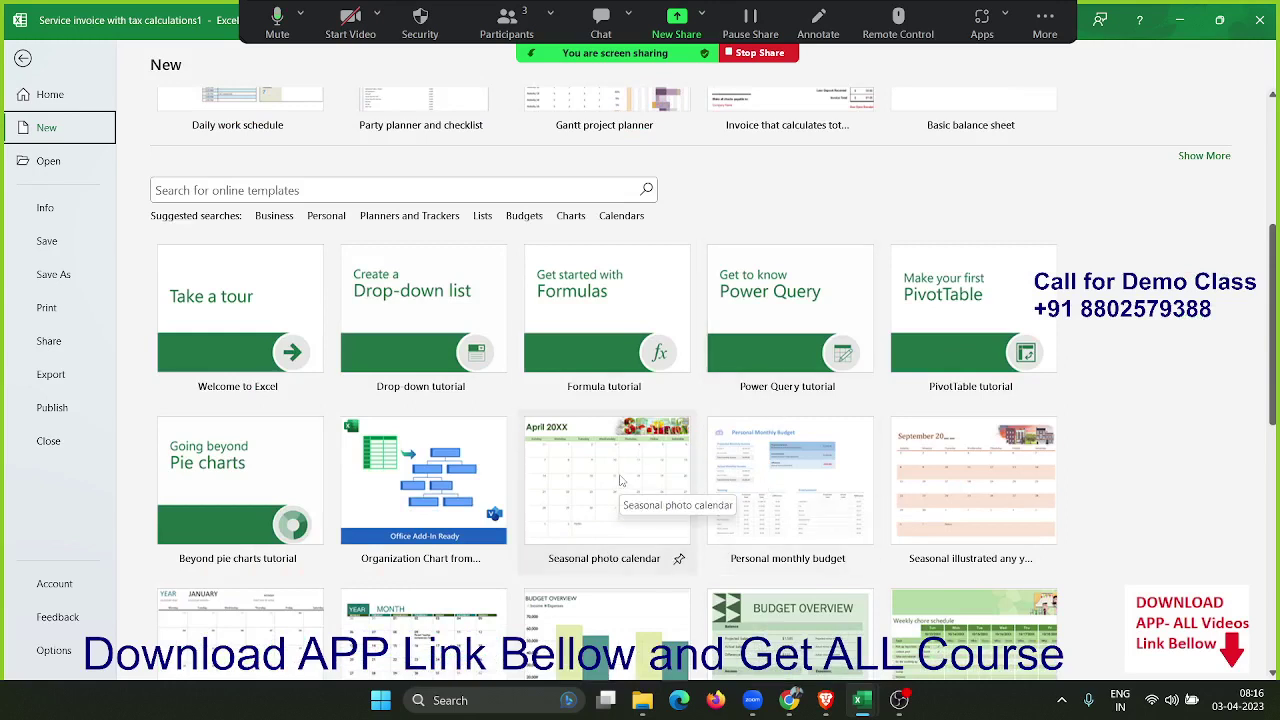
{"action": "left_click", "coordinate": [620, 481]}
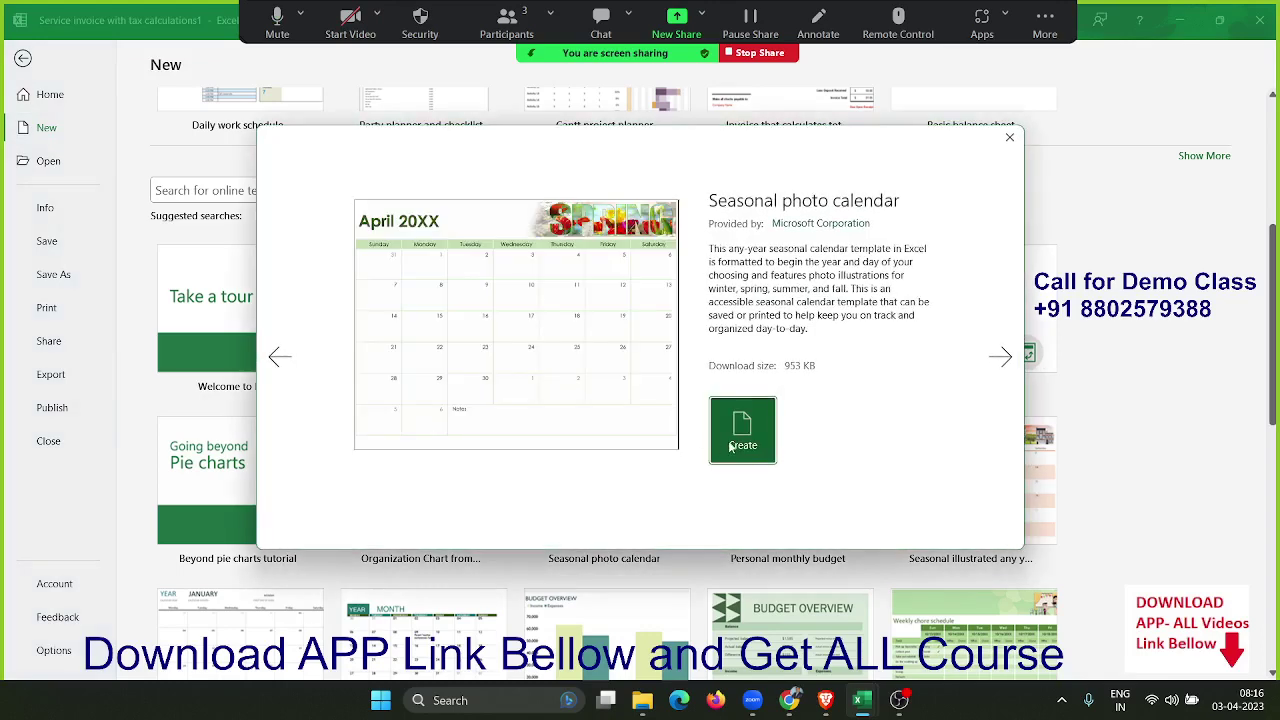
{"action": "left_click", "coordinate": [731, 449]}
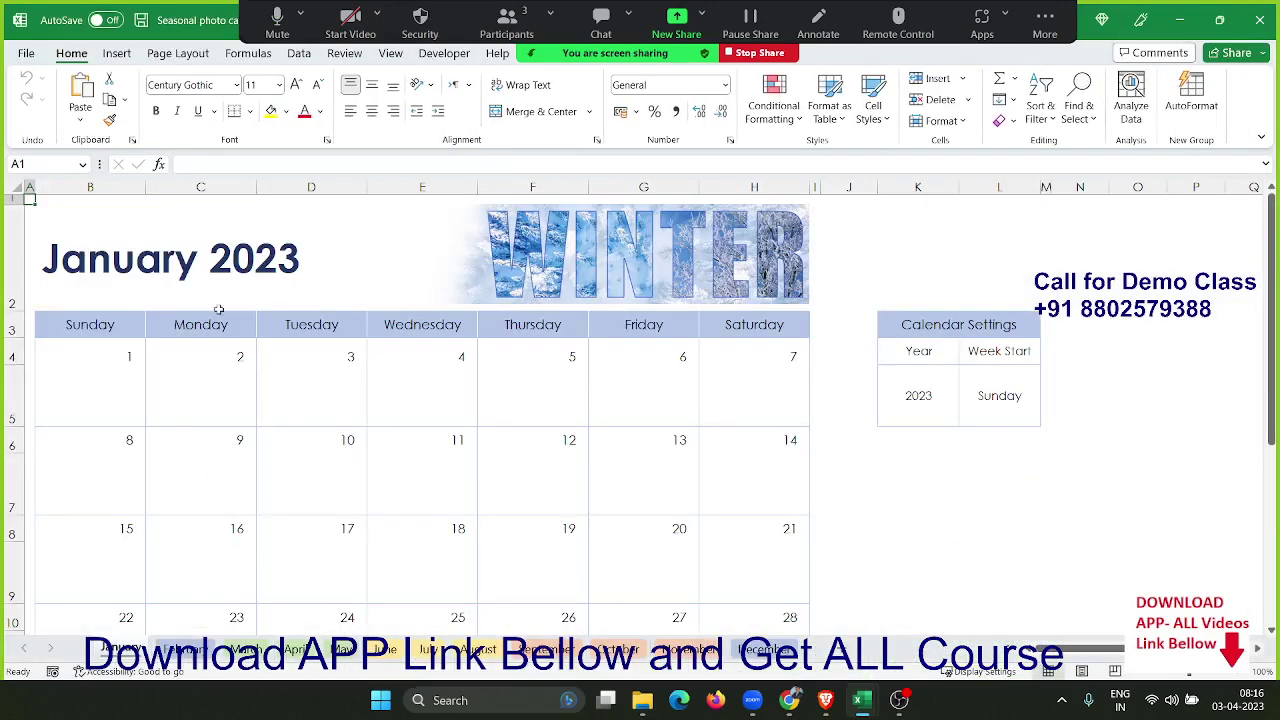
Step: Inspect the title and date formulas and the Year and Week Start settings, then open the February sheet
{"action": "left_click", "coordinate": [227, 281]}
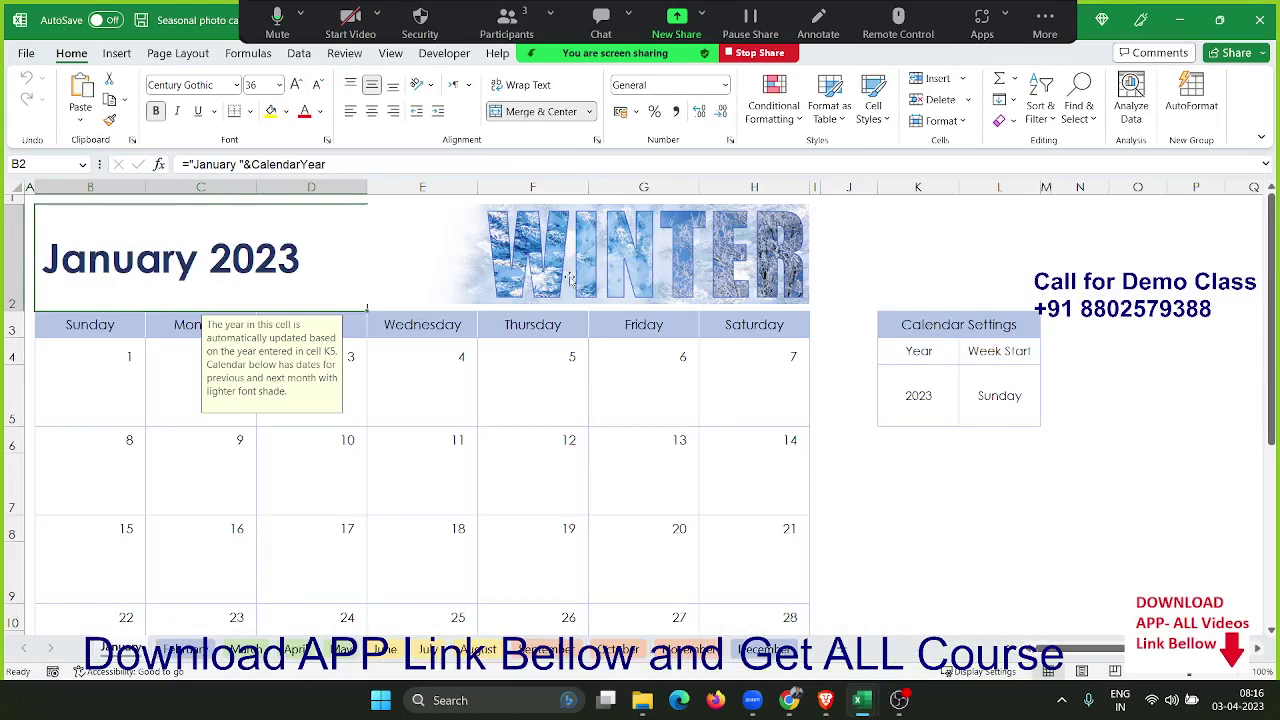
{"action": "left_click", "coordinate": [600, 538]}
{"action": "scroll", "coordinate": [553, 410], "scroll_direction": "down", "scroll_amount": 1}
{"action": "scroll", "coordinate": [545, 403], "scroll_direction": "up", "scroll_amount": 2}
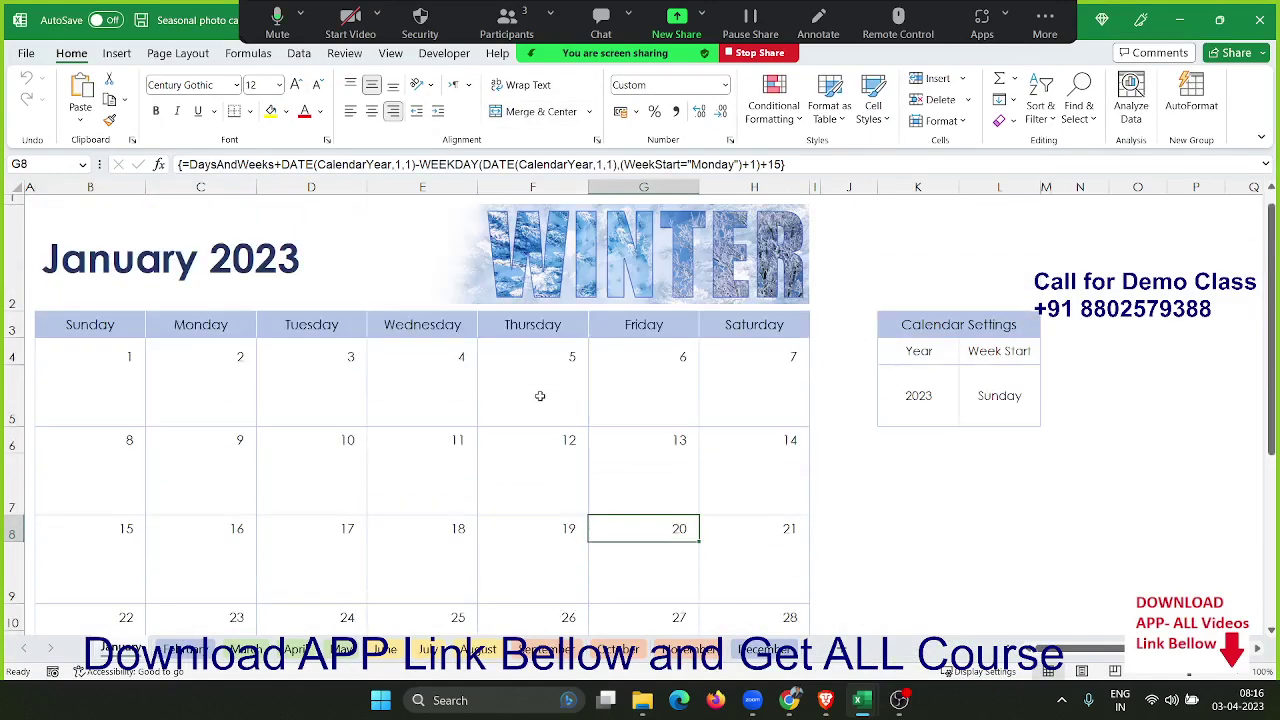
{"action": "left_click", "coordinate": [930, 396]}
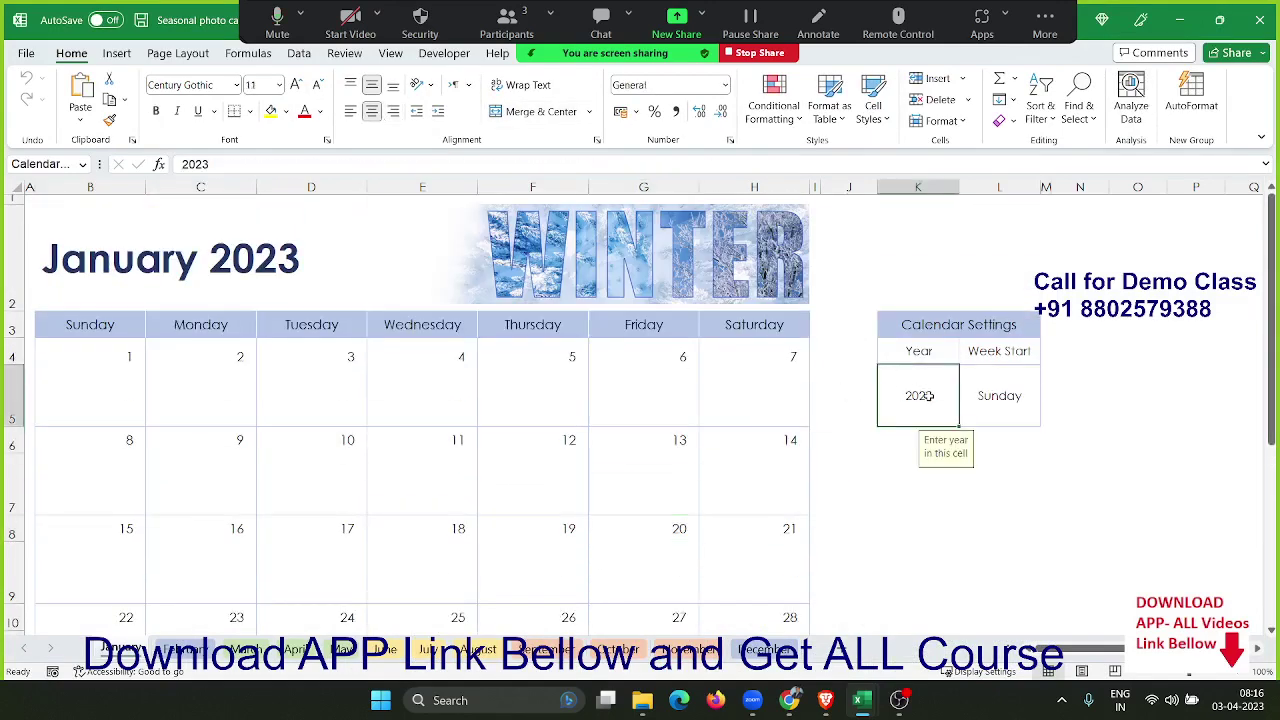
{"action": "left_click", "coordinate": [990, 396]}
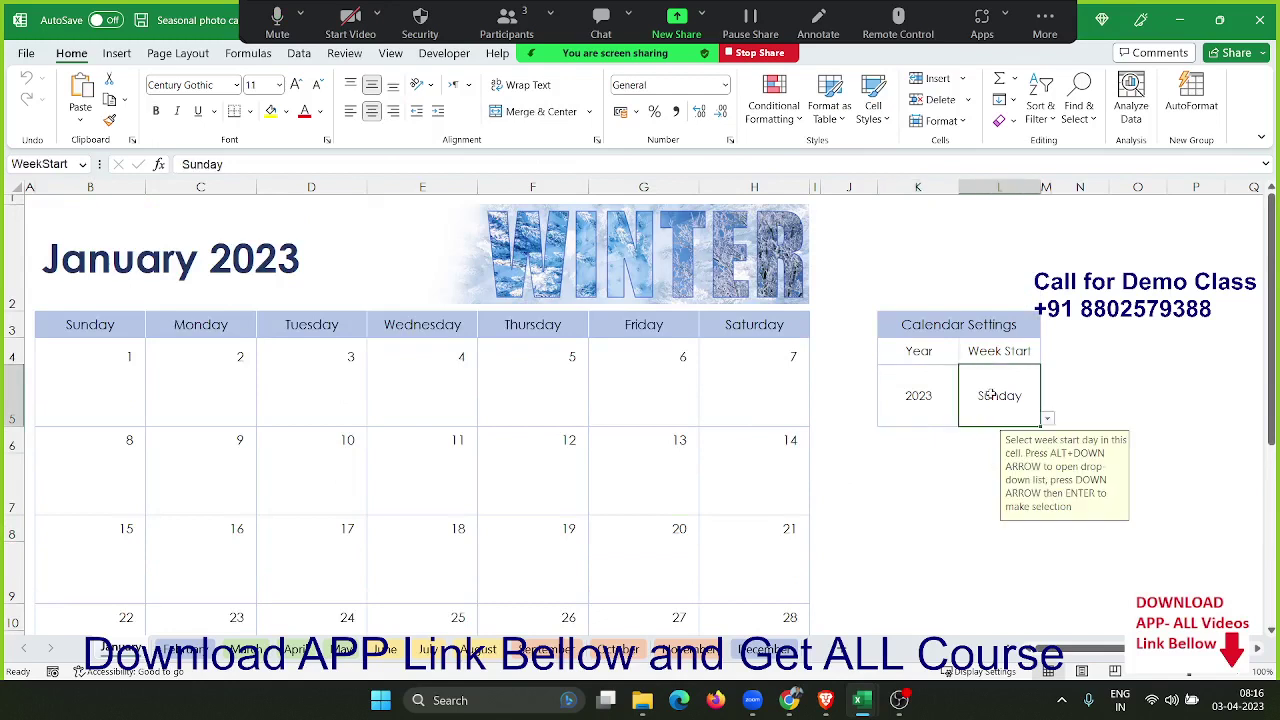
{"action": "left_click", "coordinate": [886, 466]}
{"action": "left_click", "coordinate": [198, 650]}
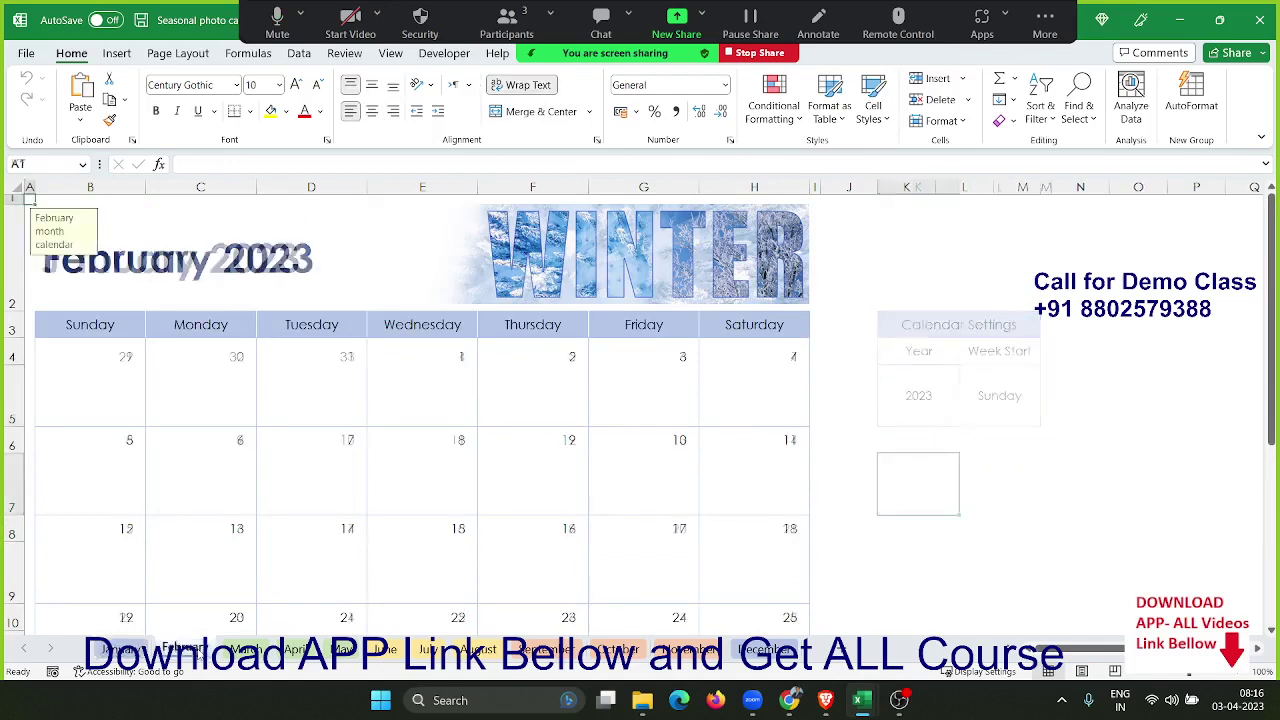
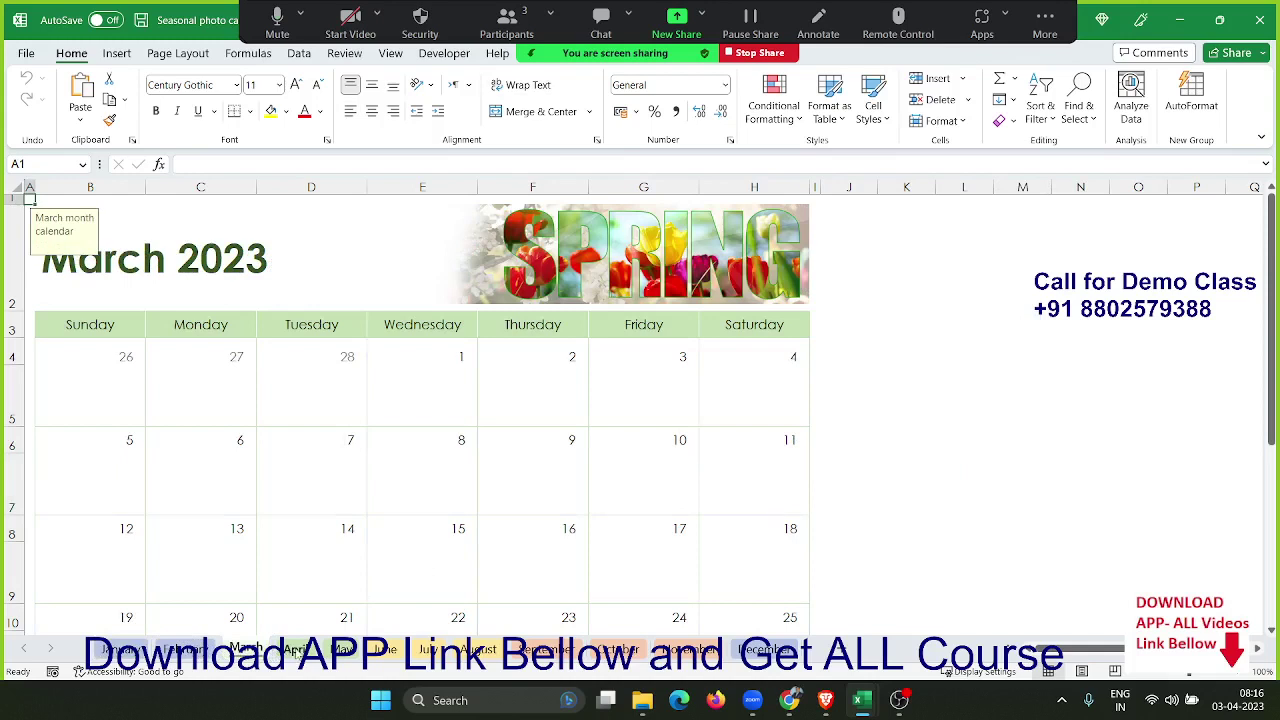
Step: View each calendar sheet from April to December 2023, then return to November 2023
{"action": "left_click", "coordinate": [294, 650]}
{"action": "left_click", "coordinate": [343, 649]}
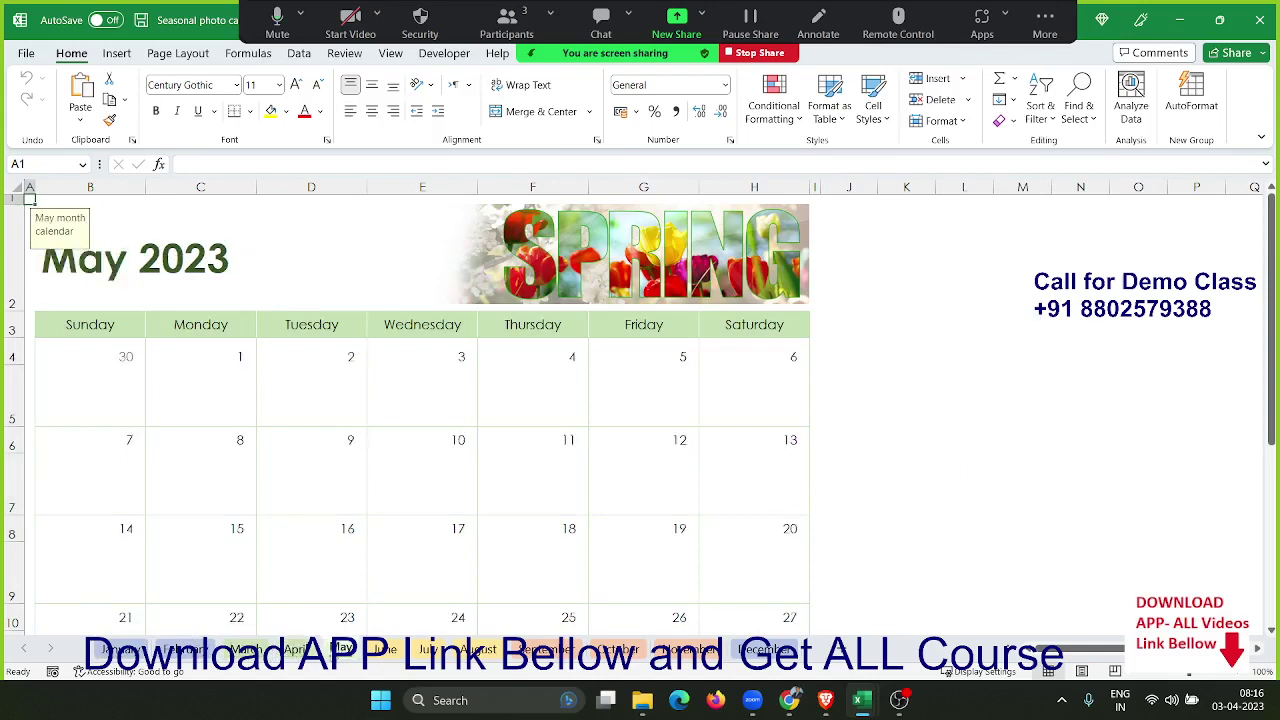
{"action": "left_click", "coordinate": [383, 649]}
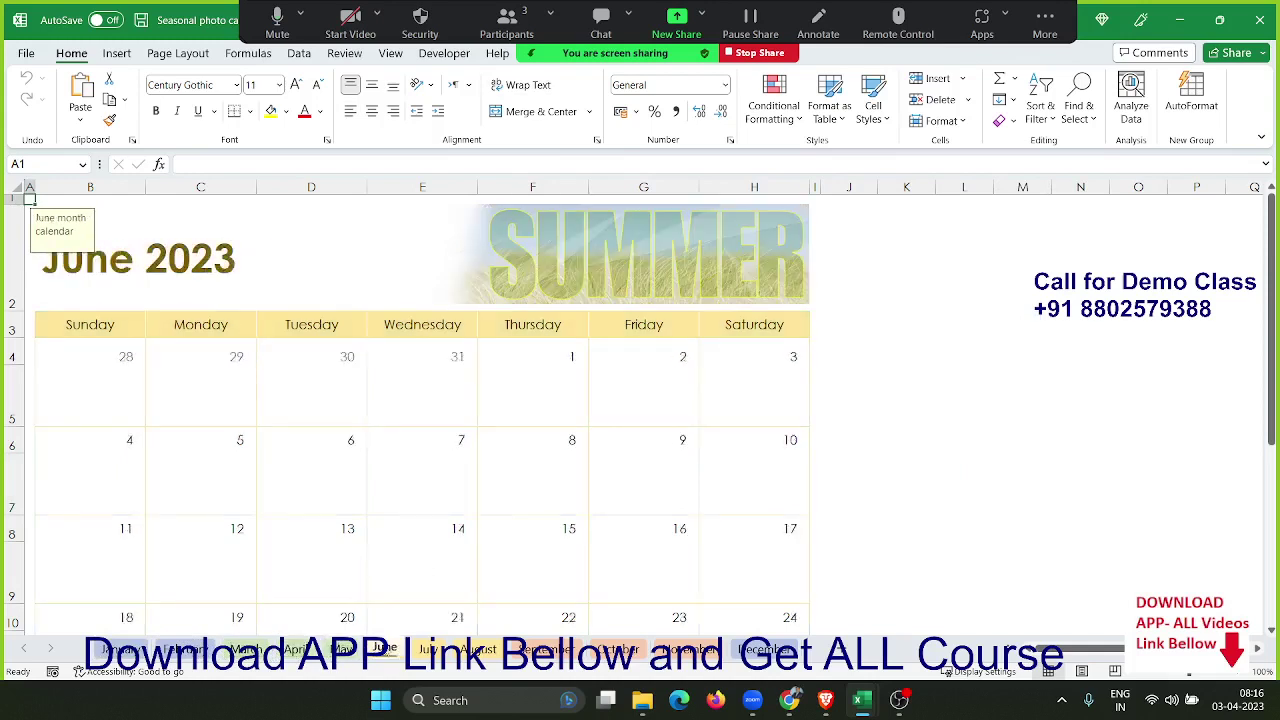
{"action": "left_click", "coordinate": [427, 649]}
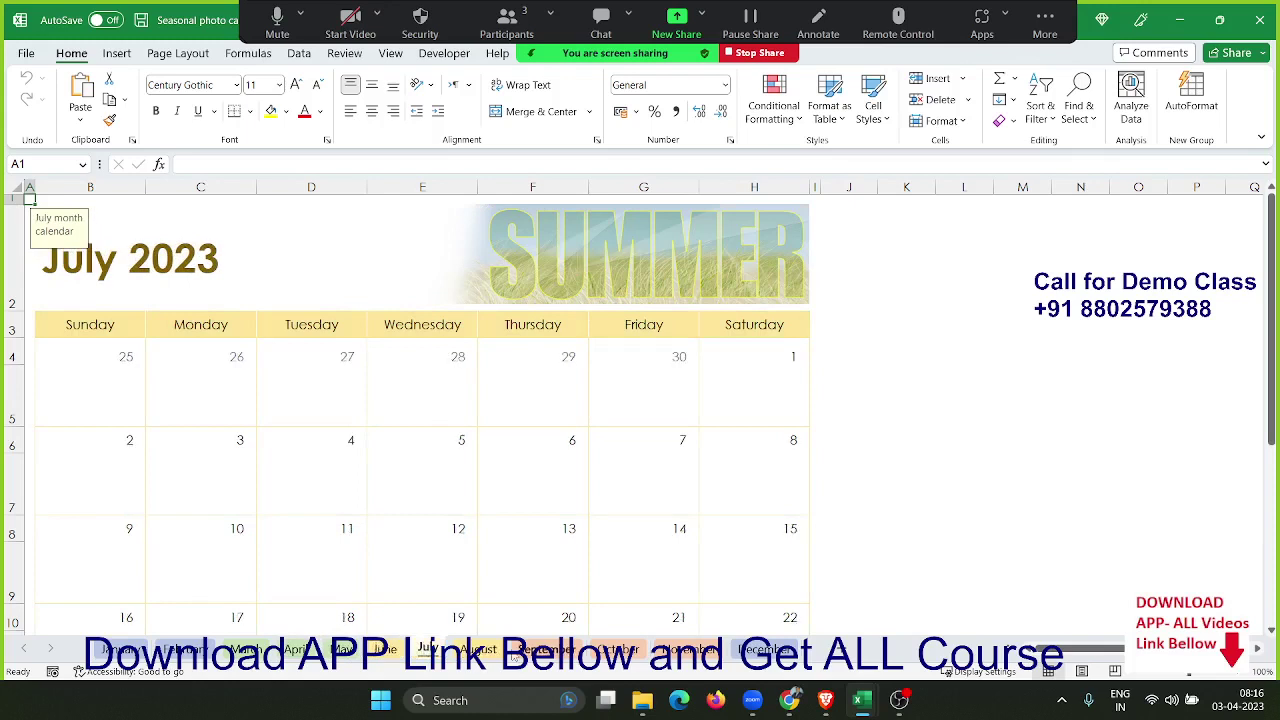
{"action": "left_click", "coordinate": [480, 650]}
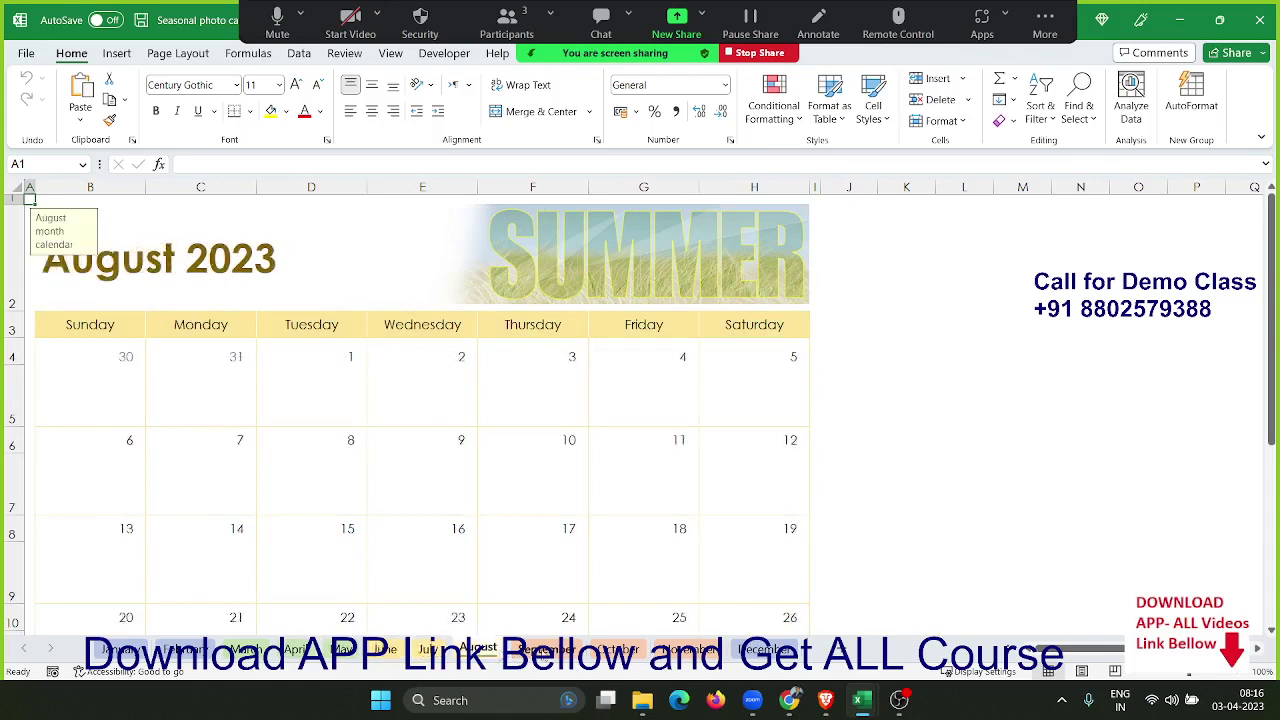
{"action": "left_click", "coordinate": [545, 649]}
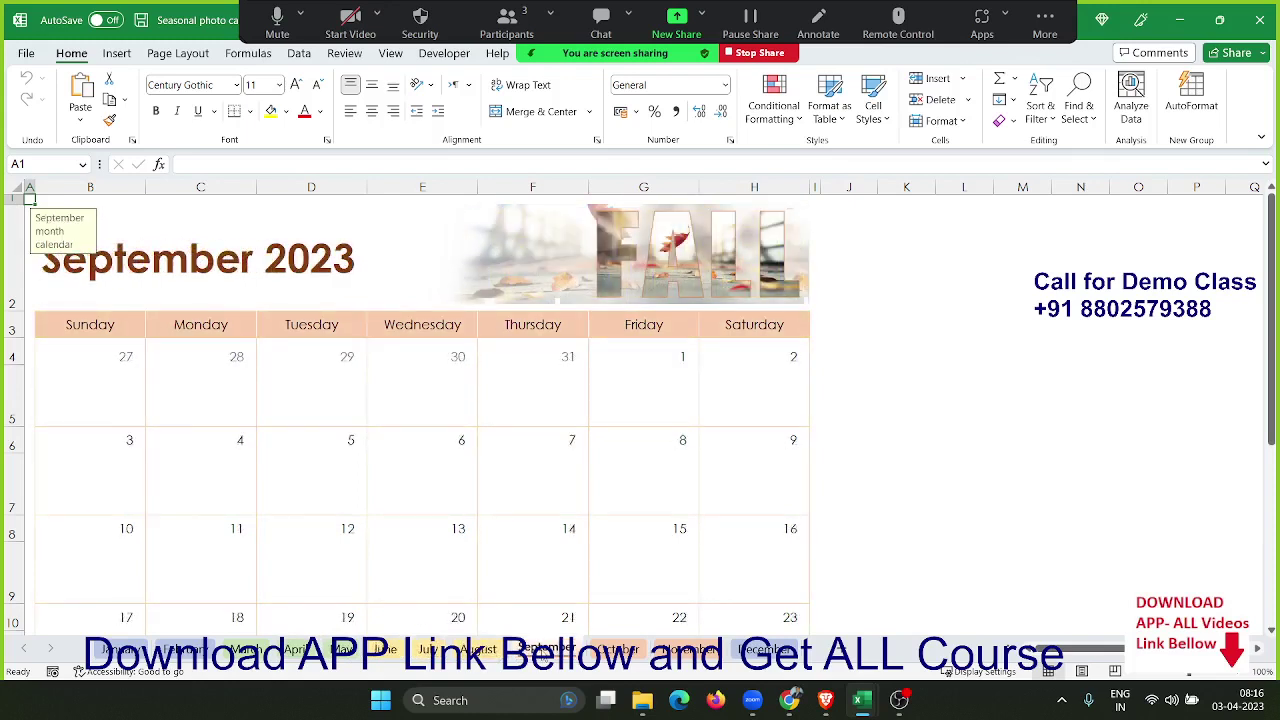
{"action": "left_click", "coordinate": [628, 657]}
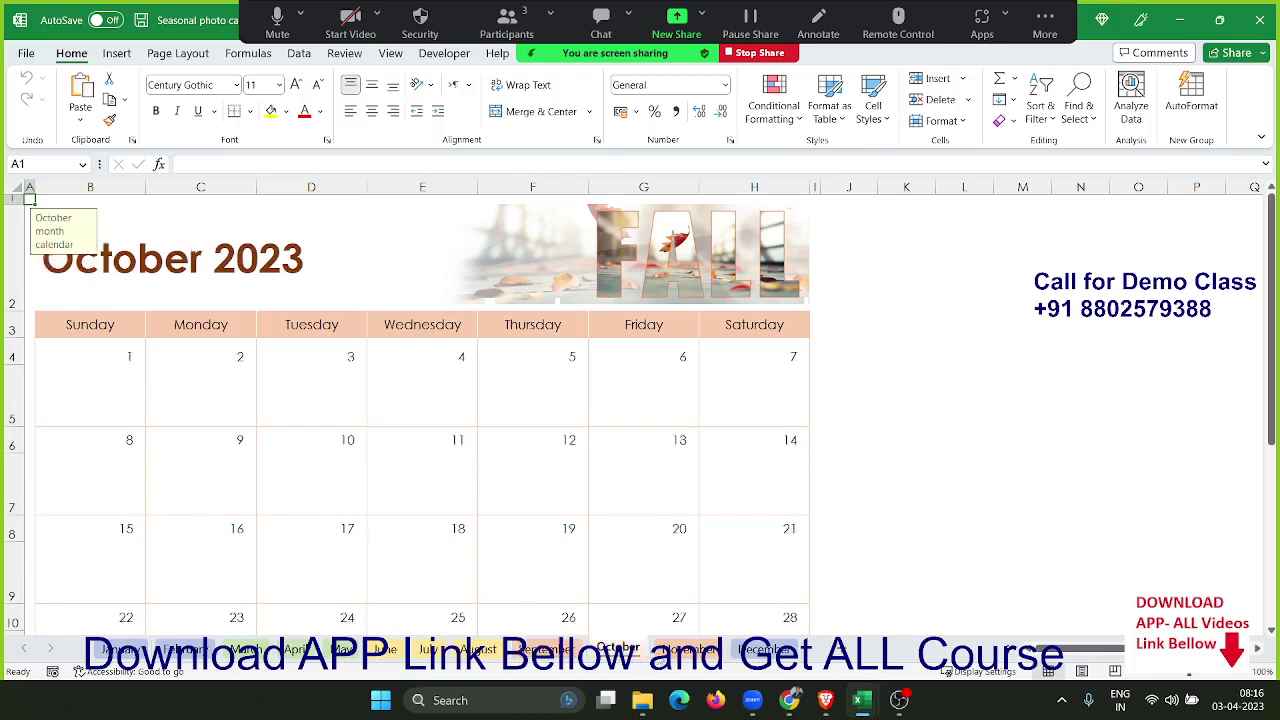
{"action": "left_click", "coordinate": [674, 656]}
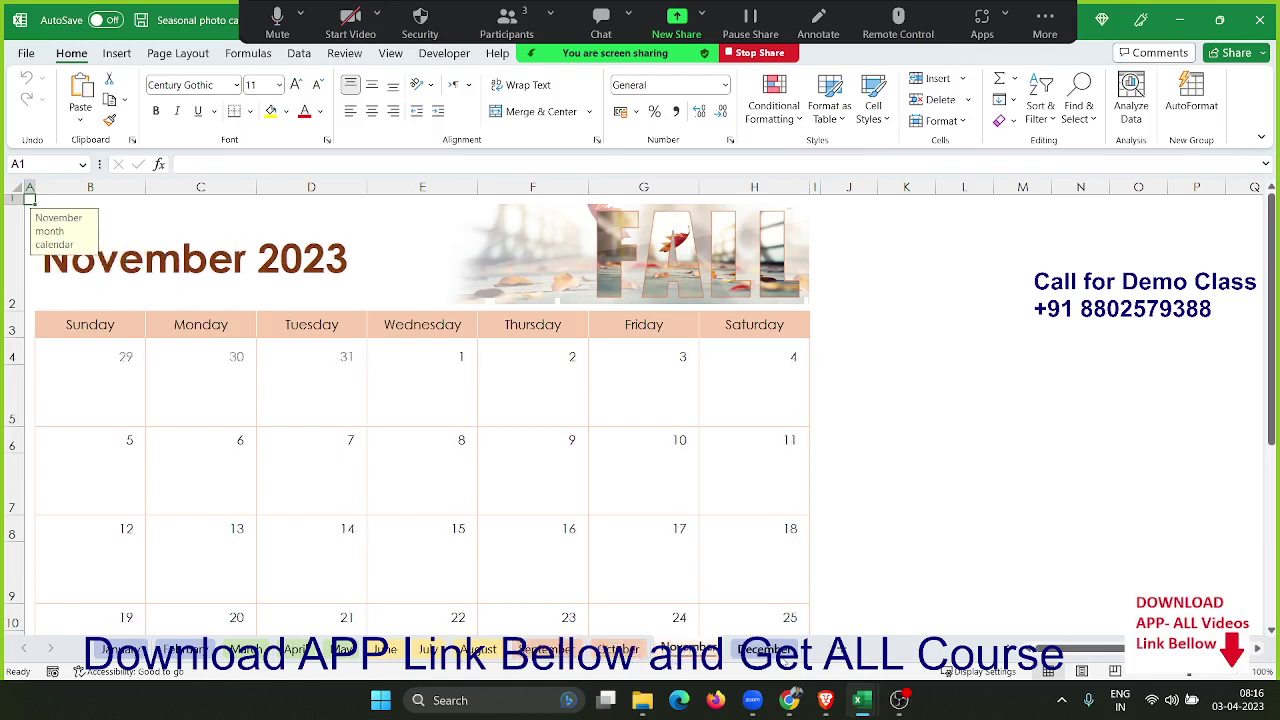
{"action": "left_click", "coordinate": [765, 649]}
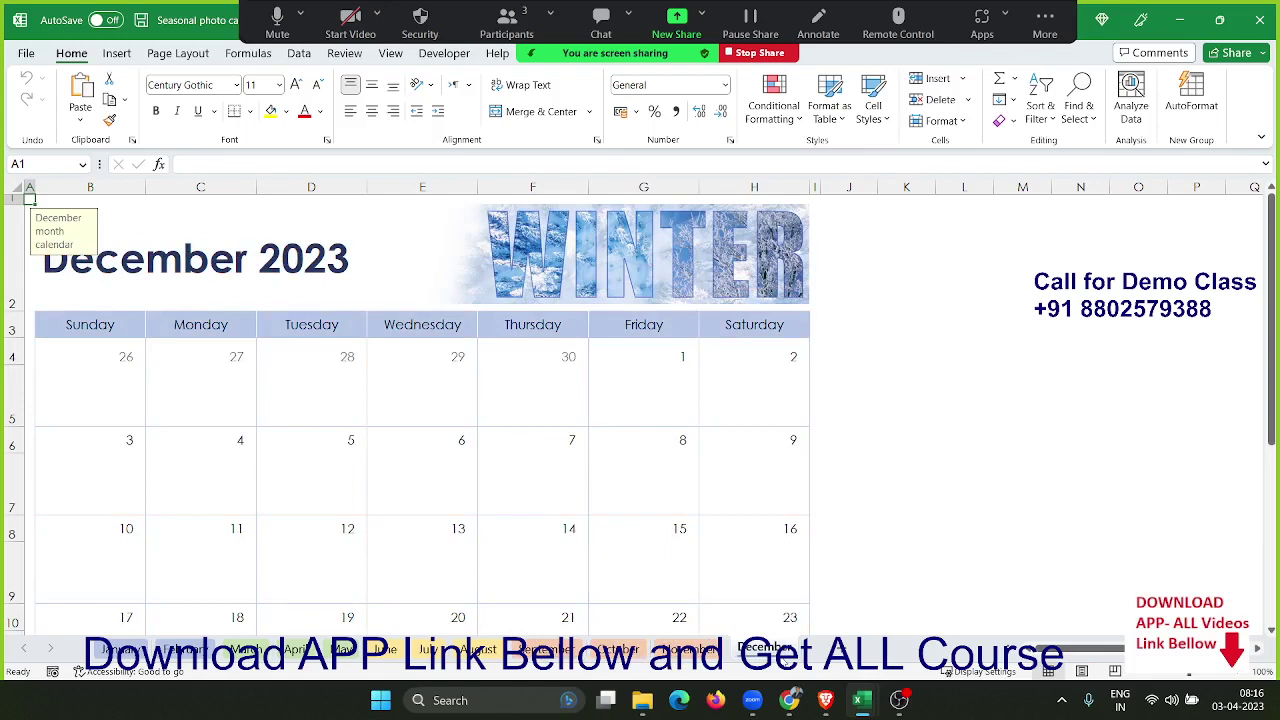
{"action": "left_click", "coordinate": [688, 650]}
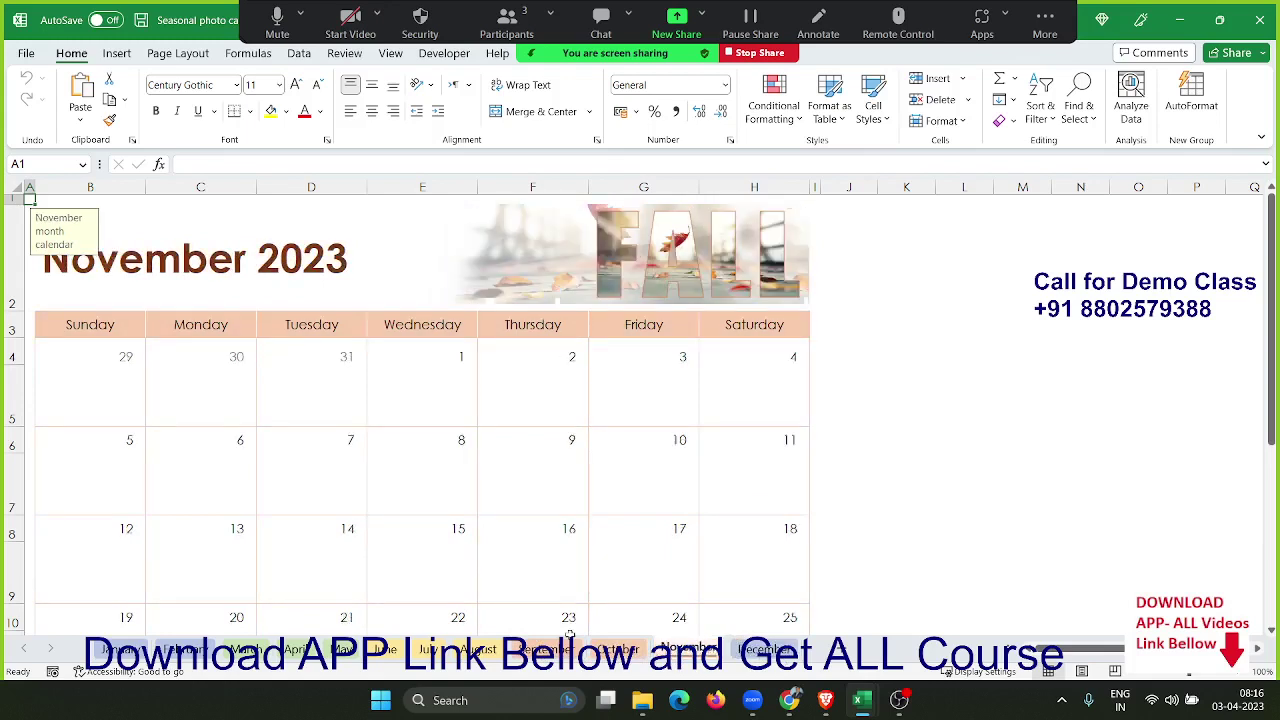
Step: Inspect the November daily notes cells B5 through G5 and their tips
{"action": "left_click", "coordinate": [213, 406]}
{"action": "left_click", "coordinate": [63, 398]}
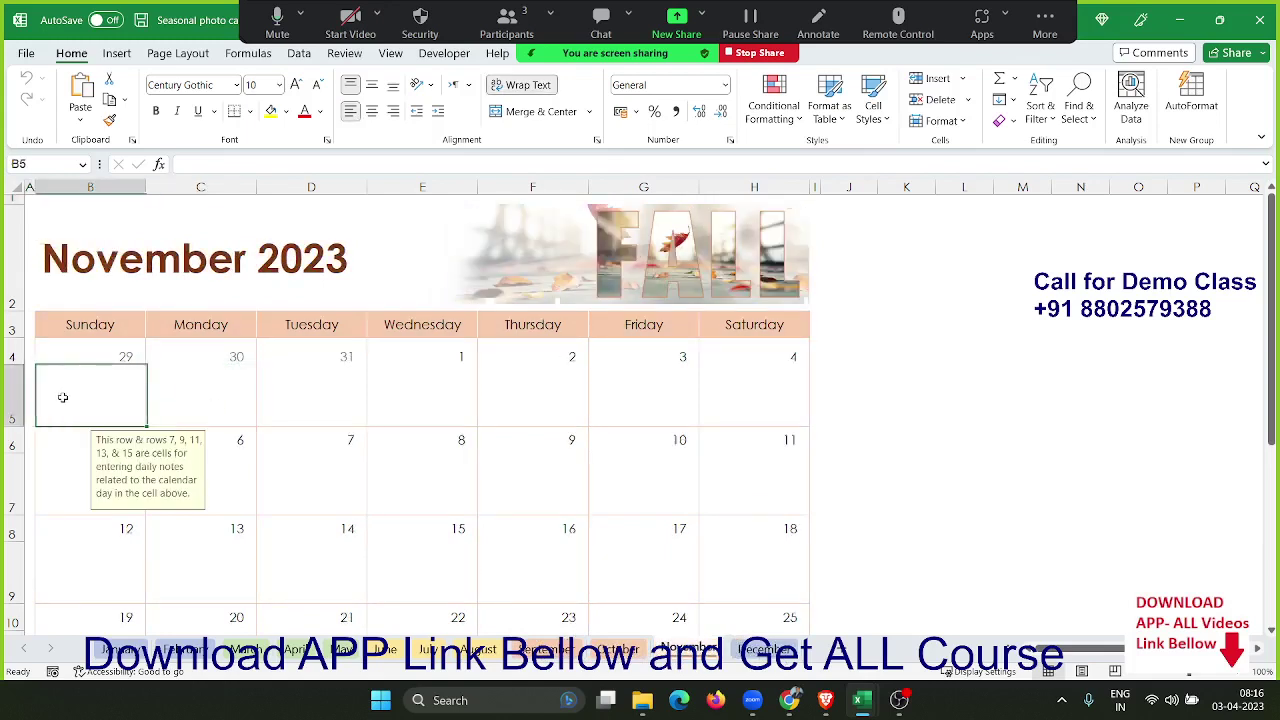
{"action": "left_click", "coordinate": [178, 392]}
{"action": "left_click", "coordinate": [354, 410]}
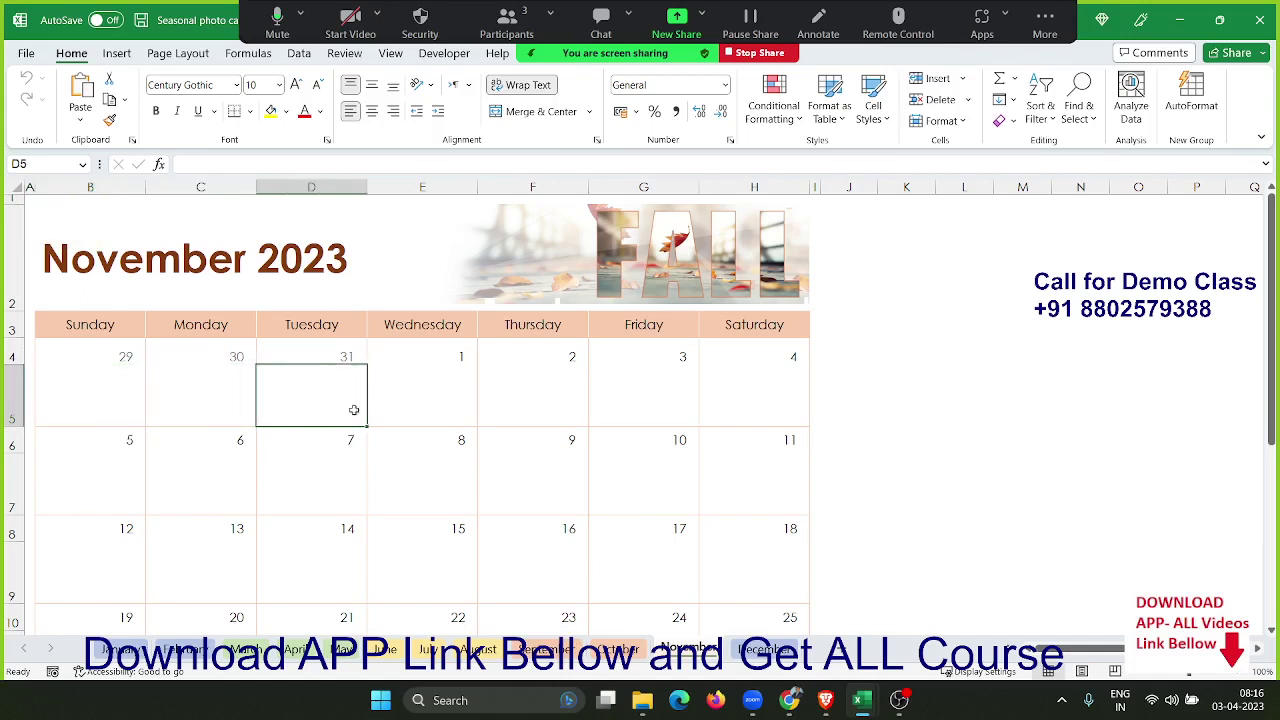
{"action": "left_click", "coordinate": [440, 406]}
{"action": "left_click", "coordinate": [540, 406]}
{"action": "left_click", "coordinate": [606, 408]}
Step: Check the monthly Notes cell D15 and the date formulas in cells B4–D4 and E6
{"action": "scroll", "coordinate": [573, 412], "scroll_direction": "down", "scroll_amount": 2}
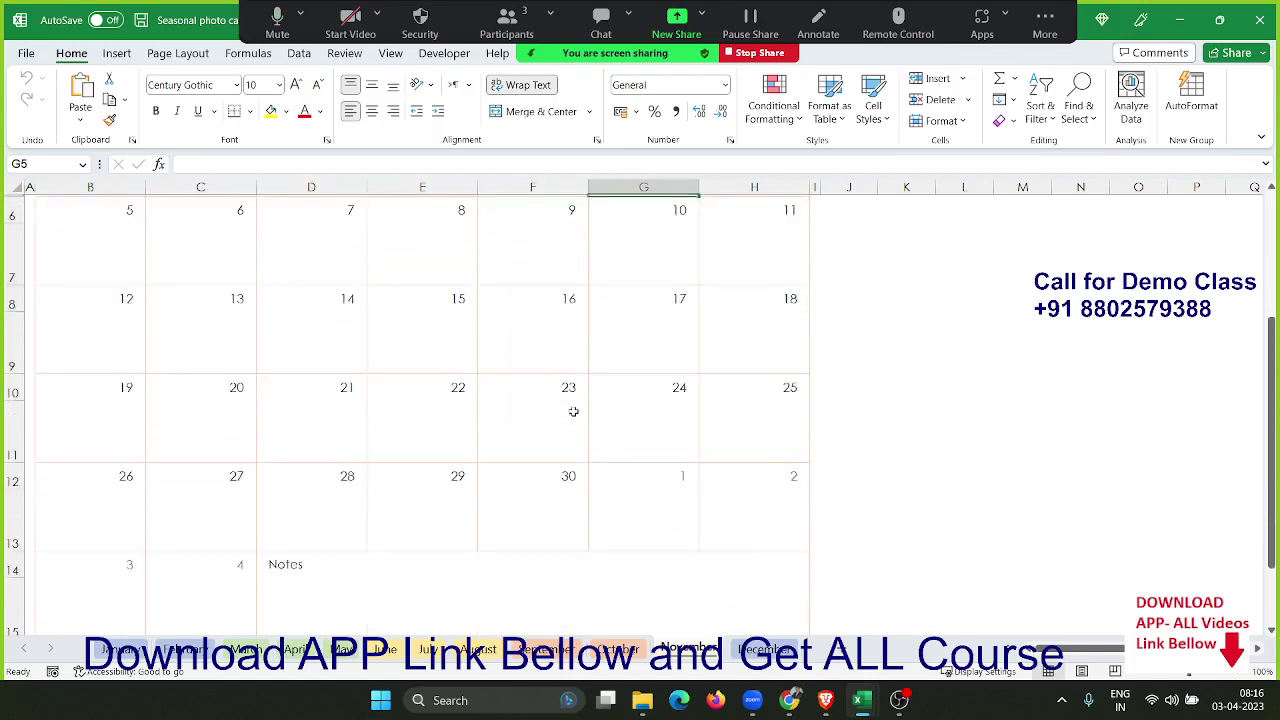
{"action": "scroll", "coordinate": [573, 412], "scroll_direction": "down", "scroll_amount": 1}
{"action": "left_click", "coordinate": [372, 562]}
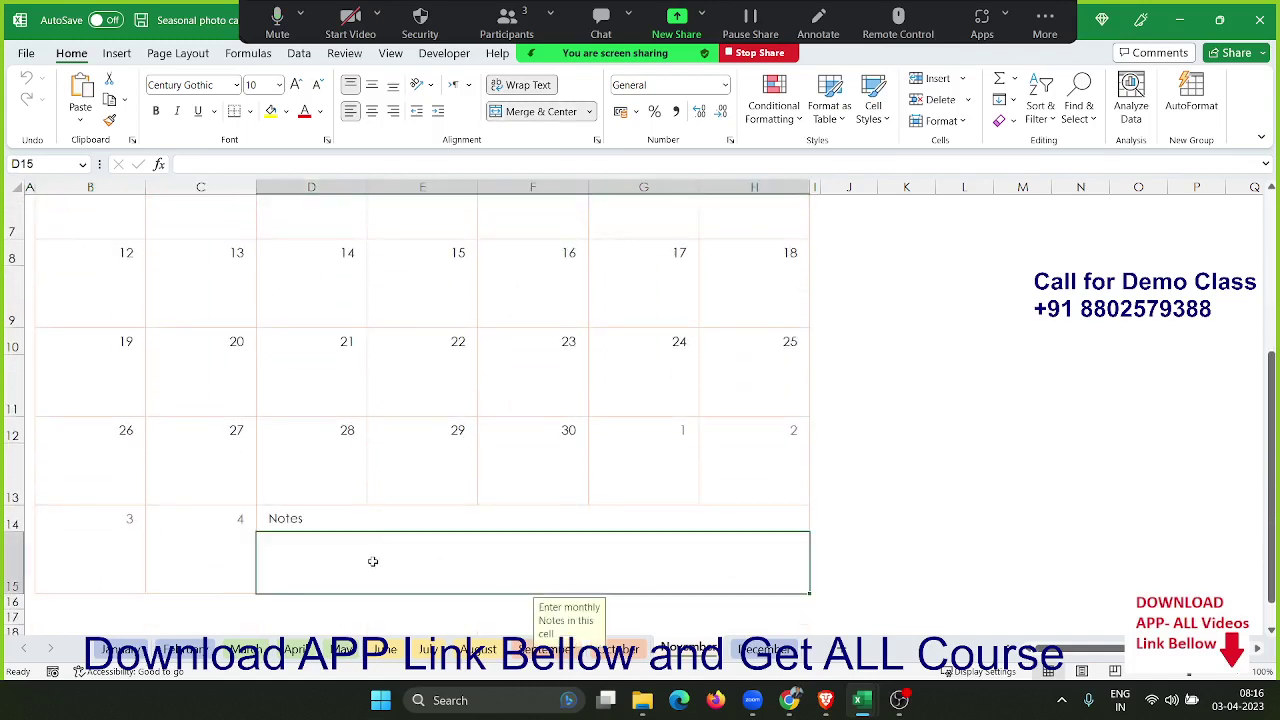
{"action": "scroll", "coordinate": [342, 380], "scroll_direction": "up", "scroll_amount": 1}
{"action": "scroll", "coordinate": [342, 380], "scroll_direction": "up", "scroll_amount": 2}
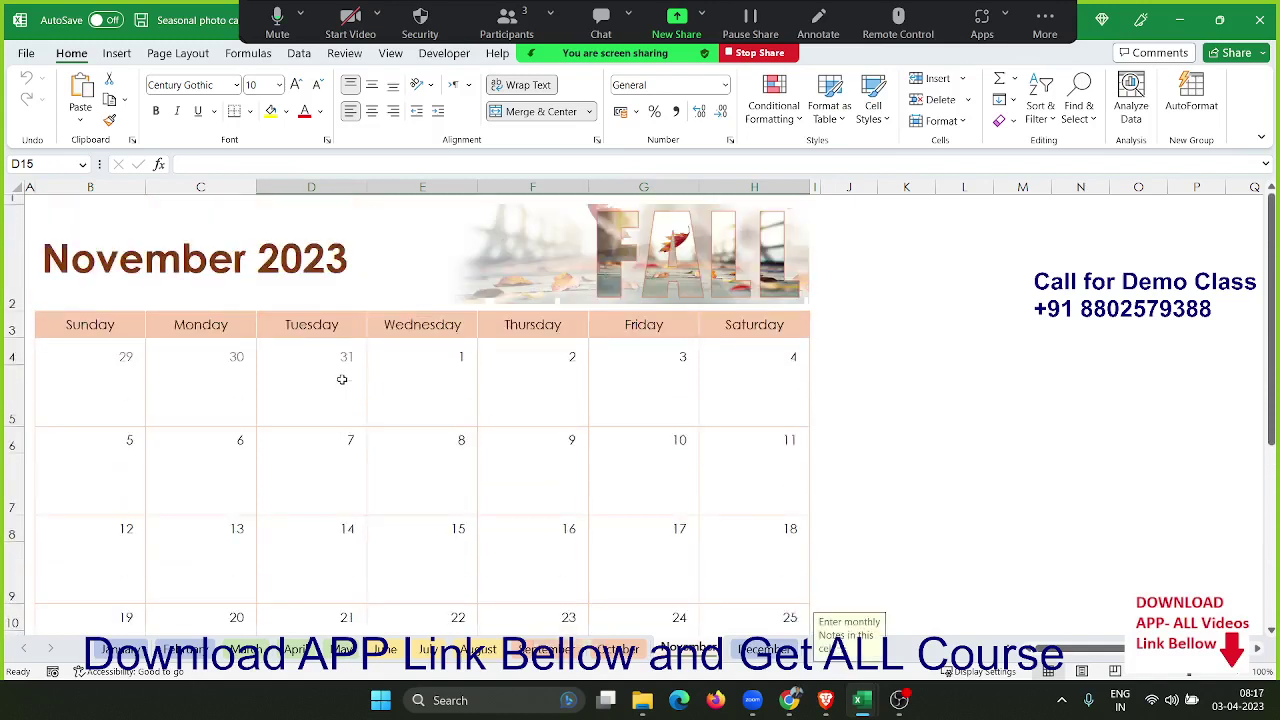
{"action": "left_click", "coordinate": [315, 350]}
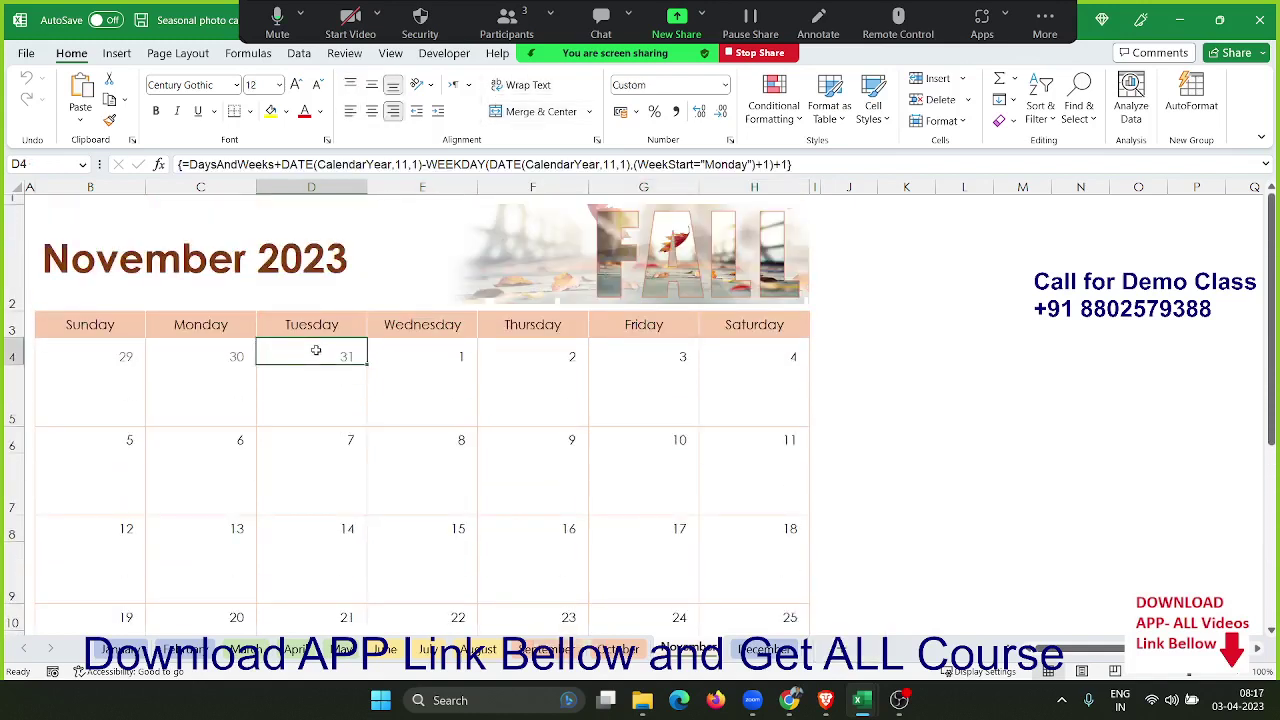
{"action": "left_click", "coordinate": [229, 357]}
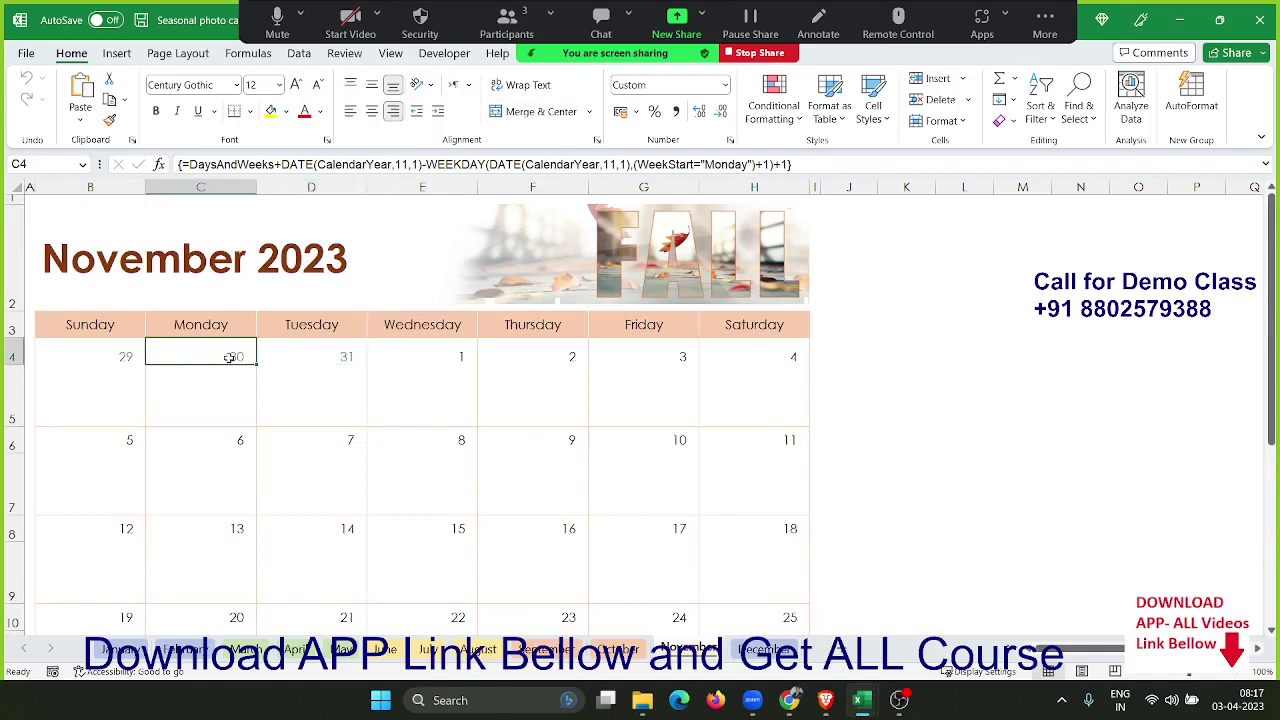
{"action": "left_click", "coordinate": [105, 358]}
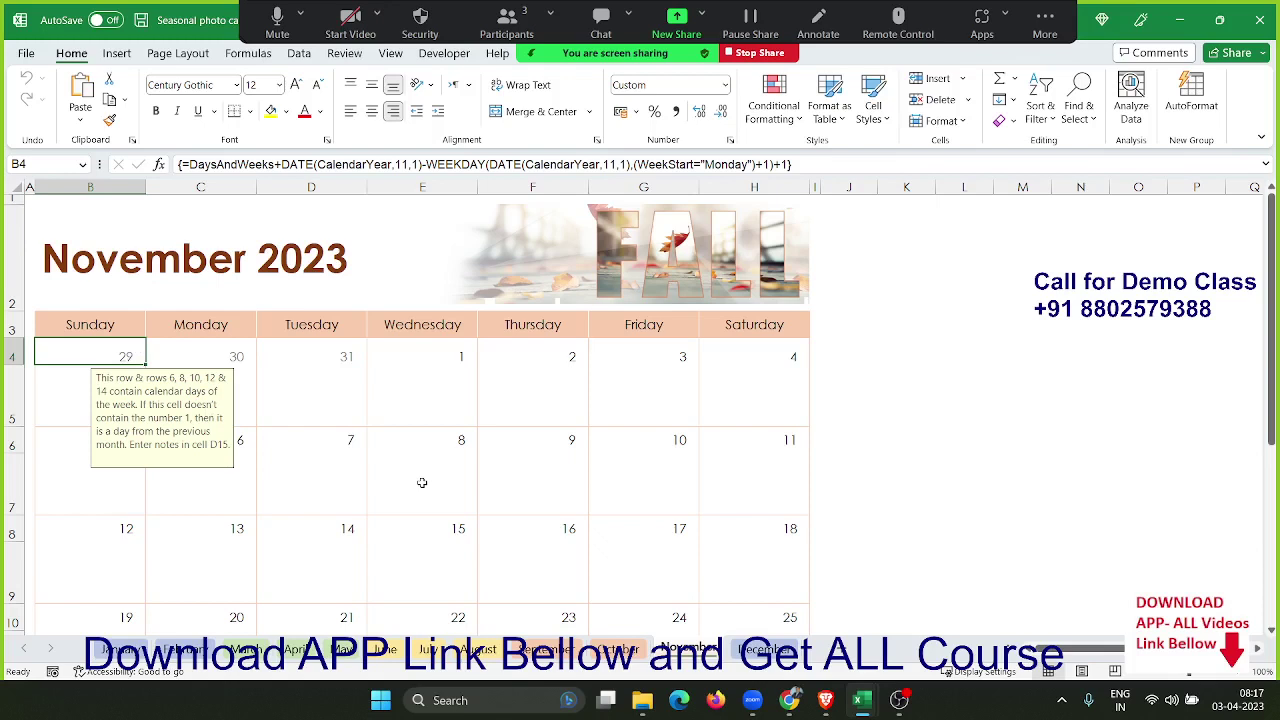
{"action": "left_click", "coordinate": [383, 434]}
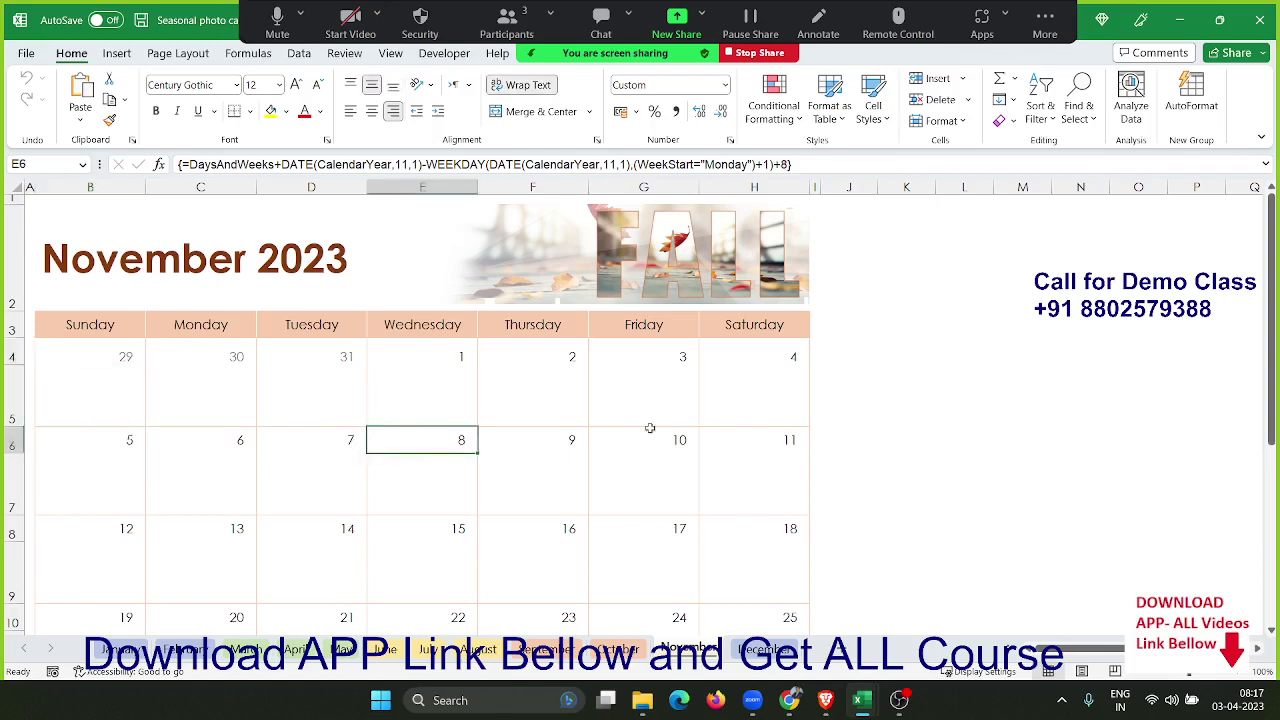
Step: Close the seasonal calendar and the service invoice, discarding the invoice changes
{"action": "left_click", "coordinate": [1249, 35]}
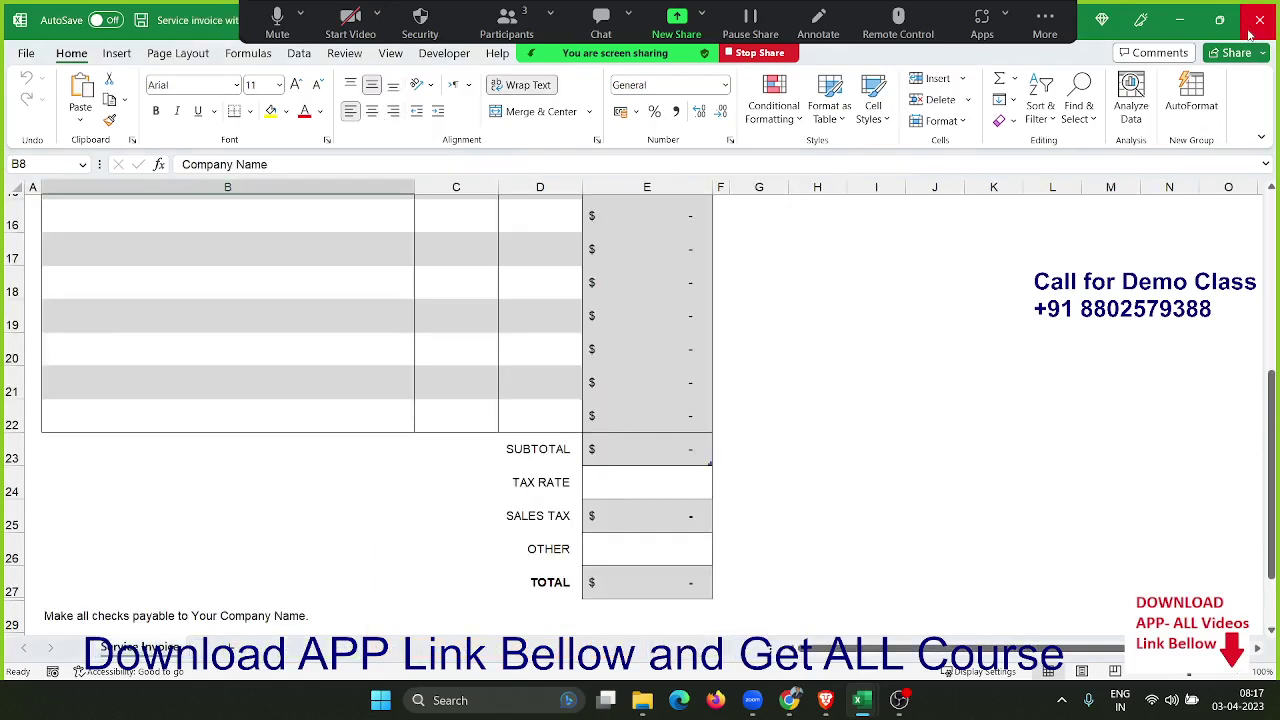
{"action": "left_click", "coordinate": [1249, 35]}
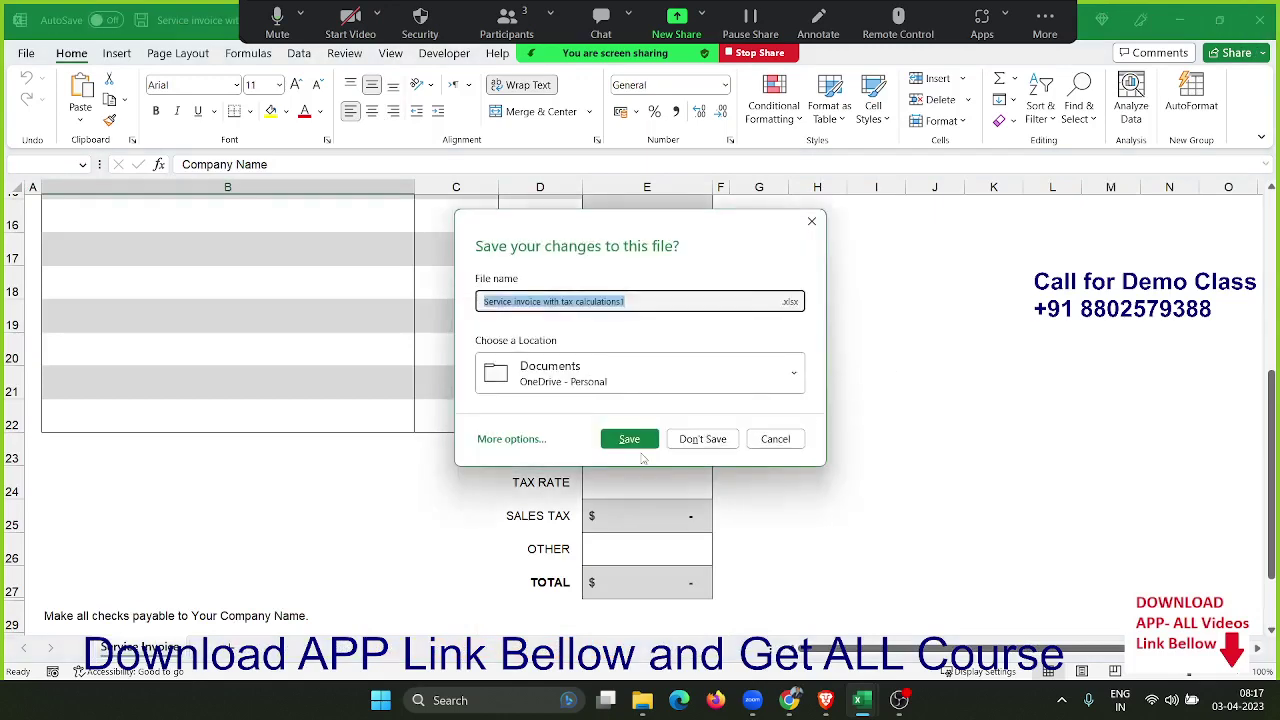
{"action": "left_click", "coordinate": [732, 443]}
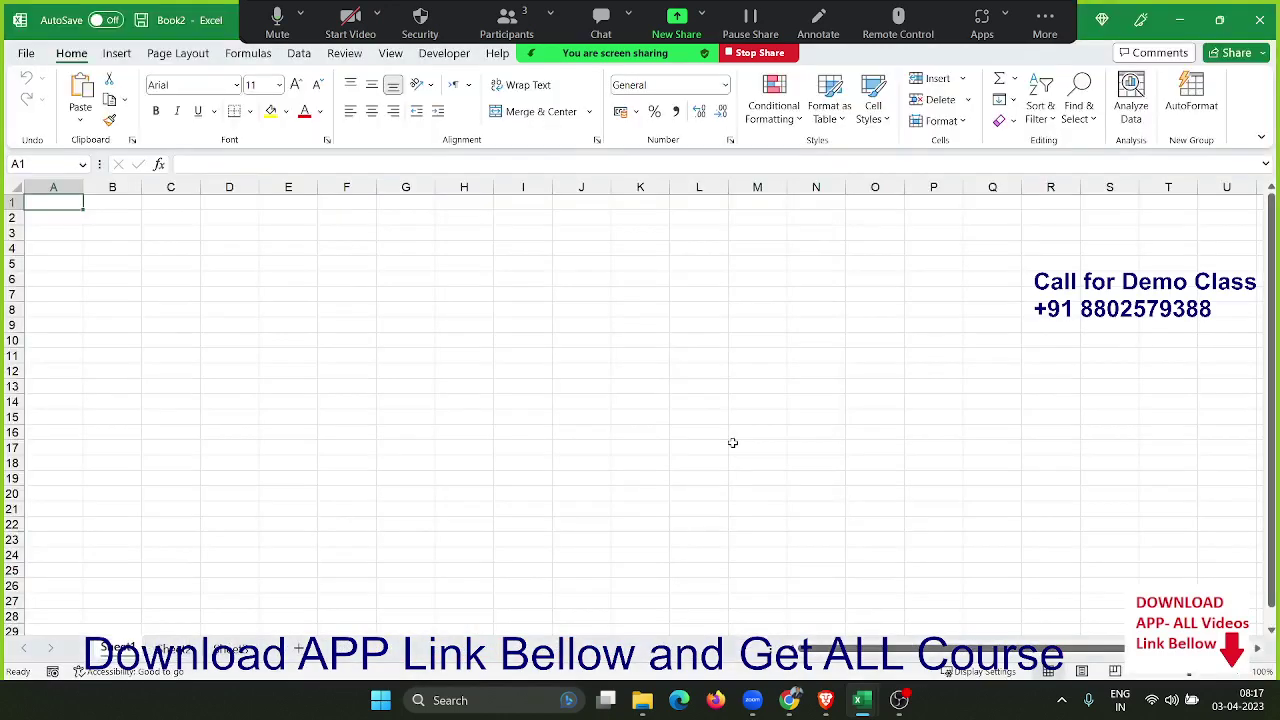
Step: Browse Book2's Open and New pages in the File backstage, then return to Home
{"action": "left_click", "coordinate": [20, 56]}
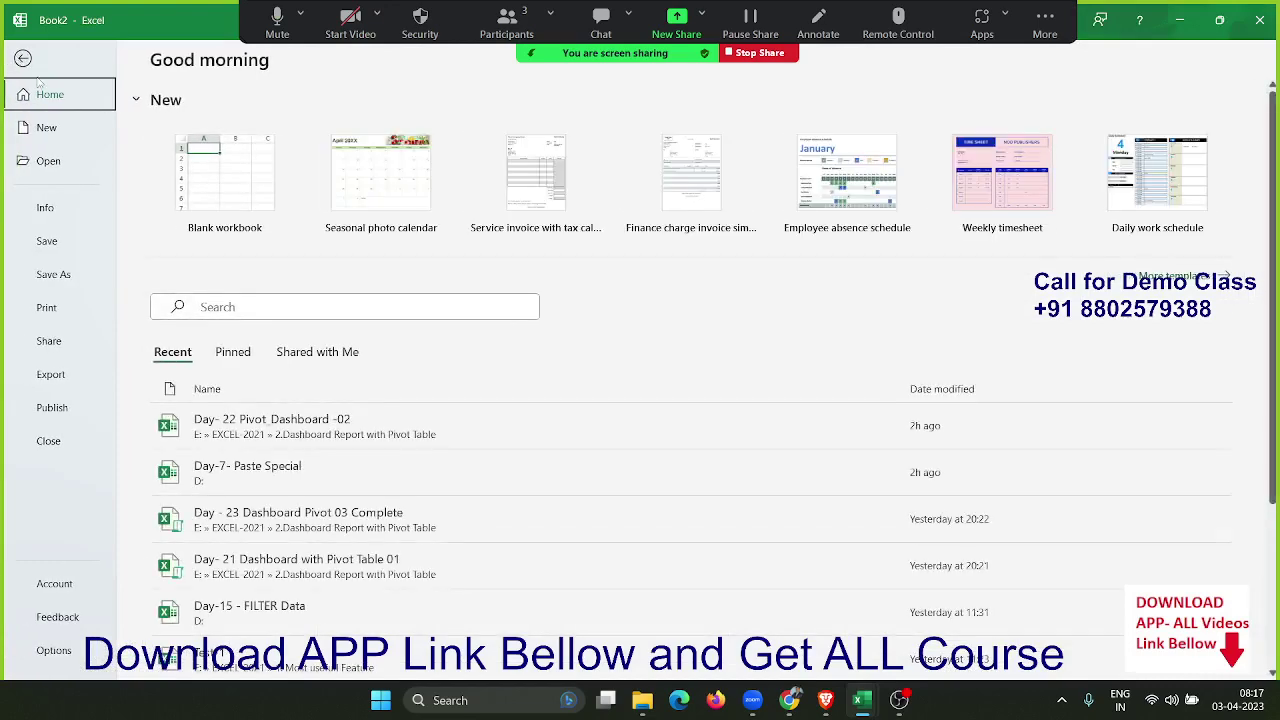
{"action": "left_click", "coordinate": [74, 155]}
{"action": "left_click", "coordinate": [72, 137]}
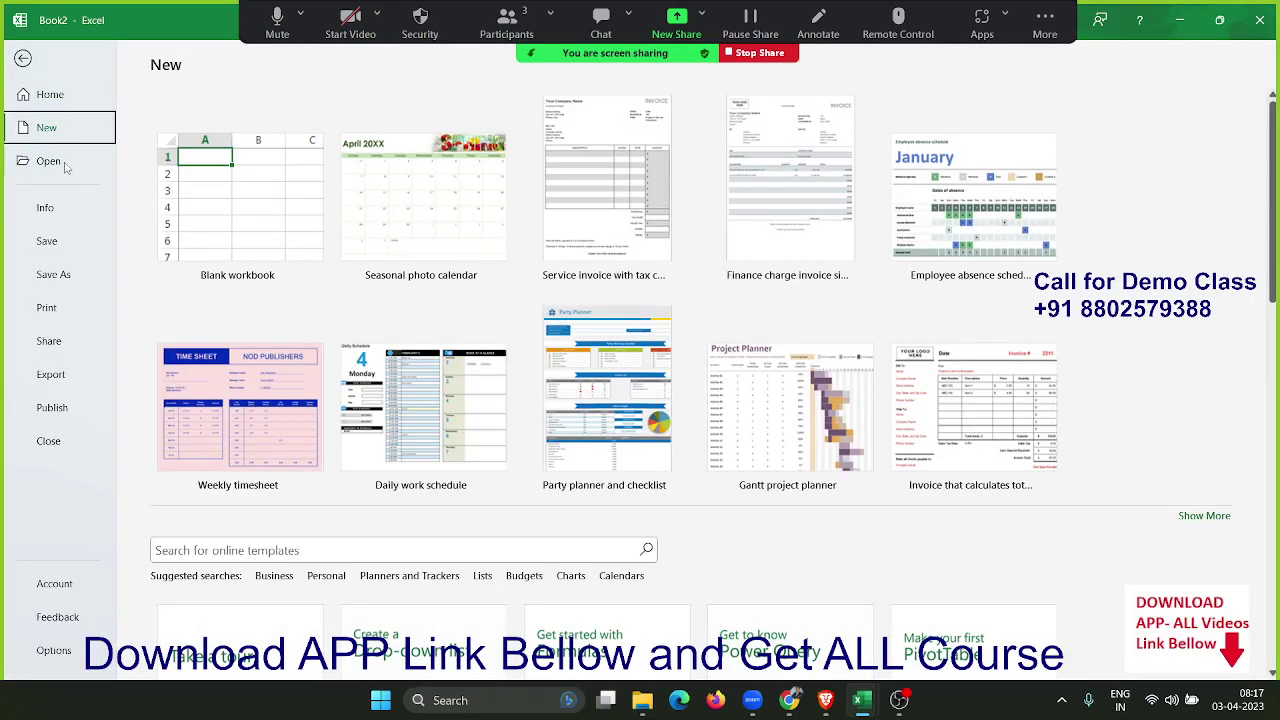
{"action": "left_click", "coordinate": [65, 163]}
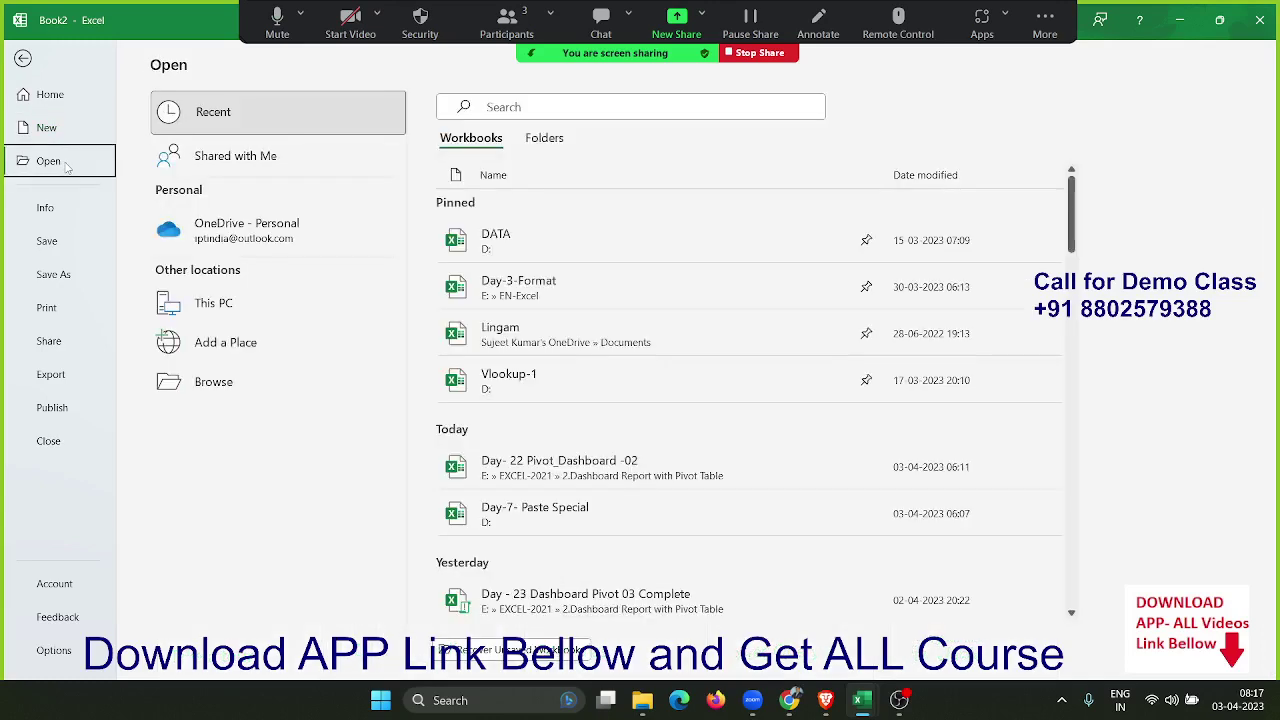
{"action": "left_click", "coordinate": [42, 98]}
{"action": "scroll", "coordinate": [435, 410], "scroll_direction": "down", "scroll_amount": 2}
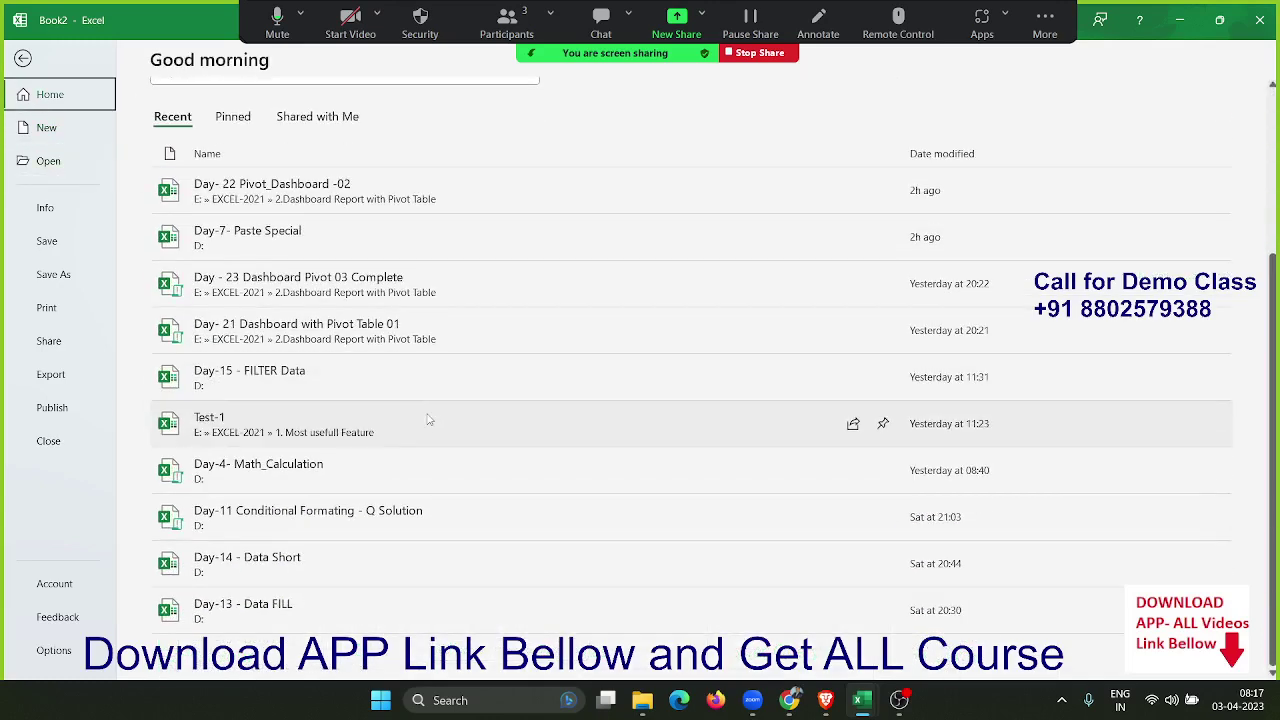
{"action": "scroll", "coordinate": [425, 415], "scroll_direction": "up", "scroll_amount": 1}
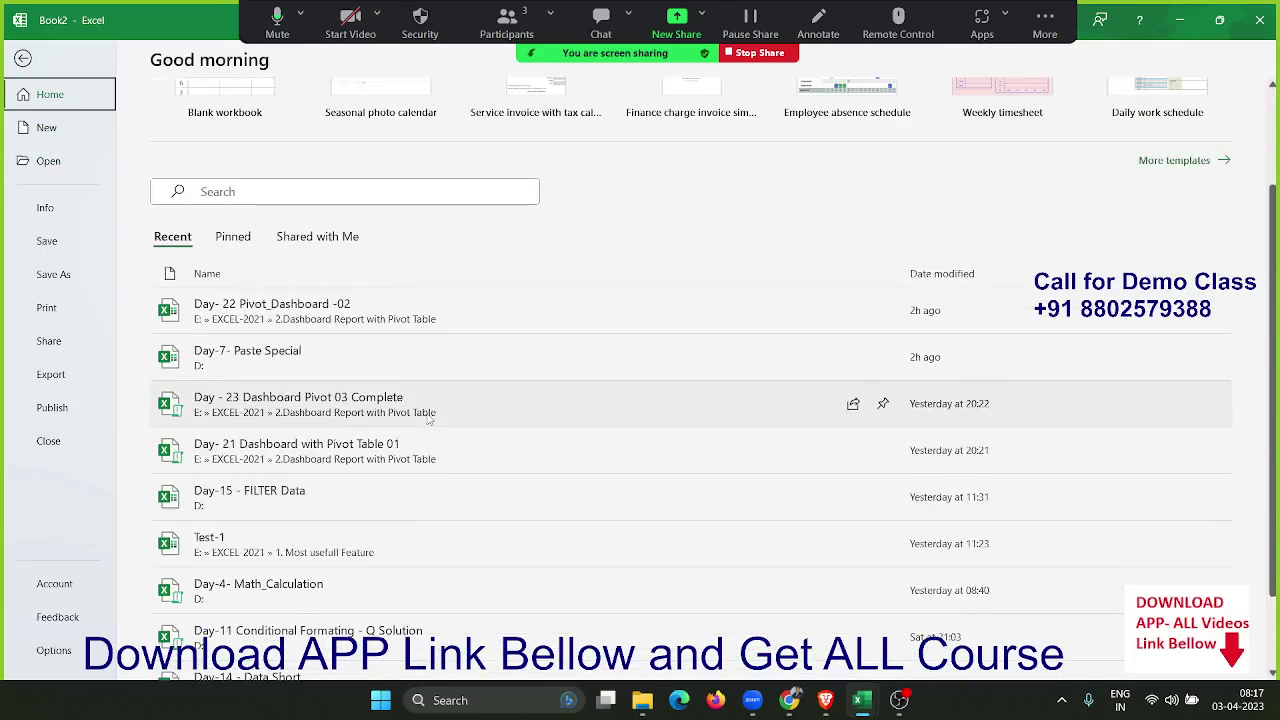
{"action": "left_click", "coordinate": [60, 157]}
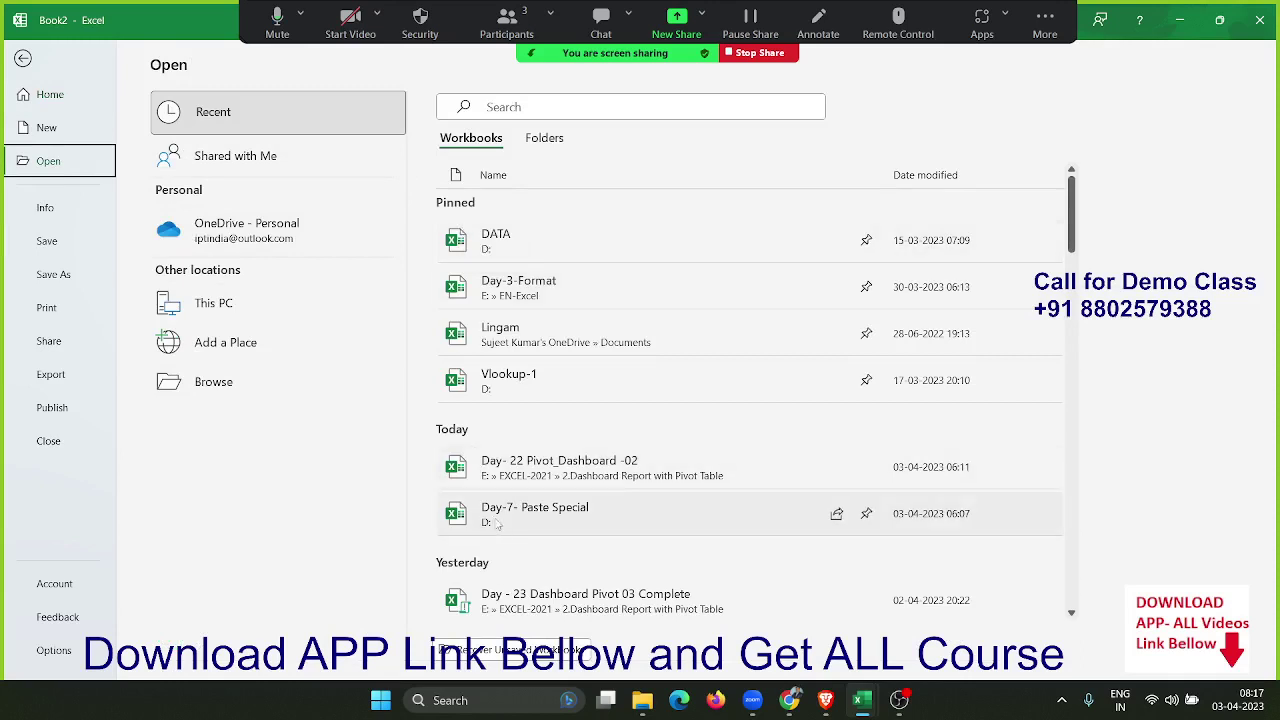
{"action": "scroll", "coordinate": [484, 460], "scroll_direction": "down", "scroll_amount": 2}
{"action": "scroll", "coordinate": [486, 470], "scroll_direction": "down", "scroll_amount": 1}
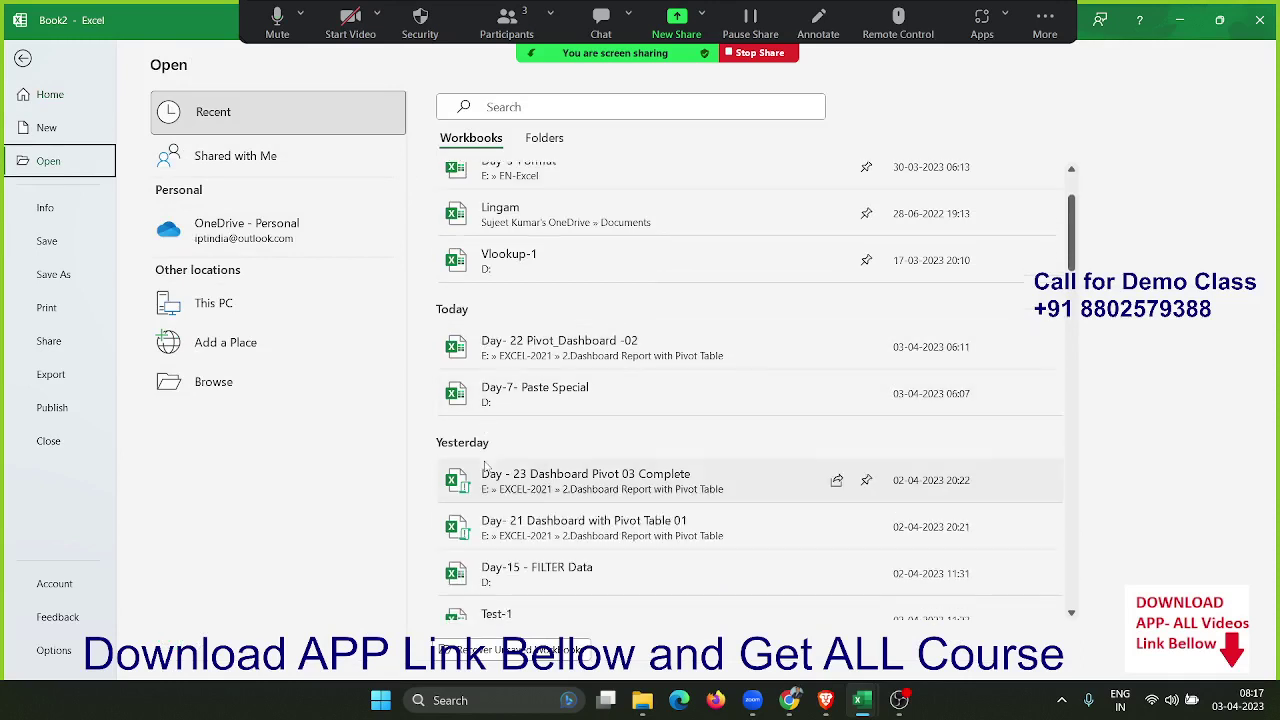
{"action": "scroll", "coordinate": [487, 470], "scroll_direction": "down", "scroll_amount": 2}
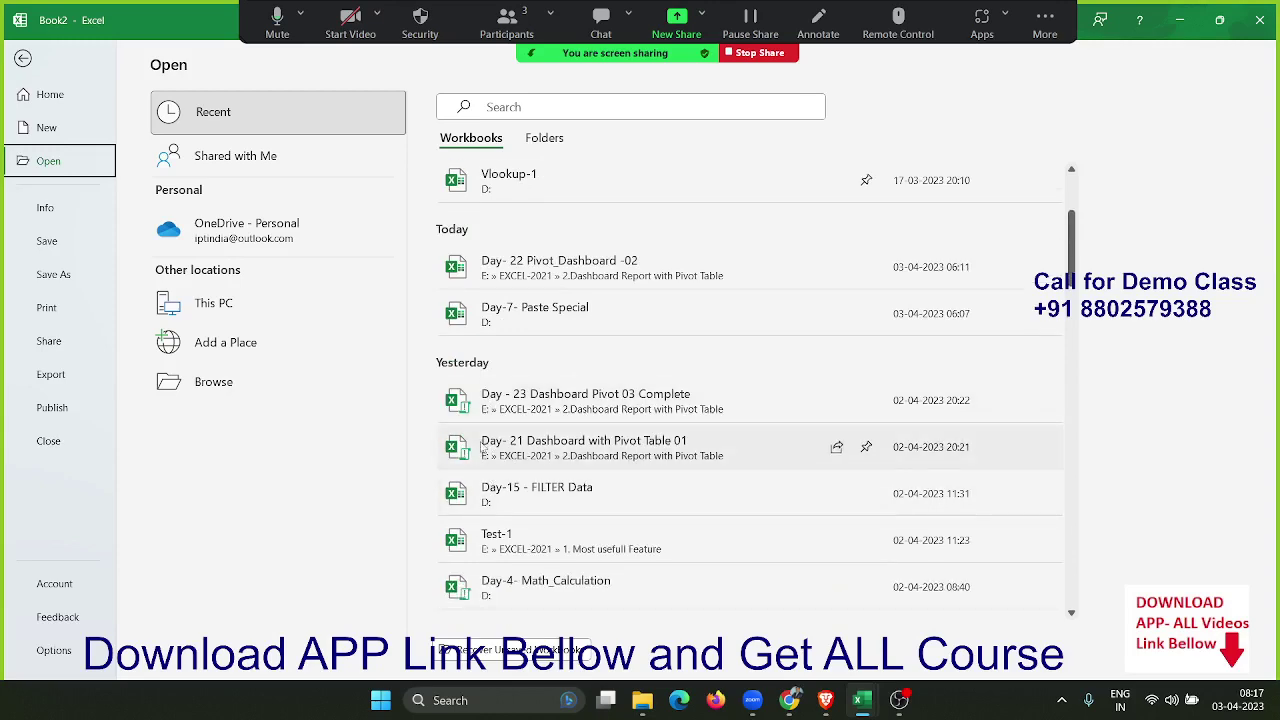
{"action": "scroll", "coordinate": [483, 410], "scroll_direction": "down", "scroll_amount": 2}
{"action": "scroll", "coordinate": [483, 410], "scroll_direction": "down", "scroll_amount": 2}
{"action": "scroll", "coordinate": [483, 410], "scroll_direction": "down", "scroll_amount": 1}
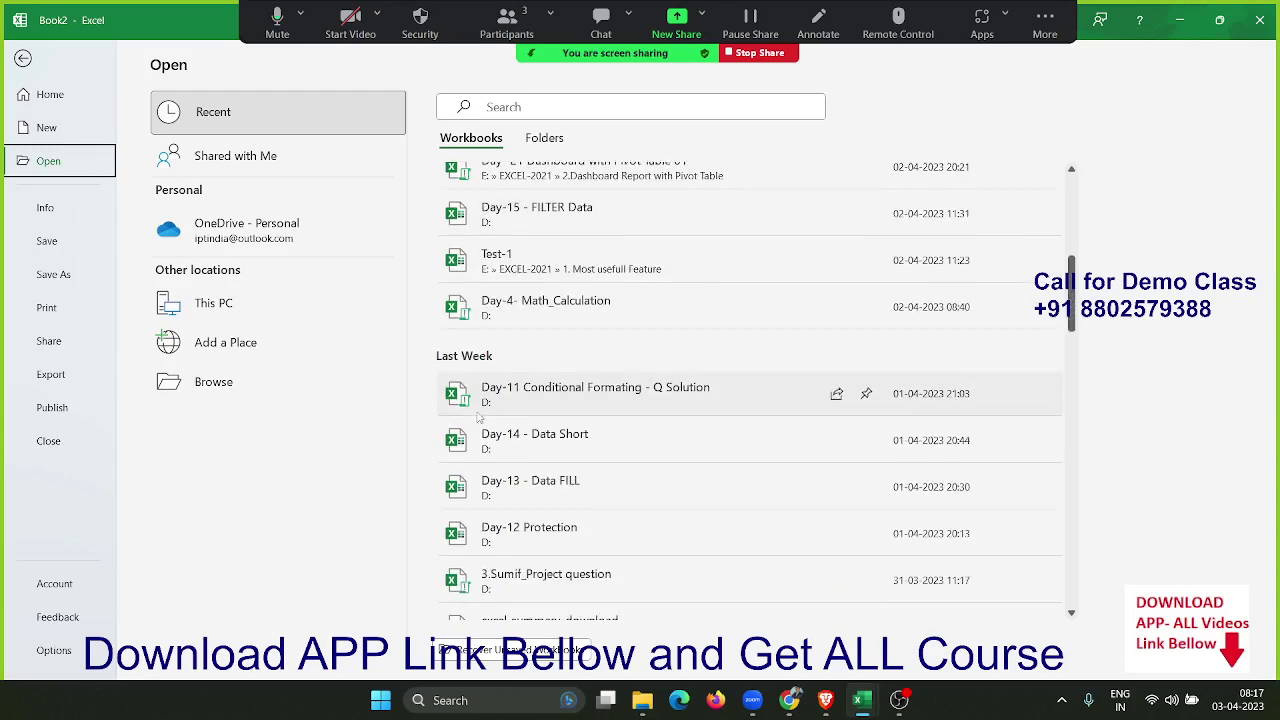
{"action": "scroll", "coordinate": [483, 410], "scroll_direction": "down", "scroll_amount": 4}
{"action": "scroll", "coordinate": [484, 403], "scroll_direction": "down", "scroll_amount": 9}
{"action": "scroll", "coordinate": [484, 403], "scroll_direction": "down", "scroll_amount": 6}
{"action": "scroll", "coordinate": [484, 403], "scroll_direction": "down", "scroll_amount": 7}
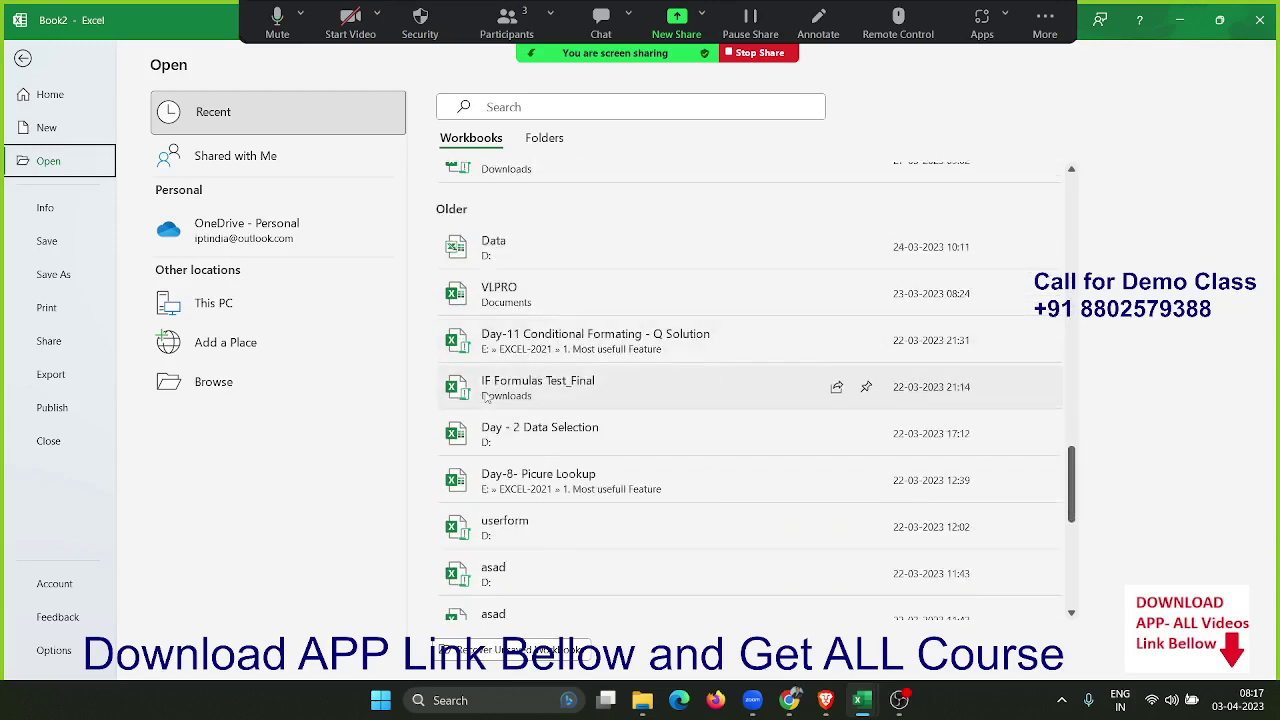
{"action": "scroll", "coordinate": [484, 404], "scroll_direction": "down", "scroll_amount": 7}
{"action": "scroll", "coordinate": [484, 405], "scroll_direction": "down", "scroll_amount": 3}
{"action": "scroll", "coordinate": [481, 373], "scroll_direction": "up", "scroll_amount": 2}
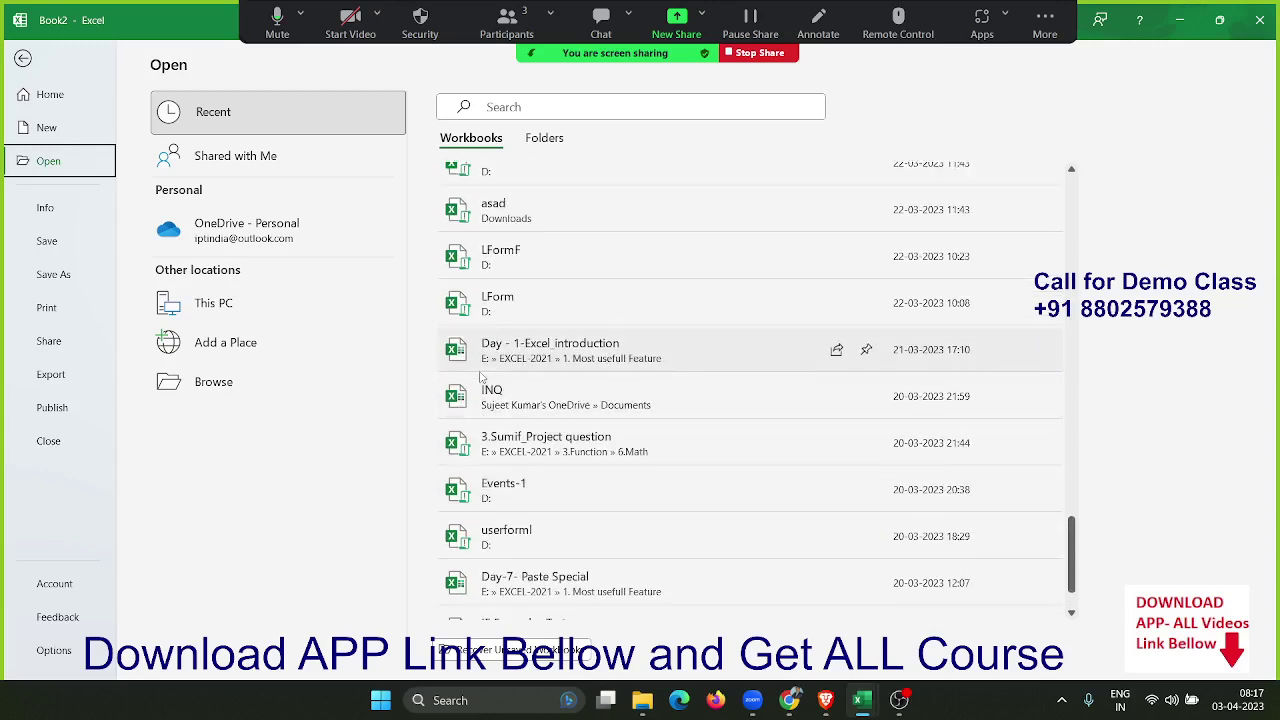
{"action": "scroll", "coordinate": [481, 373], "scroll_direction": "up", "scroll_amount": 3}
{"action": "scroll", "coordinate": [481, 373], "scroll_direction": "up", "scroll_amount": 7}
{"action": "scroll", "coordinate": [481, 373], "scroll_direction": "up", "scroll_amount": 5}
{"action": "scroll", "coordinate": [481, 373], "scroll_direction": "up", "scroll_amount": 5}
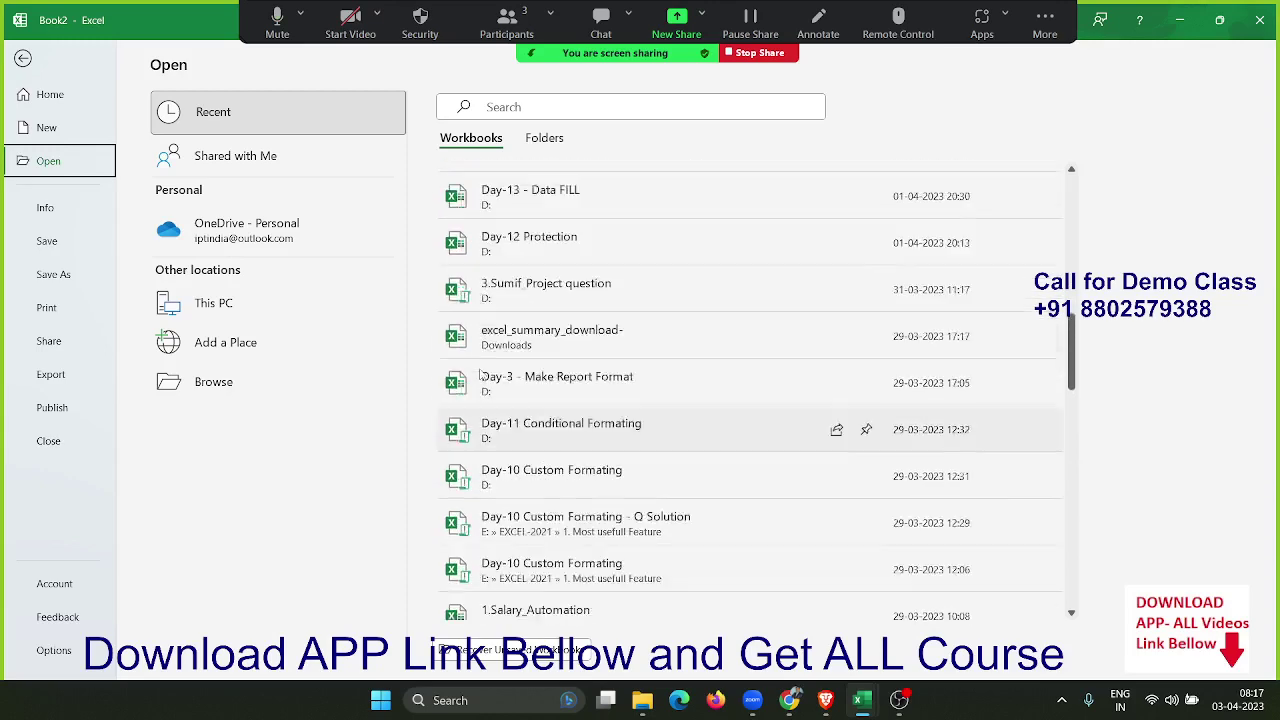
{"action": "scroll", "coordinate": [481, 373], "scroll_direction": "up", "scroll_amount": 5}
{"action": "scroll", "coordinate": [481, 373], "scroll_direction": "up", "scroll_amount": 4}
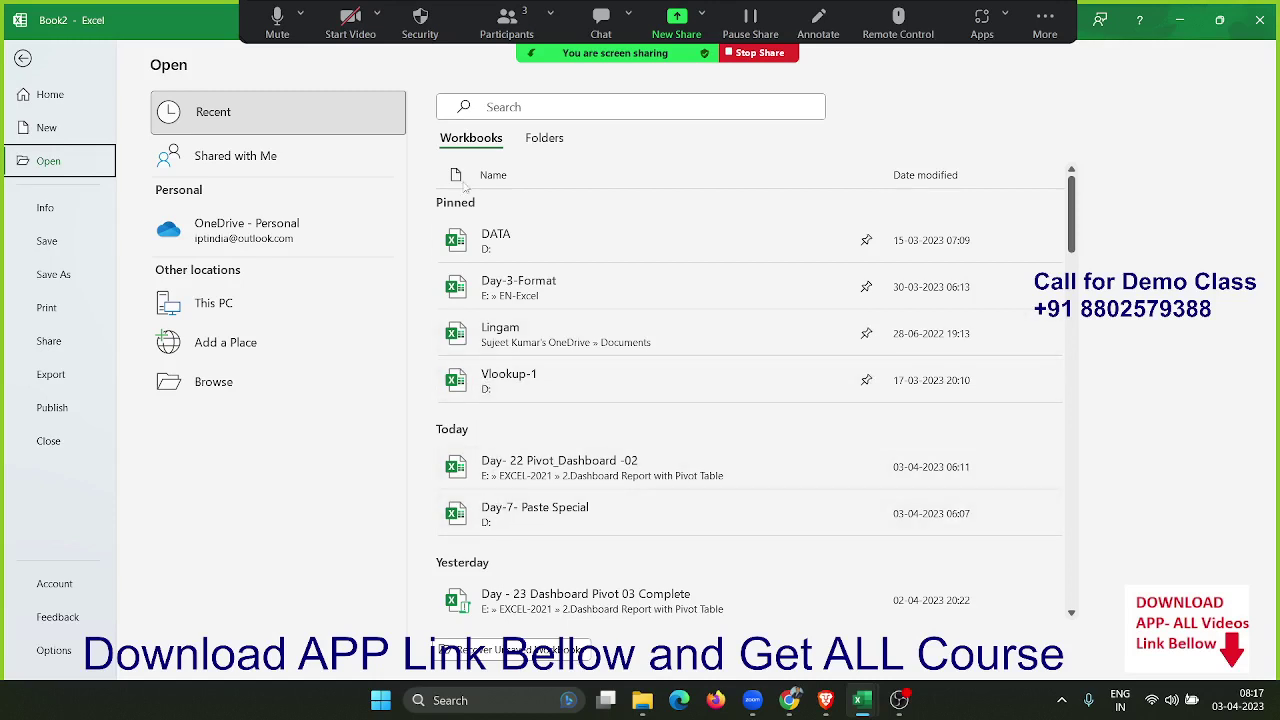
{"action": "left_click", "coordinate": [530, 145]}
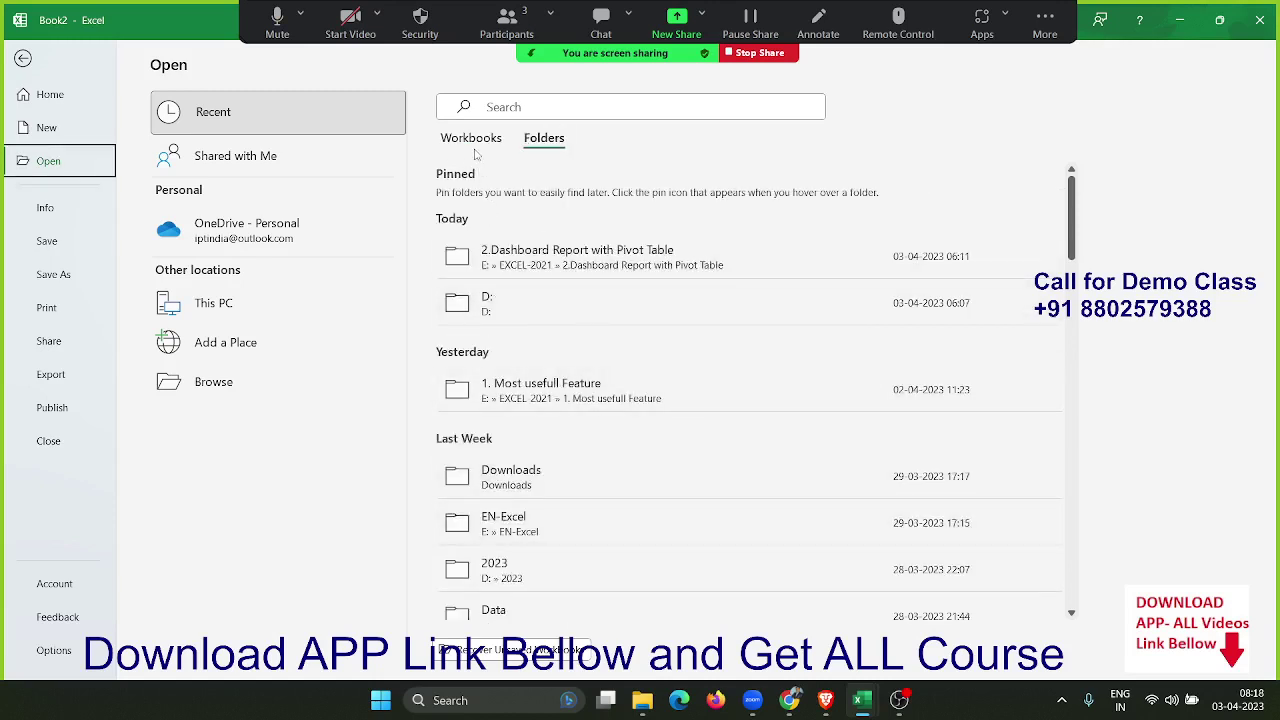
{"action": "left_click", "coordinate": [476, 150]}
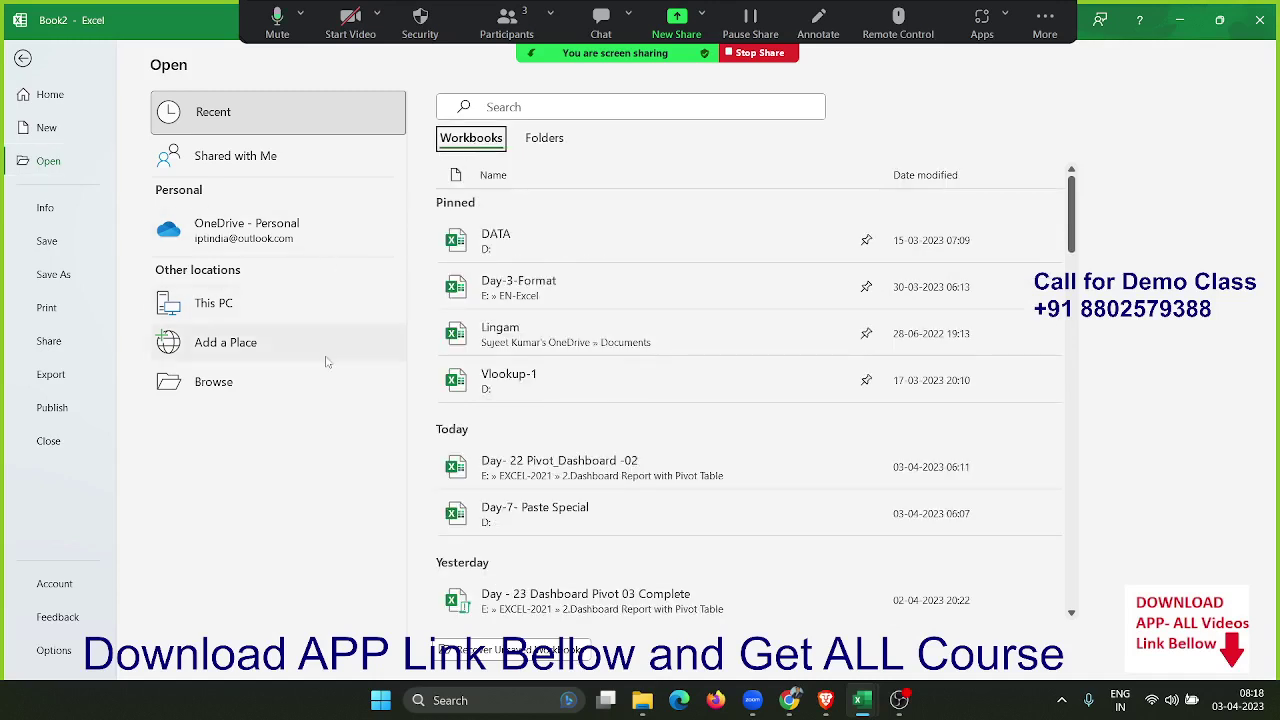
Step: Cancel the Browse dialog, view Book2's Info properties, then minimize Excel with Win+D
{"action": "left_click", "coordinate": [262, 376]}
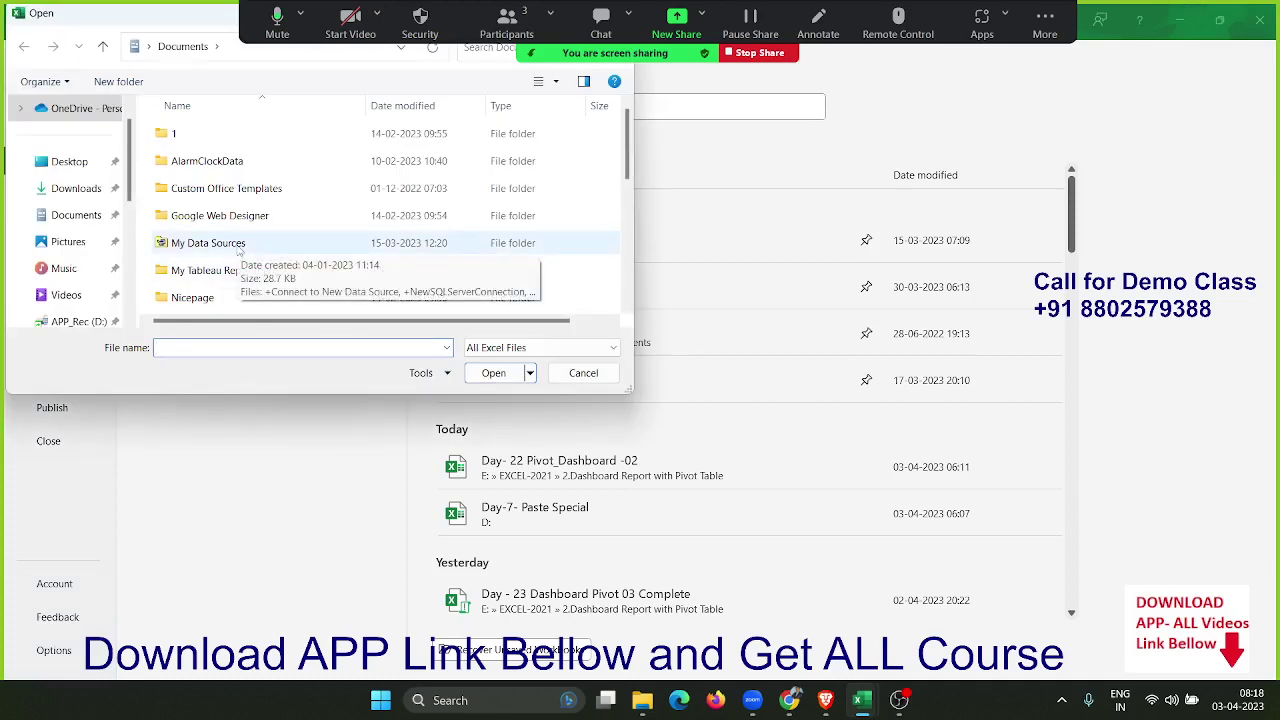
{"action": "left_click", "coordinate": [584, 373]}
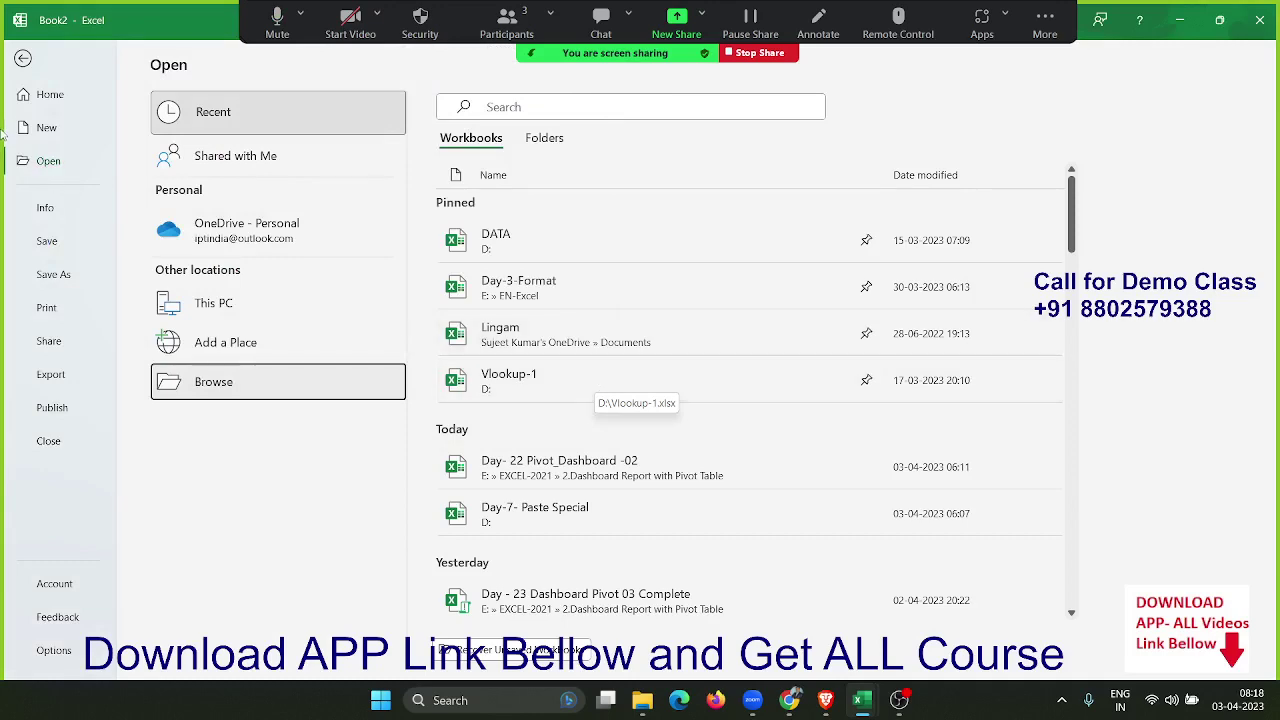
{"action": "left_click", "coordinate": [92, 211]}
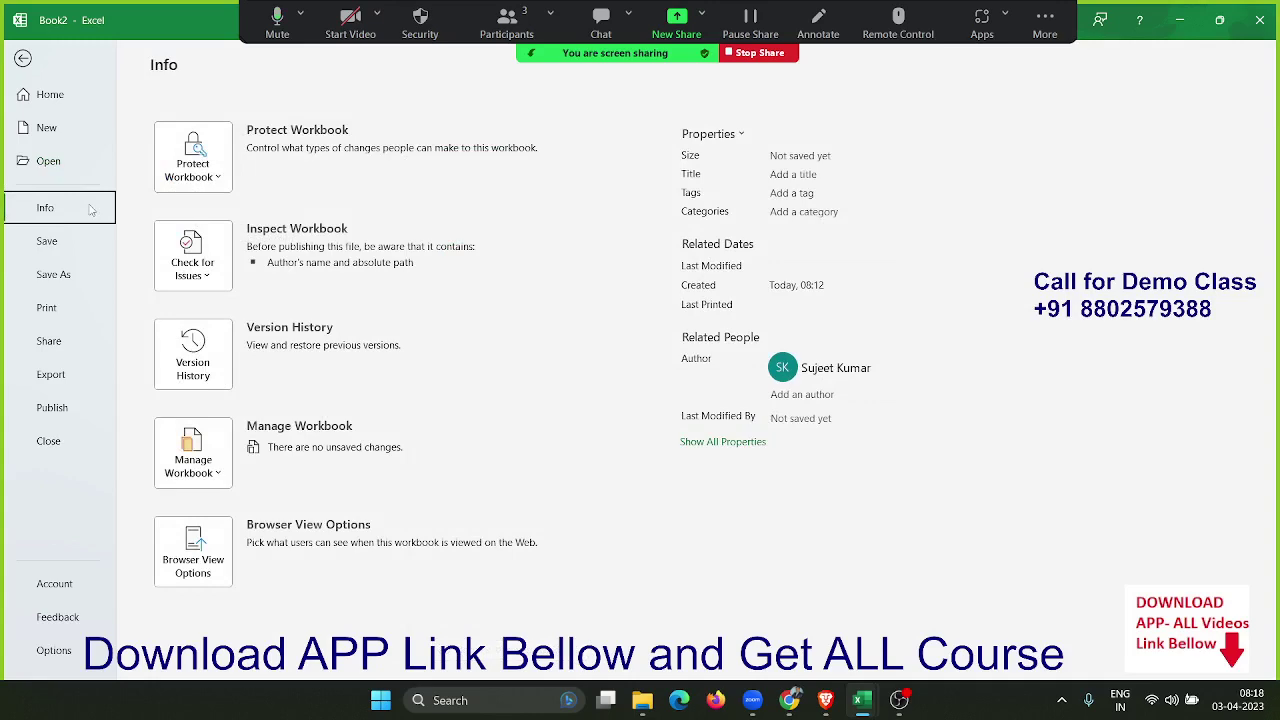
{"action": "key", "text": "super+d"}
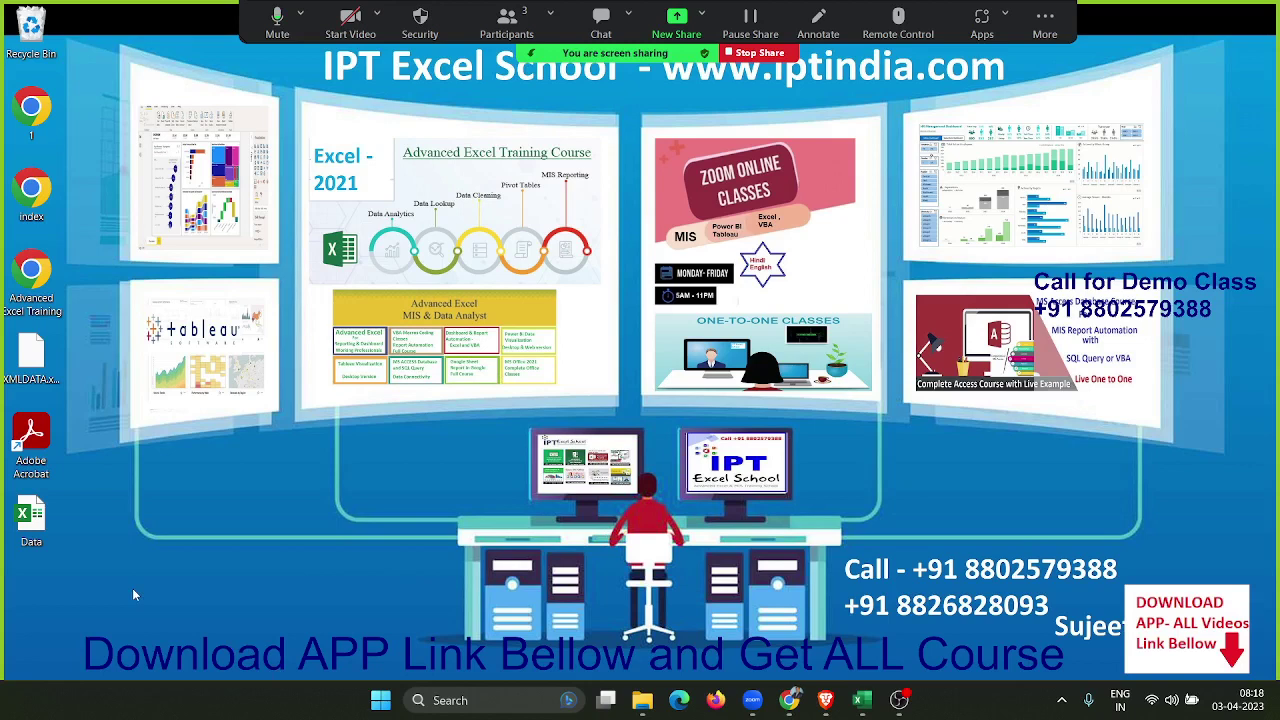
{"action": "double_click", "coordinate": [44, 546]}
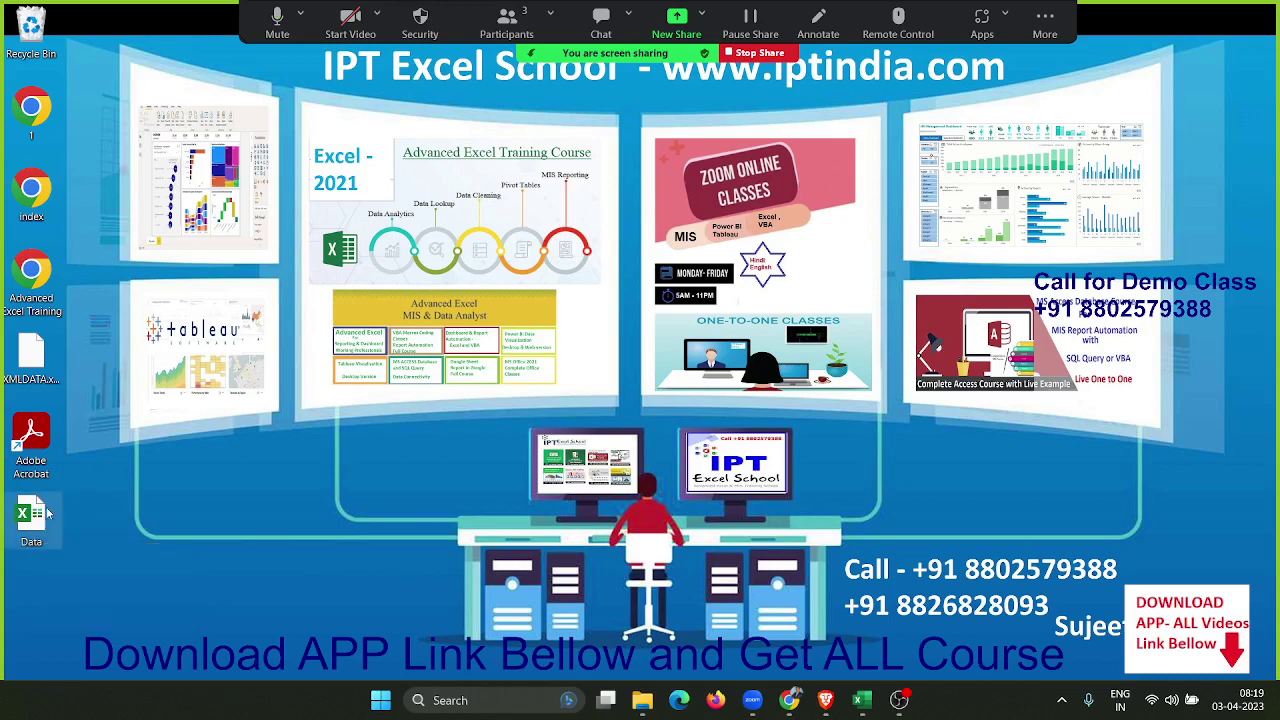
{"action": "right_click", "coordinate": [45, 508]}
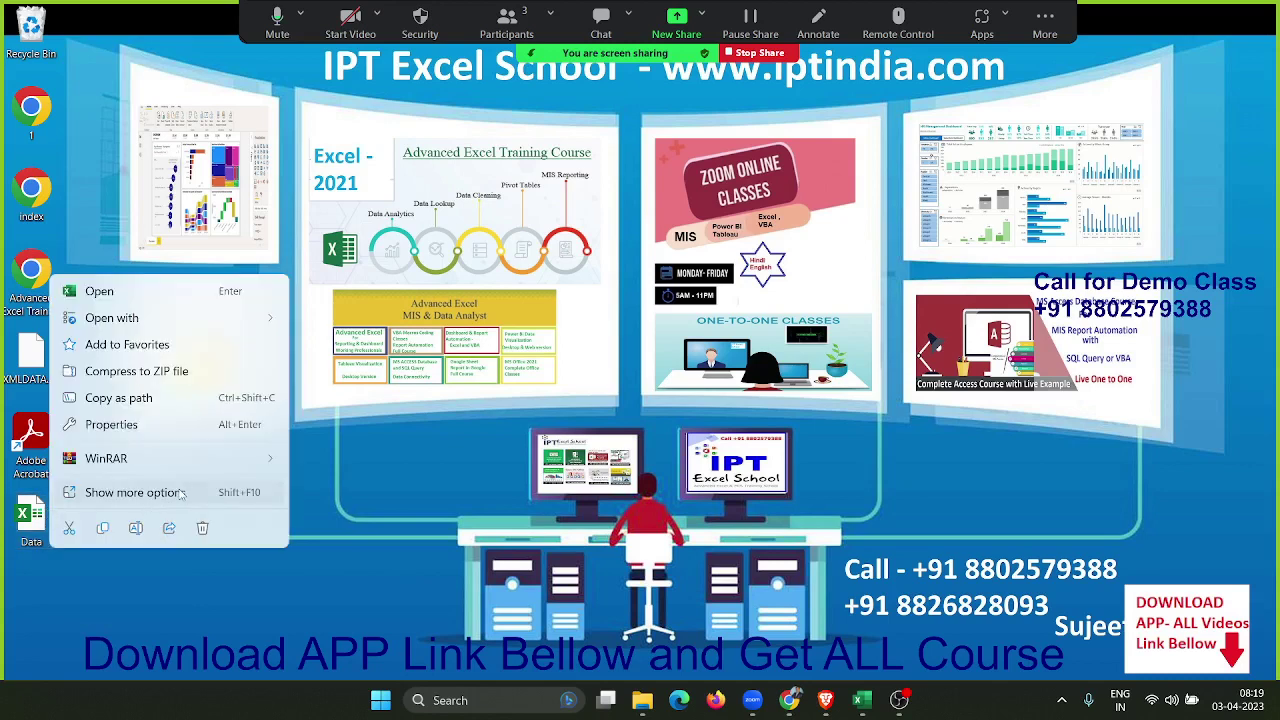
{"action": "left_click", "coordinate": [130, 425]}
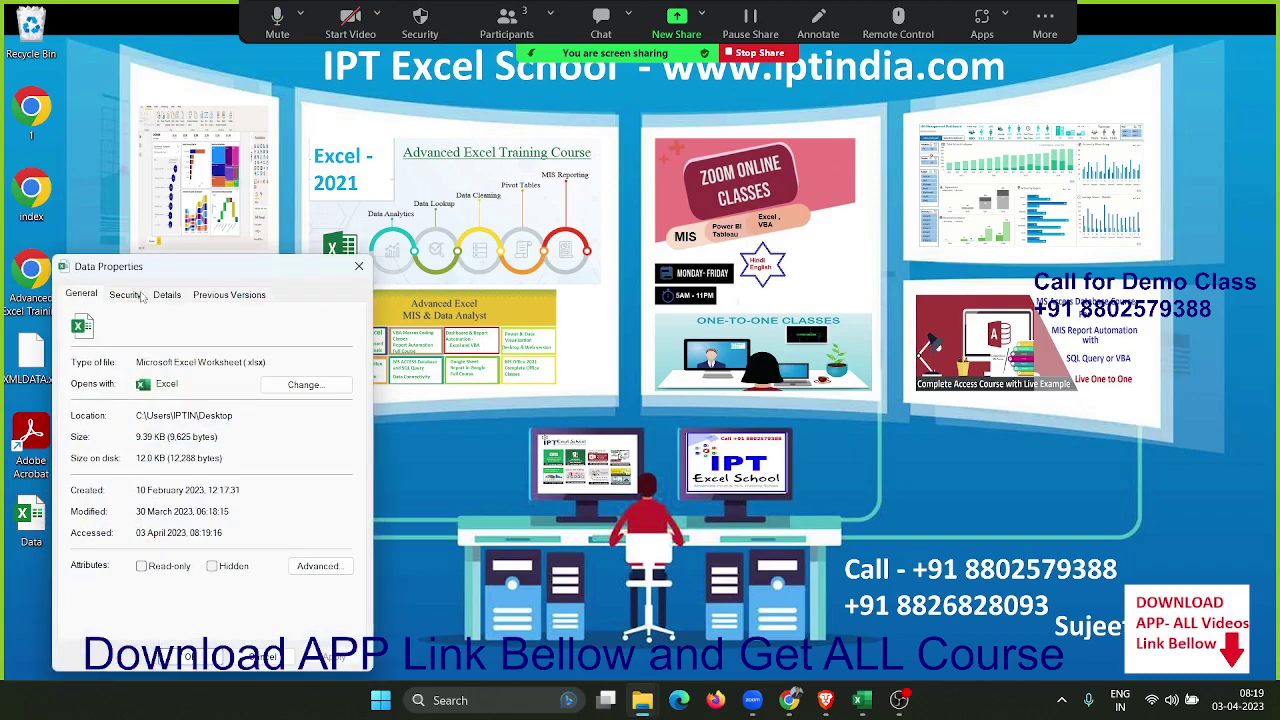
{"action": "left_click_drag", "start_coordinate": [195, 273], "coordinate": [610, 203]}
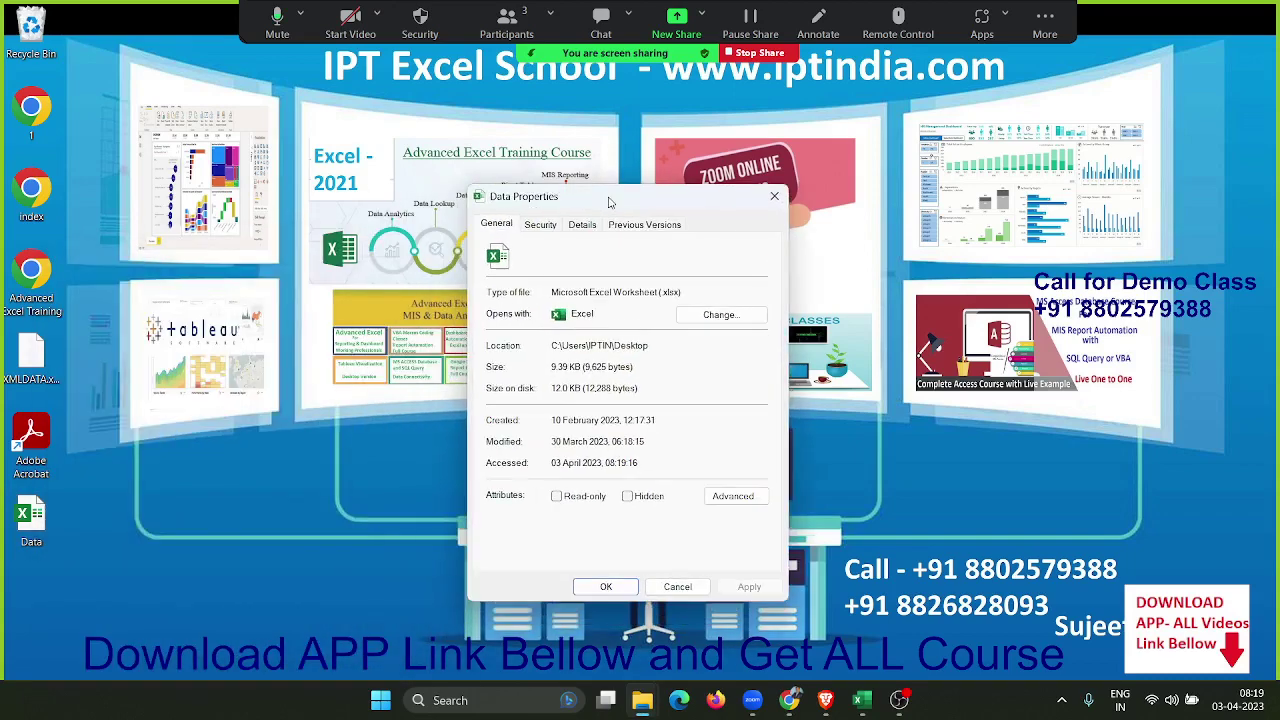
{"action": "left_click", "coordinate": [583, 226]}
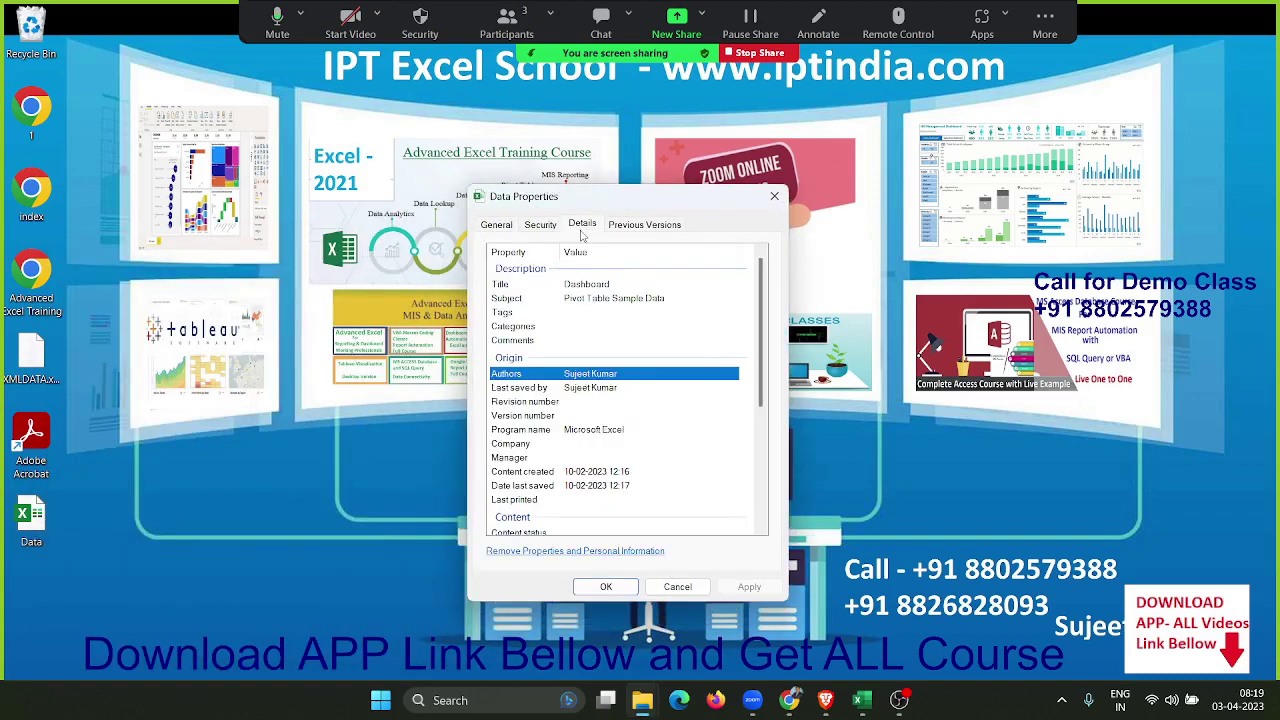
{"action": "left_click", "coordinate": [585, 284]}
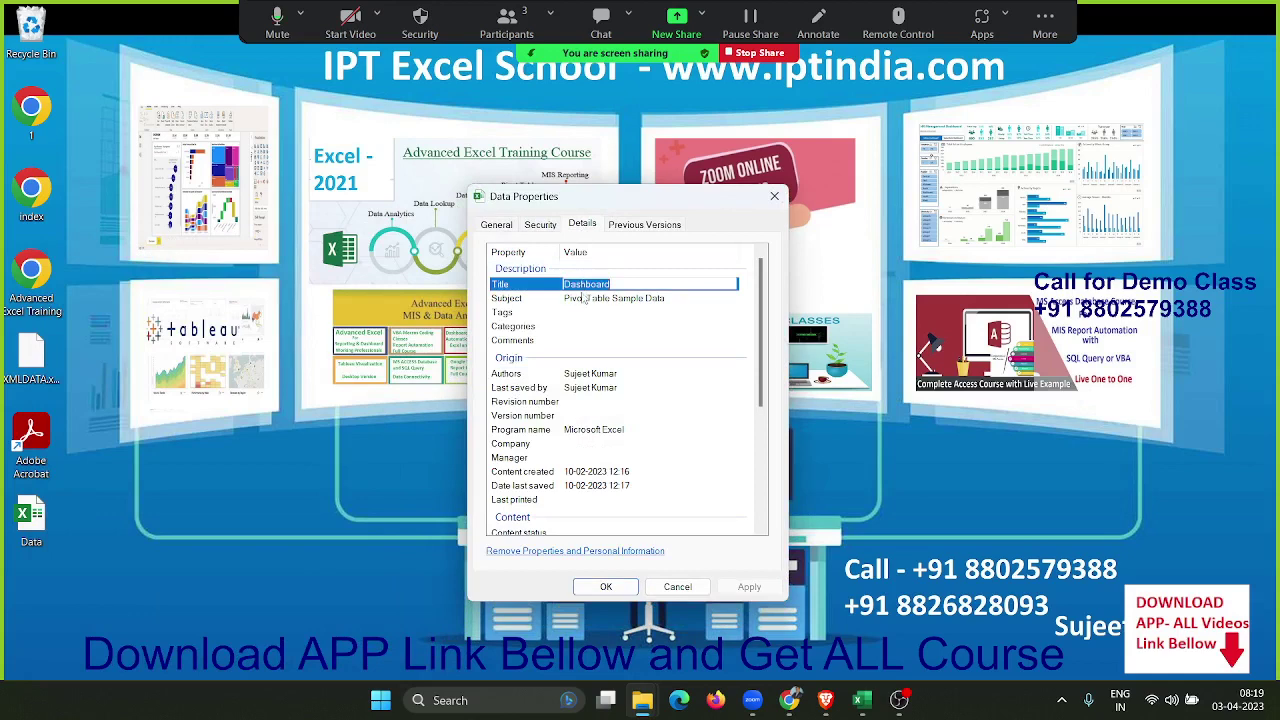
{"action": "left_click", "coordinate": [586, 298]}
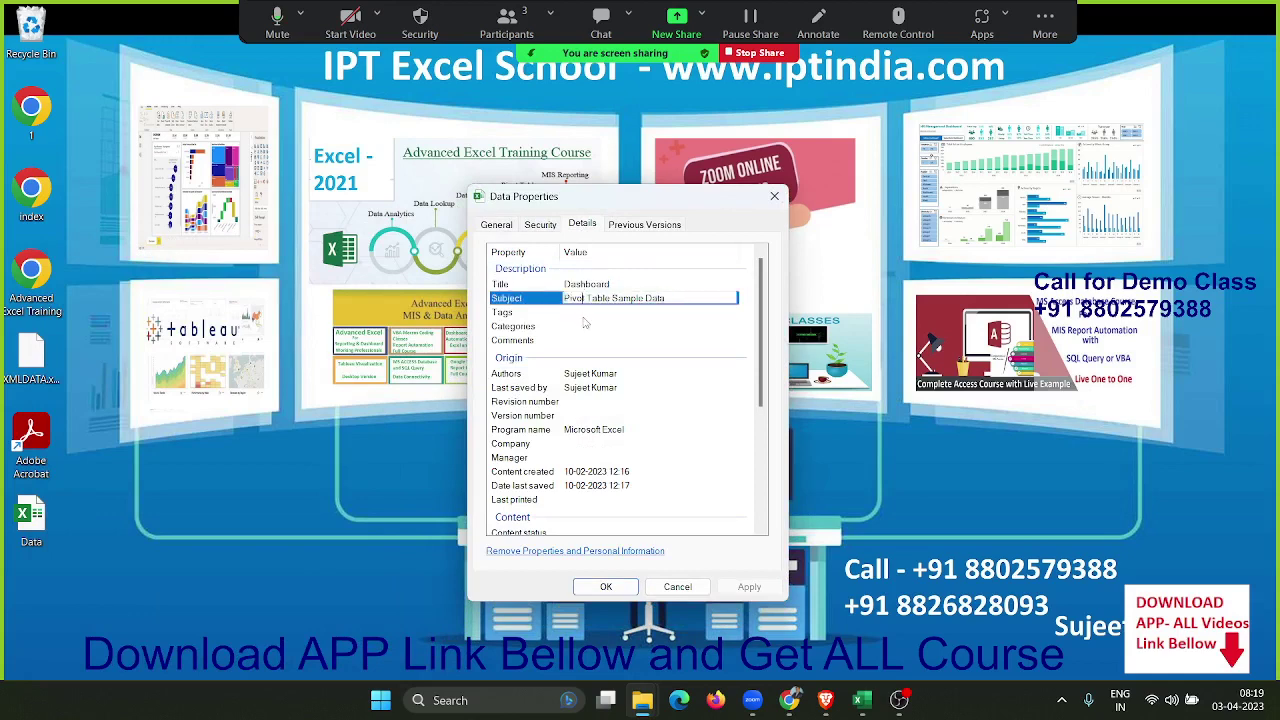
{"action": "left_click", "coordinate": [584, 316]}
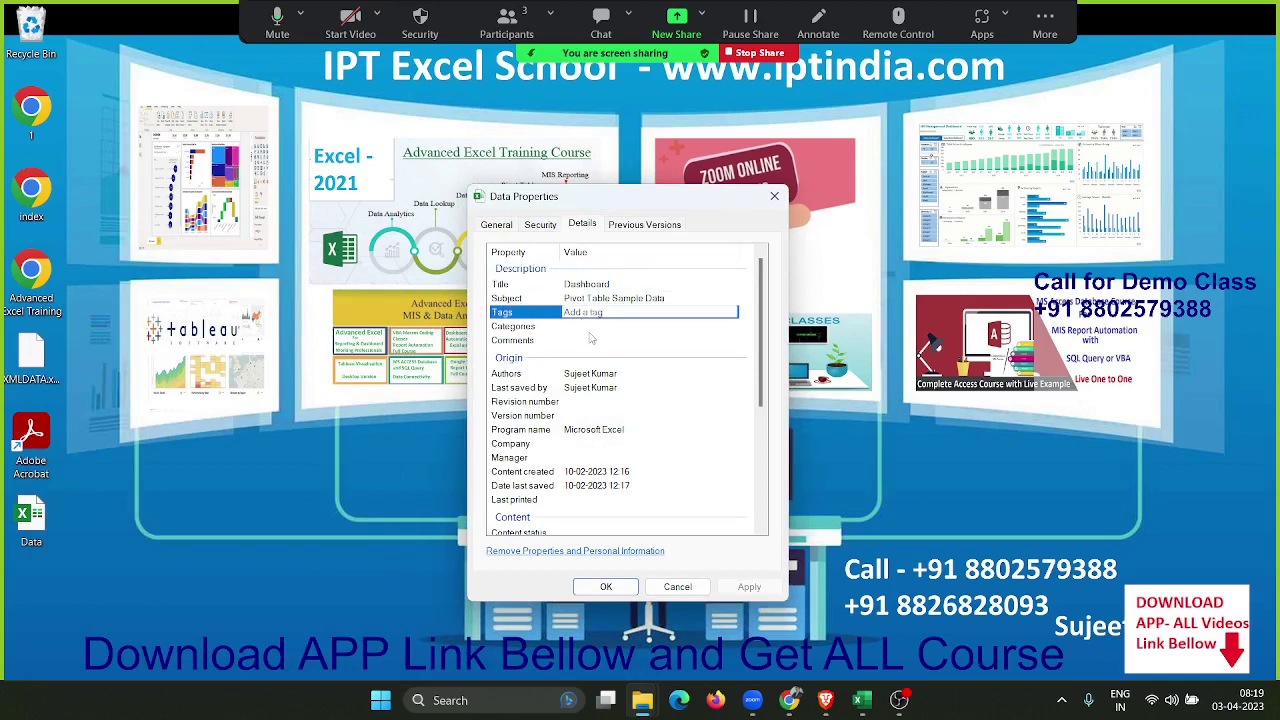
{"action": "left_click", "coordinate": [677, 592]}
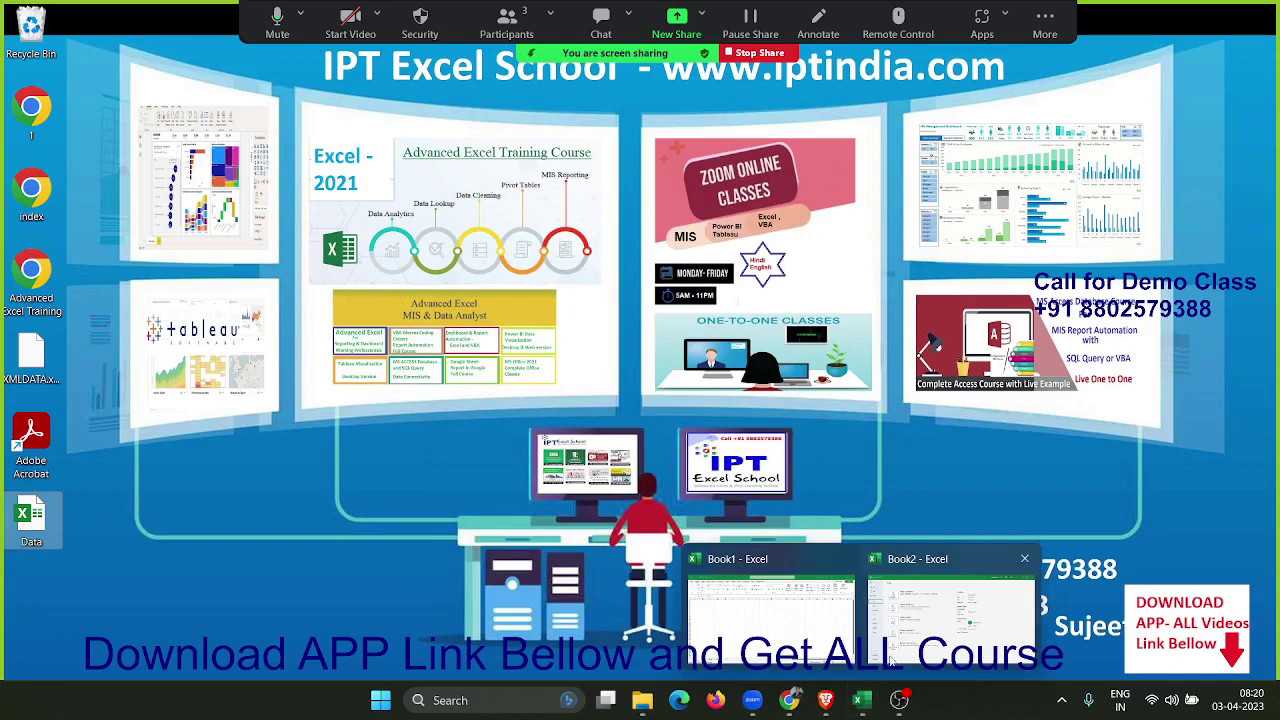
Step: Open the Save As dialog for Book2 and move it toward the screen centre
{"action": "left_click", "coordinate": [895, 650]}
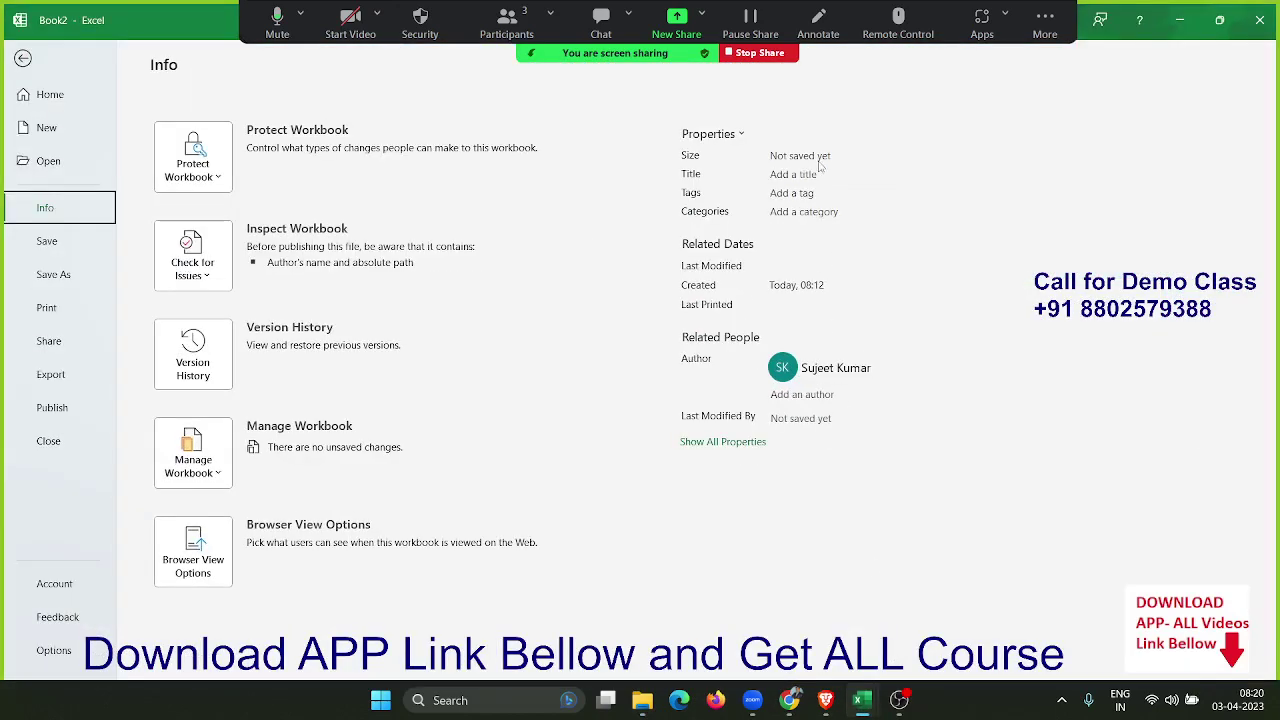
{"action": "left_click", "coordinate": [815, 175]}
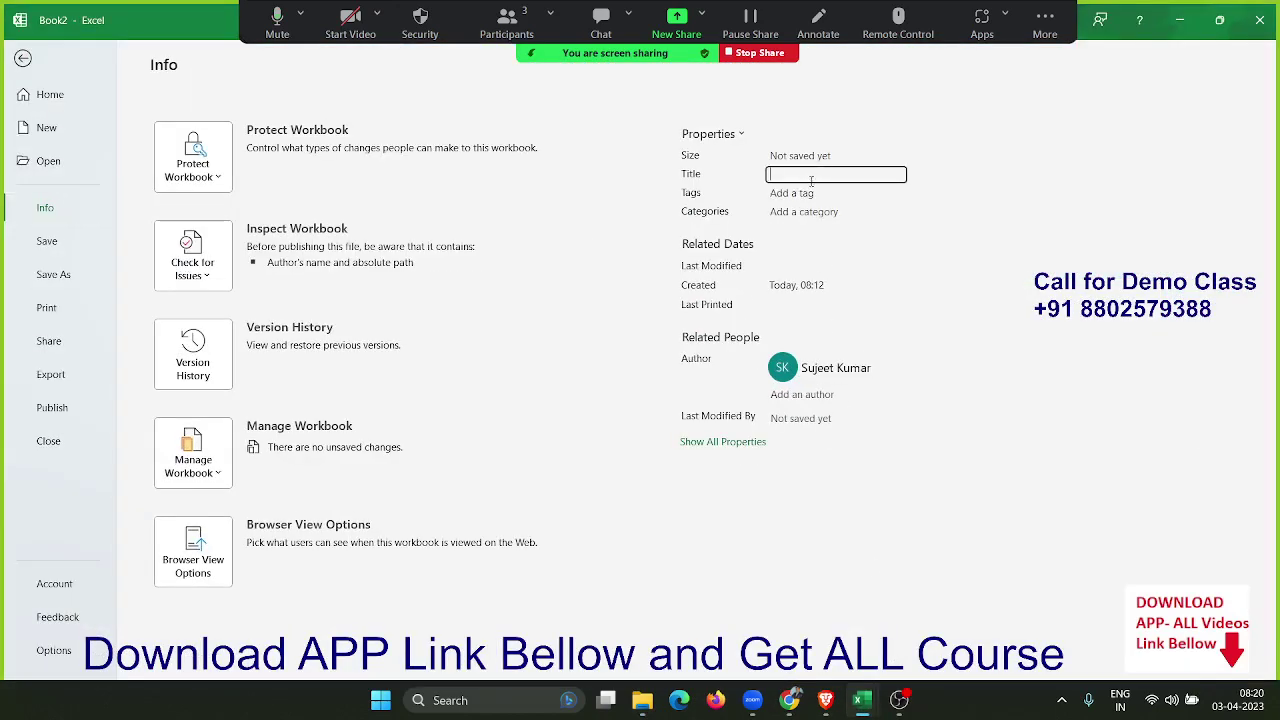
{"action": "left_click", "coordinate": [48, 245]}
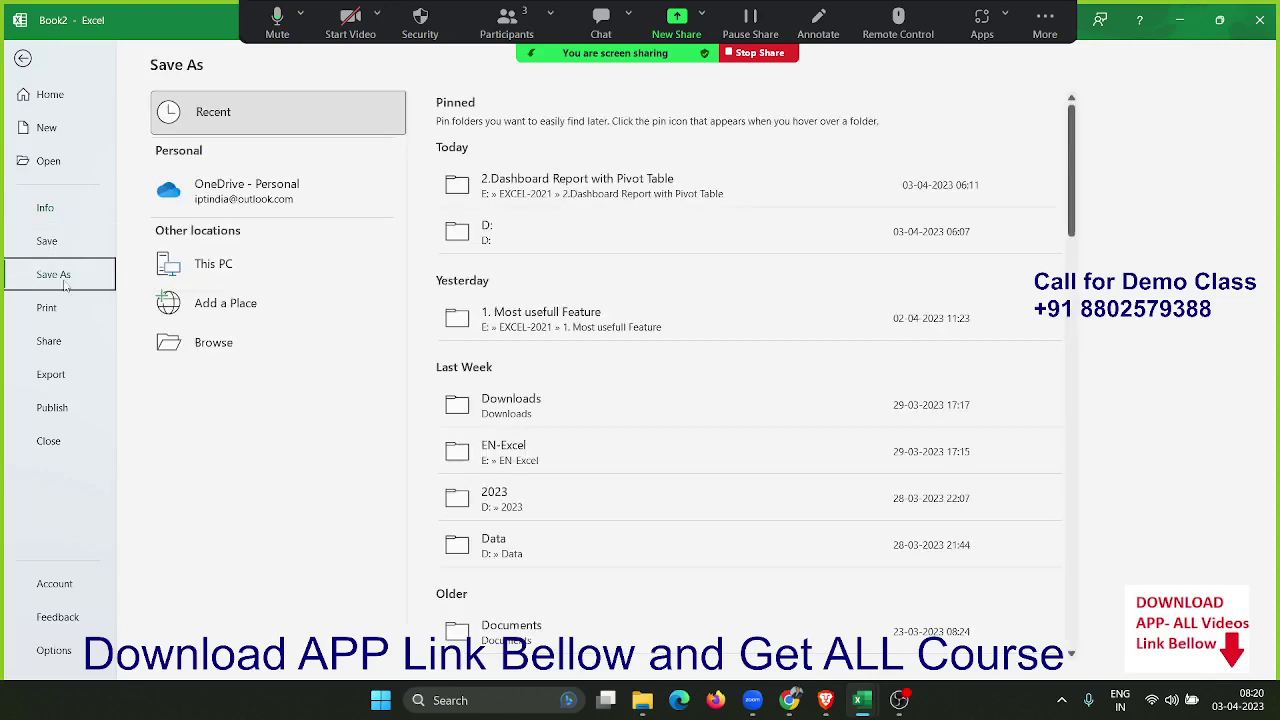
{"action": "left_click", "coordinate": [254, 352]}
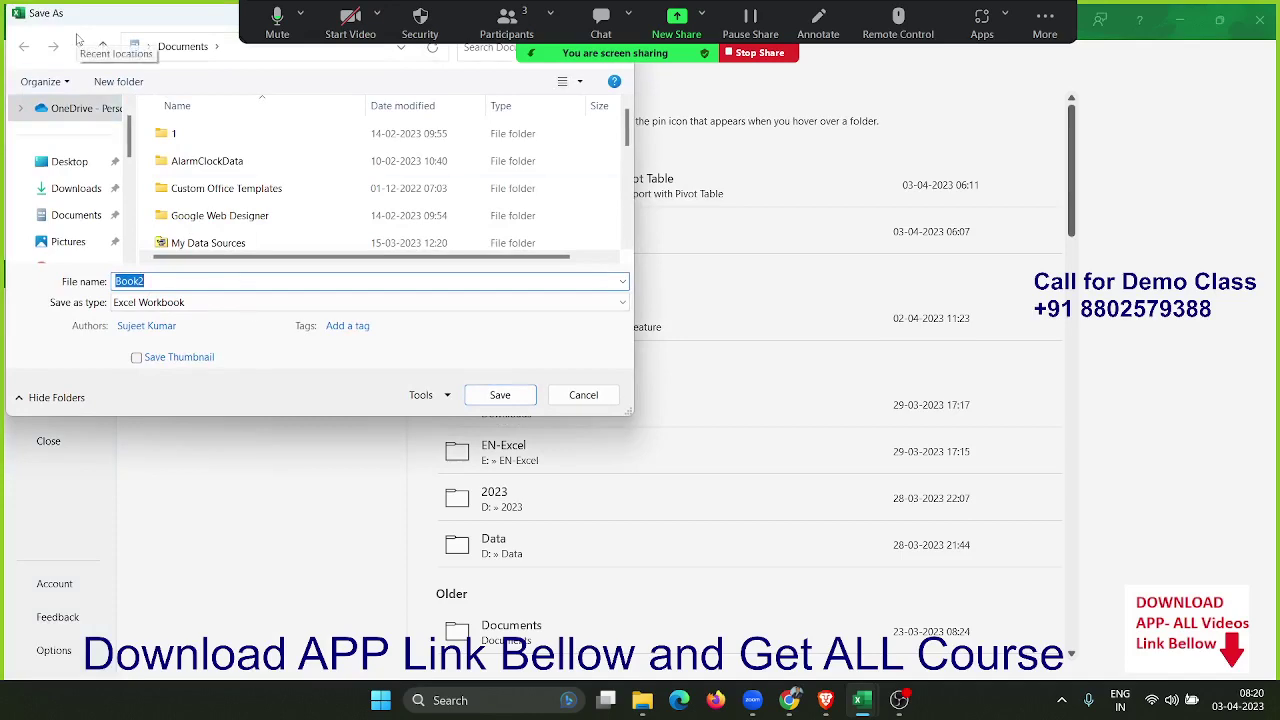
{"action": "mouse_move", "coordinate": [103, 26]}
{"action": "left_mouse_down"}
{"action": "mouse_move", "coordinate": [233, 126]}
{"action": "mouse_move", "coordinate": [288, 149]}
{"action": "left_mouse_up"}
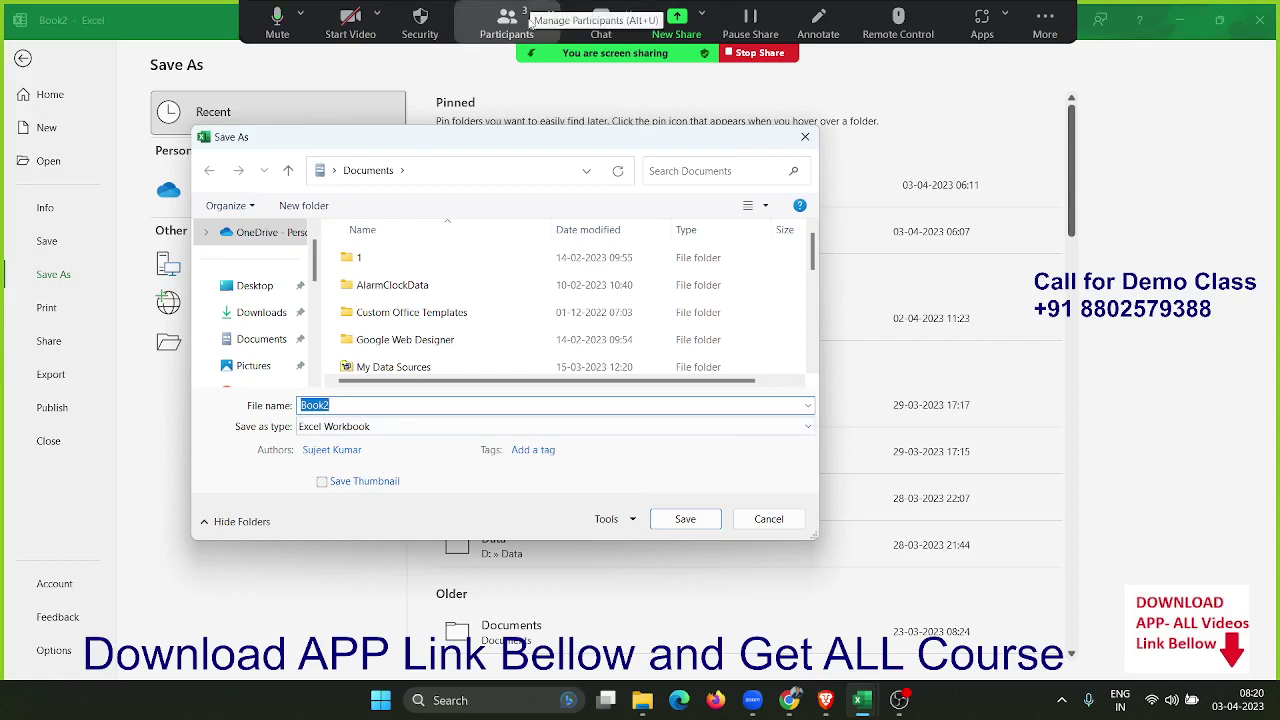
Step: Mute a participant's microphone from the meeting's participants list
{"action": "left_click", "coordinate": [530, 22]}
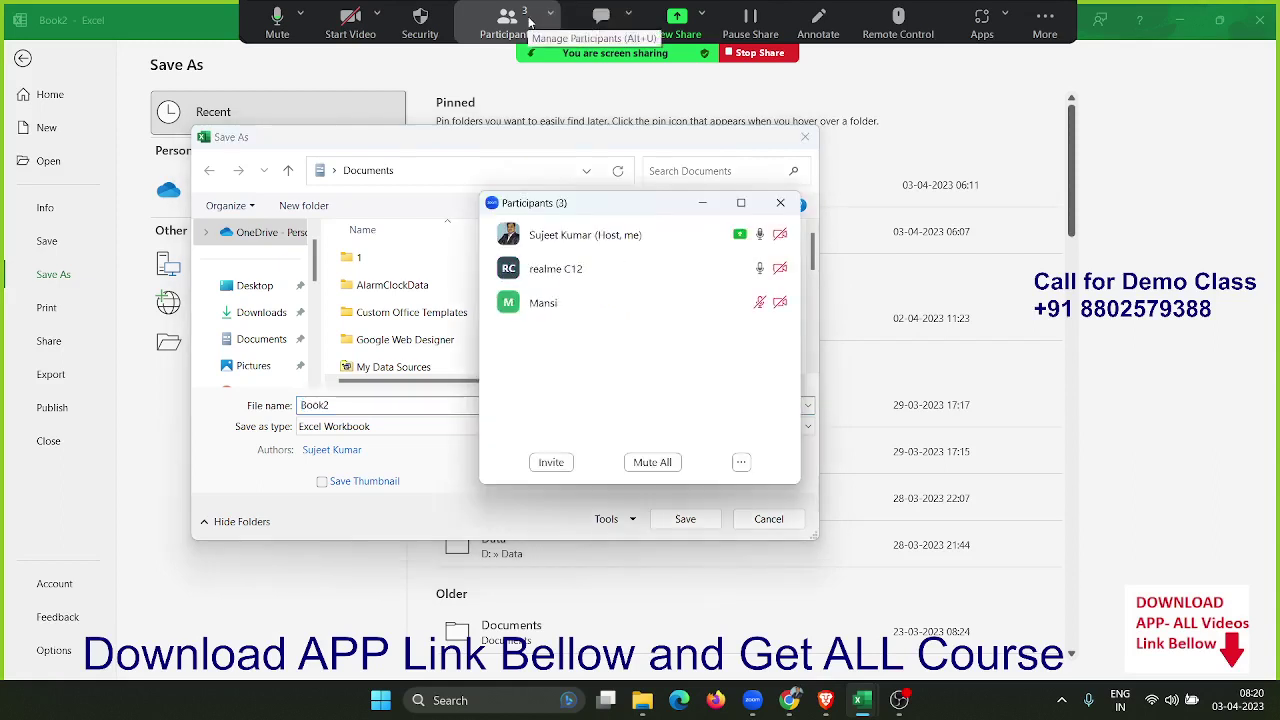
{"action": "left_click", "coordinate": [745, 268]}
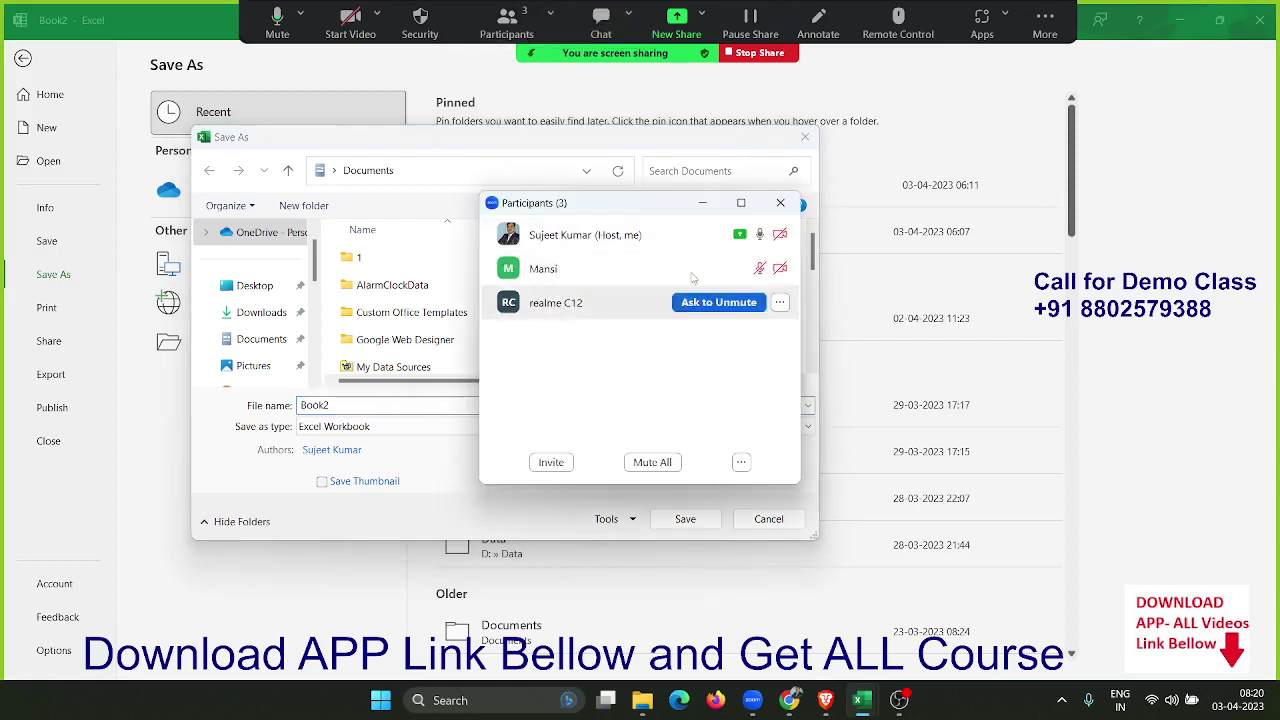
{"action": "left_click", "coordinate": [780, 203]}
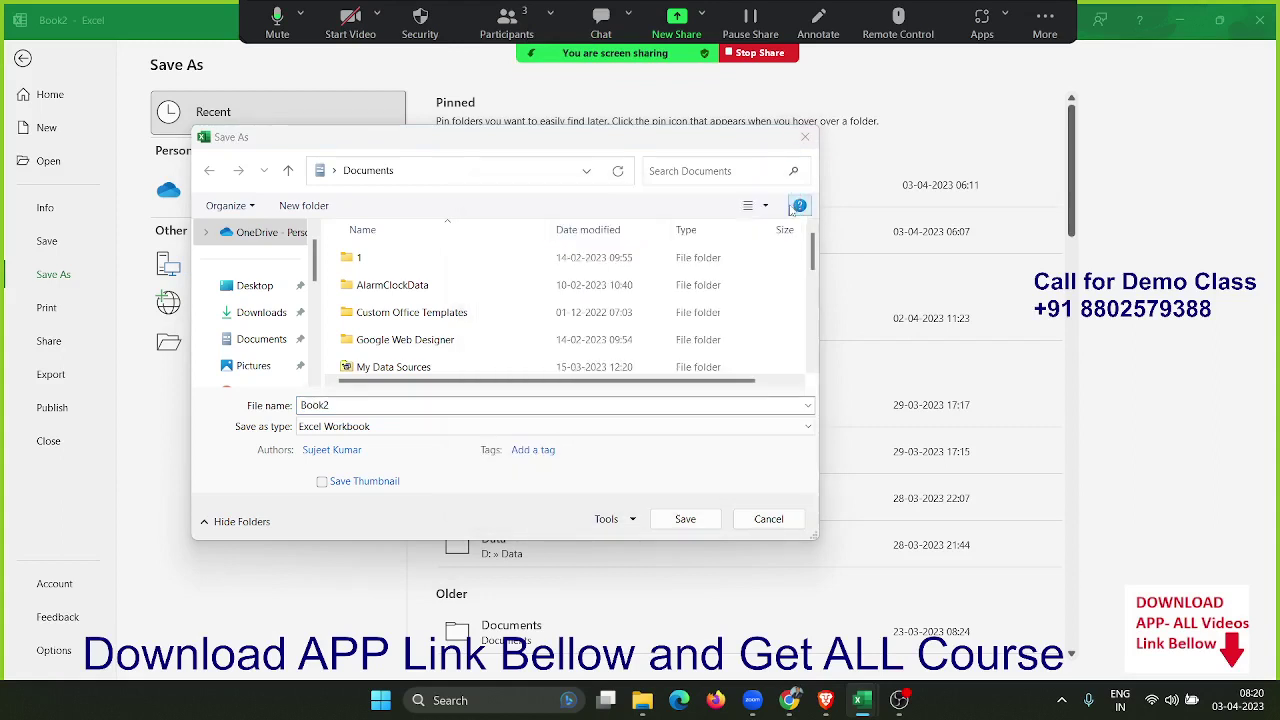
Step: Review the Save as type formats, keep Excel Workbook, and cancel the Save As dialog
{"action": "left_click", "coordinate": [472, 429]}
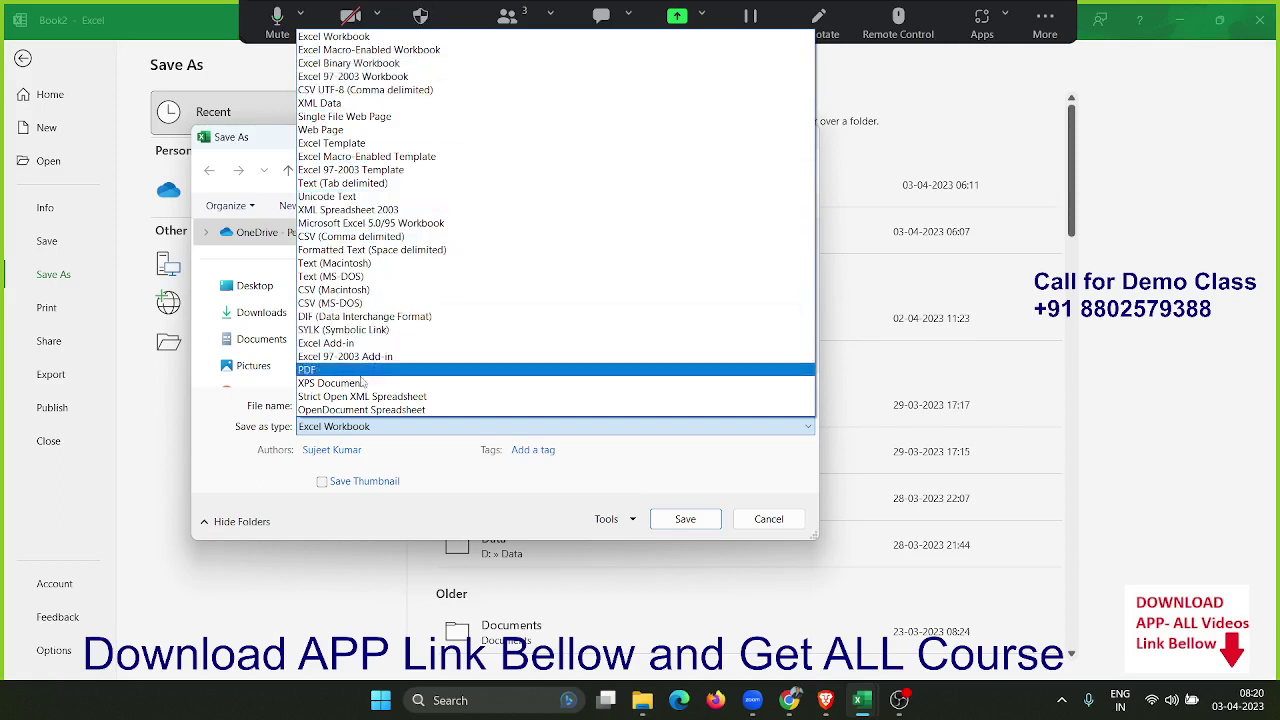
{"action": "left_click", "coordinate": [291, 518]}
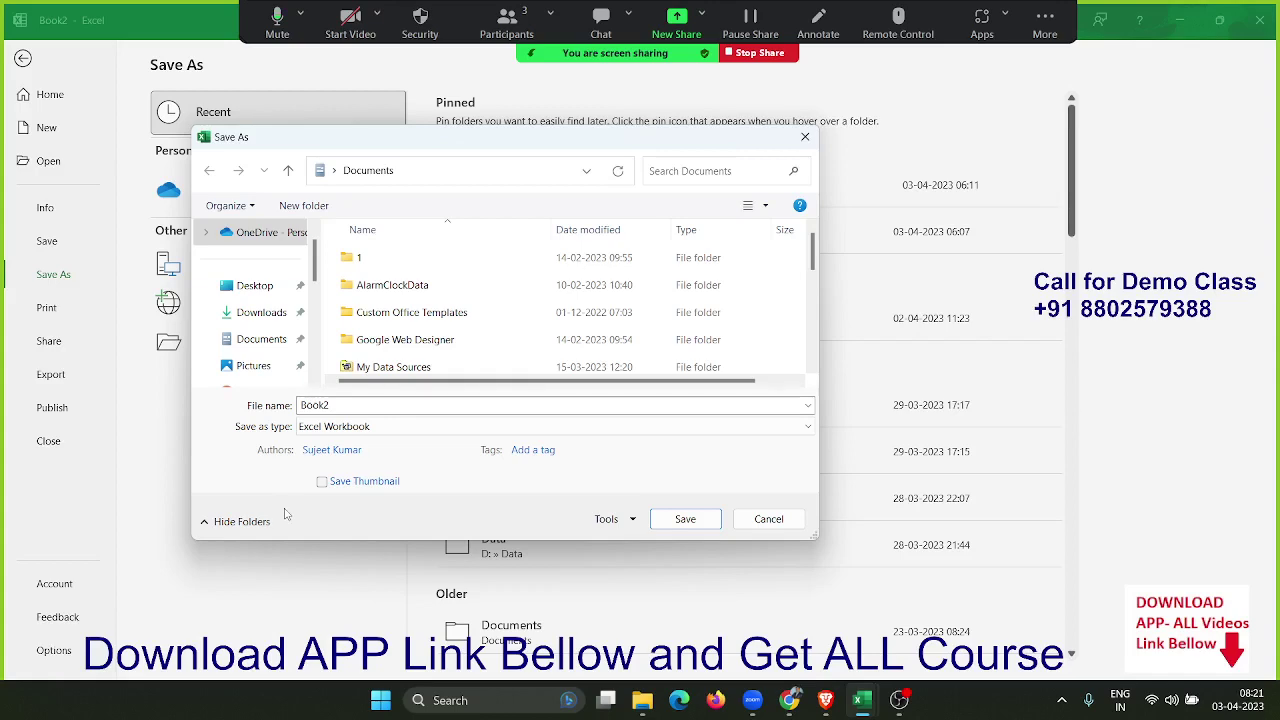
{"action": "left_click", "coordinate": [381, 436]}
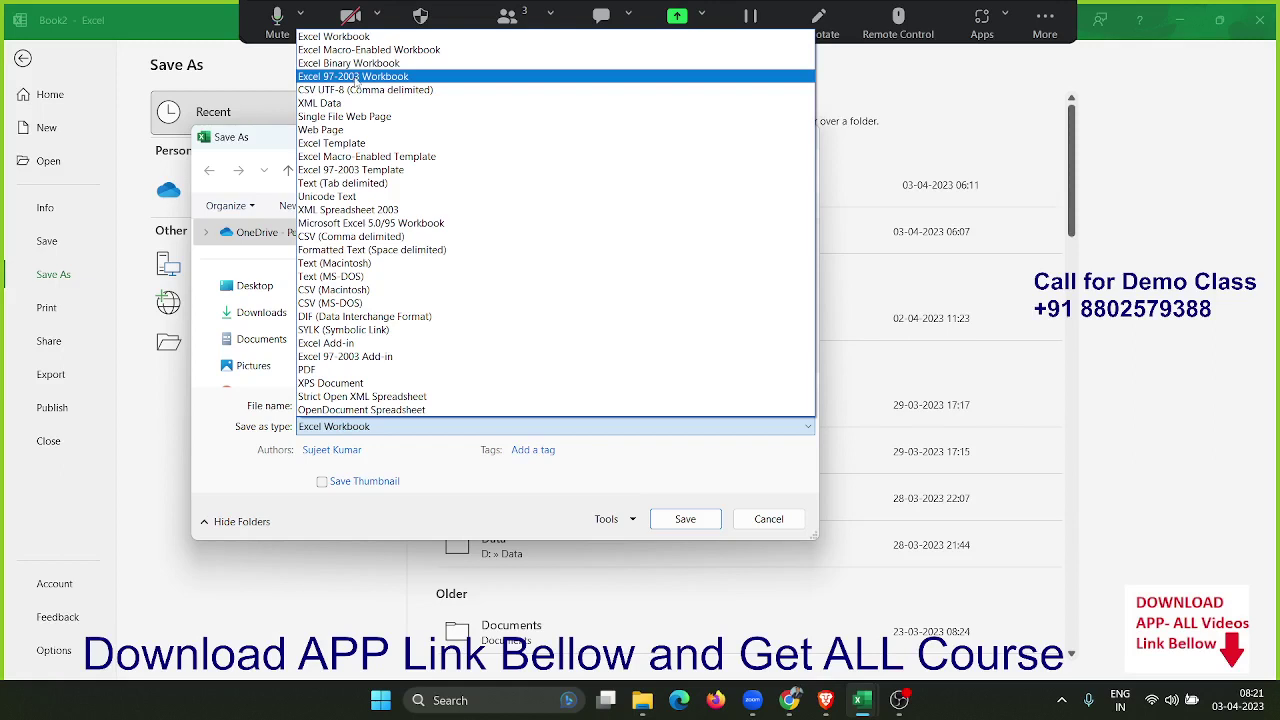
{"action": "key", "text": "Escape"}
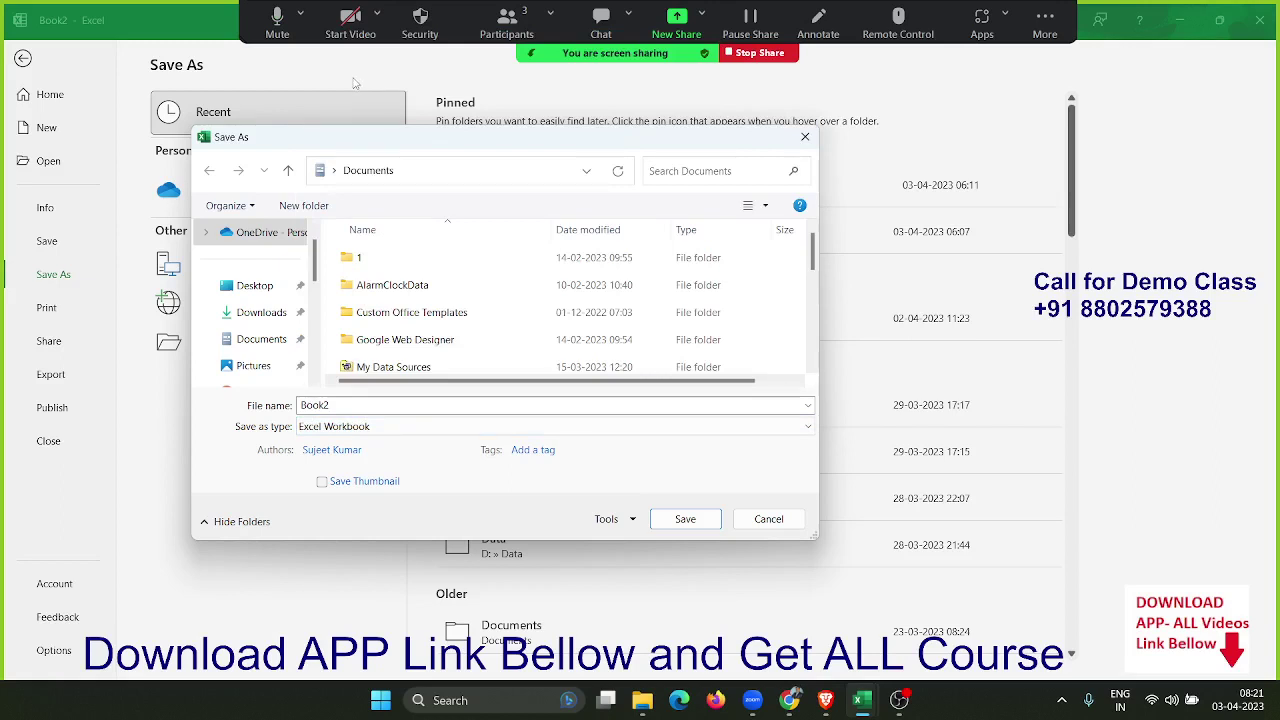
{"action": "key", "text": "Escape"}
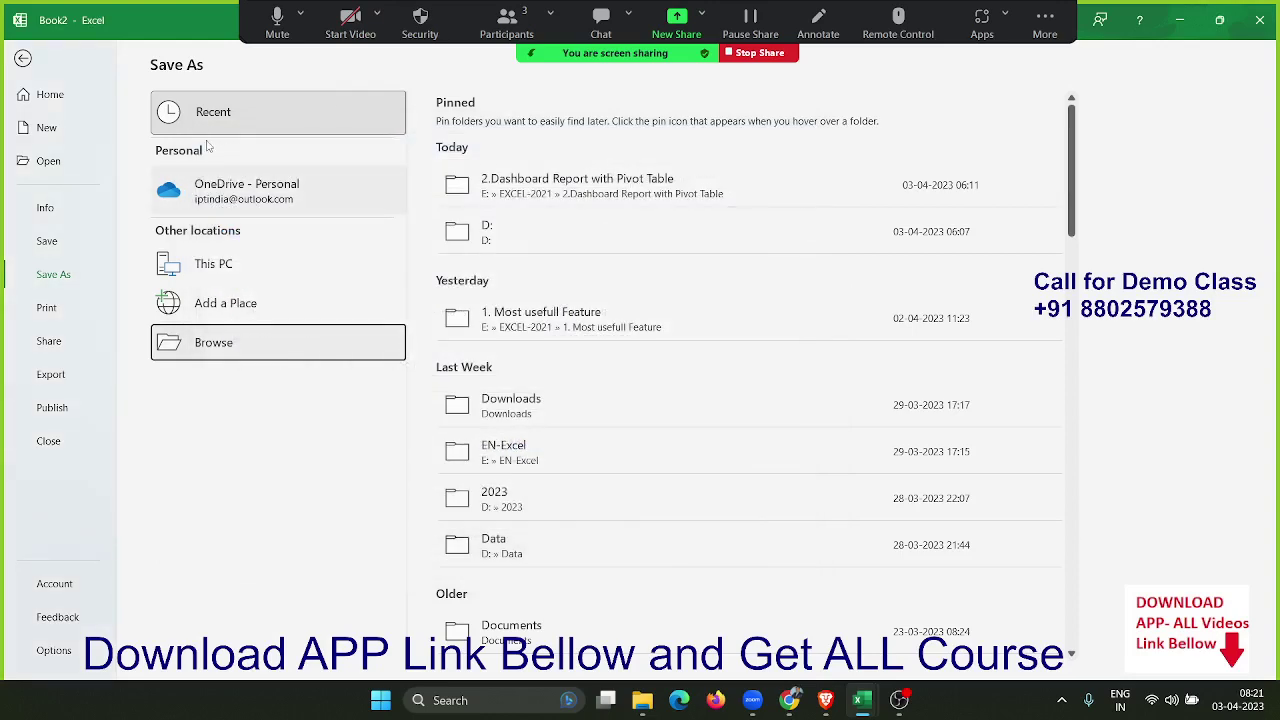
Step: Glance at the Print and Open pages in the backstage
{"action": "left_click", "coordinate": [59, 308]}
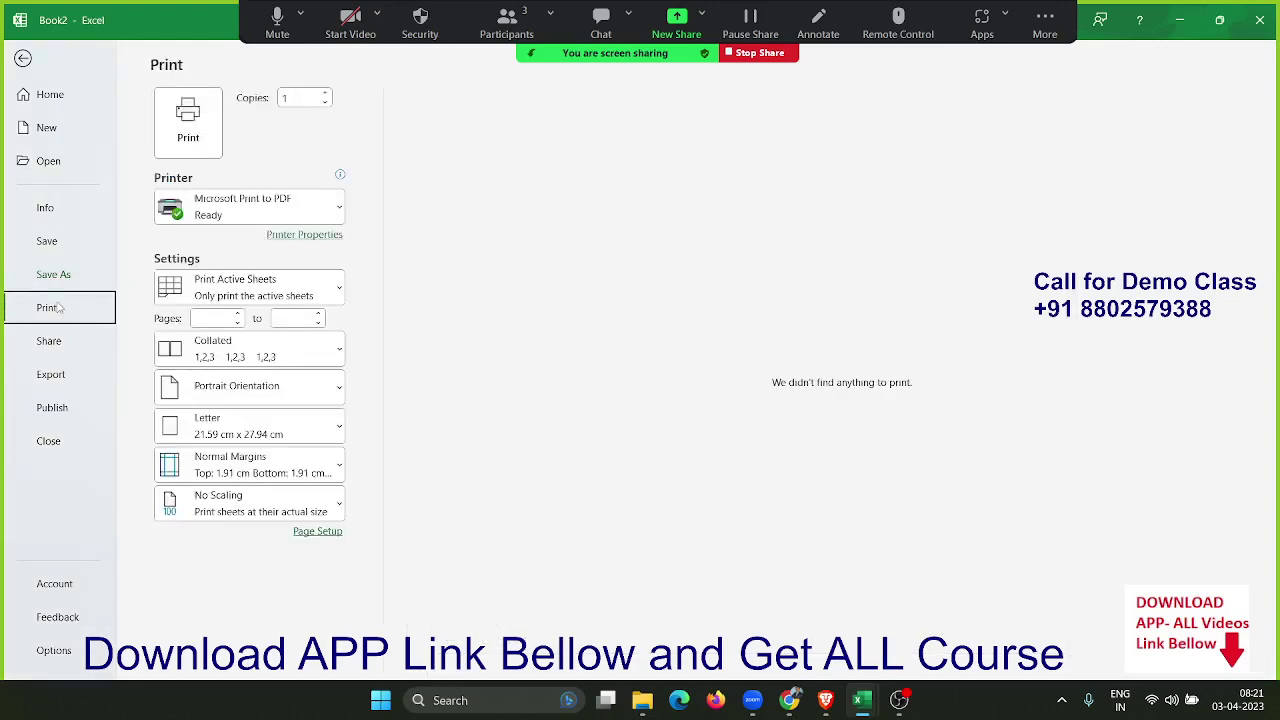
{"action": "left_click", "coordinate": [48, 160]}
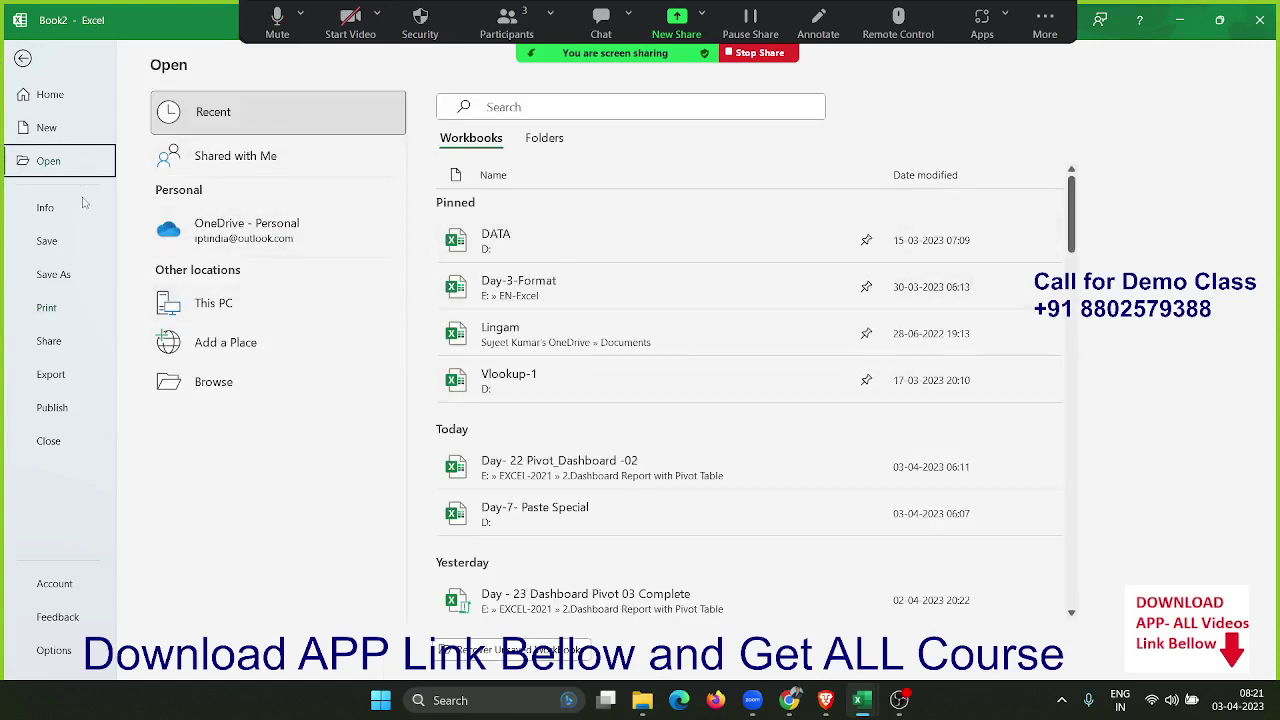
{"action": "mouse_move", "coordinate": [509, 380]}
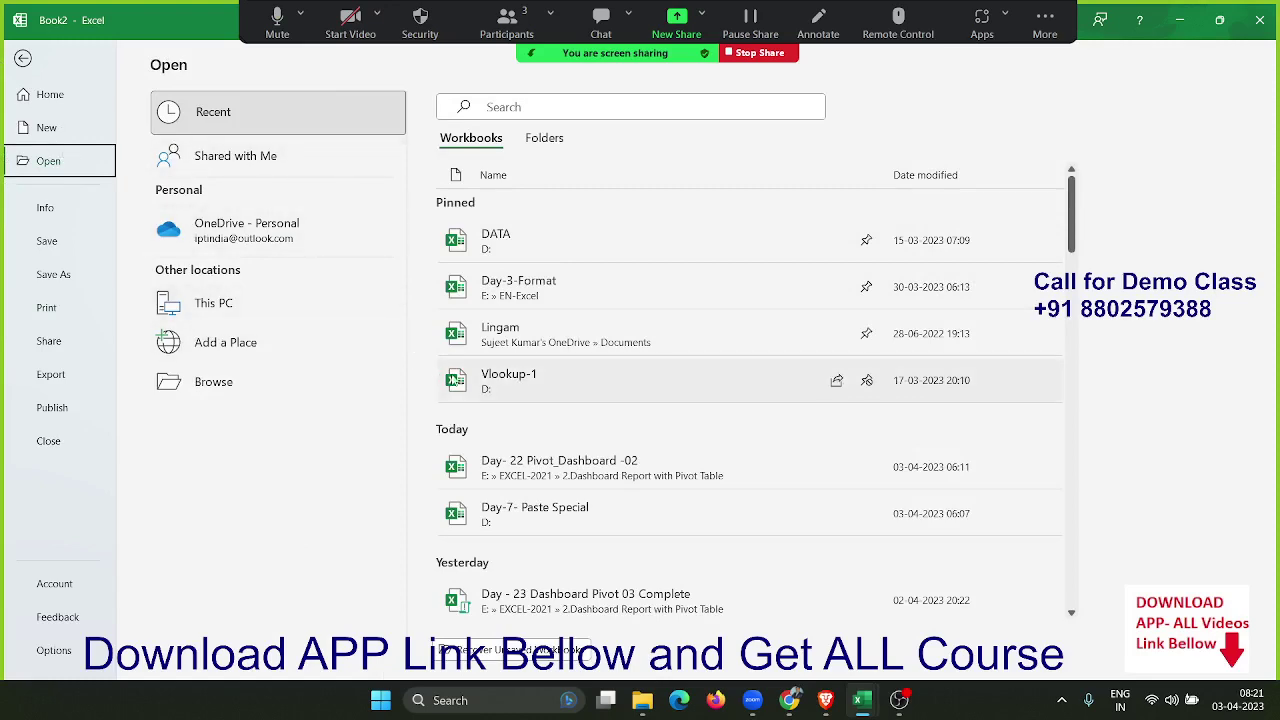
{"action": "scroll", "coordinate": [455, 385], "scroll_direction": "down", "scroll_amount": 2}
{"action": "scroll", "coordinate": [470, 390], "scroll_direction": "up", "scroll_amount": 2}
Step: Create a workbook from the Service invoice with tax calculations template and show its print preview
{"action": "left_click", "coordinate": [62, 129]}
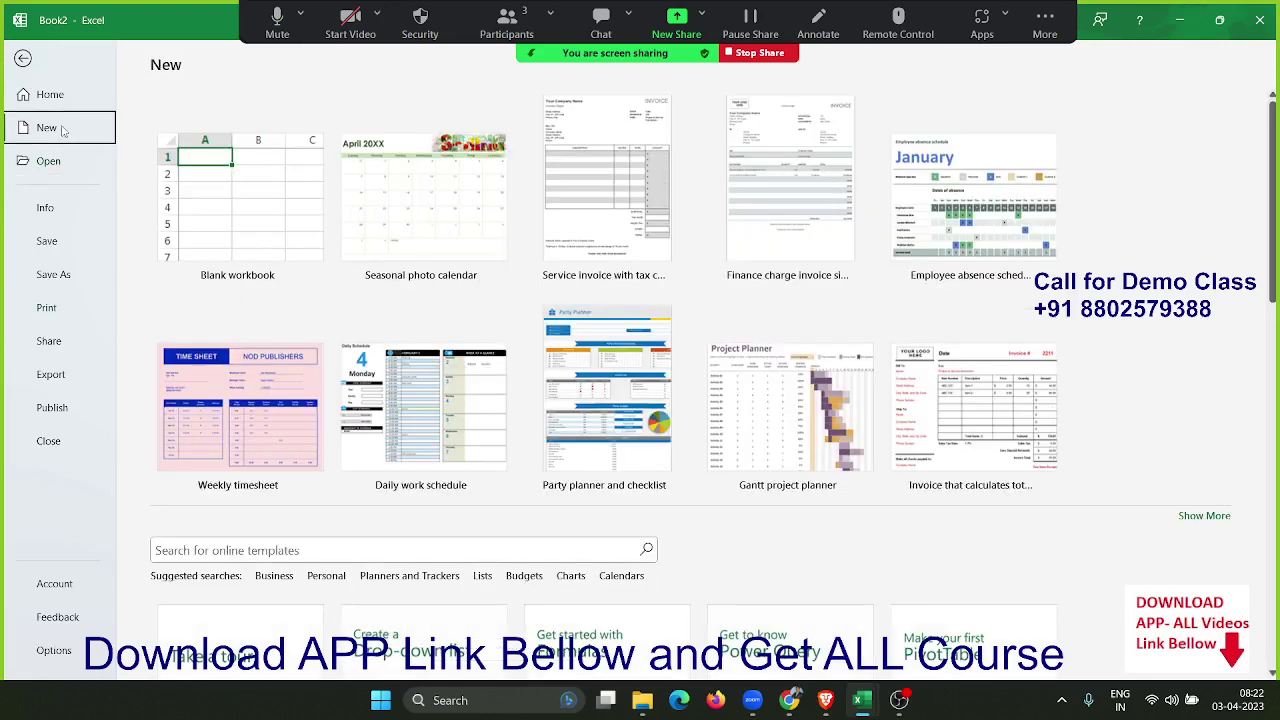
{"action": "mouse_move", "coordinate": [607, 190]}
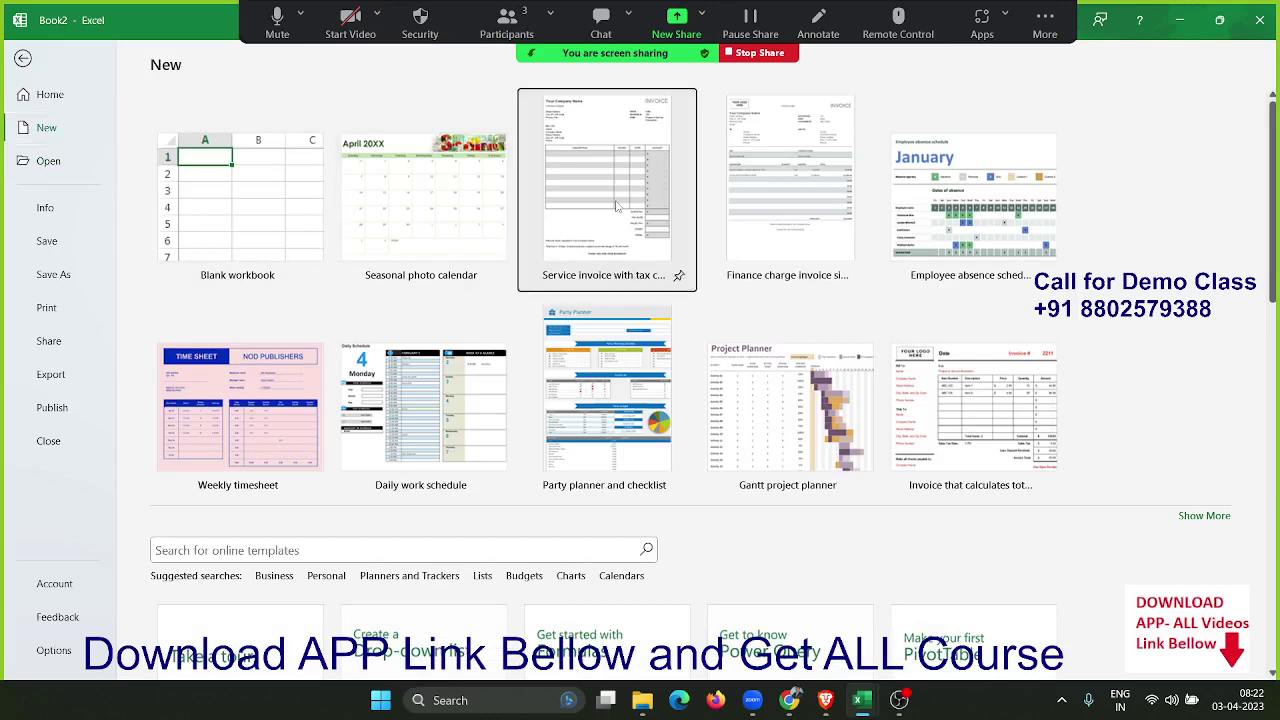
{"action": "double_click", "coordinate": [617, 206]}
{"action": "left_click", "coordinate": [442, 323]}
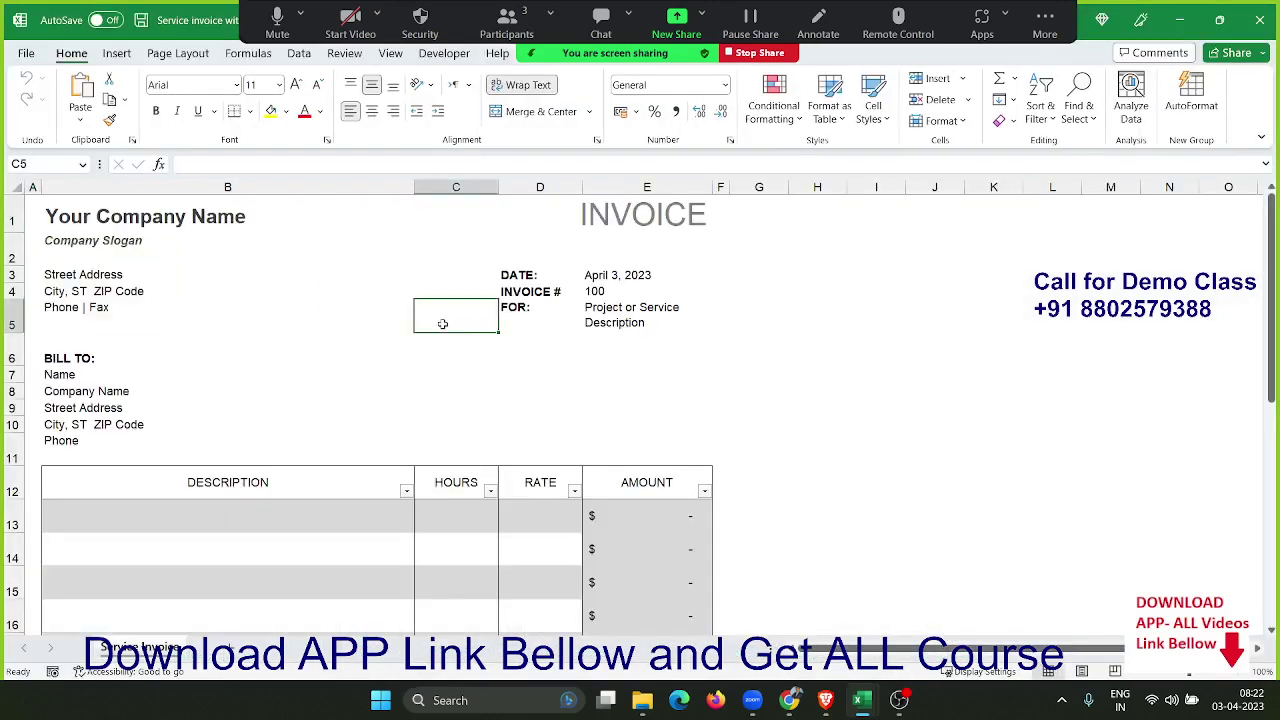
{"action": "left_click", "coordinate": [28, 62]}
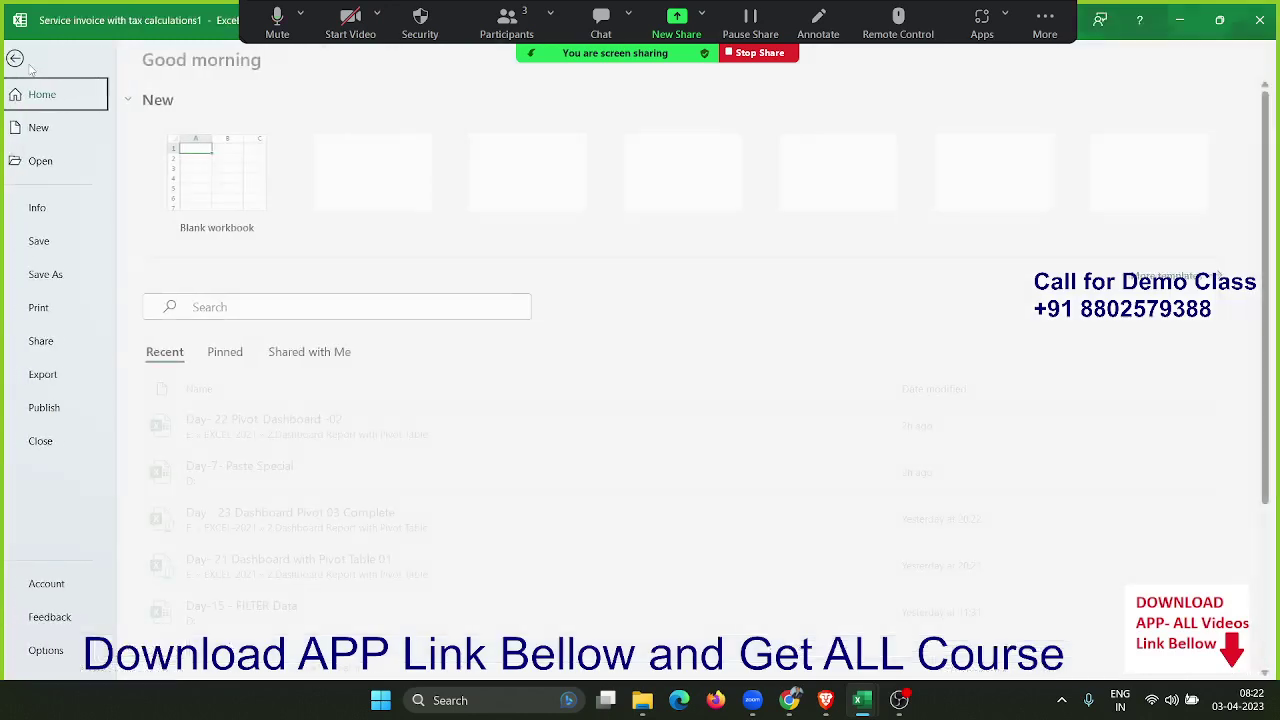
{"action": "left_click", "coordinate": [48, 309]}
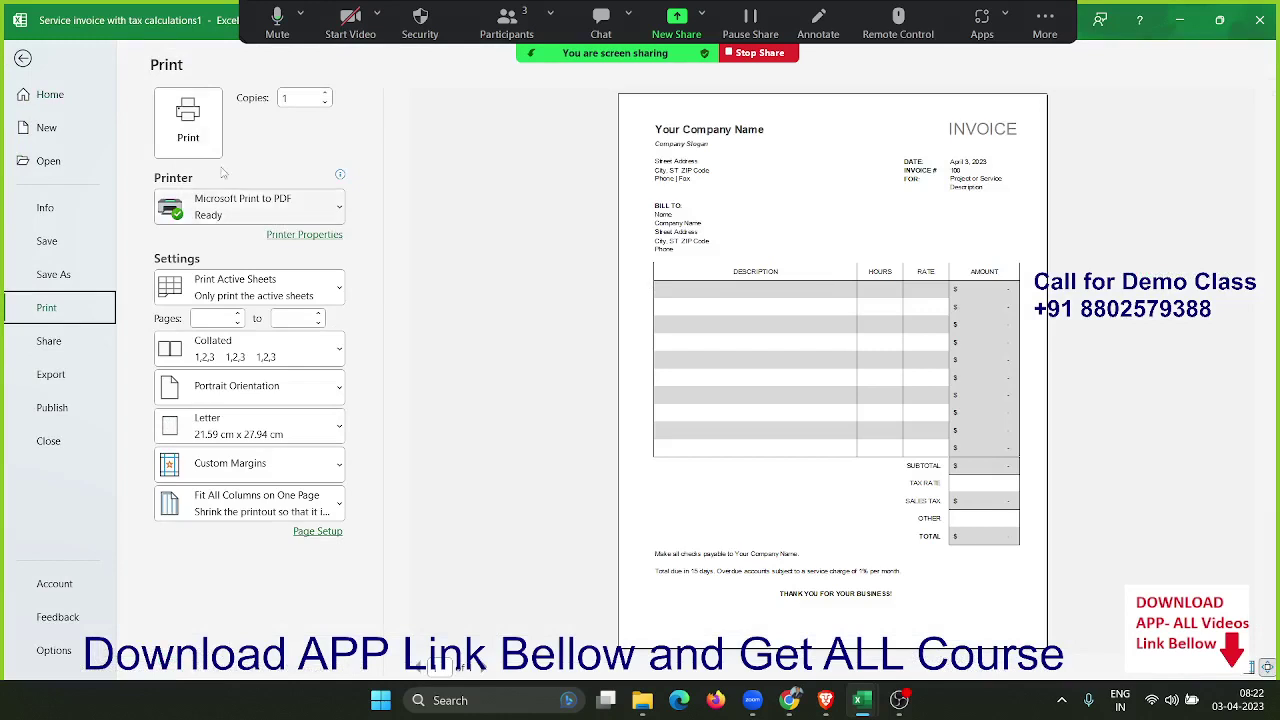
Step: Check copies, the printer list (Microsoft Print to PDF) and print-range options without changes
{"action": "left_click", "coordinate": [296, 97]}
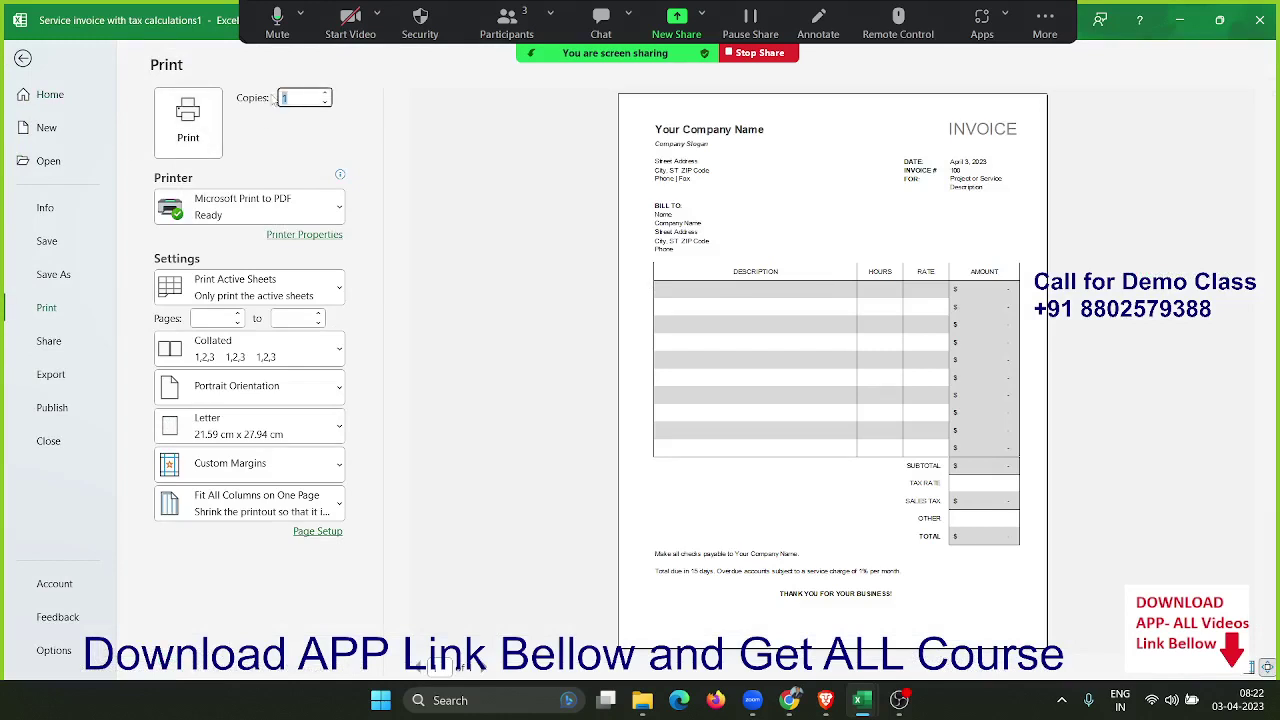
{"action": "left_click", "coordinate": [250, 208]}
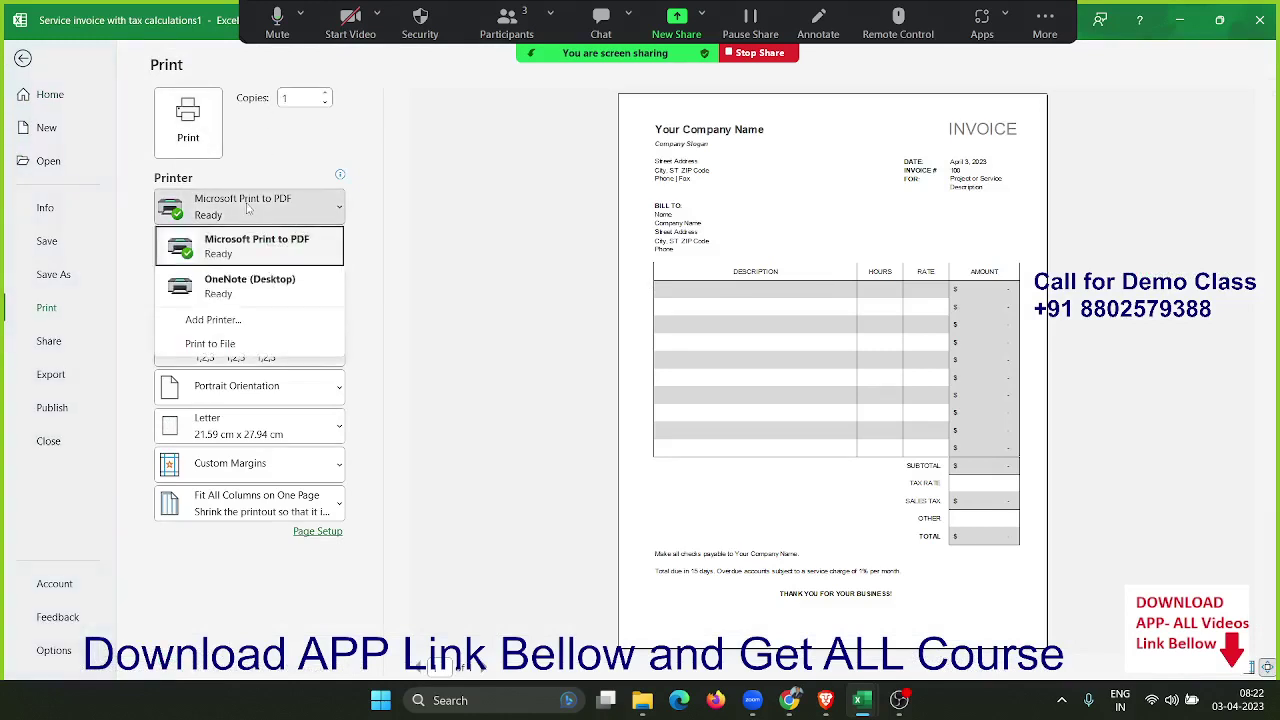
{"action": "left_click", "coordinate": [403, 218]}
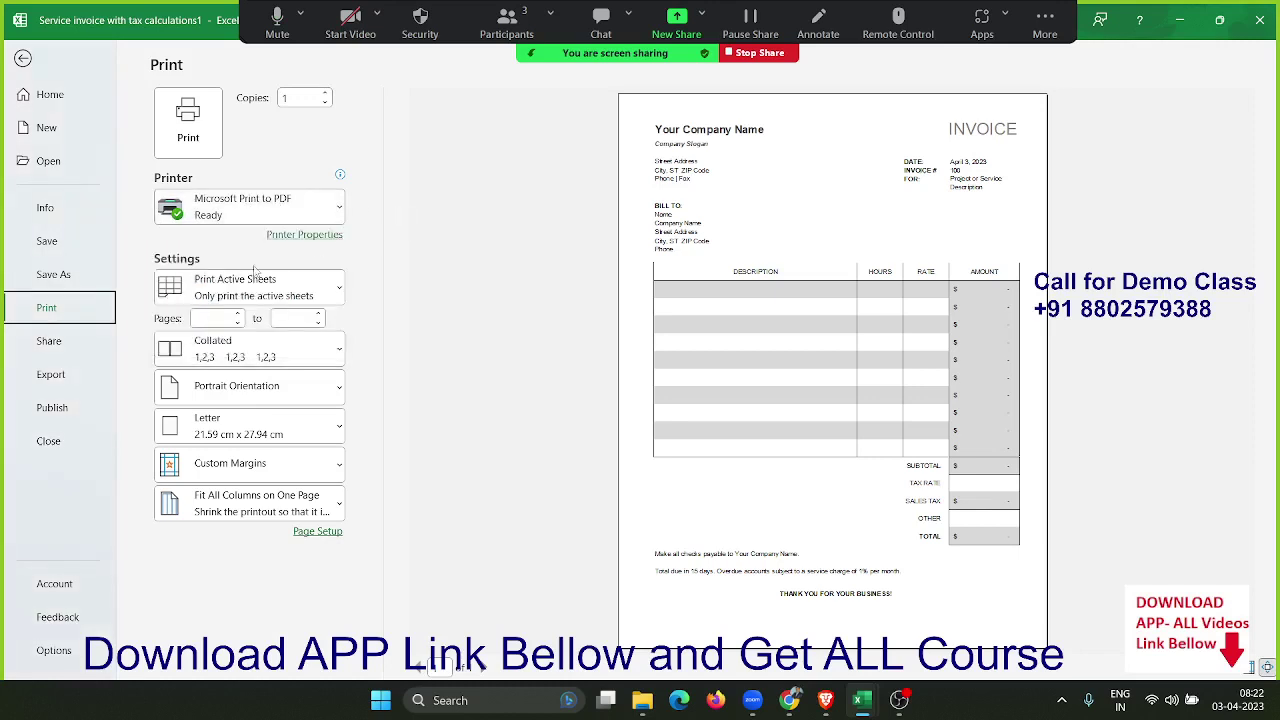
{"action": "left_click", "coordinate": [212, 304]}
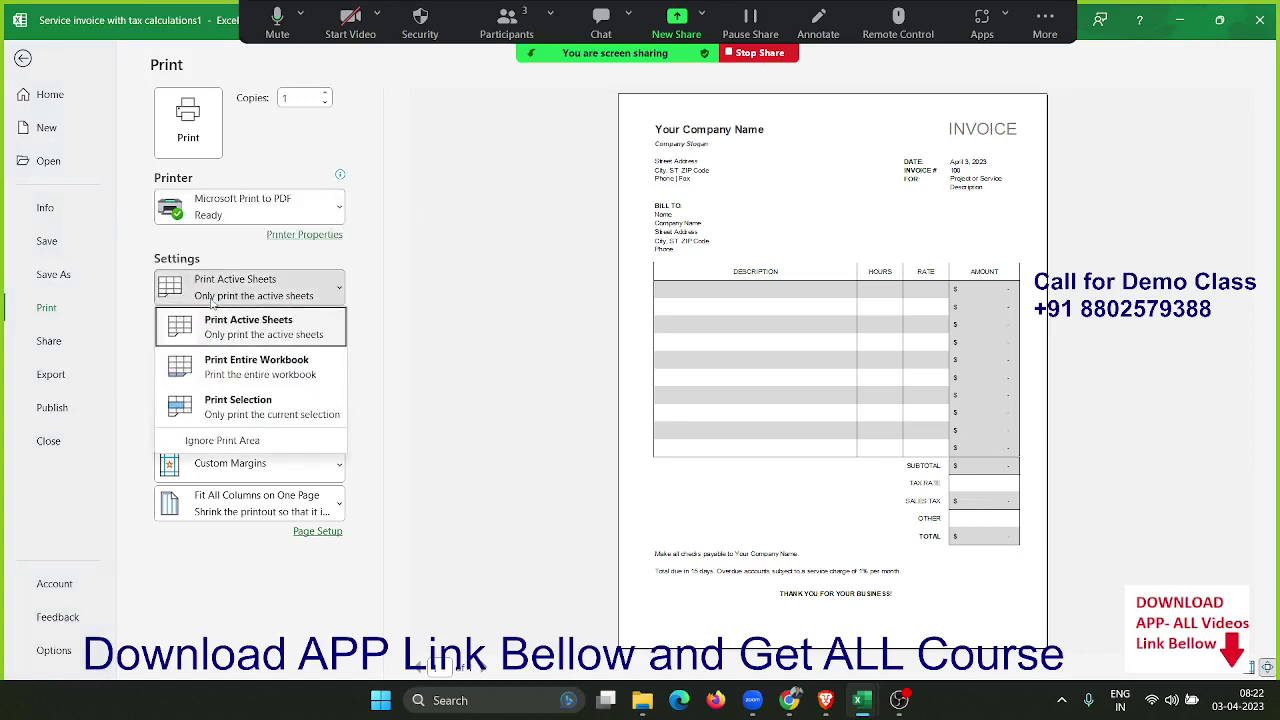
{"action": "left_click", "coordinate": [426, 302]}
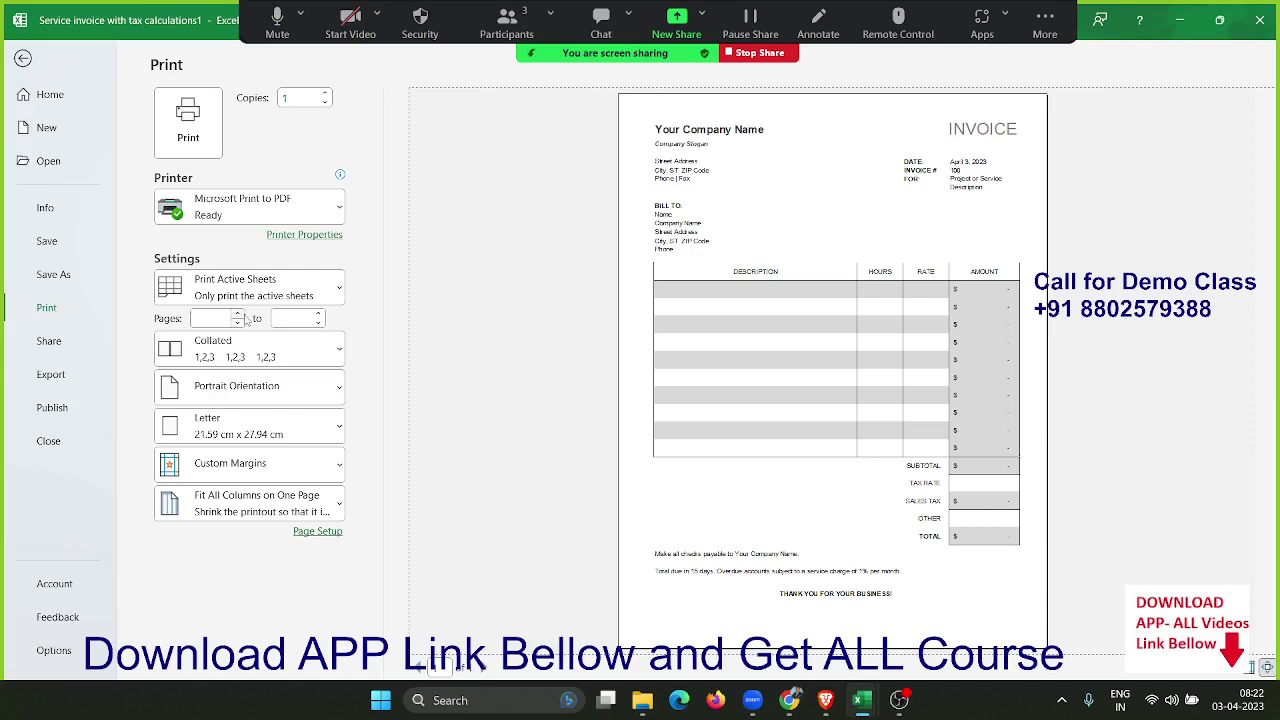
Step: Review collation, orientation, Letter paper and margin options unchanged, then bring up Share
{"action": "left_click", "coordinate": [254, 354]}
{"action": "left_click", "coordinate": [285, 400]}
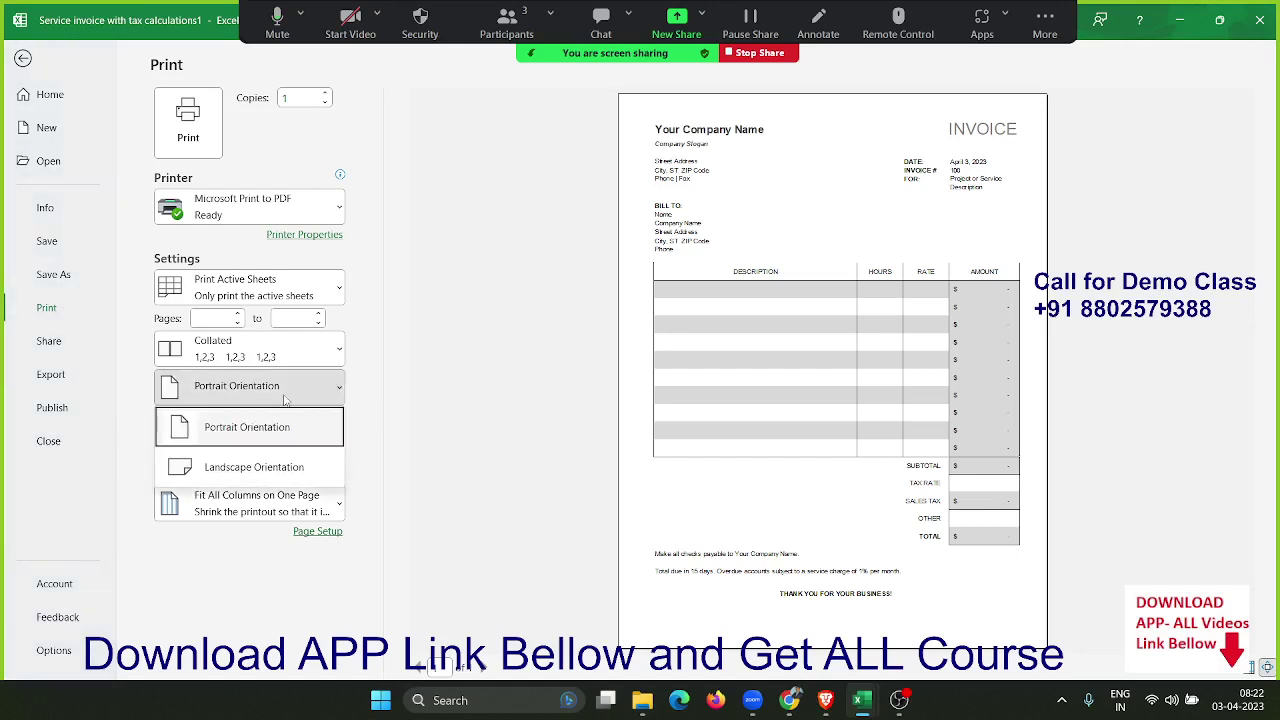
{"action": "left_click", "coordinate": [438, 425]}
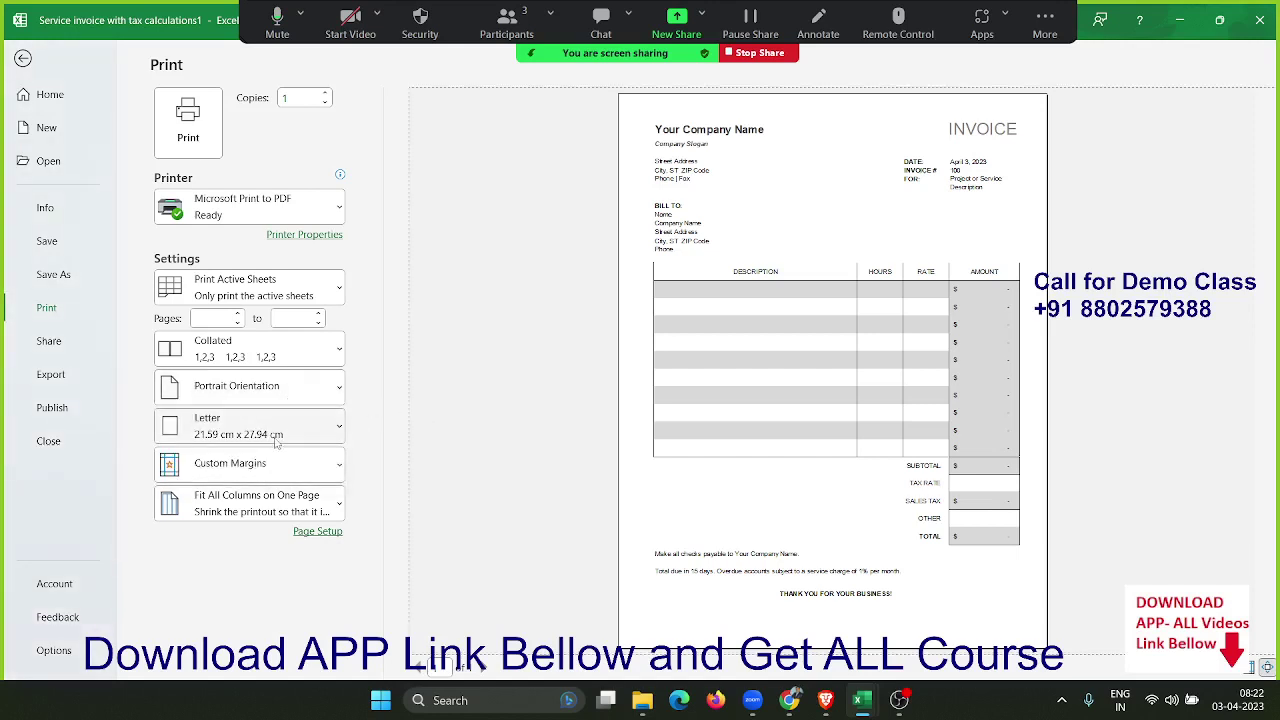
{"action": "left_click", "coordinate": [275, 440]}
{"action": "left_click", "coordinate": [442, 434]}
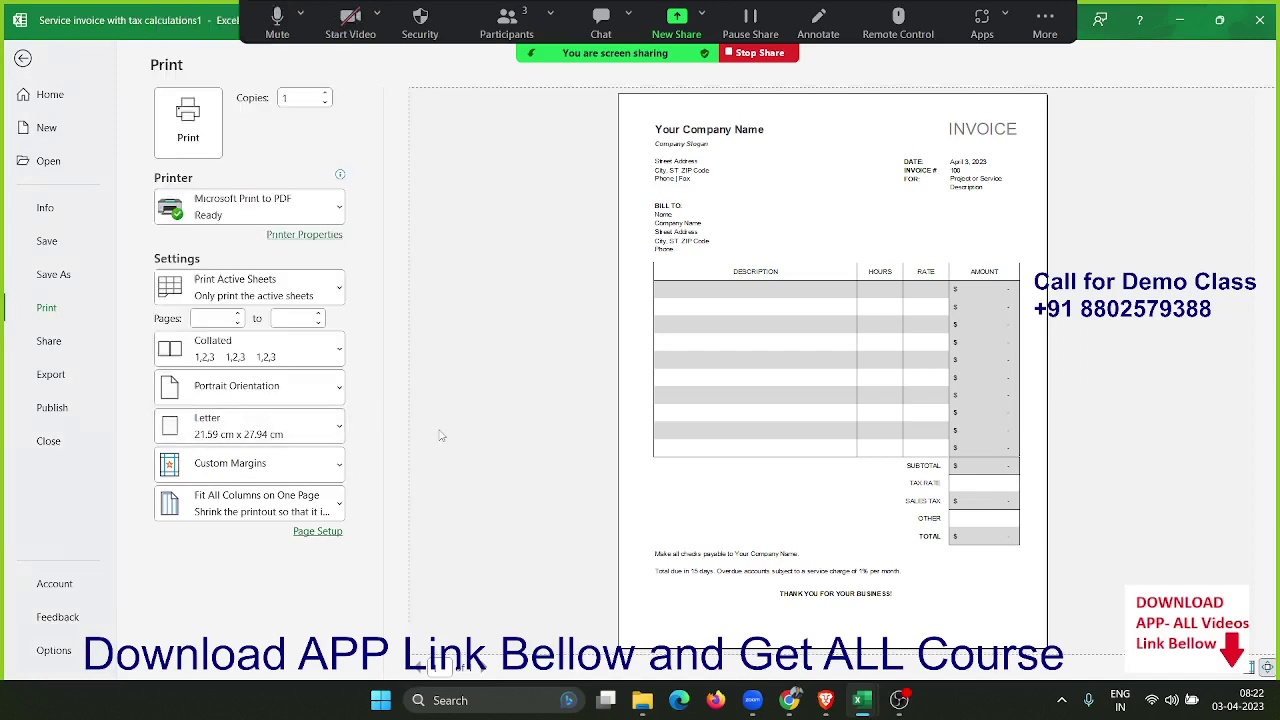
{"action": "left_click", "coordinate": [287, 465]}
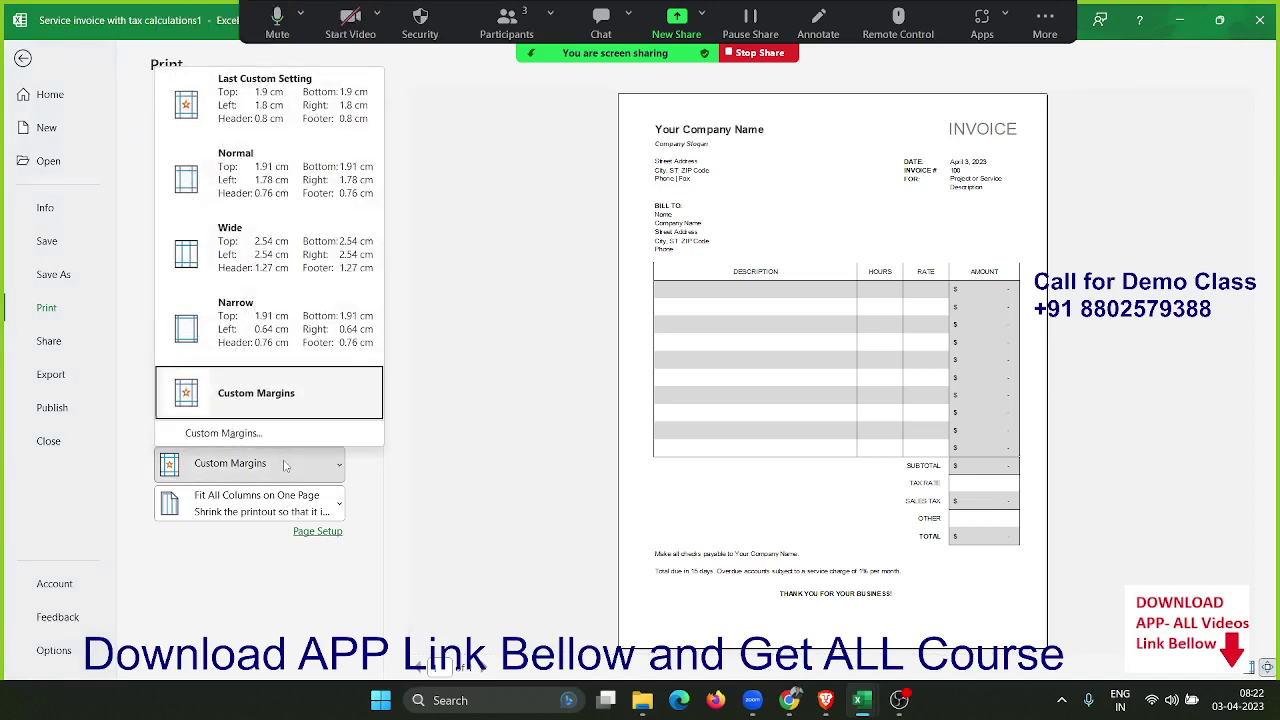
{"action": "left_click", "coordinate": [475, 423]}
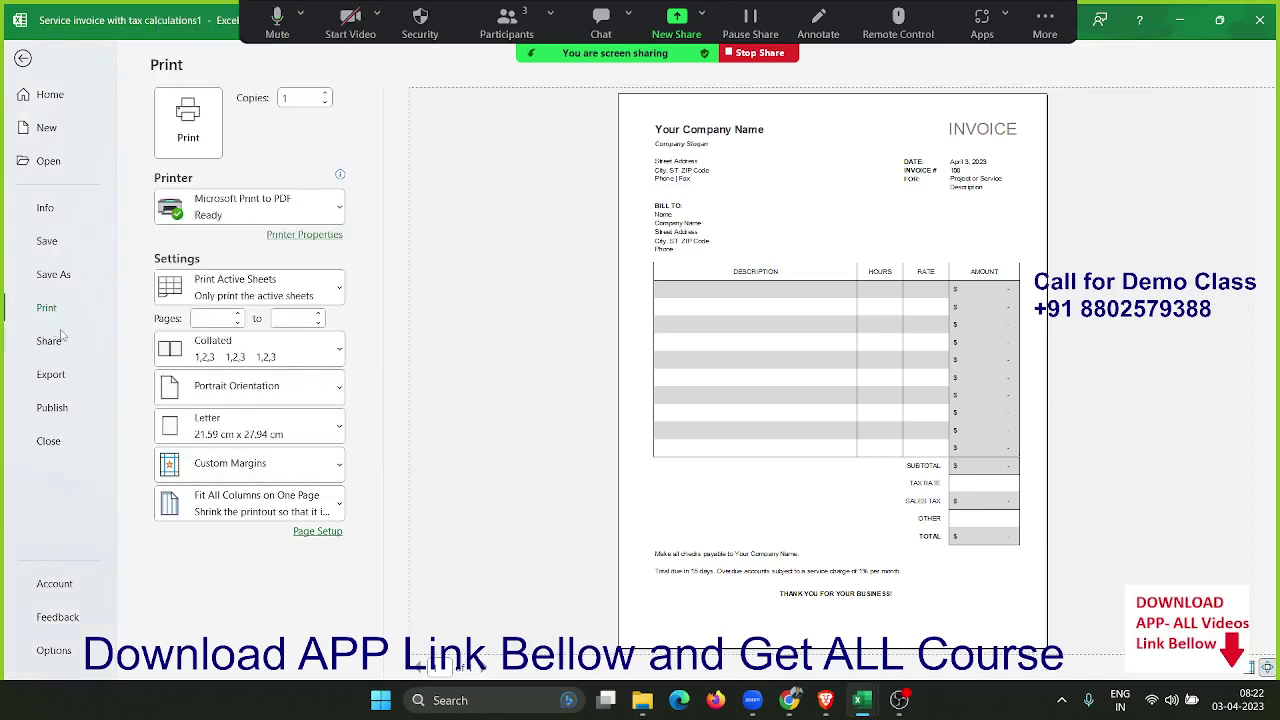
{"action": "left_click", "coordinate": [49, 341]}
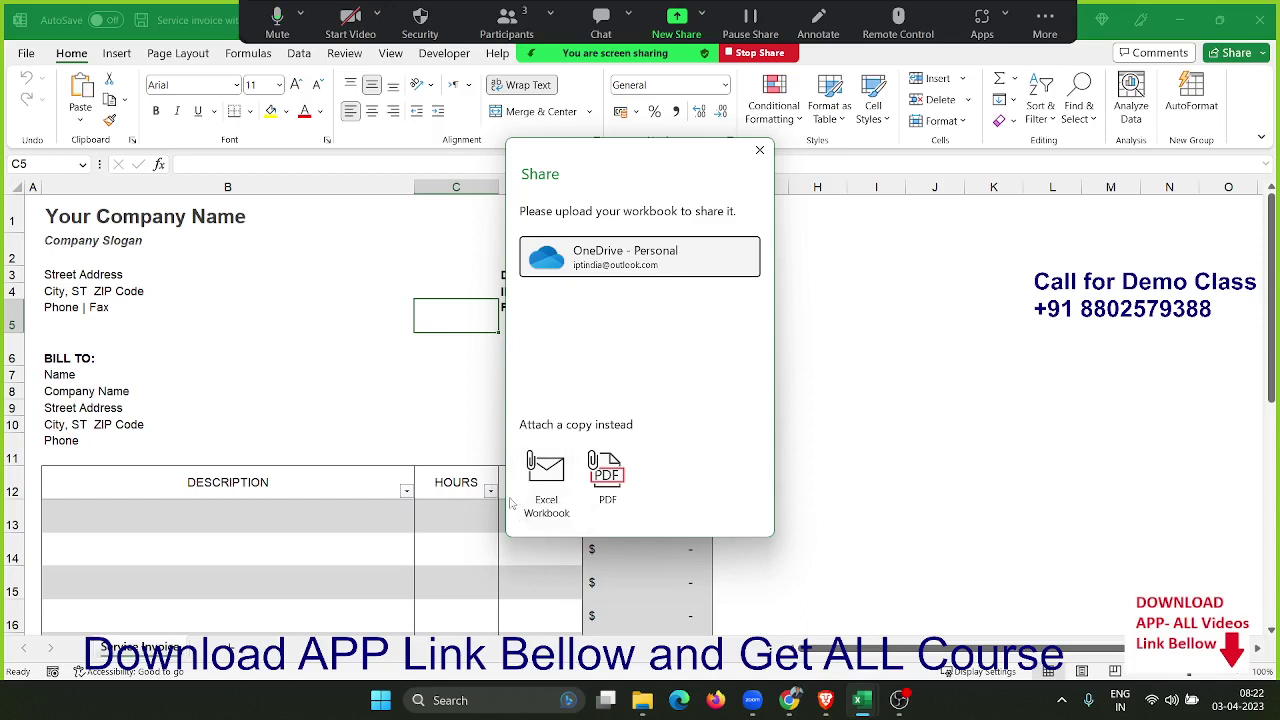
Step: Abandon the failed Excel-workbook e-mail attachment and Outlook setup, then view Publish to Power BI
{"action": "left_click", "coordinate": [540, 490]}
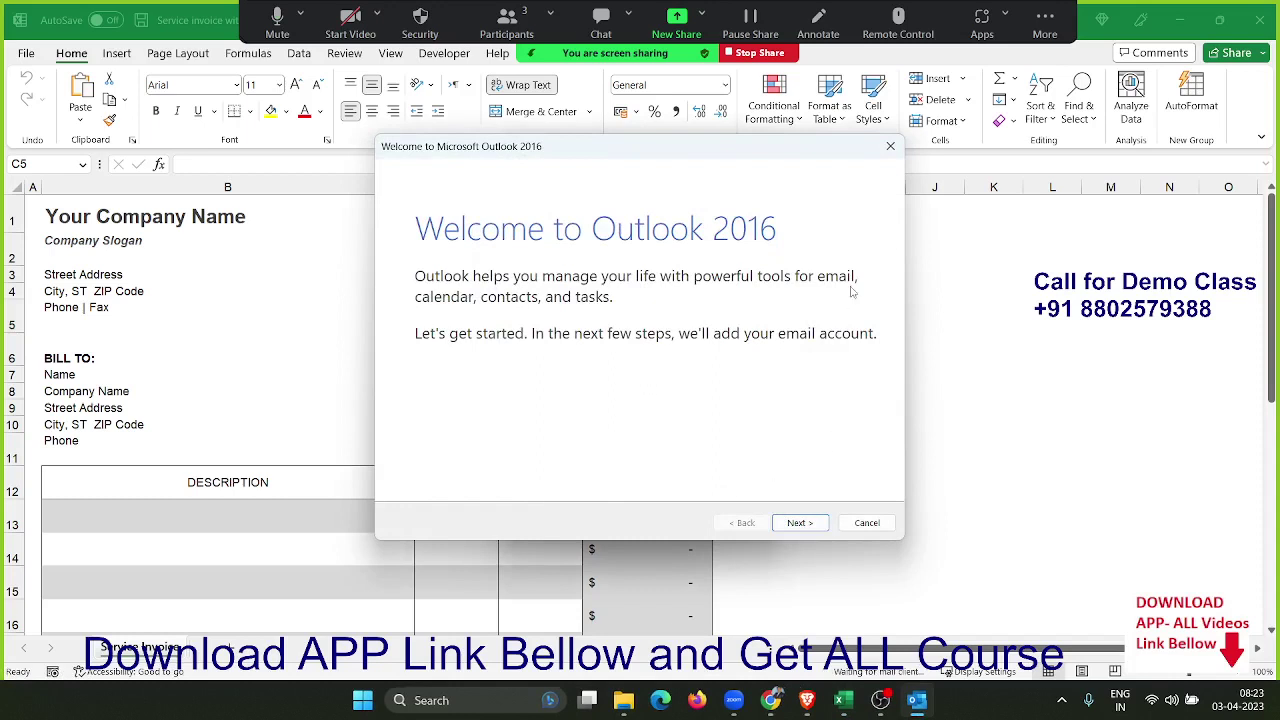
{"action": "left_click", "coordinate": [891, 147]}
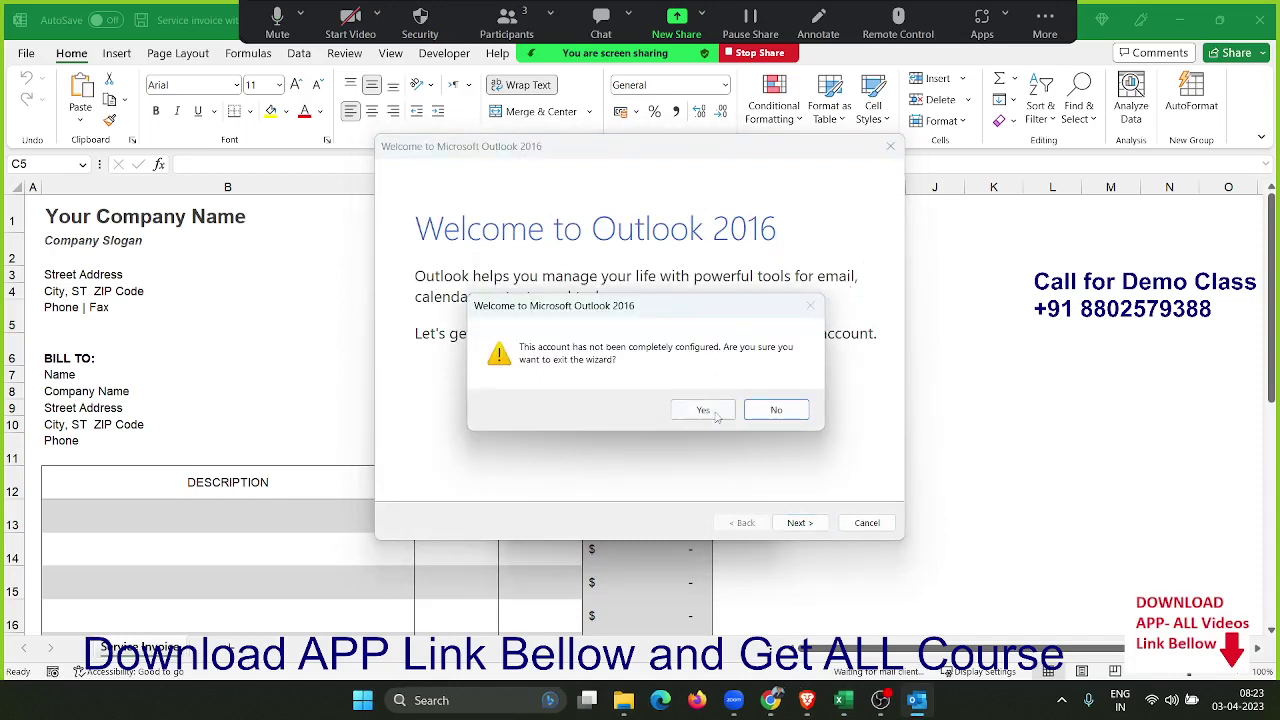
{"action": "left_click", "coordinate": [703, 410]}
{"action": "left_click", "coordinate": [645, 395]}
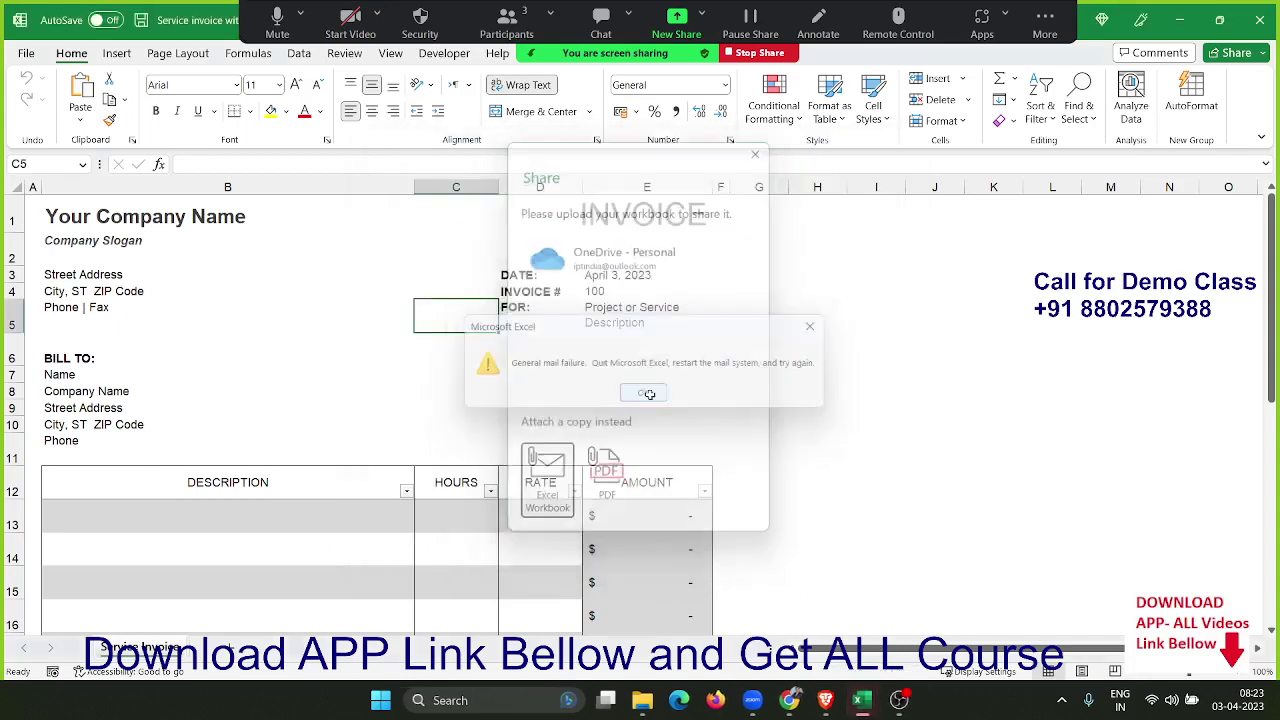
{"action": "left_click", "coordinate": [773, 390]}
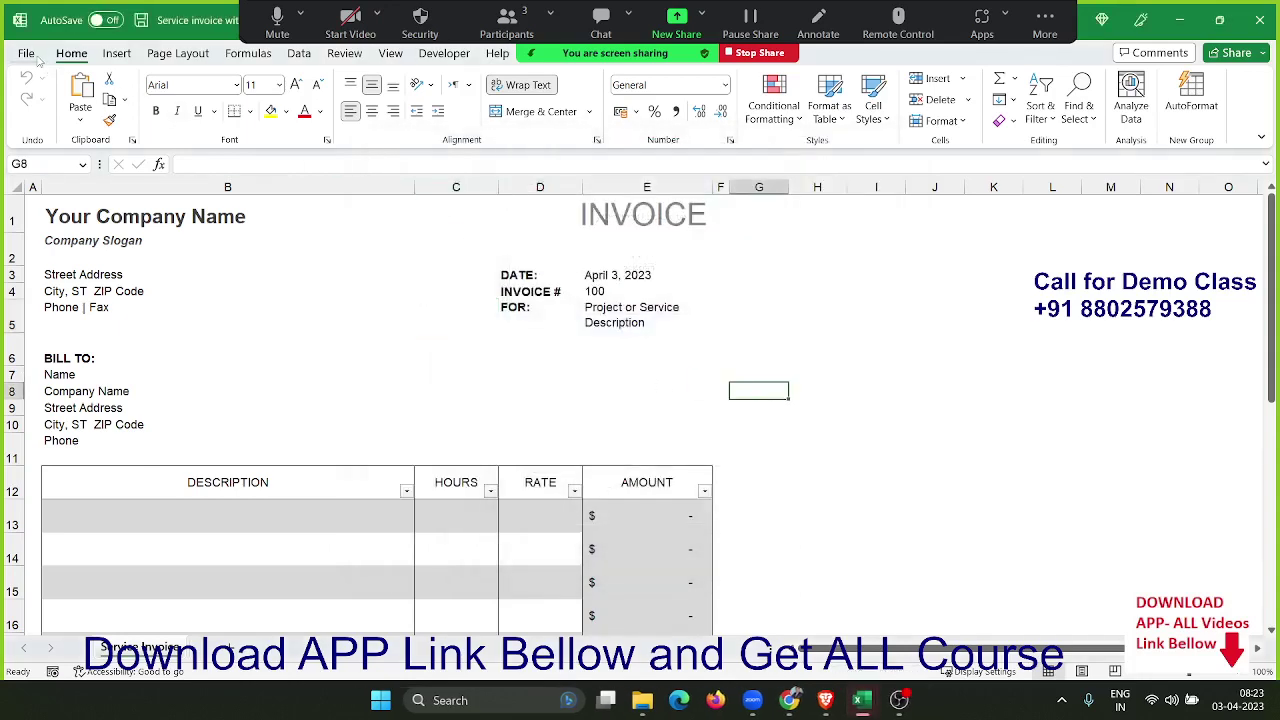
{"action": "left_click", "coordinate": [36, 56]}
{"action": "left_click", "coordinate": [55, 418]}
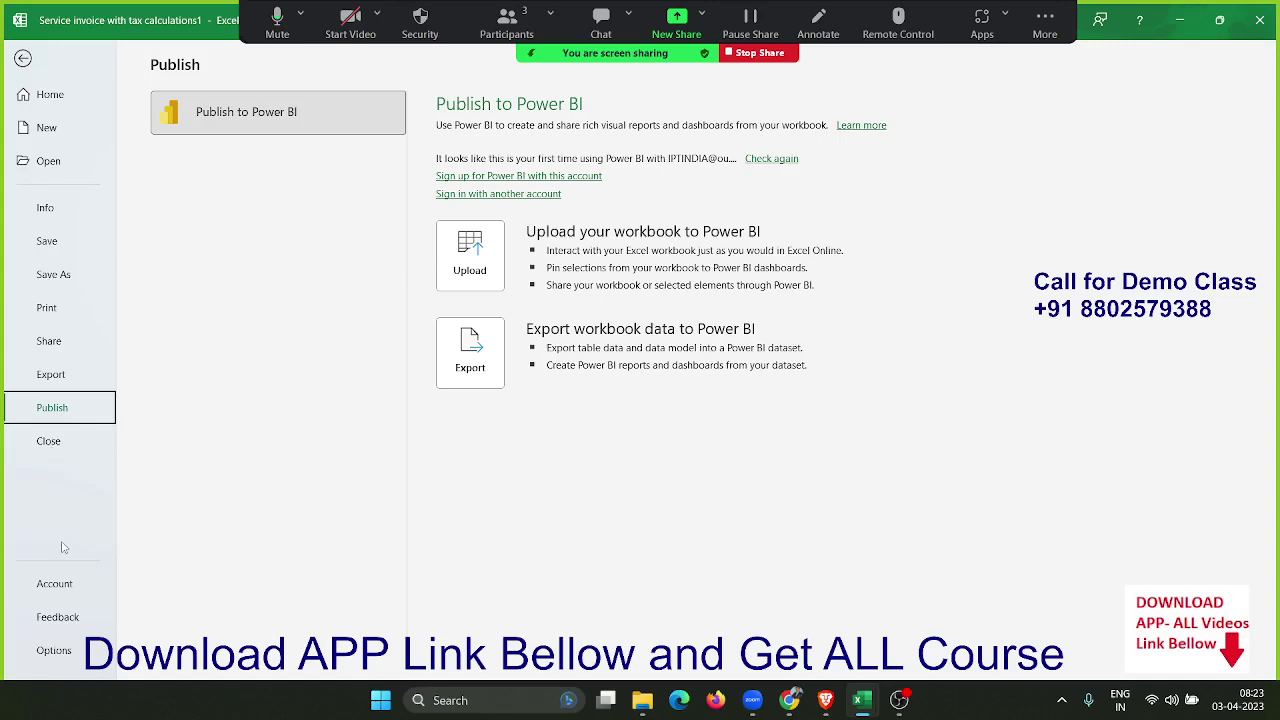
Step: View Account information and Update Options without changes, then show the Feedback page
{"action": "left_click", "coordinate": [70, 590]}
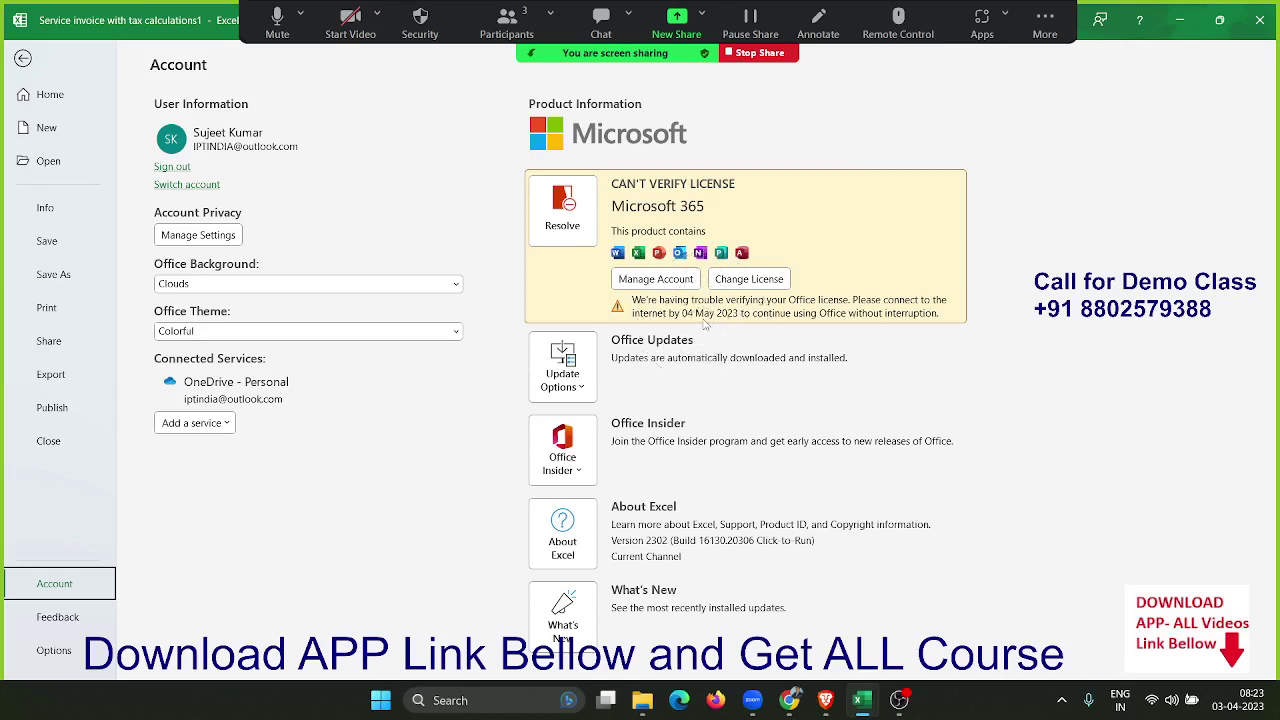
{"action": "left_click", "coordinate": [574, 399]}
{"action": "left_click", "coordinate": [456, 500]}
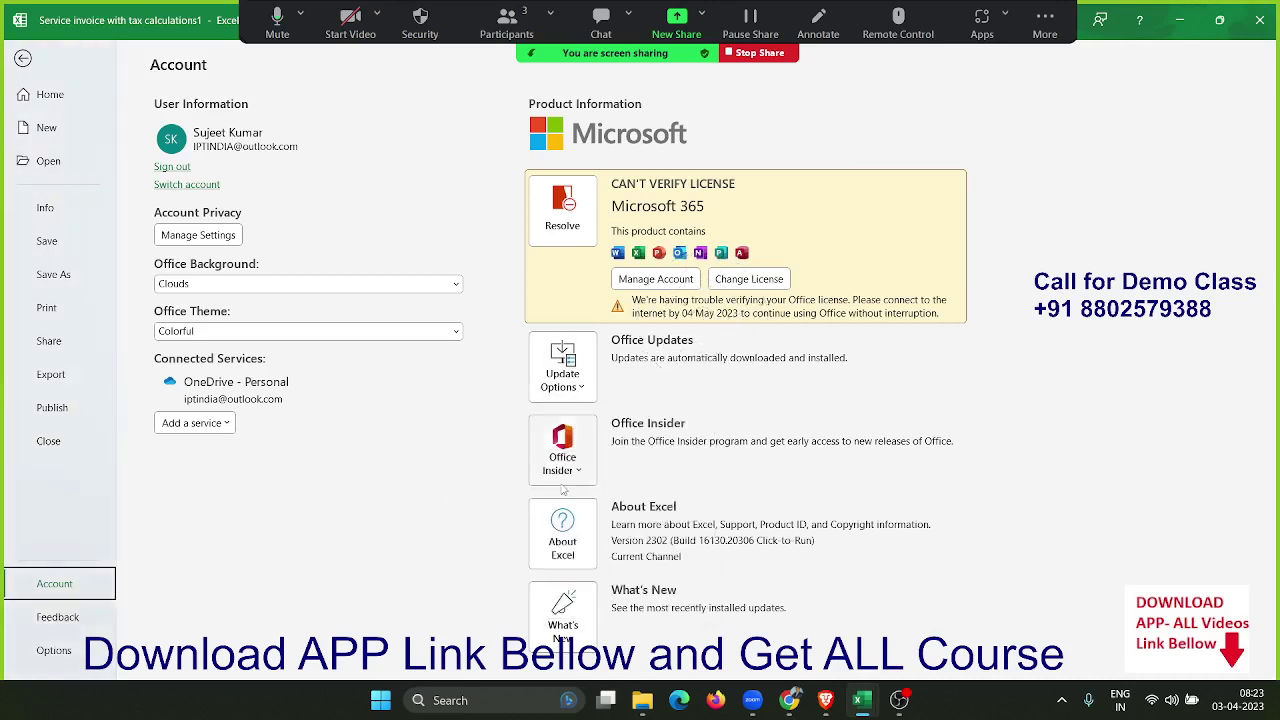
{"action": "left_click", "coordinate": [95, 619]}
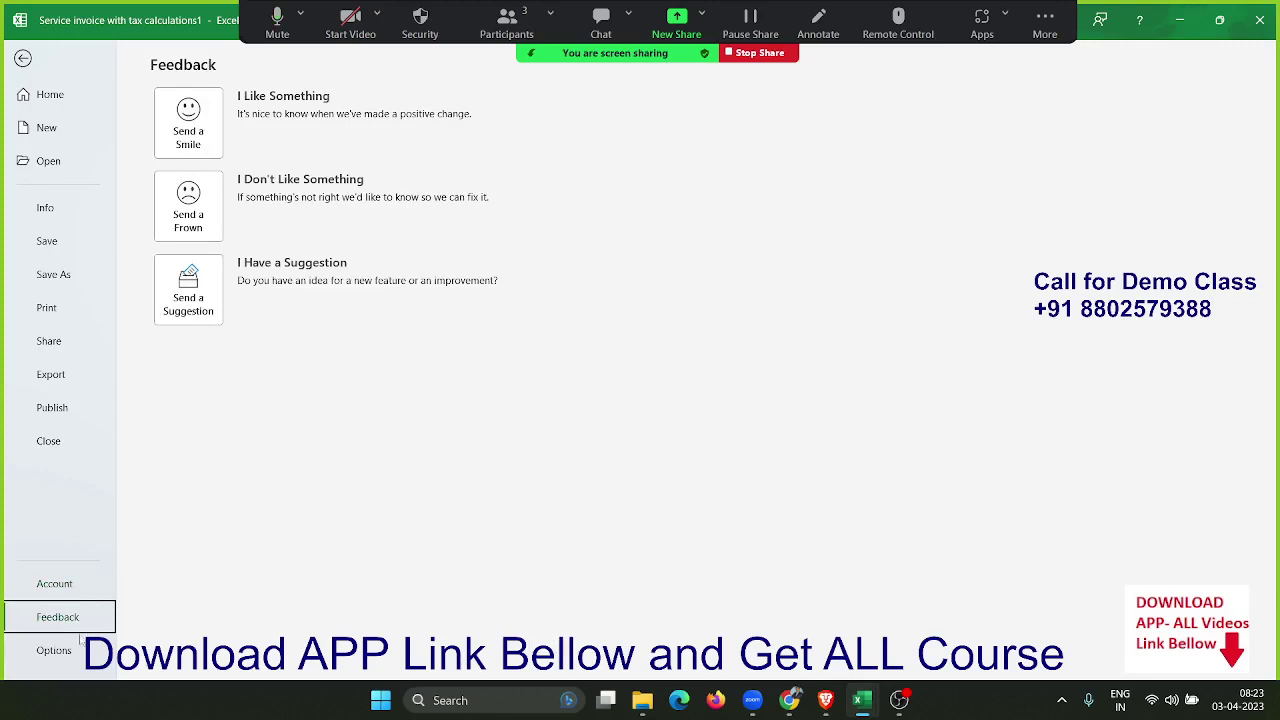
Step: Leave the backstage and minimize Excel, leaving Book1, Book2 and the service invoice open
{"action": "key", "text": "Escape"}
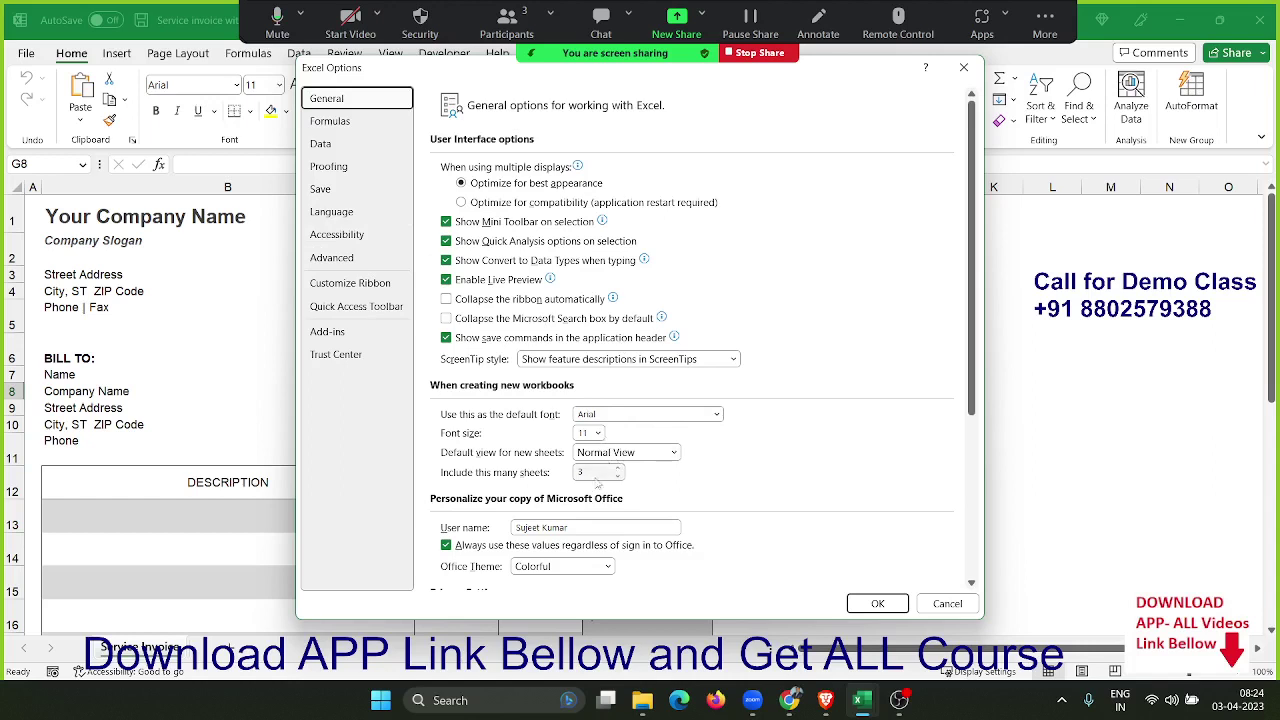
{"action": "double_click", "coordinate": [590, 474]}
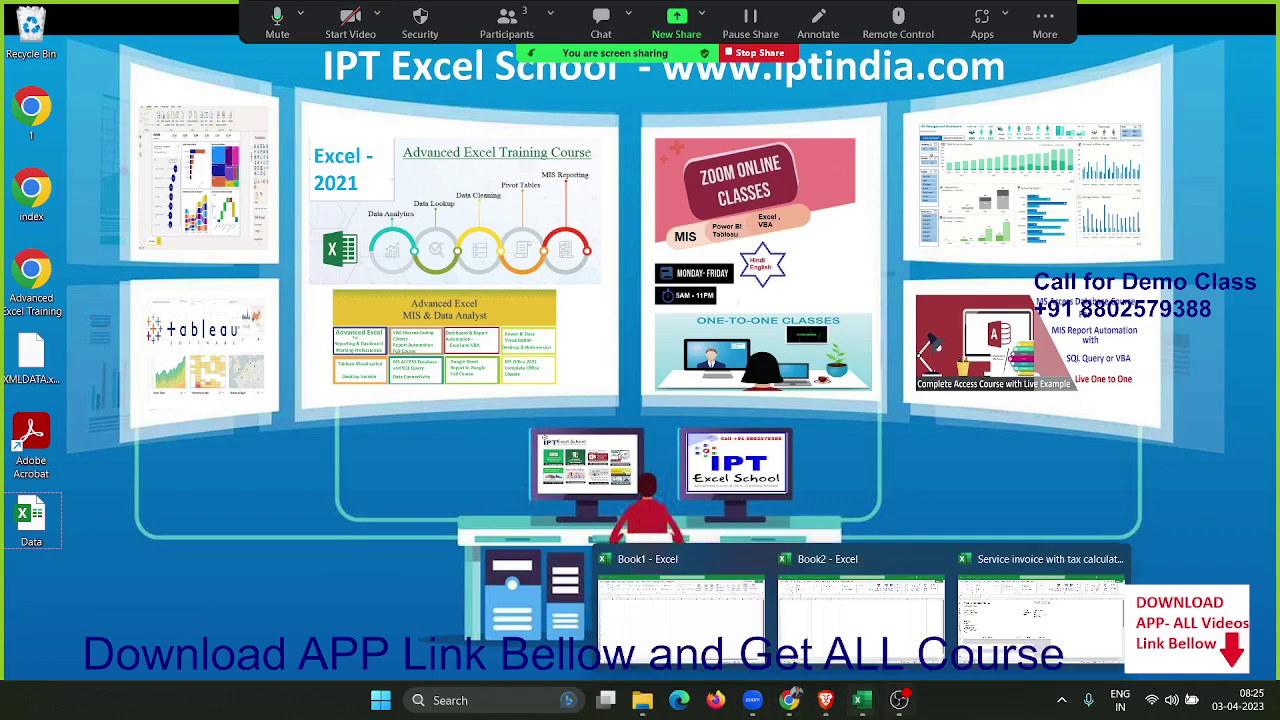
Step: Bring the invoice Options back and switch the Office Theme to Black
{"action": "mouse_move", "coordinate": [860, 700]}
{"action": "left_click", "coordinate": [971, 644]}
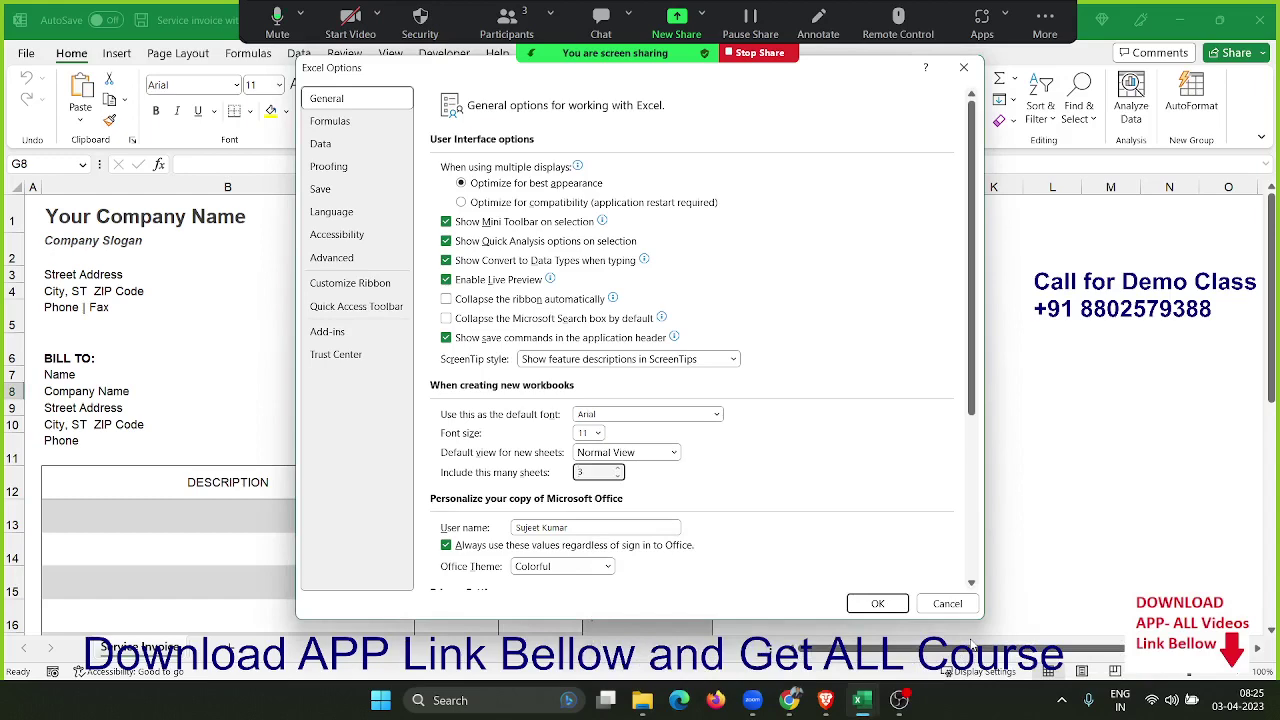
{"action": "left_click", "coordinate": [372, 706]}
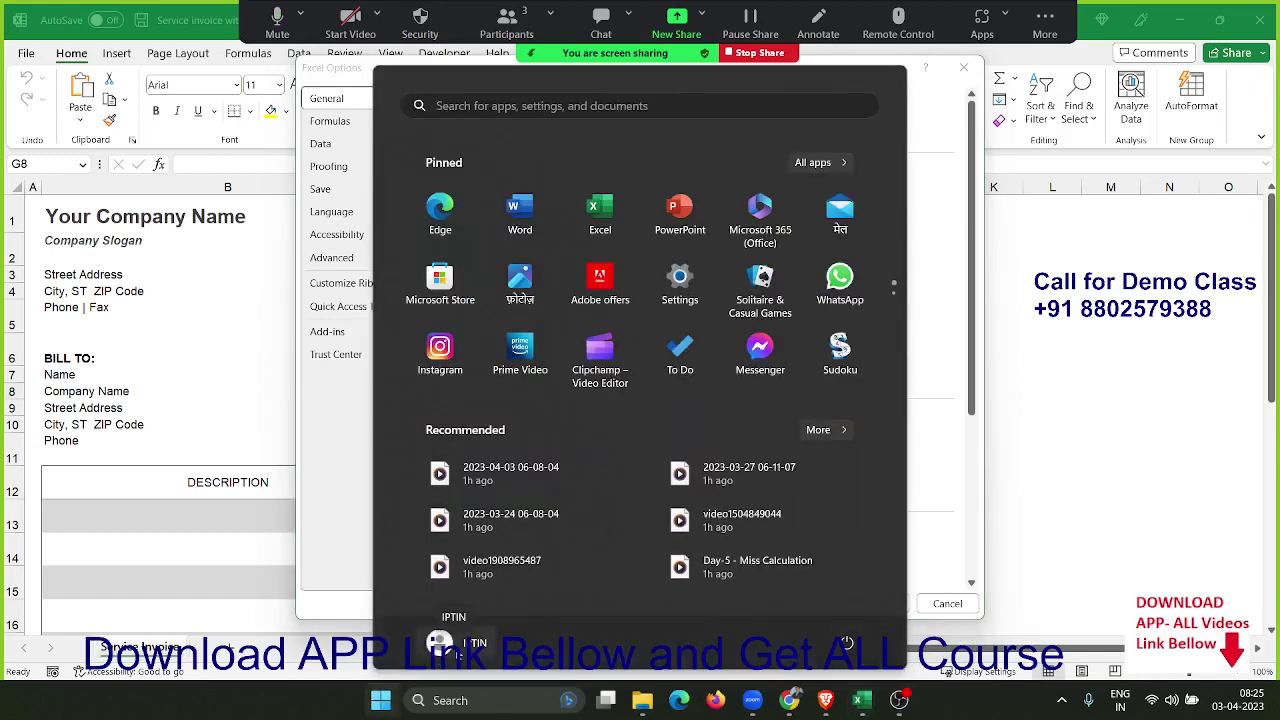
{"action": "left_click", "coordinate": [377, 556]}
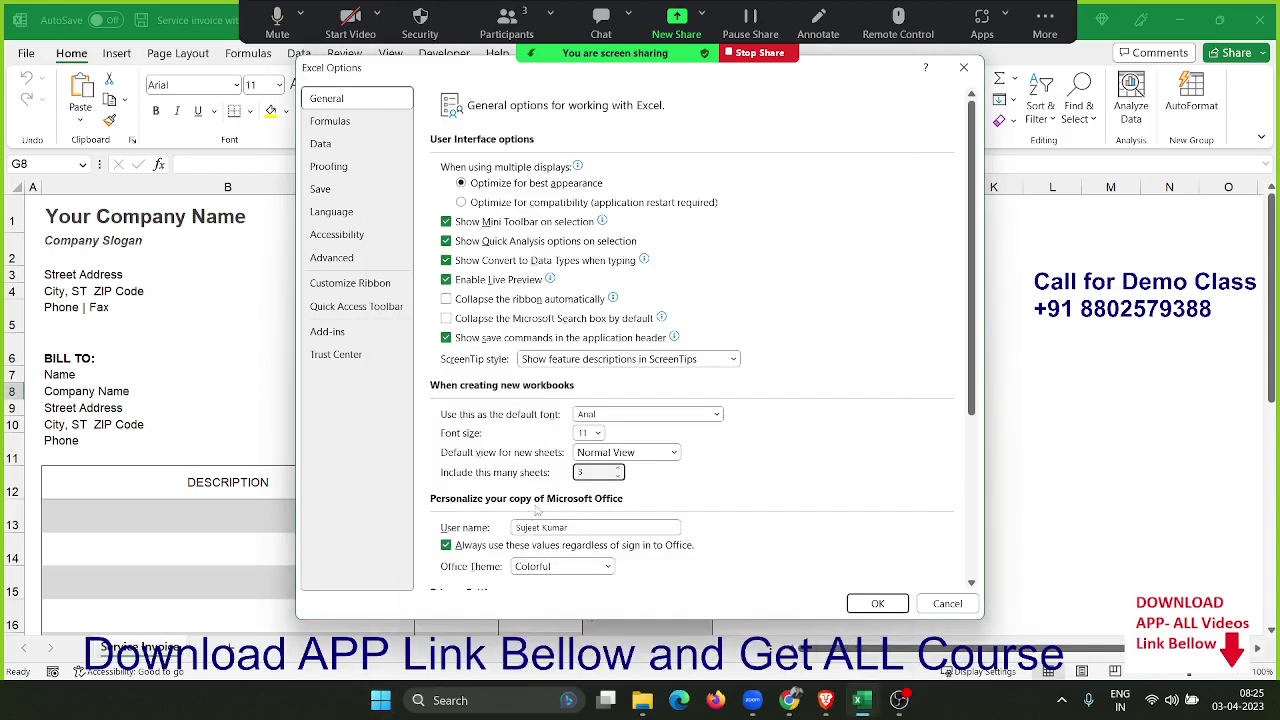
{"action": "left_click_drag", "start_coordinate": [574, 524], "coordinate": [514, 527]}
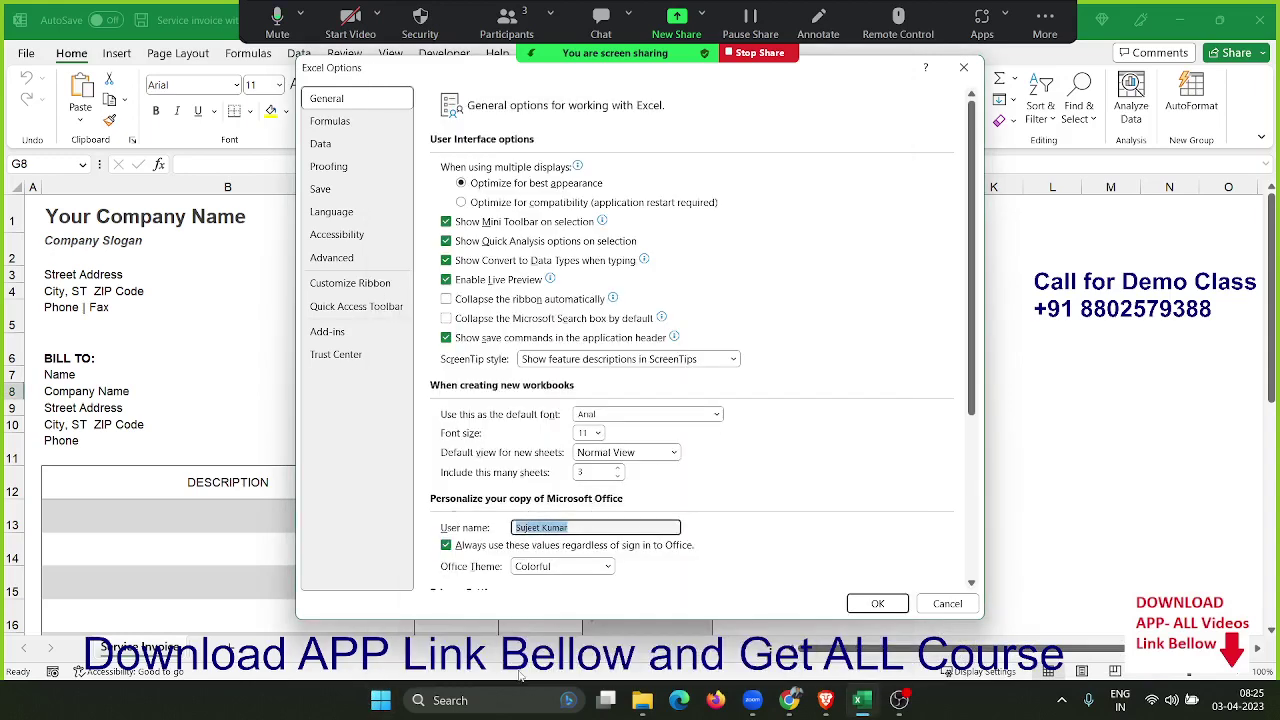
{"action": "scroll", "coordinate": [710, 470], "scroll_direction": "down", "scroll_amount": 1}
{"action": "scroll", "coordinate": [710, 470], "scroll_direction": "down", "scroll_amount": 2}
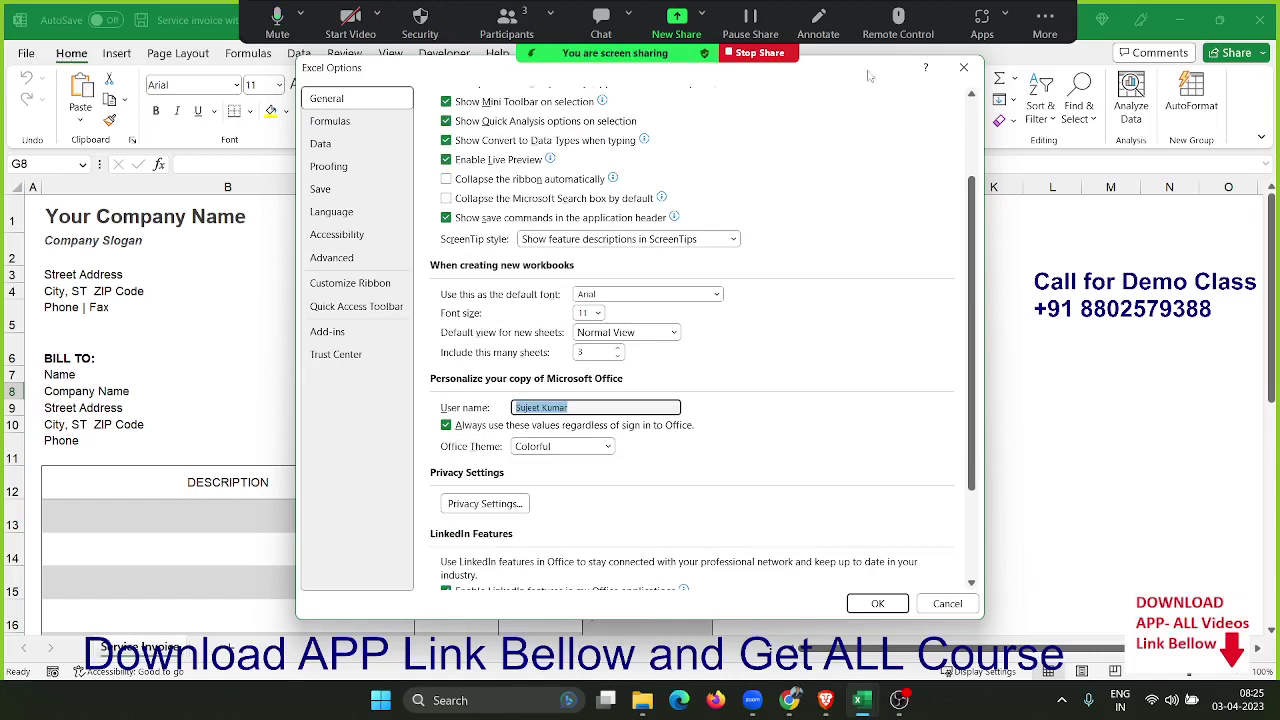
{"action": "left_click", "coordinate": [546, 448]}
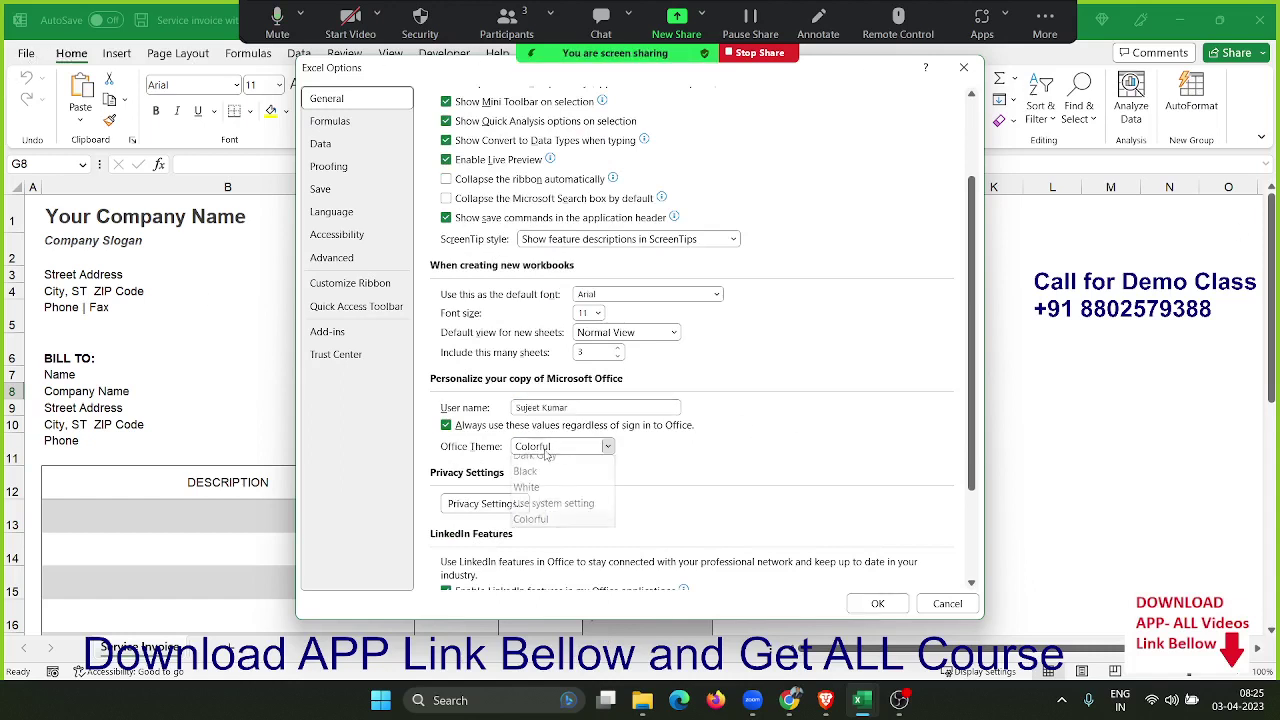
{"action": "left_click", "coordinate": [530, 480]}
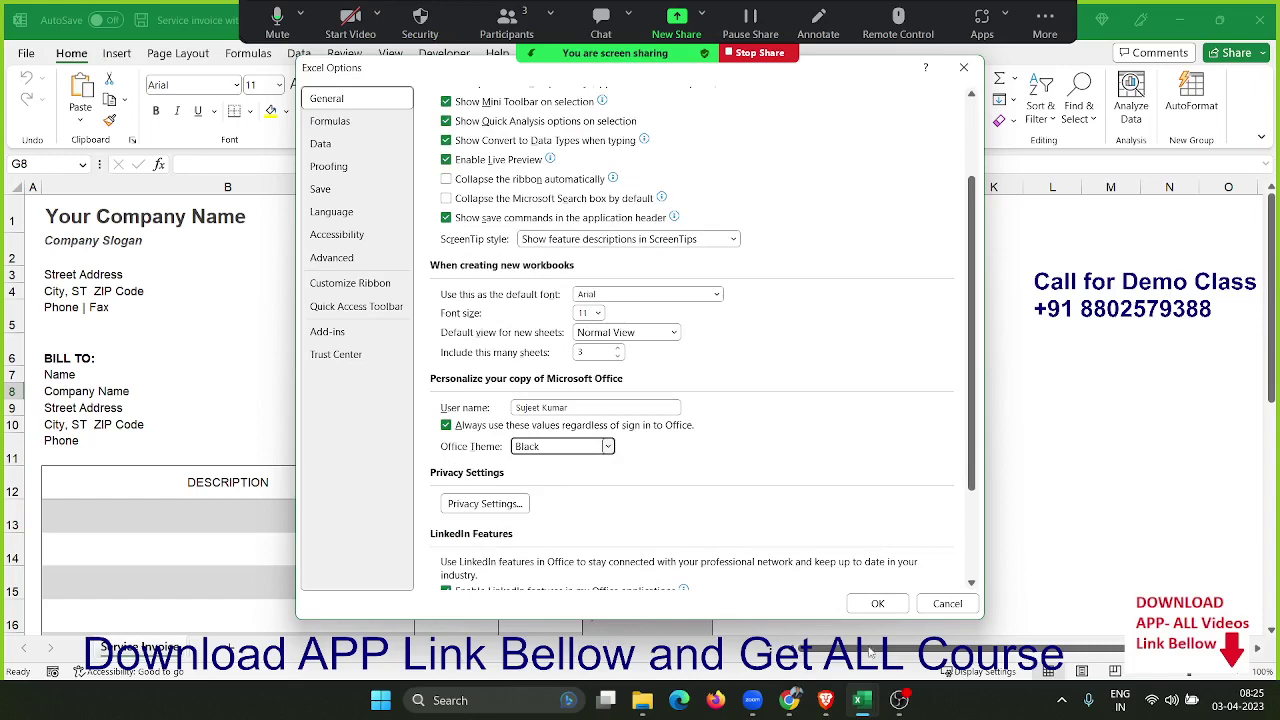
{"action": "left_click", "coordinate": [884, 607]}
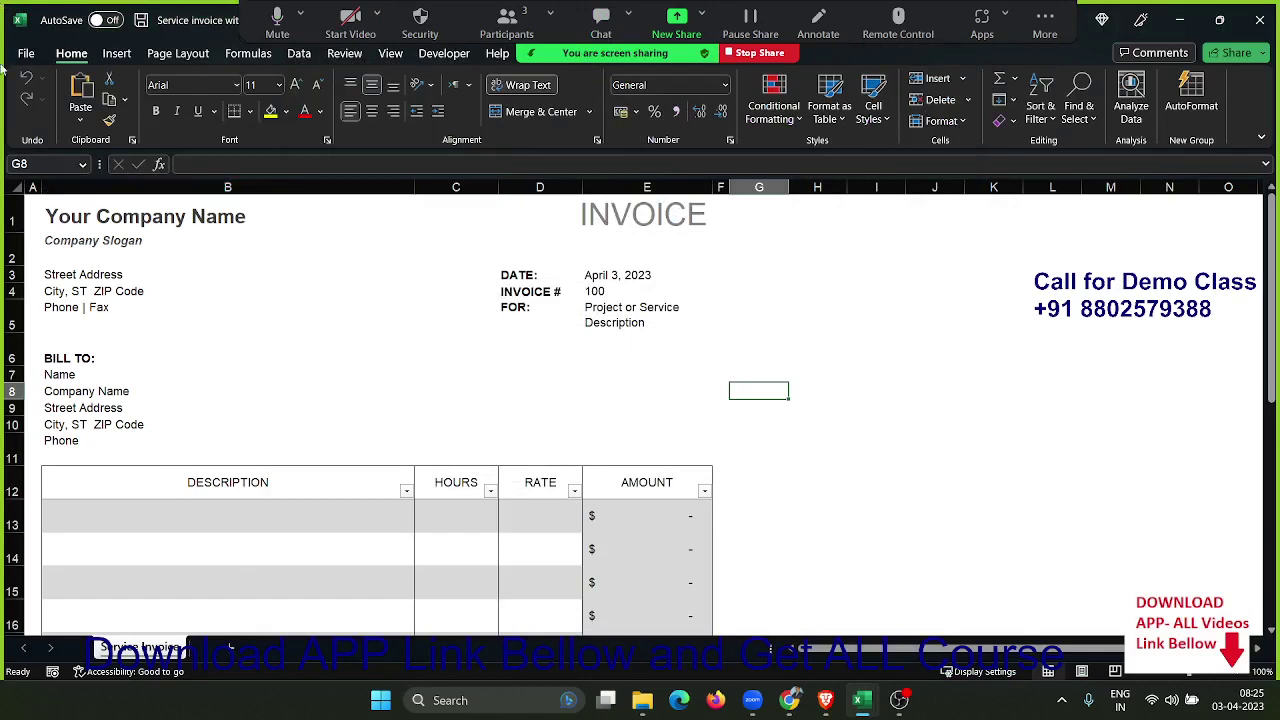
Step: Change the Office Theme to Use system setting in Excel Options
{"action": "left_click", "coordinate": [35, 60]}
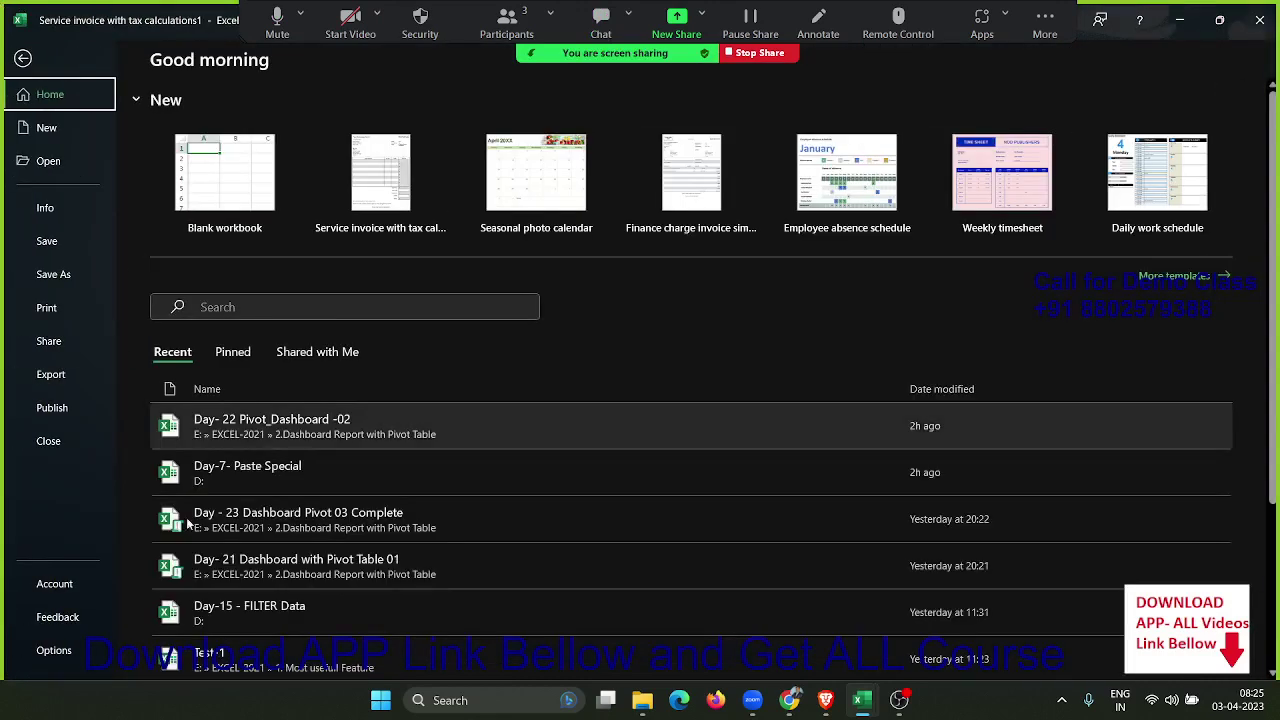
{"action": "left_click", "coordinate": [45, 650]}
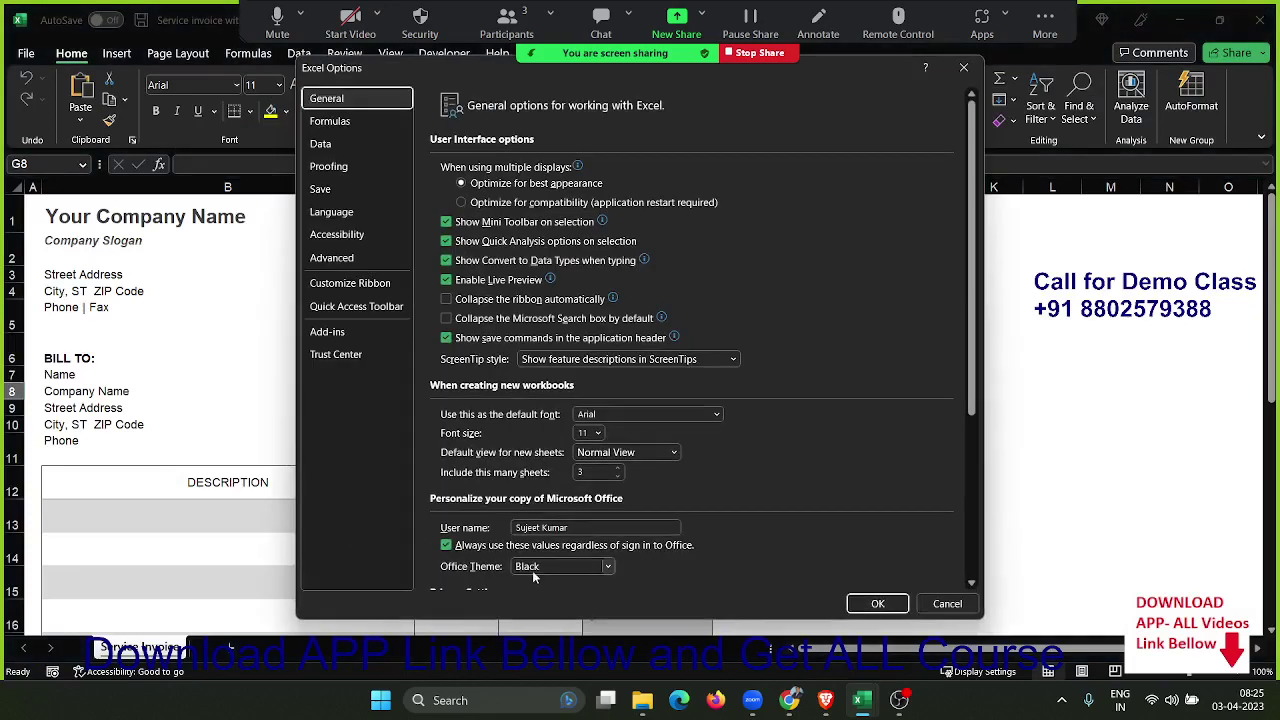
{"action": "left_click", "coordinate": [534, 572]}
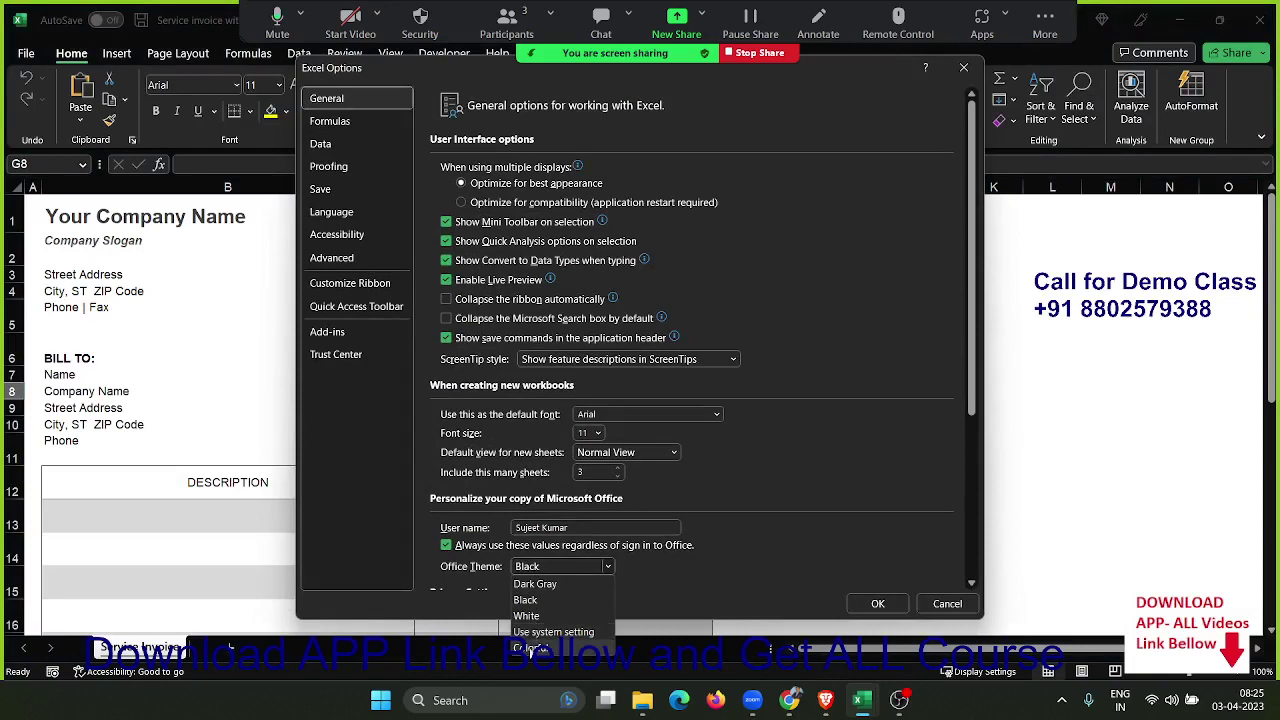
{"action": "left_click", "coordinate": [528, 633]}
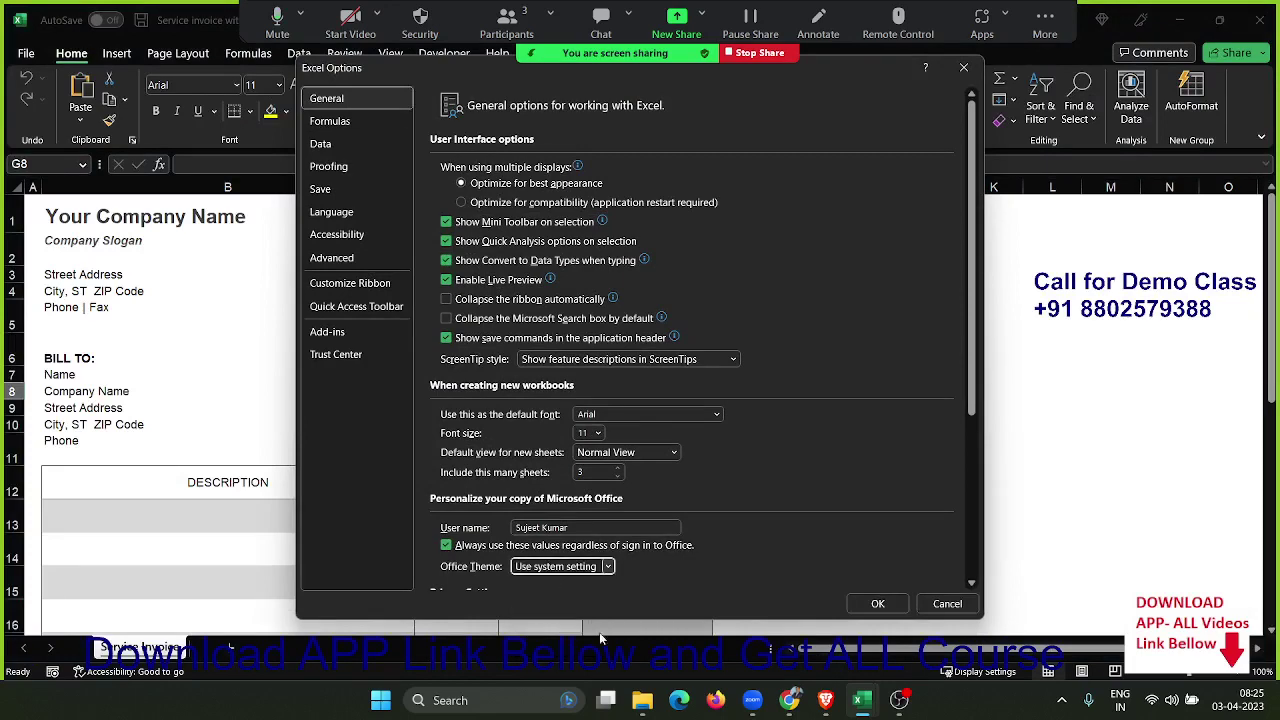
{"action": "left_click", "coordinate": [877, 604]}
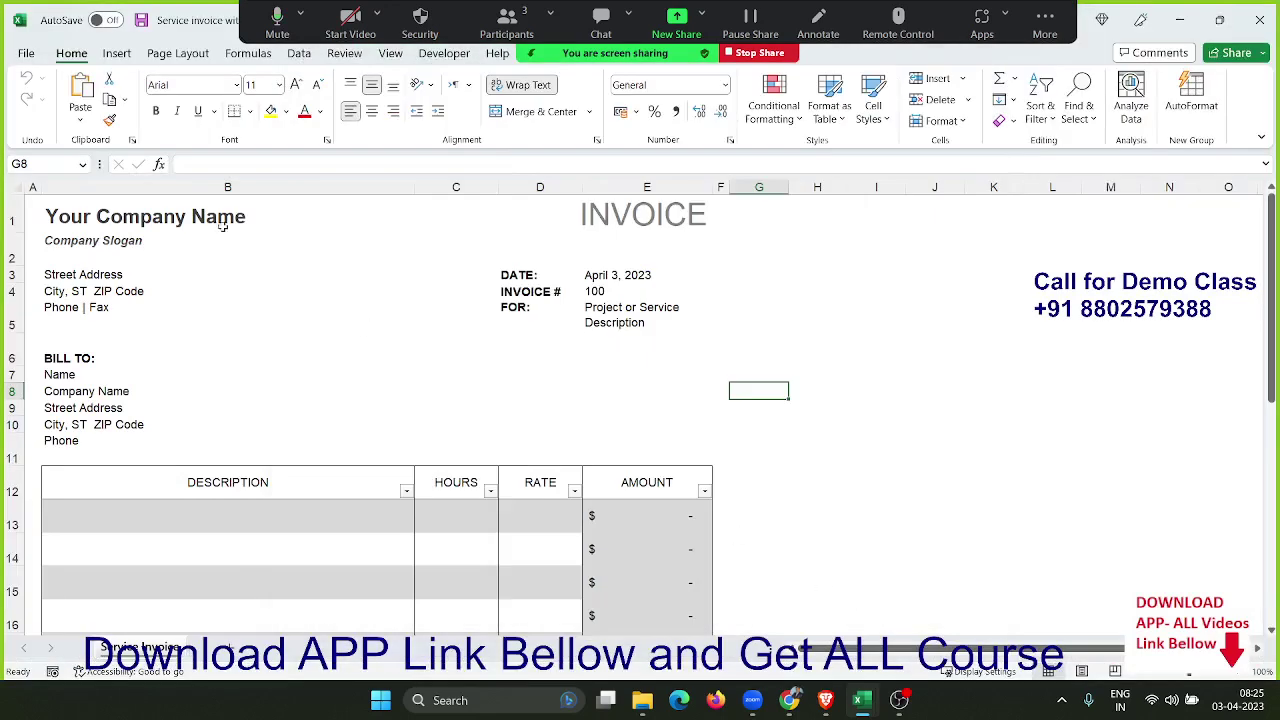
Step: Set the Office Theme back to Colorful, then reopen Excel Options
{"action": "left_click", "coordinate": [27, 55]}
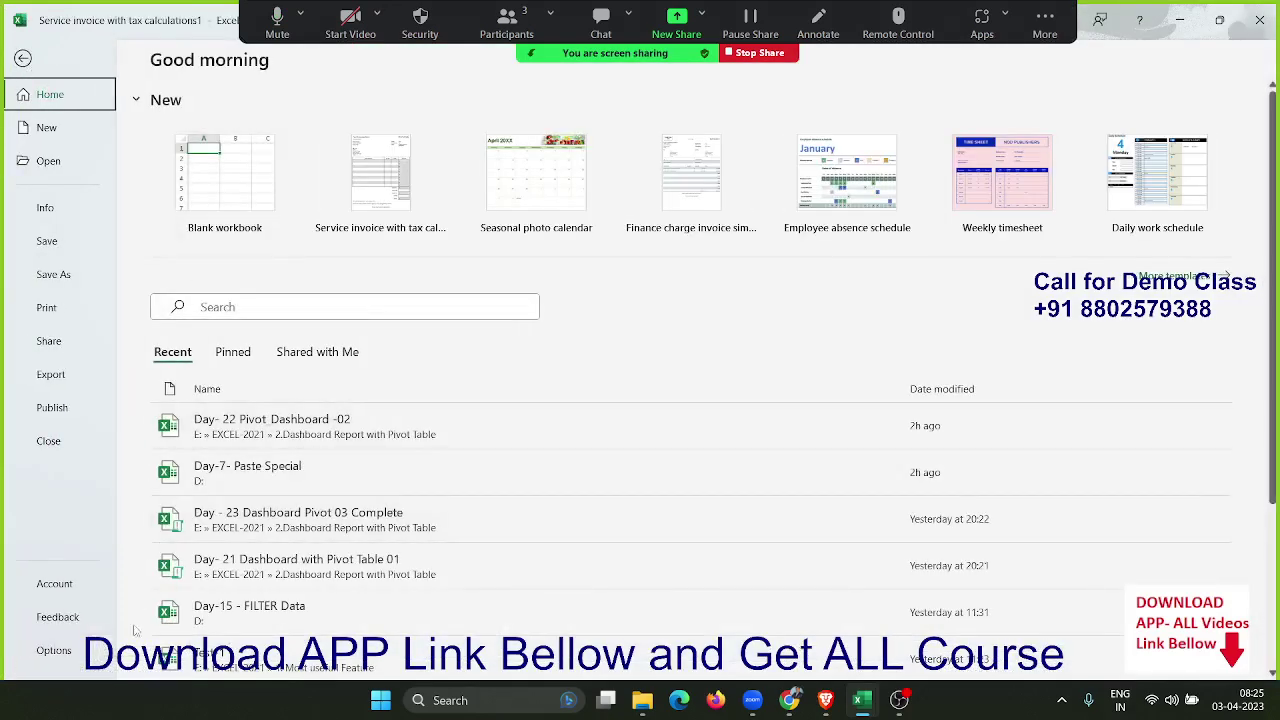
{"action": "left_click", "coordinate": [70, 651]}
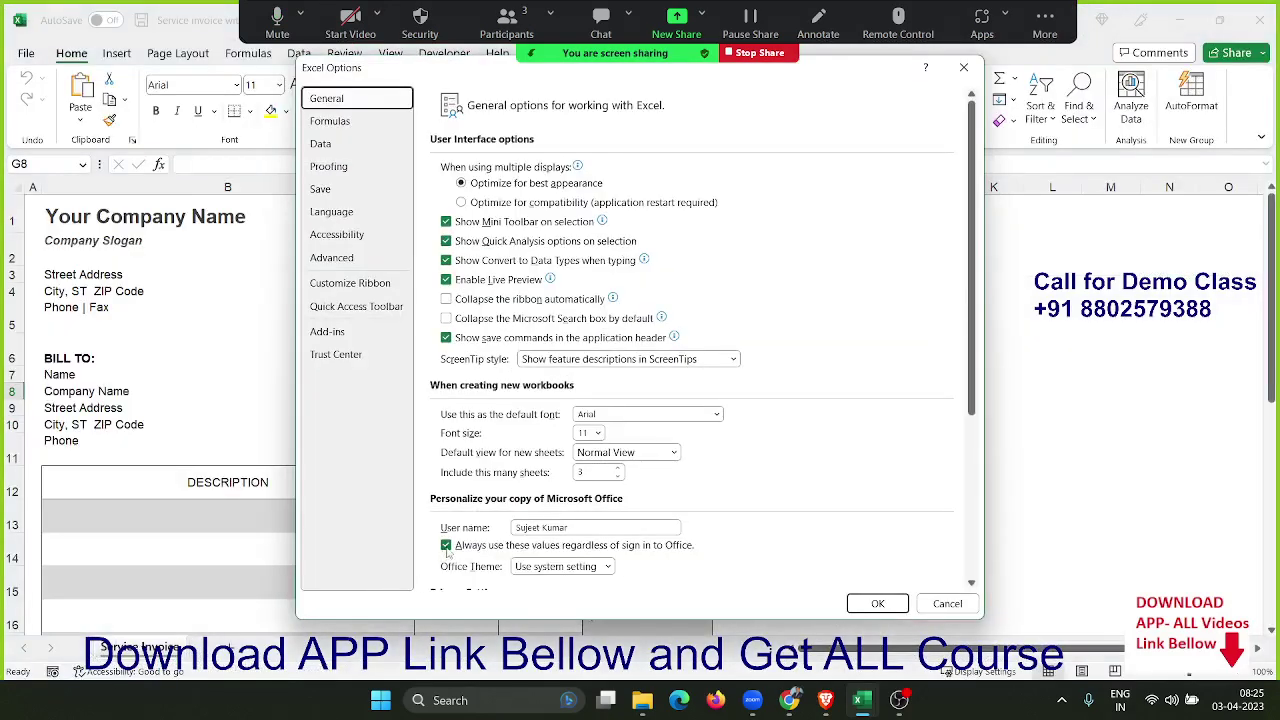
{"action": "left_click", "coordinate": [547, 568]}
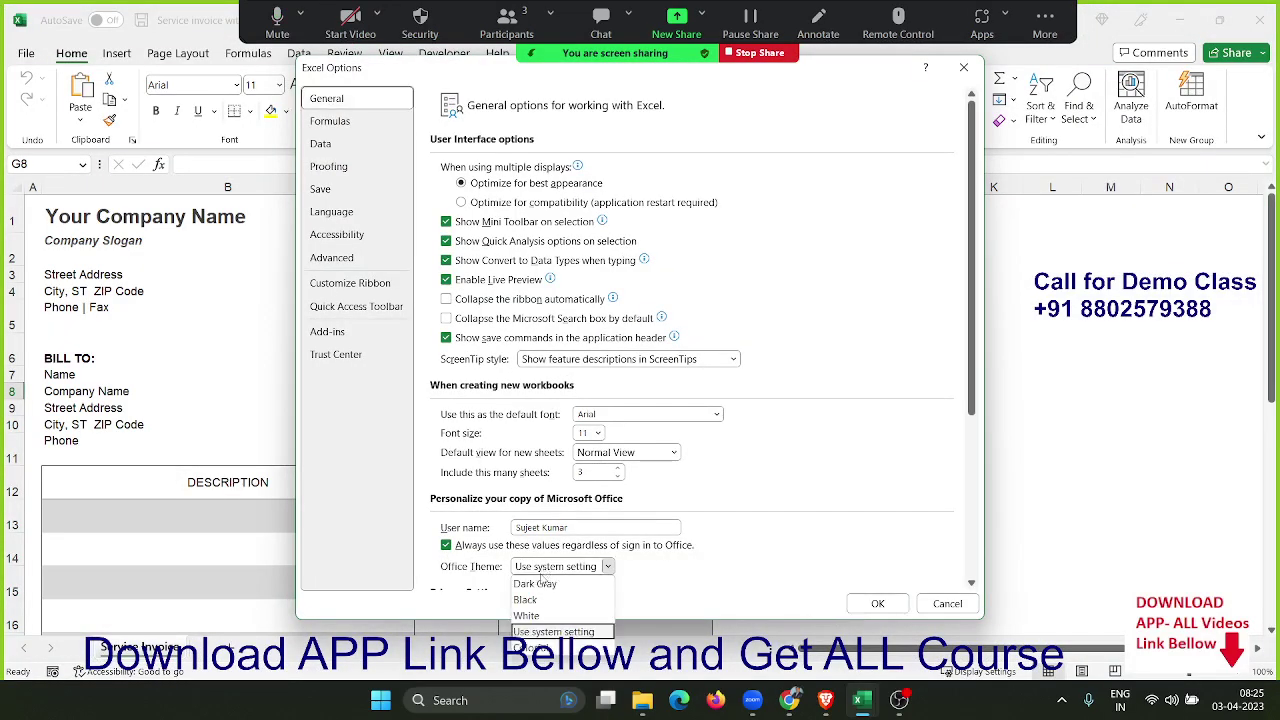
{"action": "left_click", "coordinate": [531, 648]}
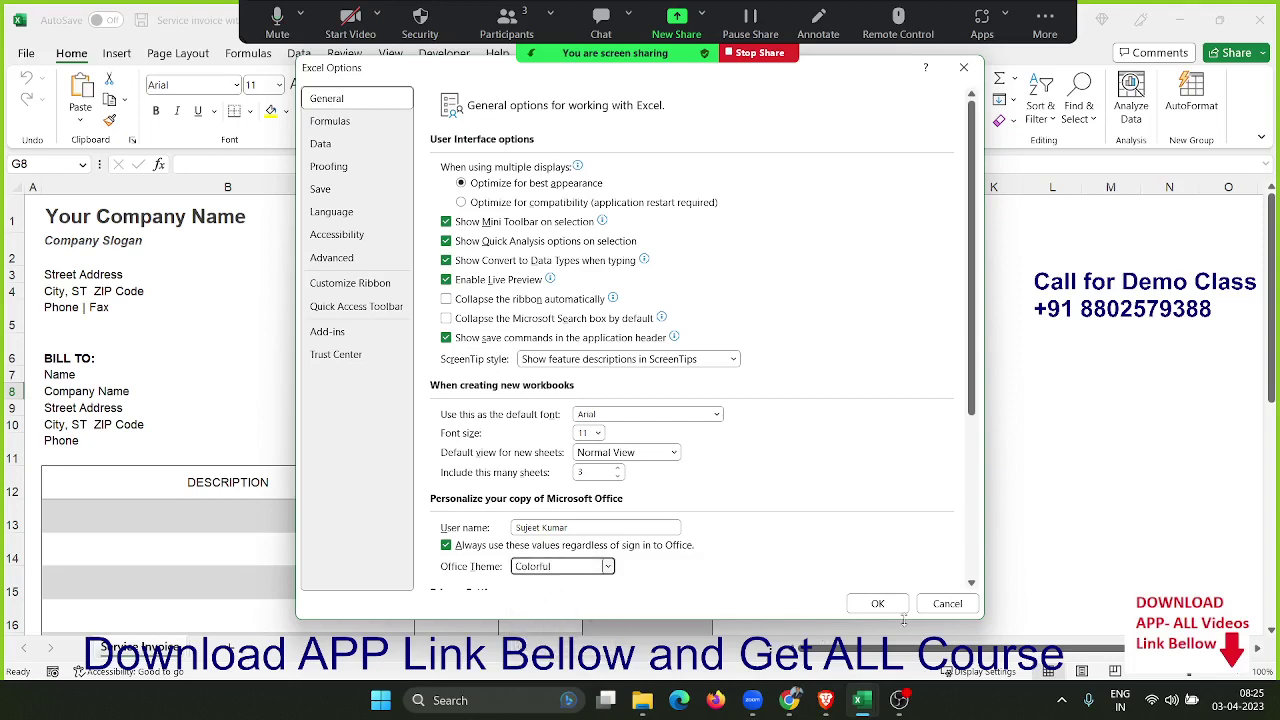
{"action": "left_click", "coordinate": [877, 603]}
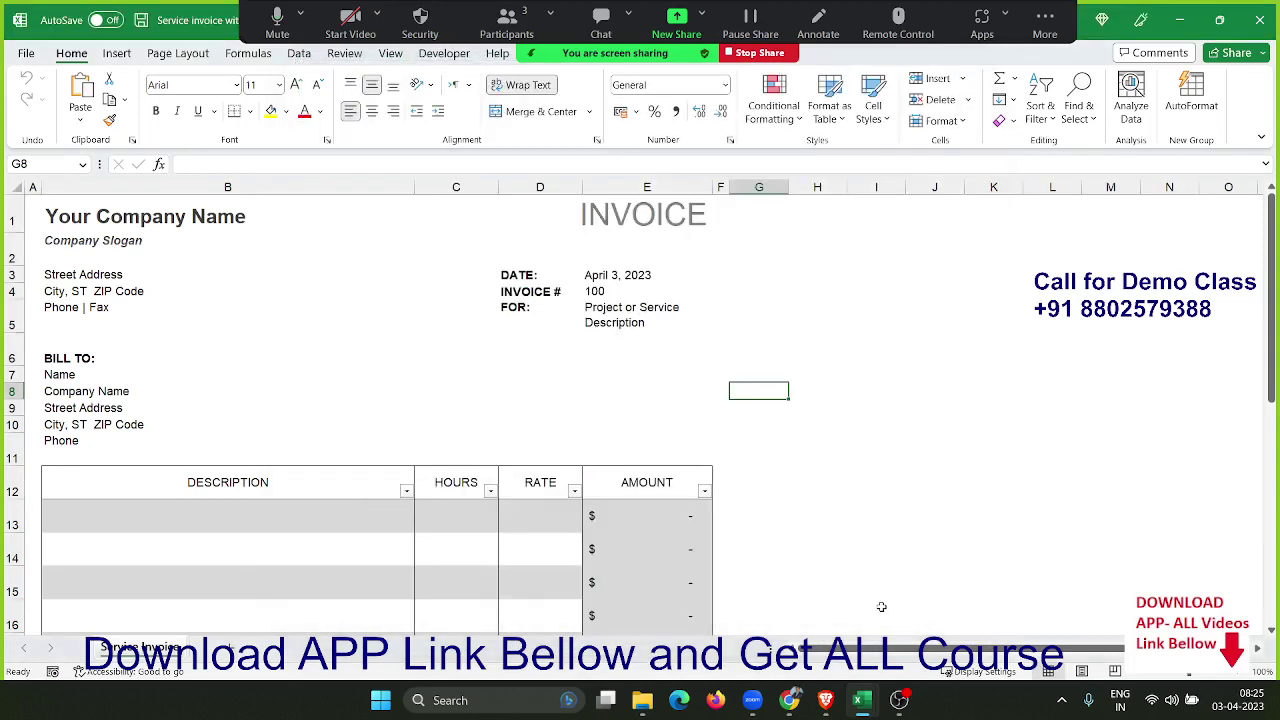
{"action": "left_click", "coordinate": [24, 60]}
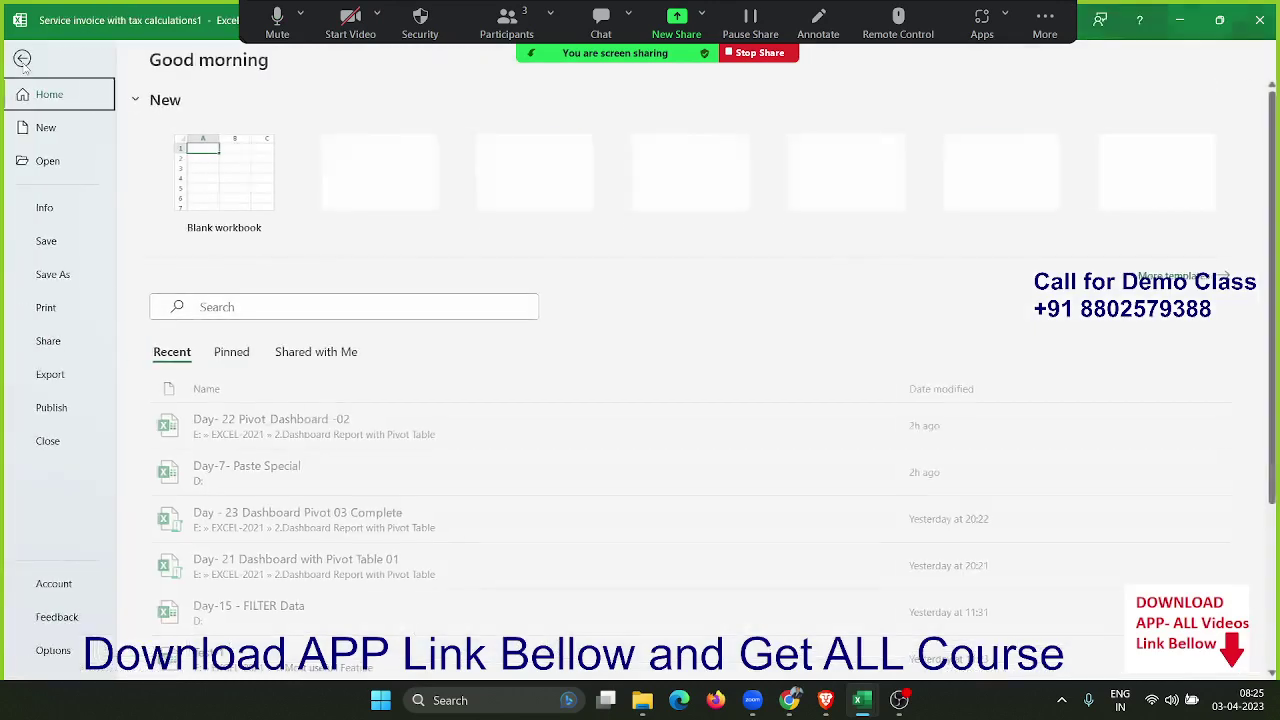
{"action": "left_click", "coordinate": [54, 650]}
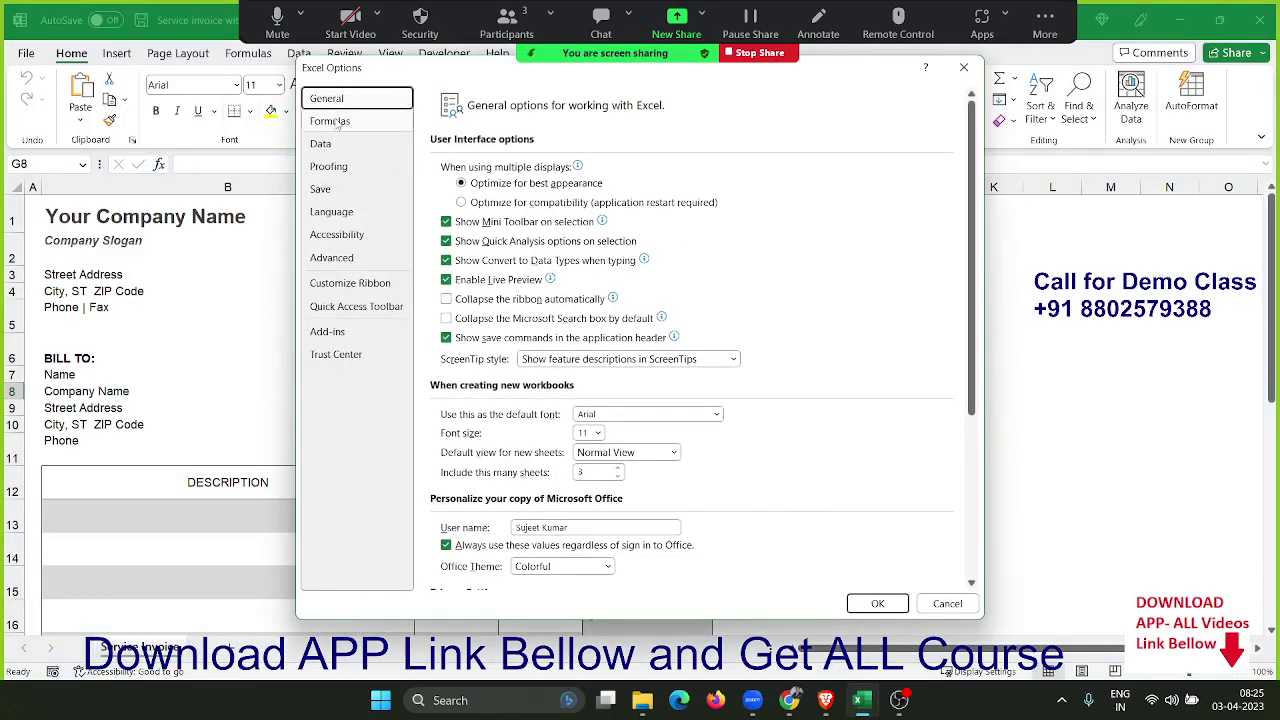
Step: Review the Formulas, Data and Proofing pages of Excel Options, then close it unchanged
{"action": "left_click", "coordinate": [337, 123]}
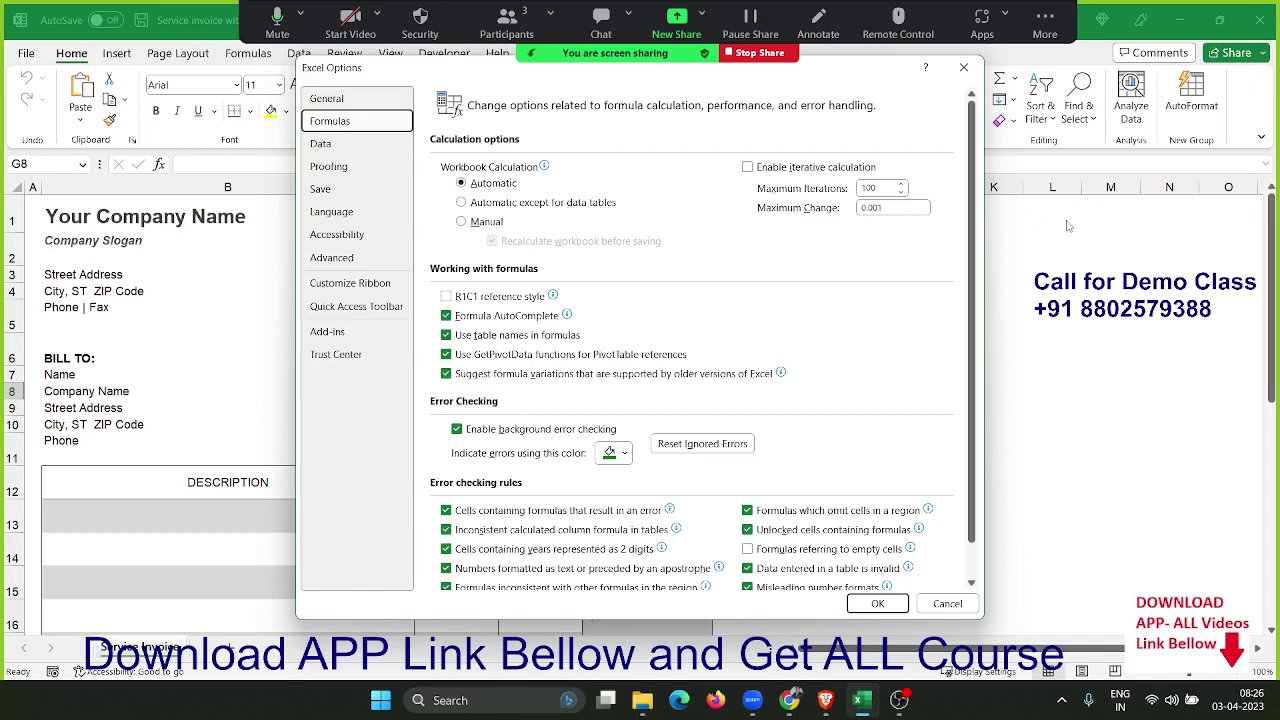
{"action": "left_click", "coordinate": [320, 144]}
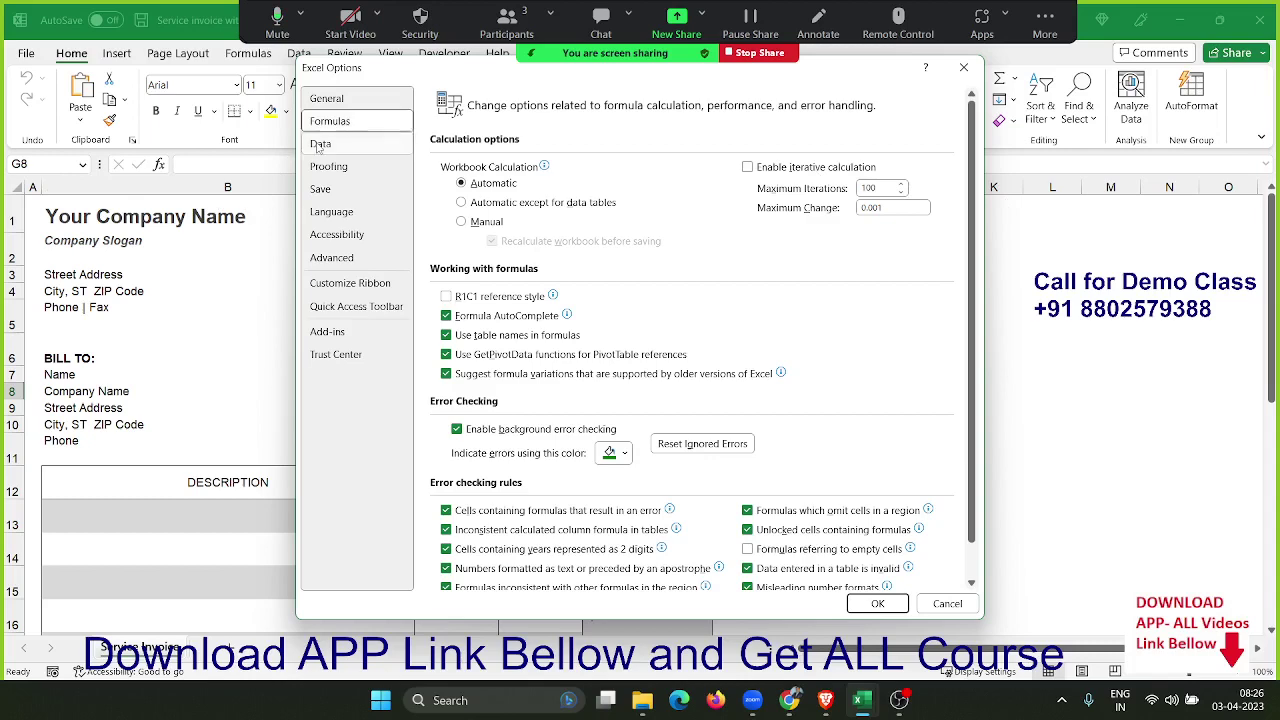
{"action": "left_click", "coordinate": [326, 168]}
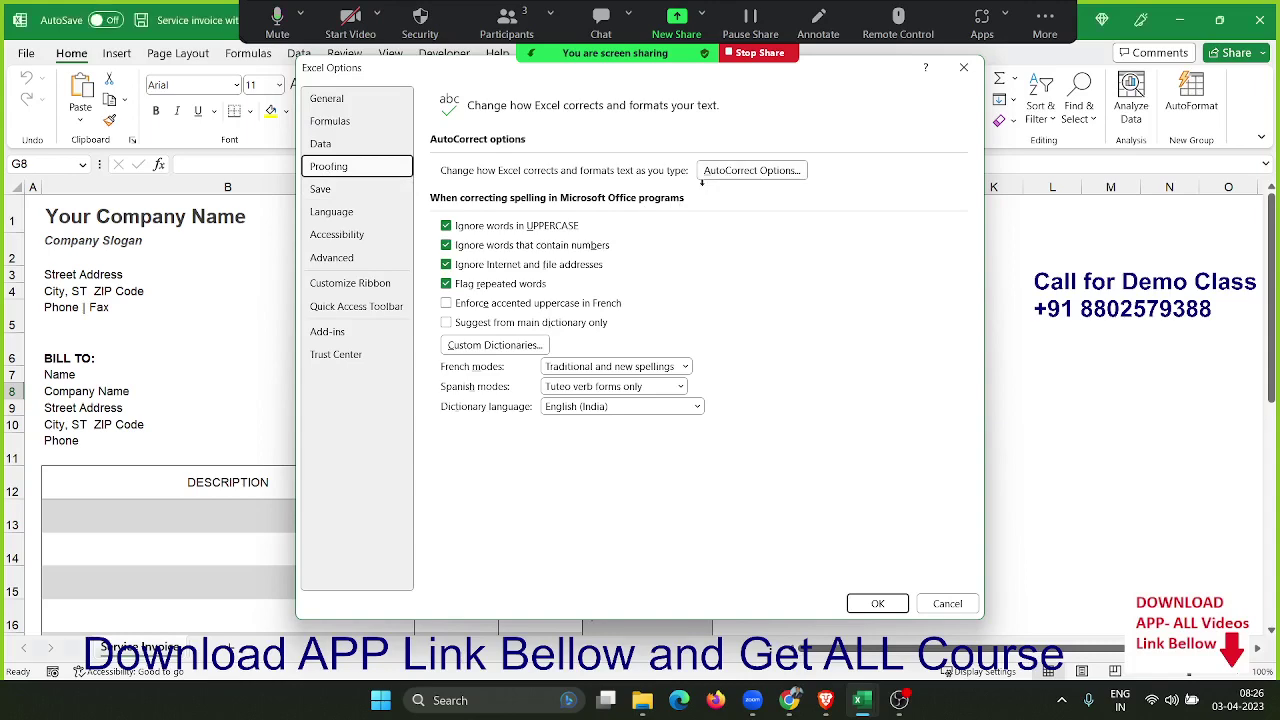
{"action": "key", "text": "Escape"}
Step: Enter 'Microsoft Office' in G8 using the MS AutoCorrect shortcut
{"action": "type", "text": "MS"}
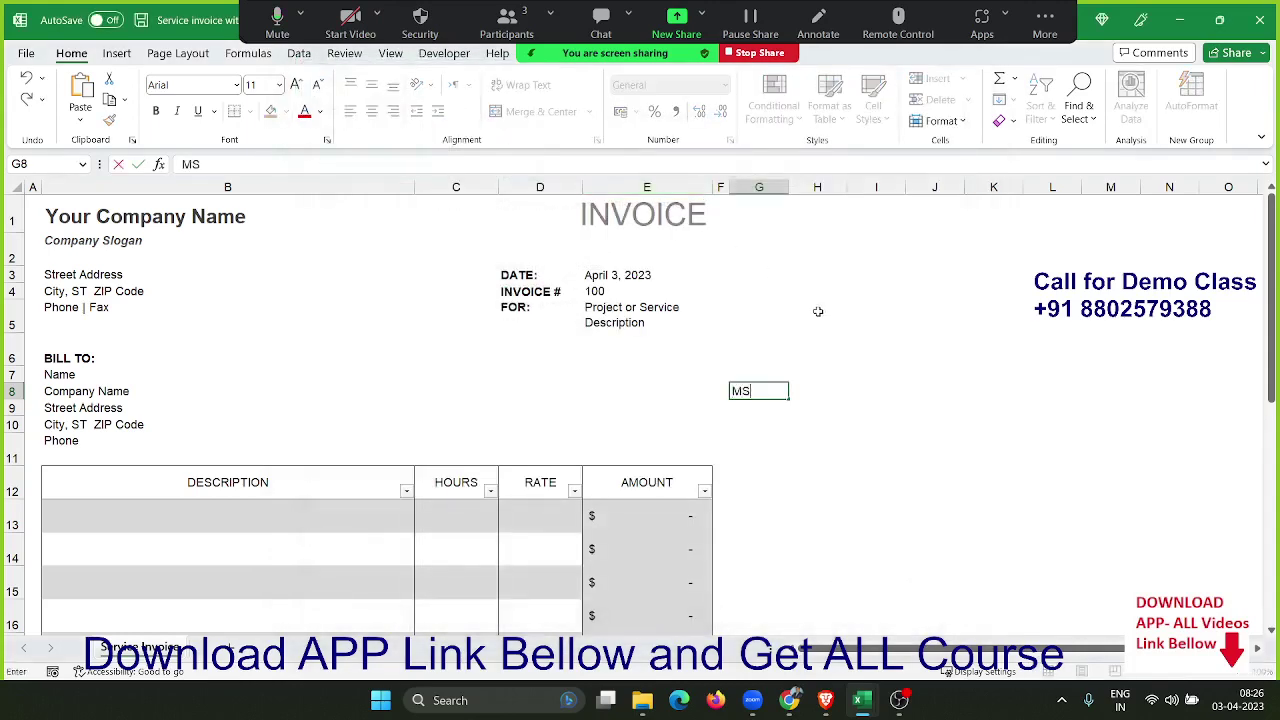
{"action": "key", "text": "space"}
{"action": "key", "text": "Return"}
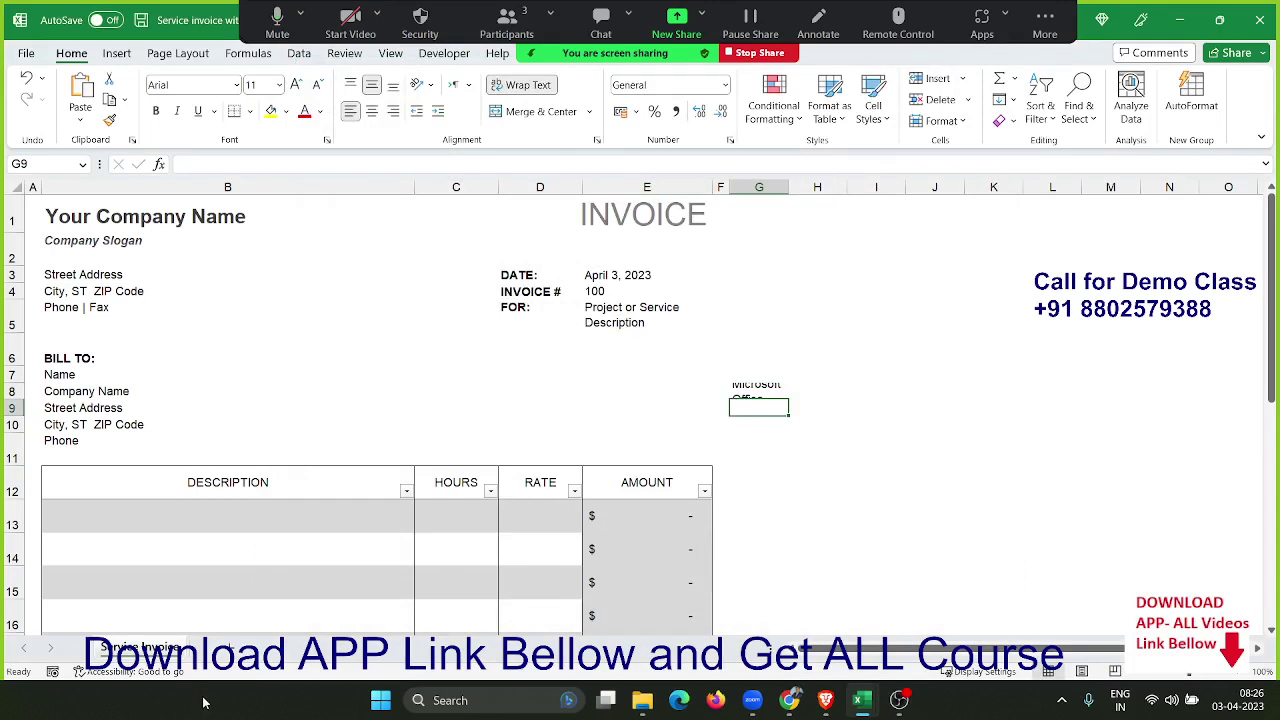
Step: Add a new sheet and type the DS shortcut into C14 for 'Daily Sales Report 2022'
{"action": "left_click", "coordinate": [228, 648]}
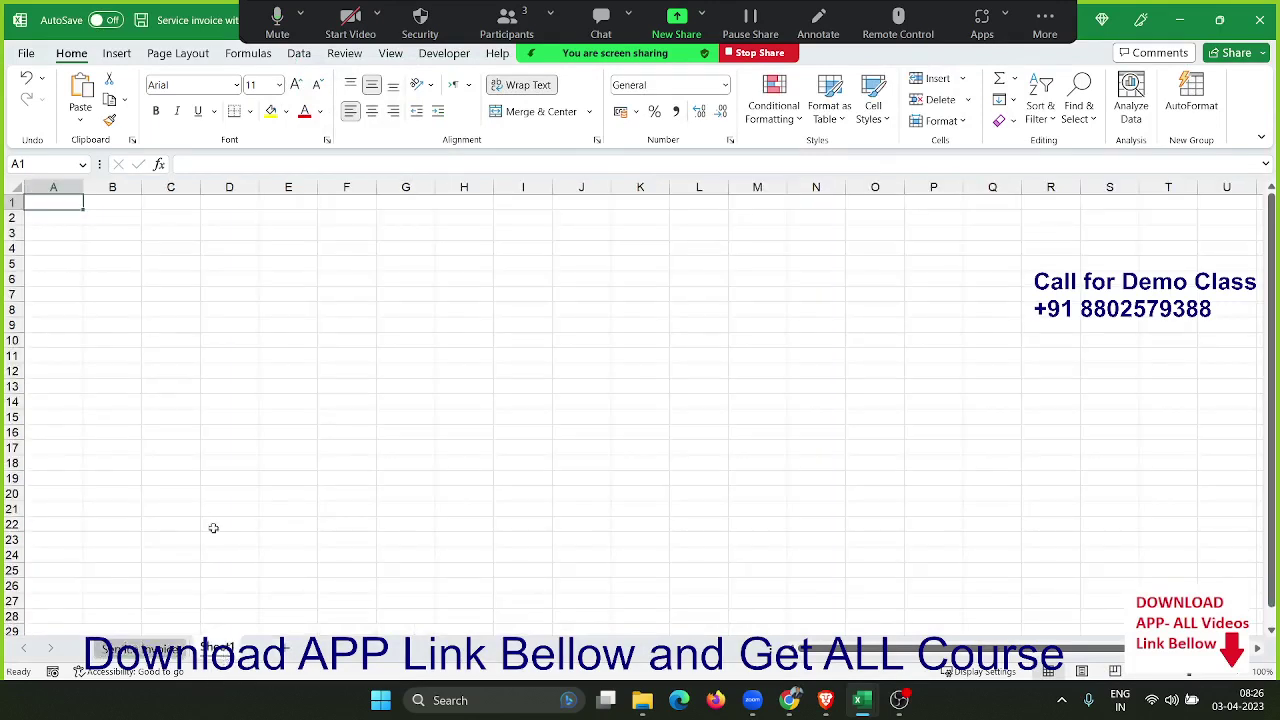
{"action": "left_click", "coordinate": [198, 402]}
{"action": "type", "text": "DS"}
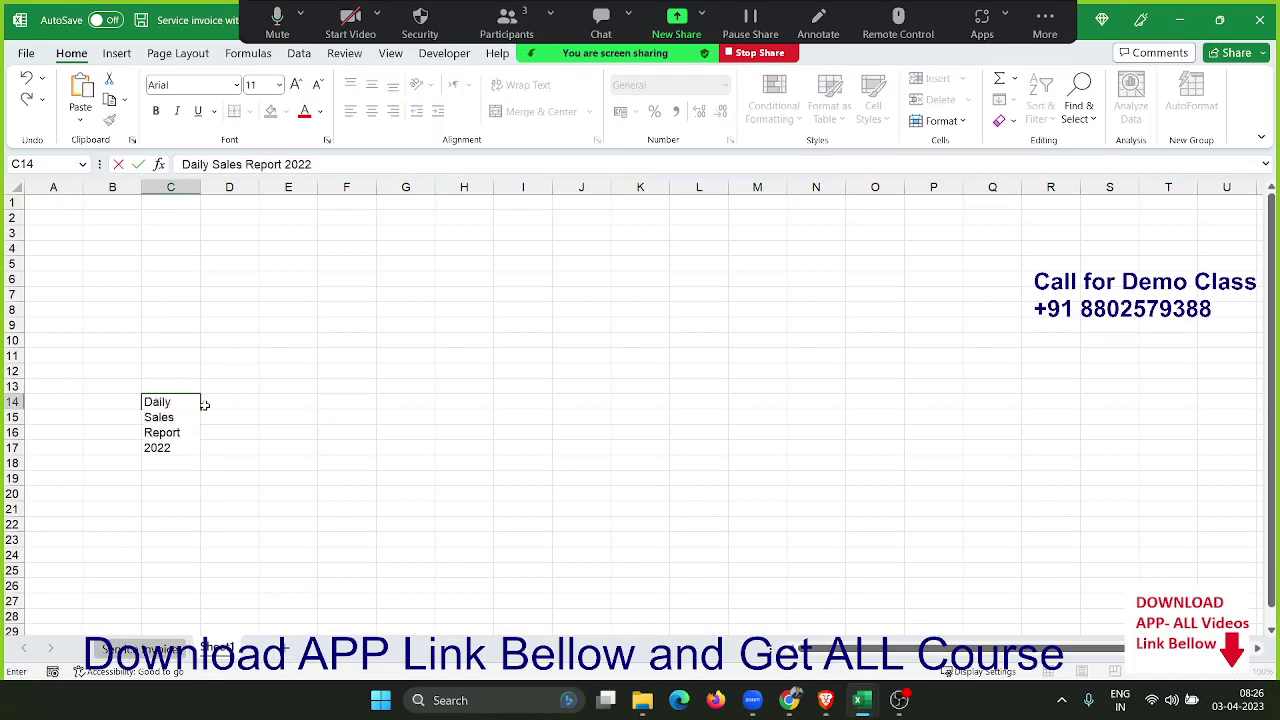
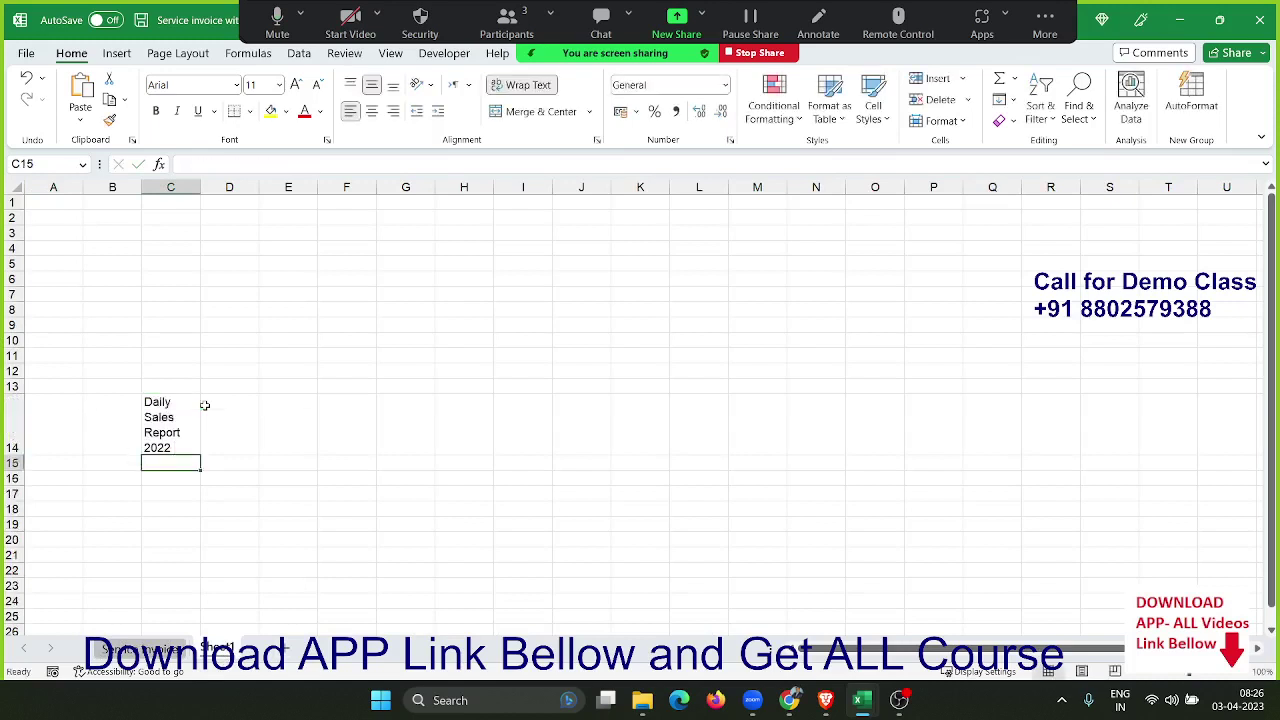
Step: Enter MS in D14 so AutoCorrect expands it to Microsoft Office
{"action": "key", "text": "Right"}
{"action": "left_click", "coordinate": [204, 405]}
{"action": "type", "text": "MS"}
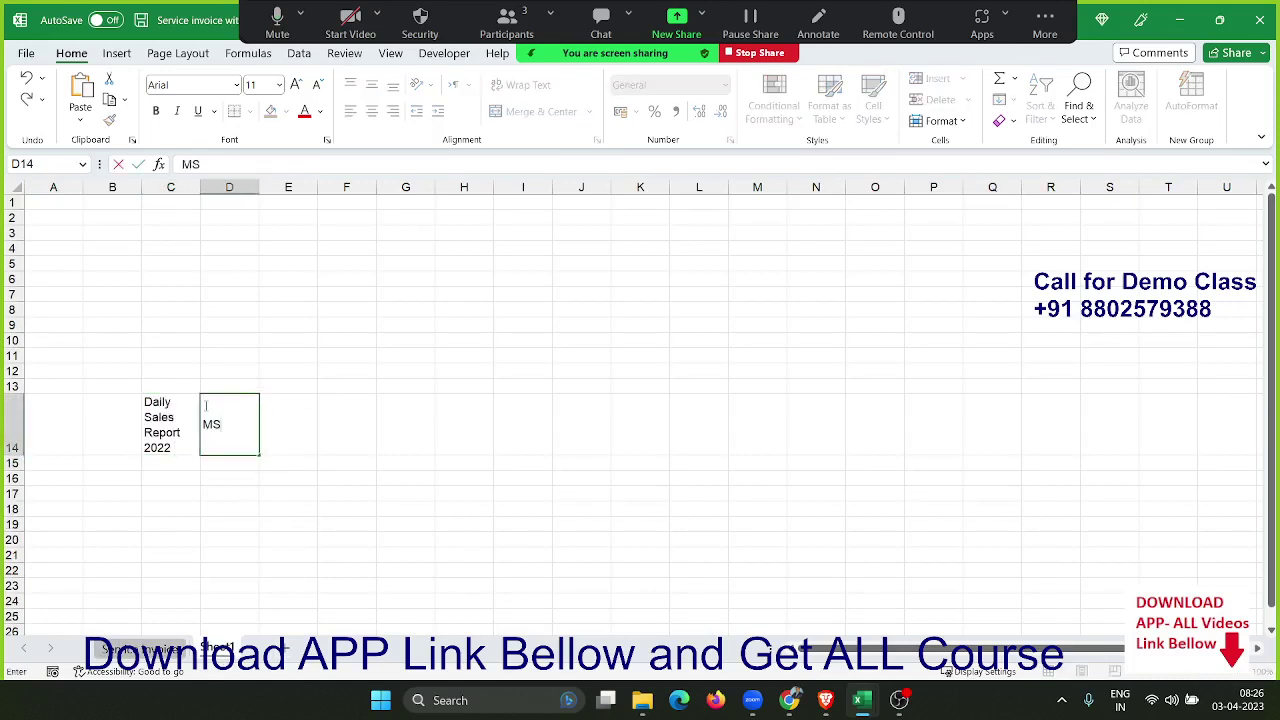
{"action": "key", "text": "Tab"}
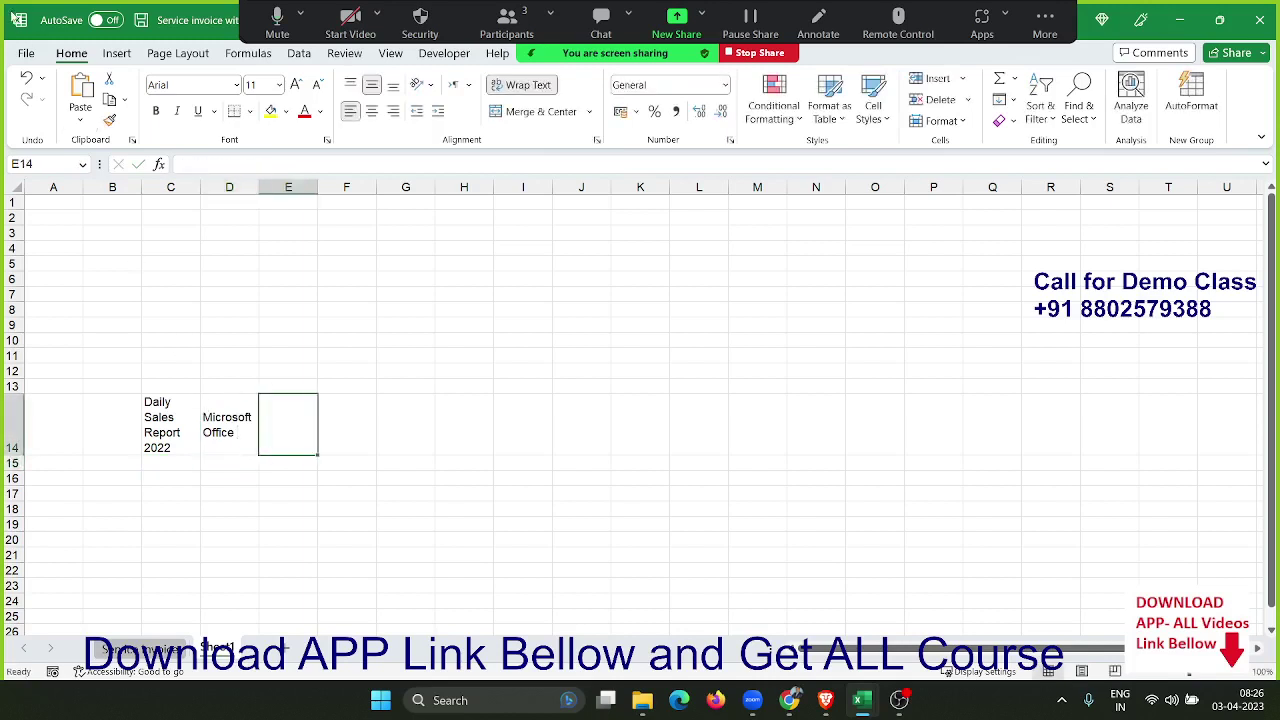
Step: Replace the DL abbreviation with New Delhi in E14
{"action": "type", "text": "DL"}
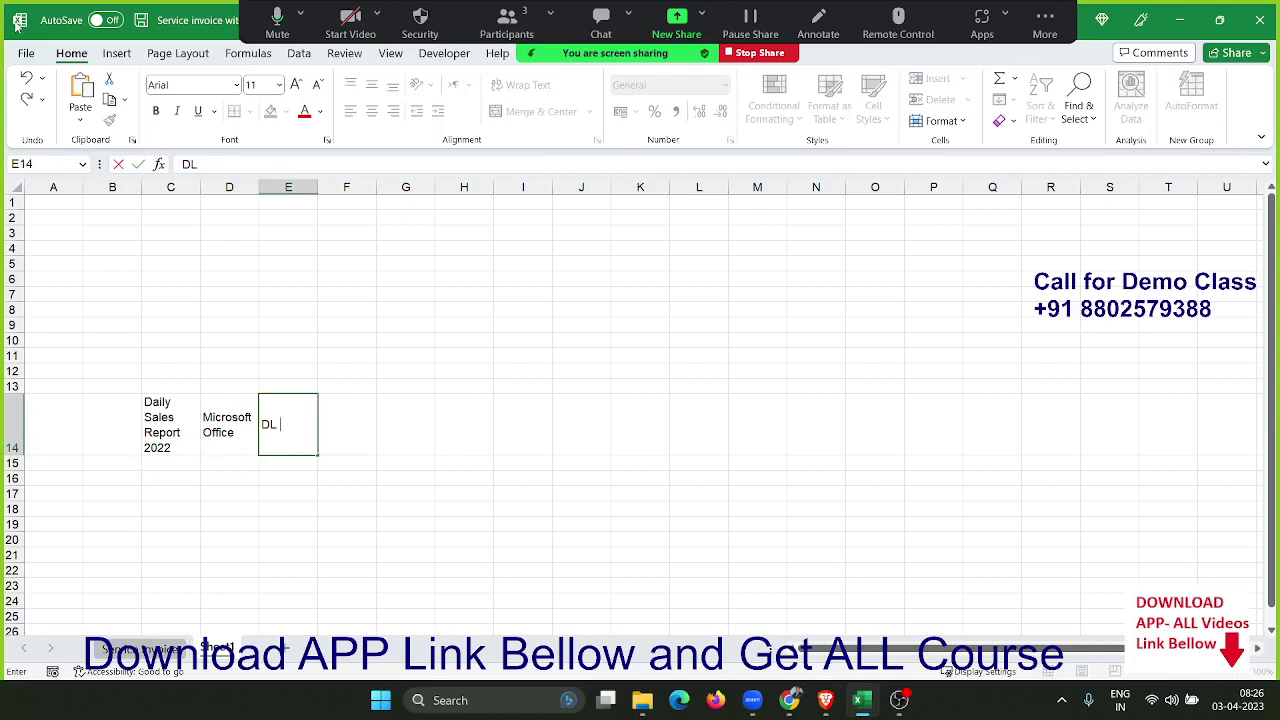
{"action": "key", "text": "BackSpace"}
{"action": "key", "text": "BackSpace"}
{"action": "type", "text": "Ne"}
{"action": "type", "text": "w Delhi"}
{"action": "key", "text": "Return"}
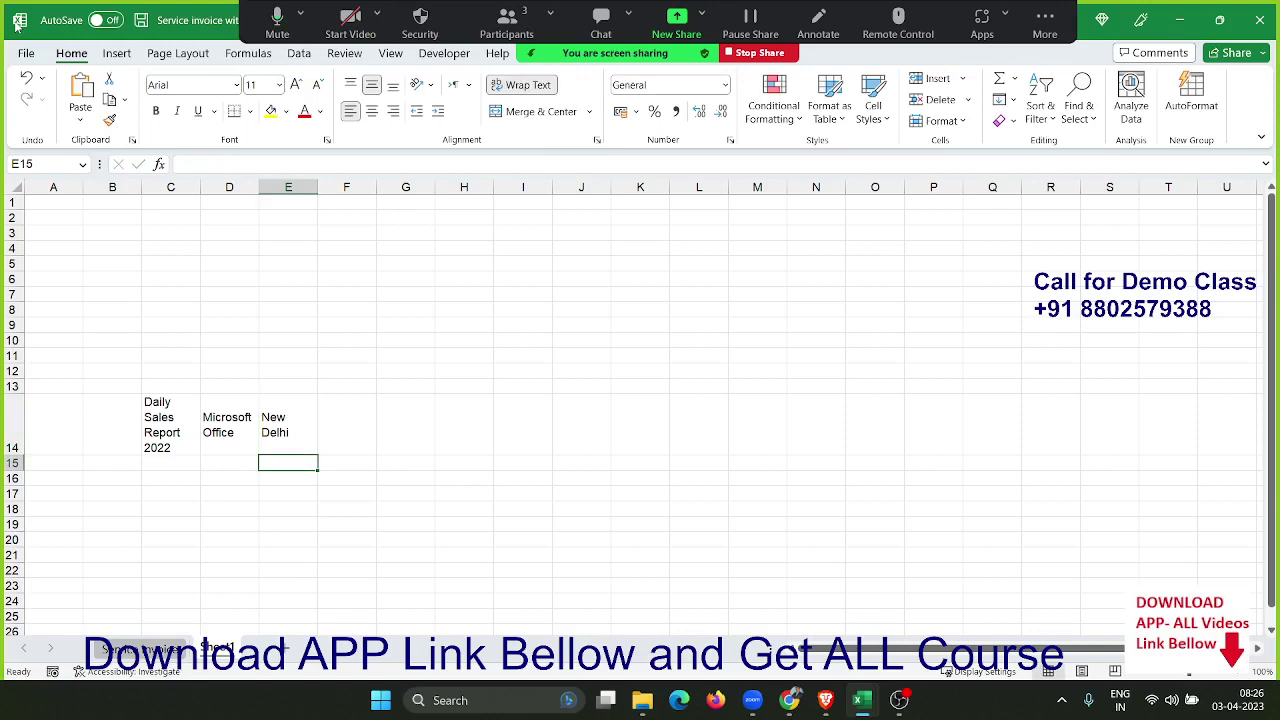
Step: Open AutoCorrect Options from the Proofing page of Excel Options
{"action": "left_click", "coordinate": [26, 53]}
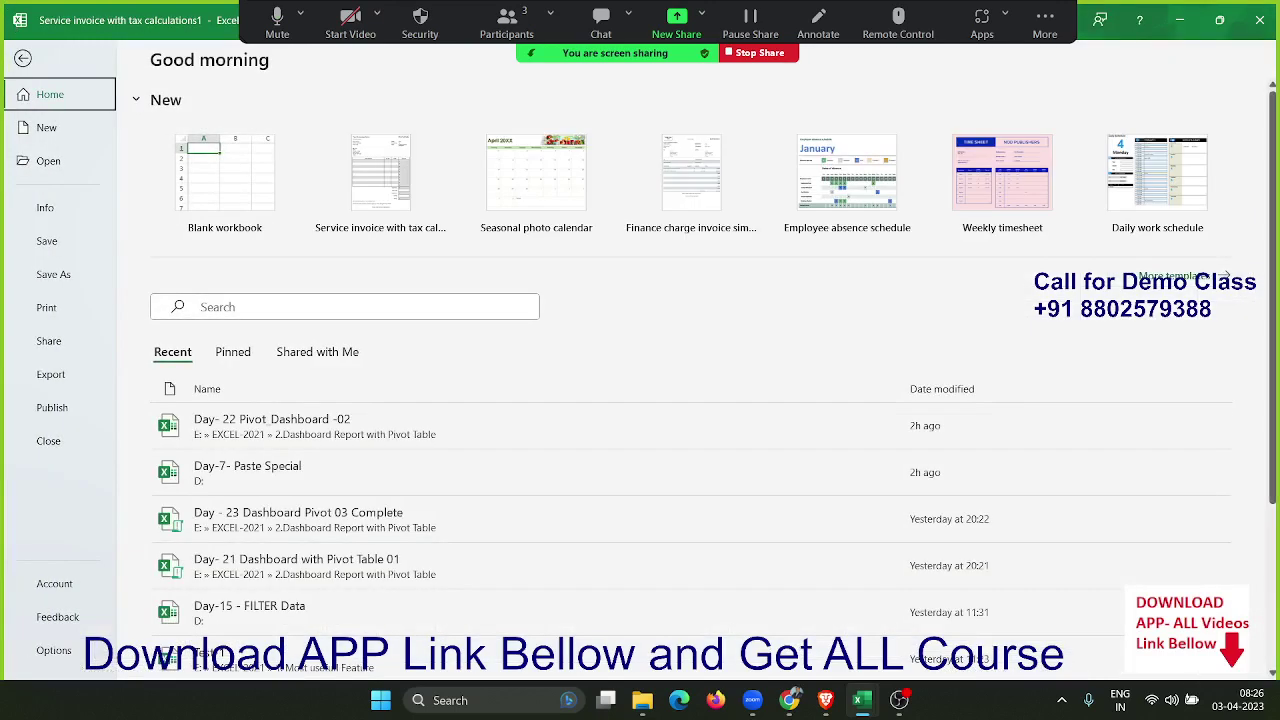
{"action": "left_click", "coordinate": [68, 648]}
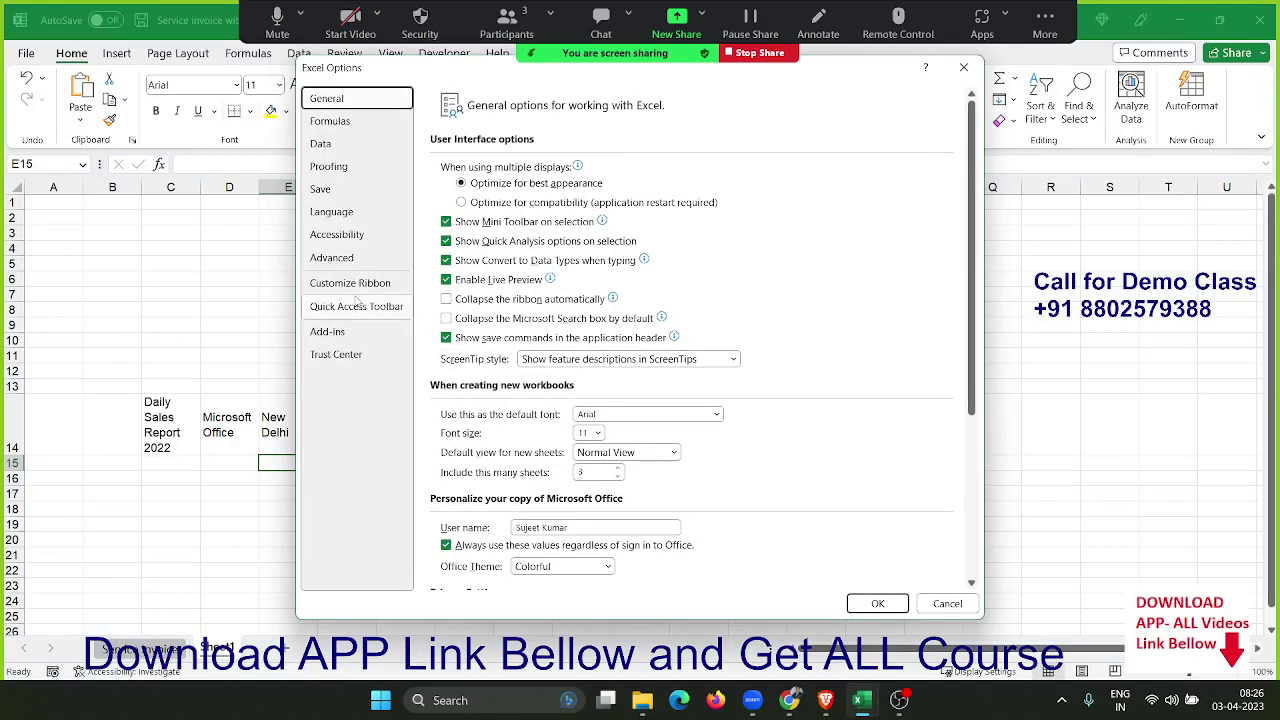
{"action": "left_click", "coordinate": [342, 171]}
{"action": "left_click", "coordinate": [712, 174]}
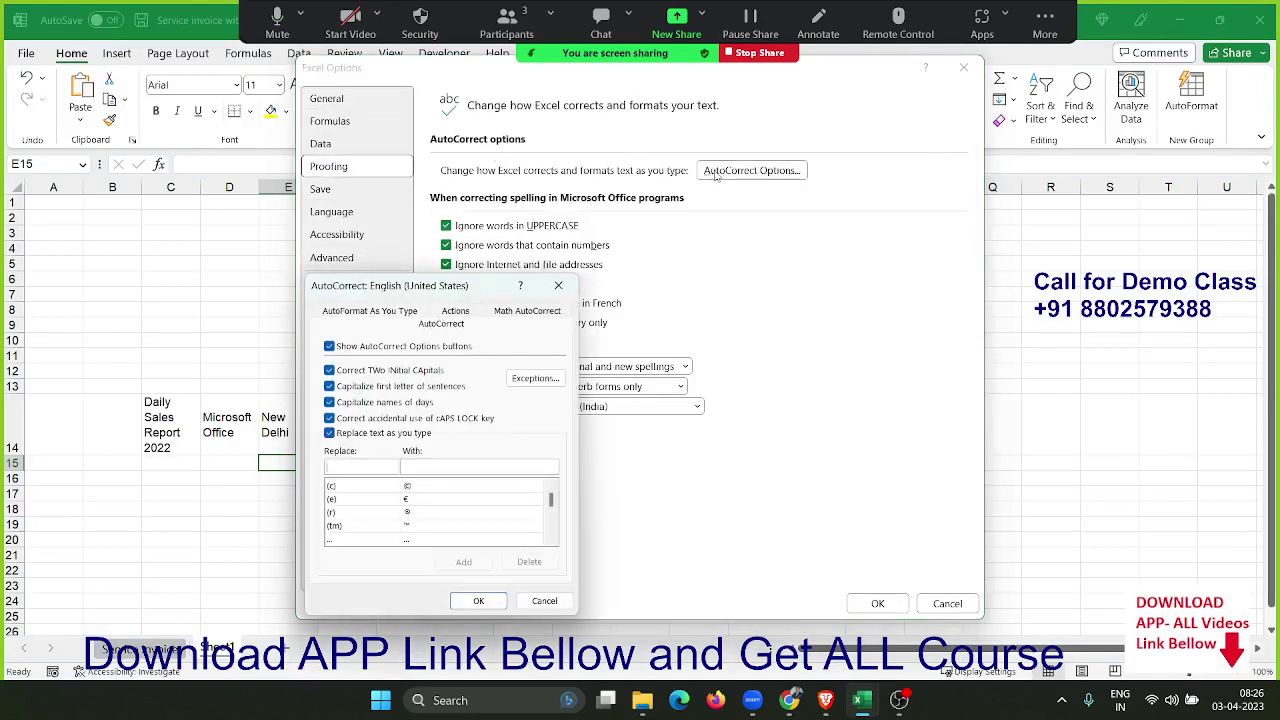
Step: Scroll through the built-in Replace/With list of AutoCorrect replacements
{"action": "scroll", "coordinate": [450, 508], "scroll_direction": "down", "scroll_amount": 5}
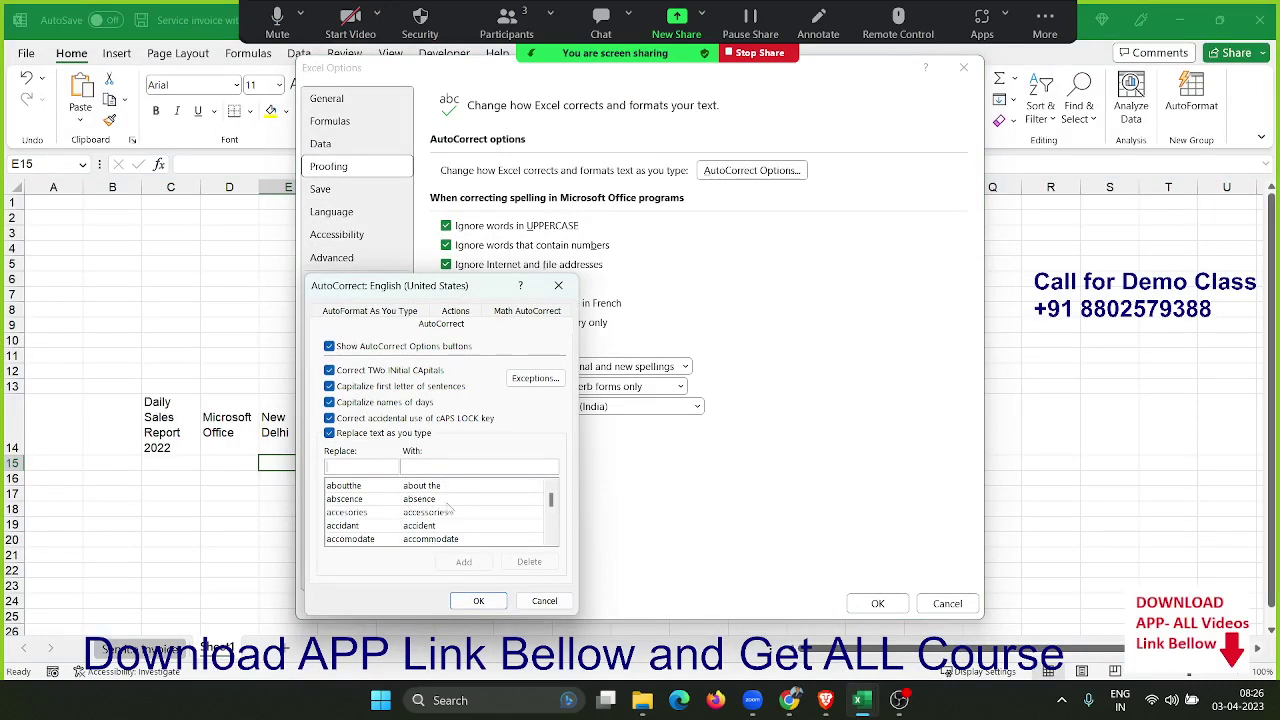
{"action": "scroll", "coordinate": [517, 505], "scroll_direction": "down", "scroll_amount": 2}
{"action": "scroll", "coordinate": [515, 506], "scroll_direction": "down", "scroll_amount": 2}
{"action": "scroll", "coordinate": [514, 507], "scroll_direction": "down", "scroll_amount": 2}
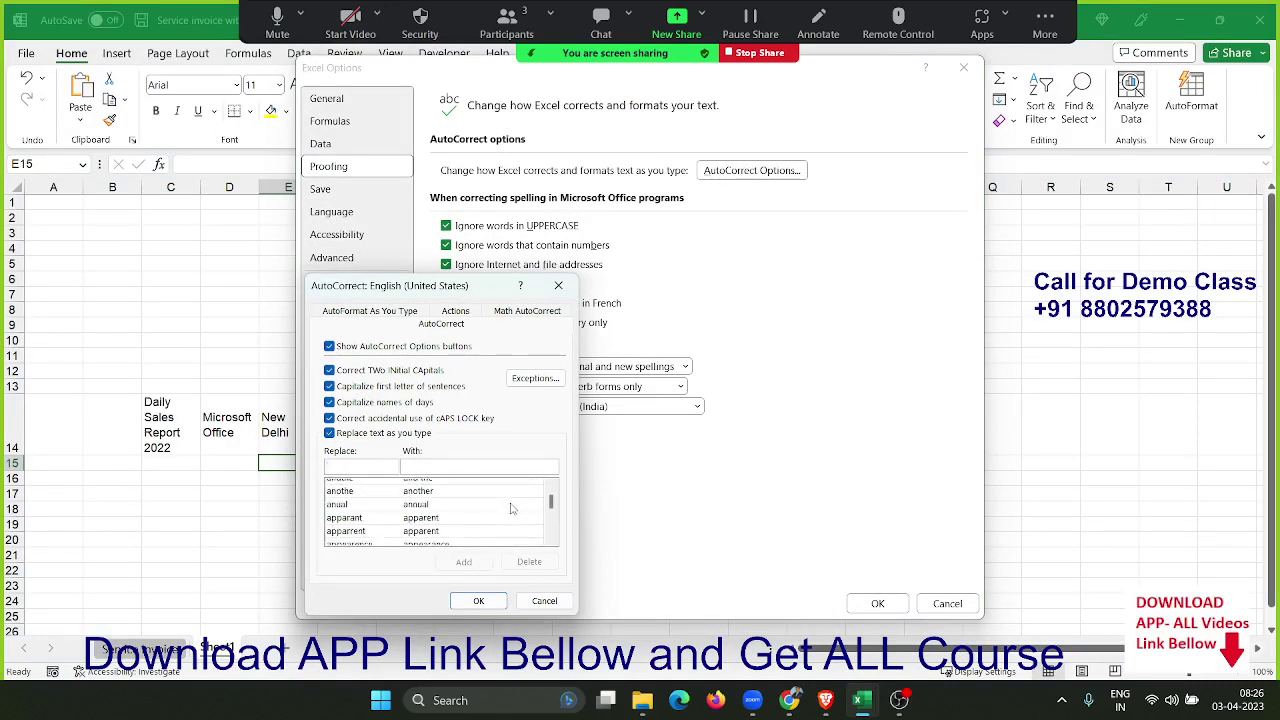
{"action": "scroll", "coordinate": [512, 508], "scroll_direction": "down", "scroll_amount": 2}
{"action": "scroll", "coordinate": [511, 508], "scroll_direction": "down", "scroll_amount": 3}
{"action": "scroll", "coordinate": [513, 507], "scroll_direction": "down", "scroll_amount": 3}
{"action": "scroll", "coordinate": [514, 507], "scroll_direction": "down", "scroll_amount": 3}
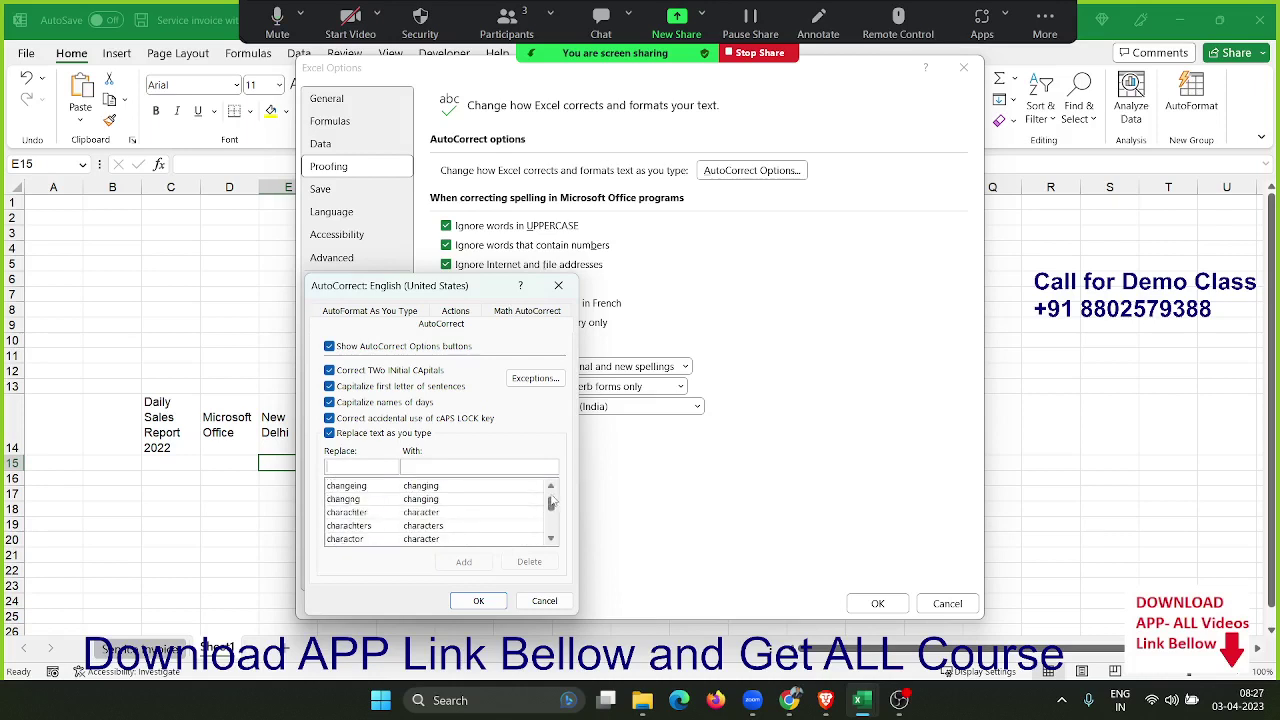
{"action": "left_click_drag", "start_coordinate": [550, 505], "coordinate": [552, 527]}
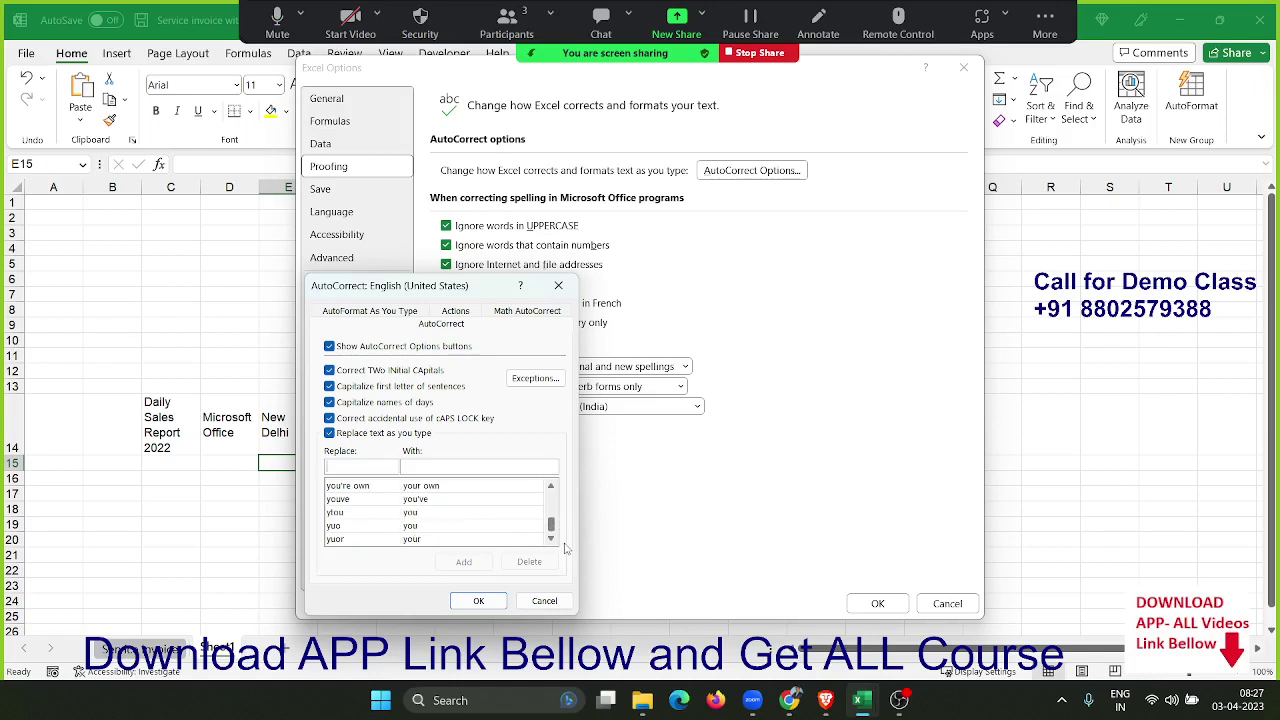
{"action": "left_click_drag", "start_coordinate": [551, 524], "coordinate": [551, 503]}
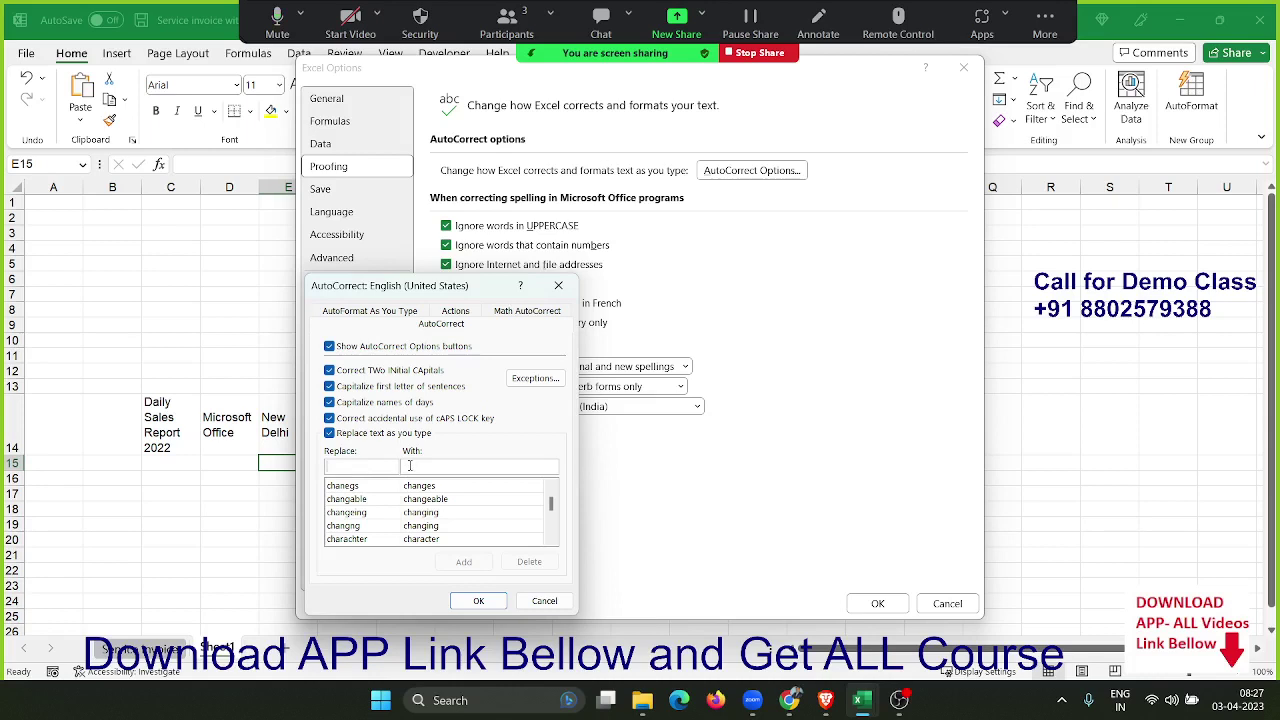
Step: Add an AutoCorrect entry replacing ADV with Advanced Excel Training and close both dialogs
{"action": "type", "text": "A"}
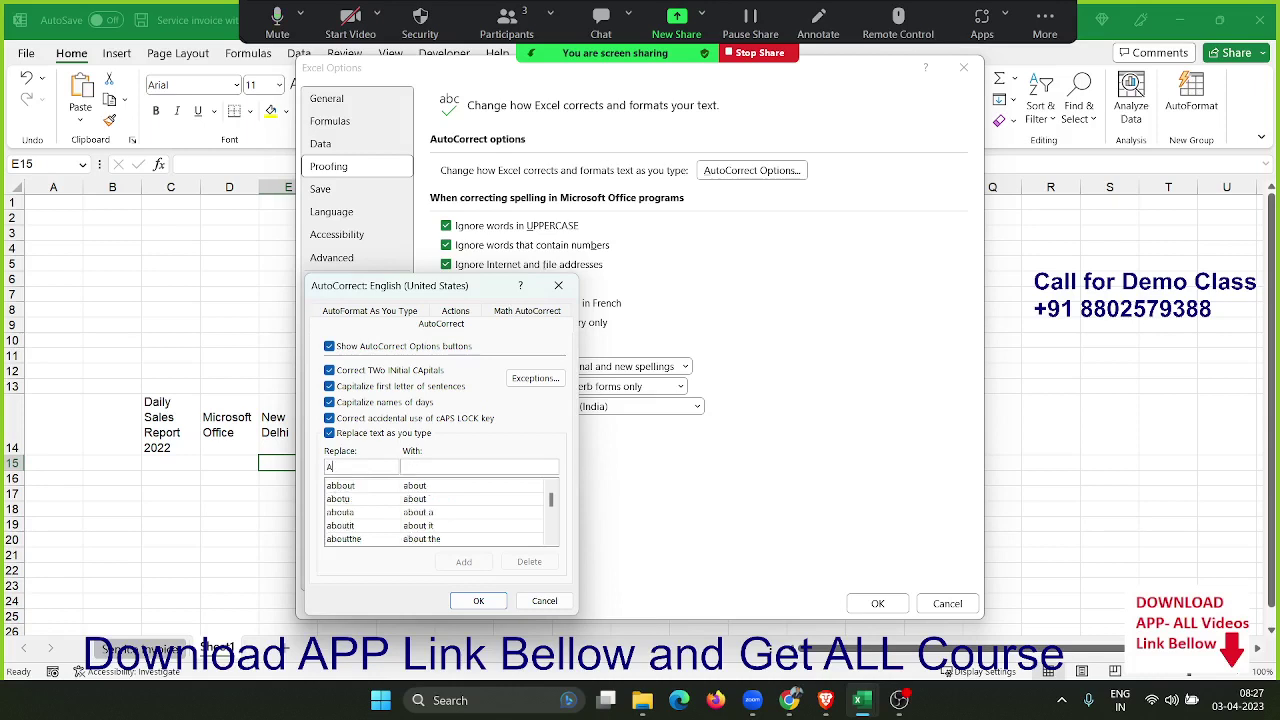
{"action": "type", "text": "DV"}
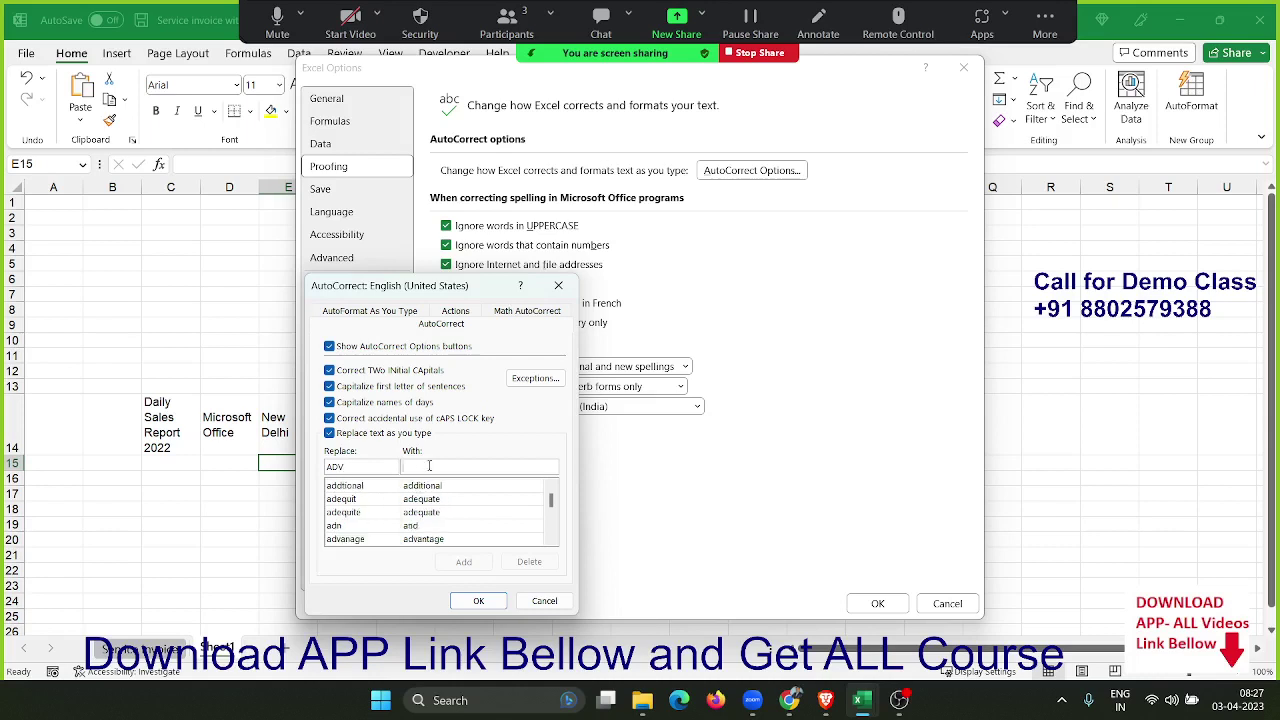
{"action": "type", "text": "Advanced Excel Training"}
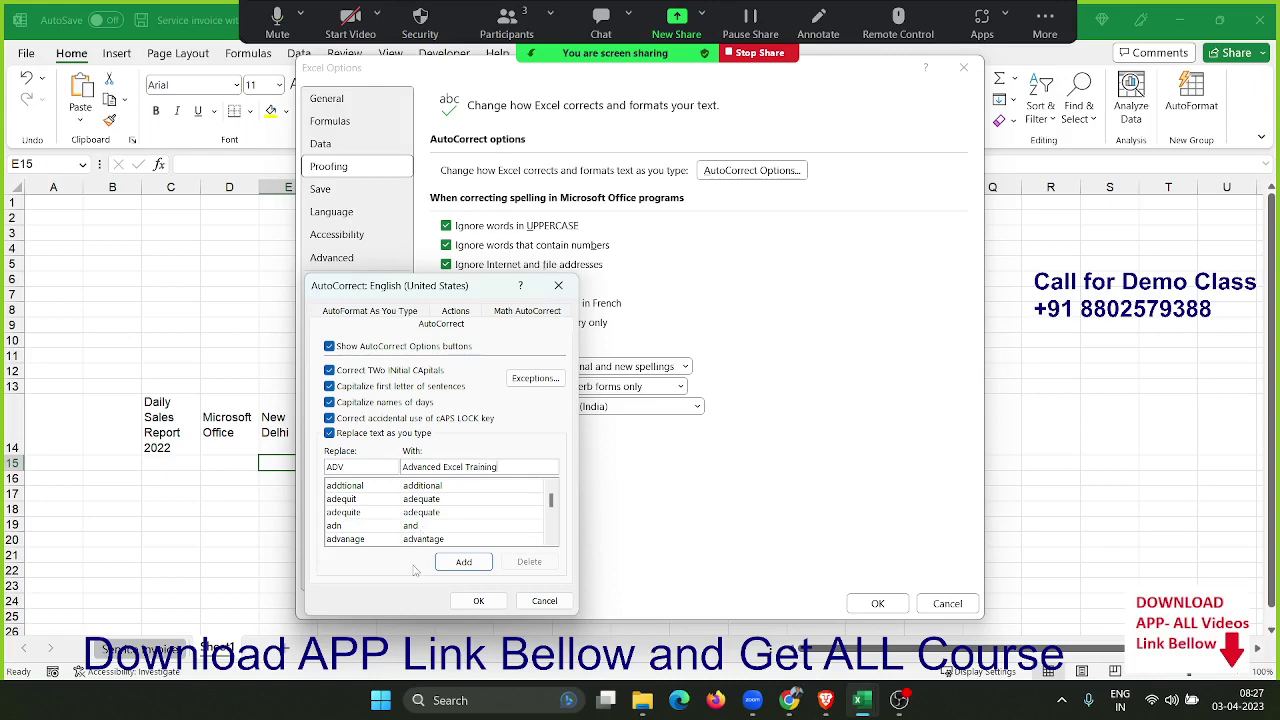
{"action": "left_click", "coordinate": [462, 565]}
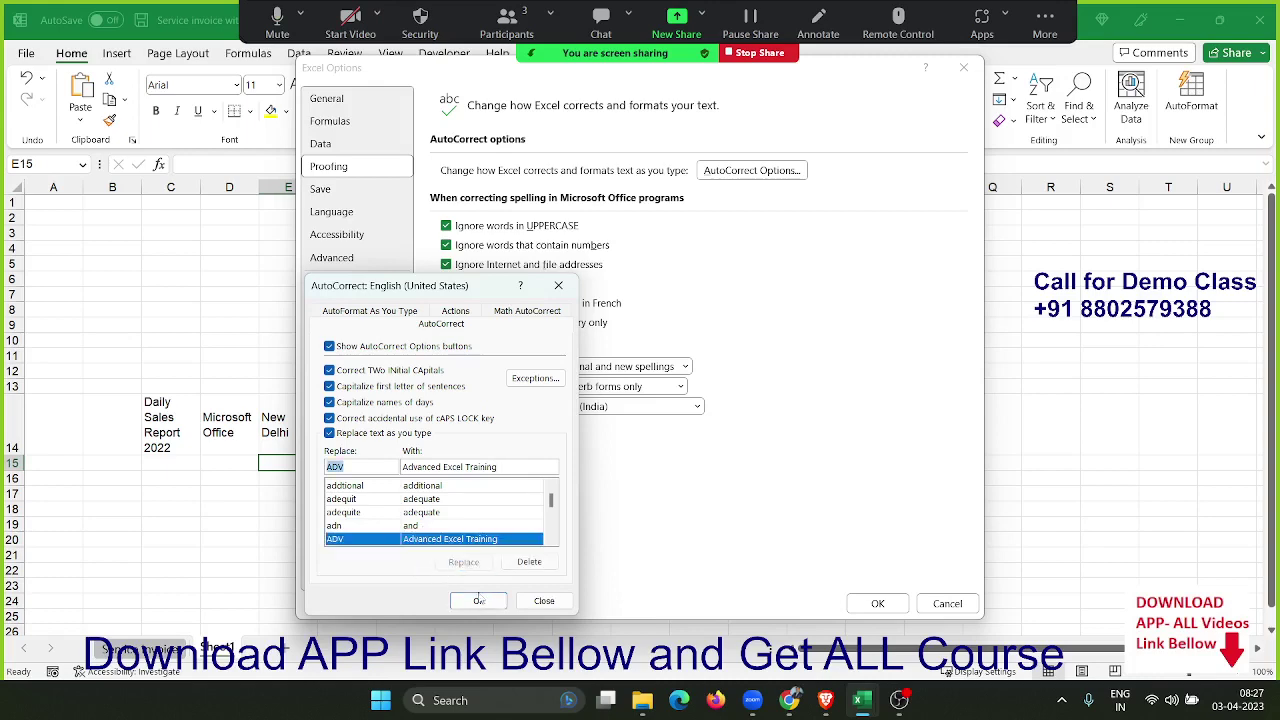
{"action": "left_click", "coordinate": [478, 601]}
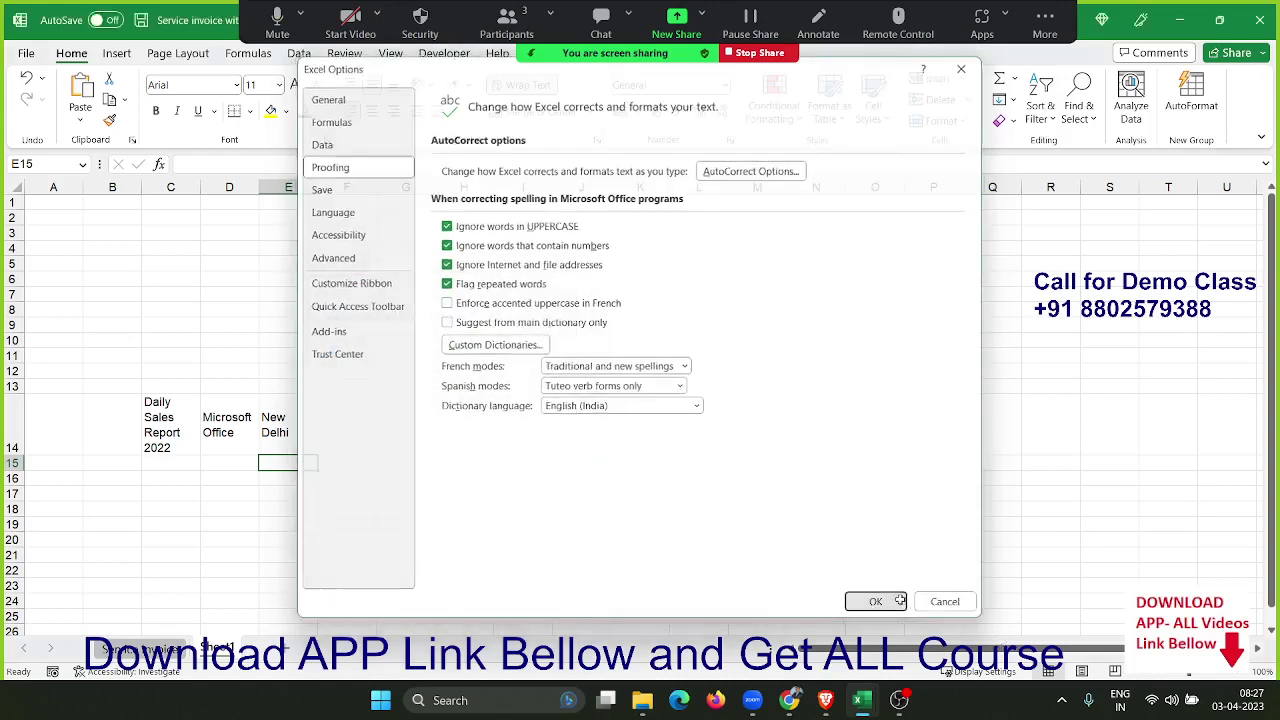
{"action": "left_click", "coordinate": [877, 603]}
Step: Enter Advanced Excel Training in cell J16
{"action": "left_click", "coordinate": [672, 461]}
{"action": "left_click", "coordinate": [579, 480]}
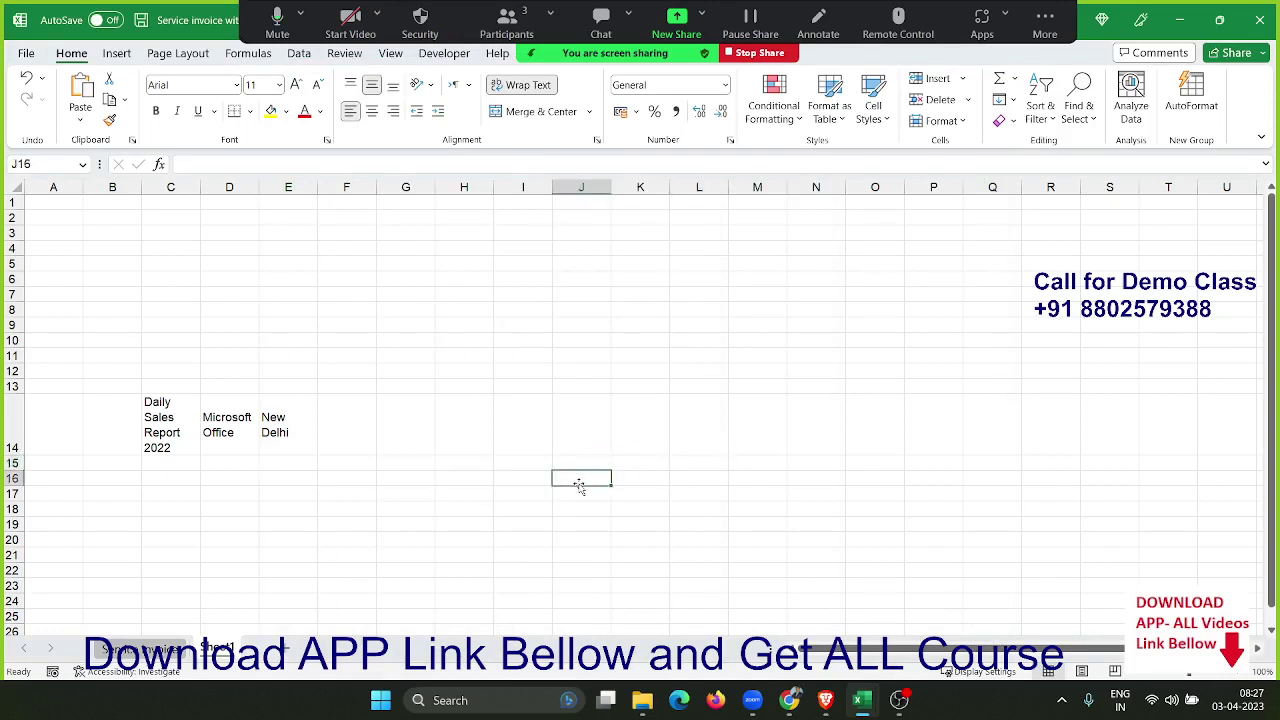
{"action": "type", "text": "AD"}
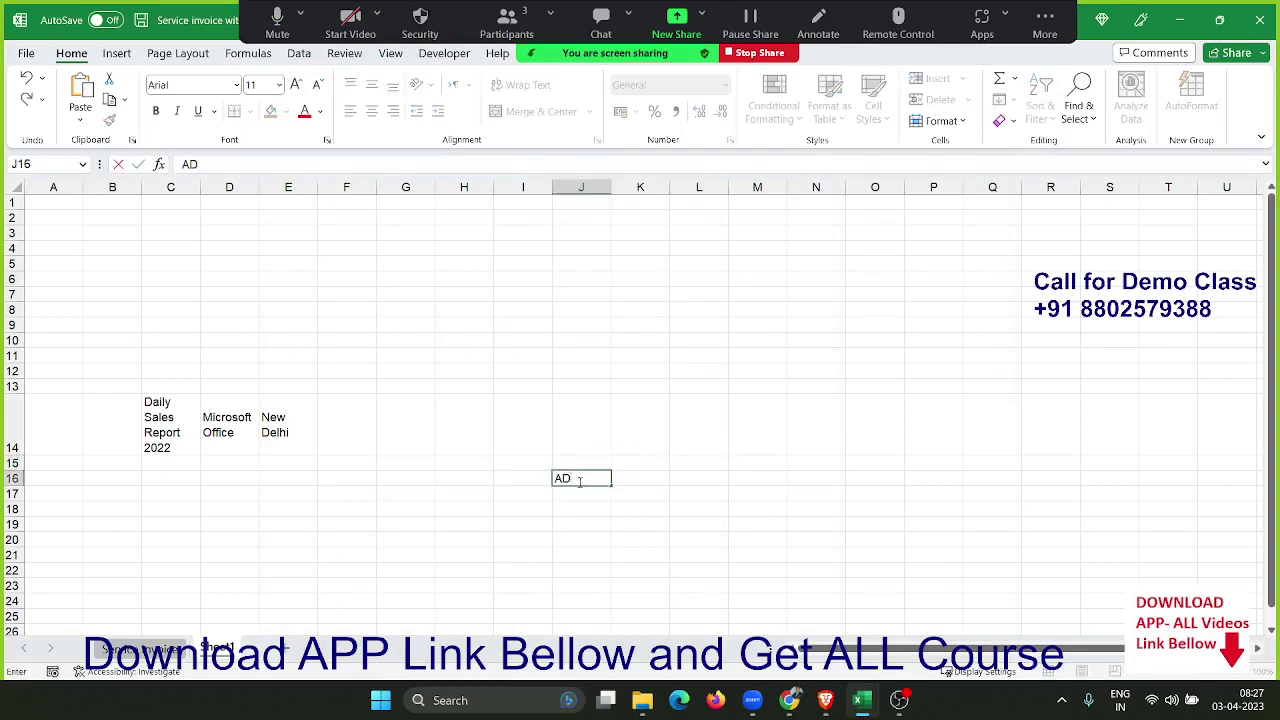
{"action": "type", "text": "vanced Excel Training"}
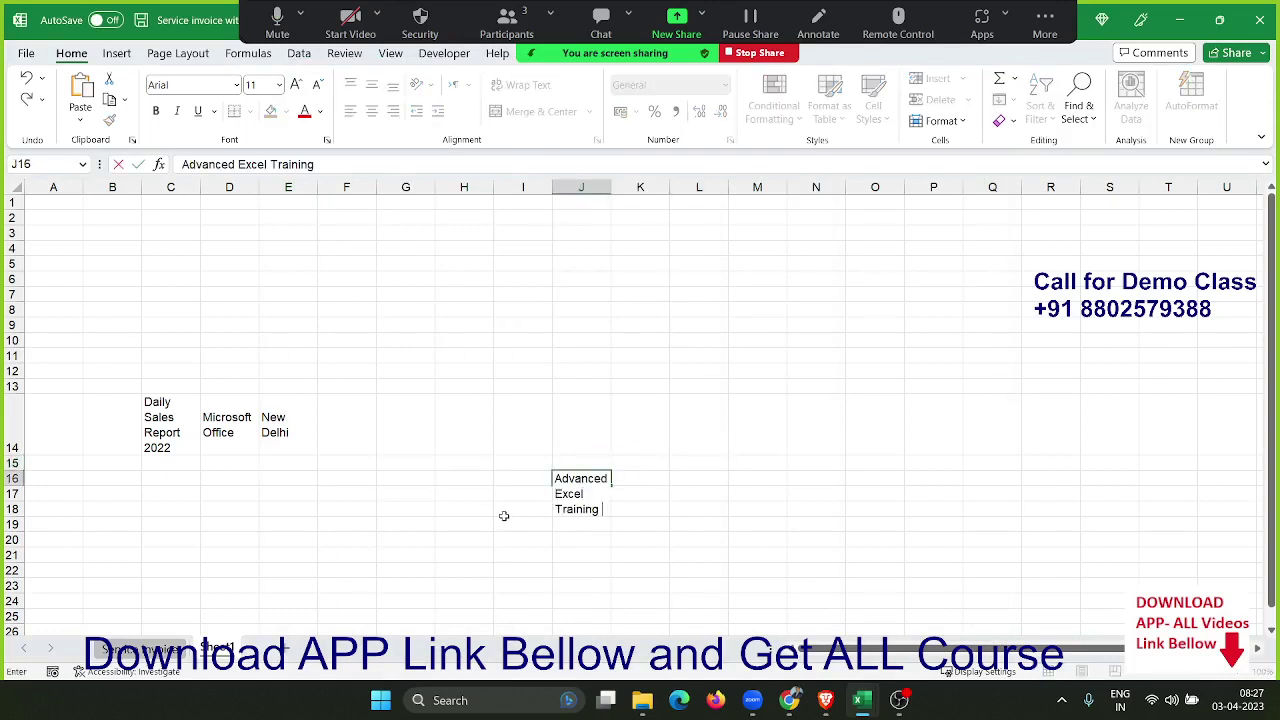
{"action": "left_click", "coordinate": [504, 516]}
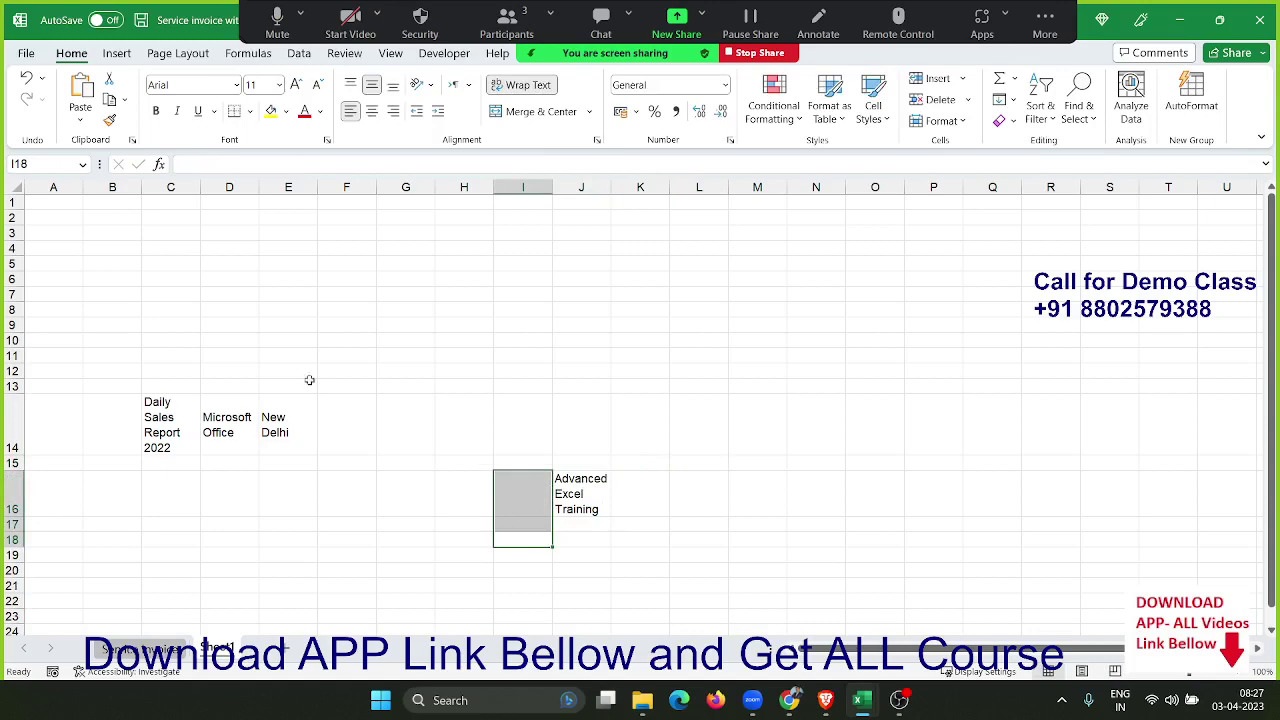
Step: Review the Save settings, selecting the default local and AutoRecover file location paths, then go to Accessibility
{"action": "left_click", "coordinate": [20, 53]}
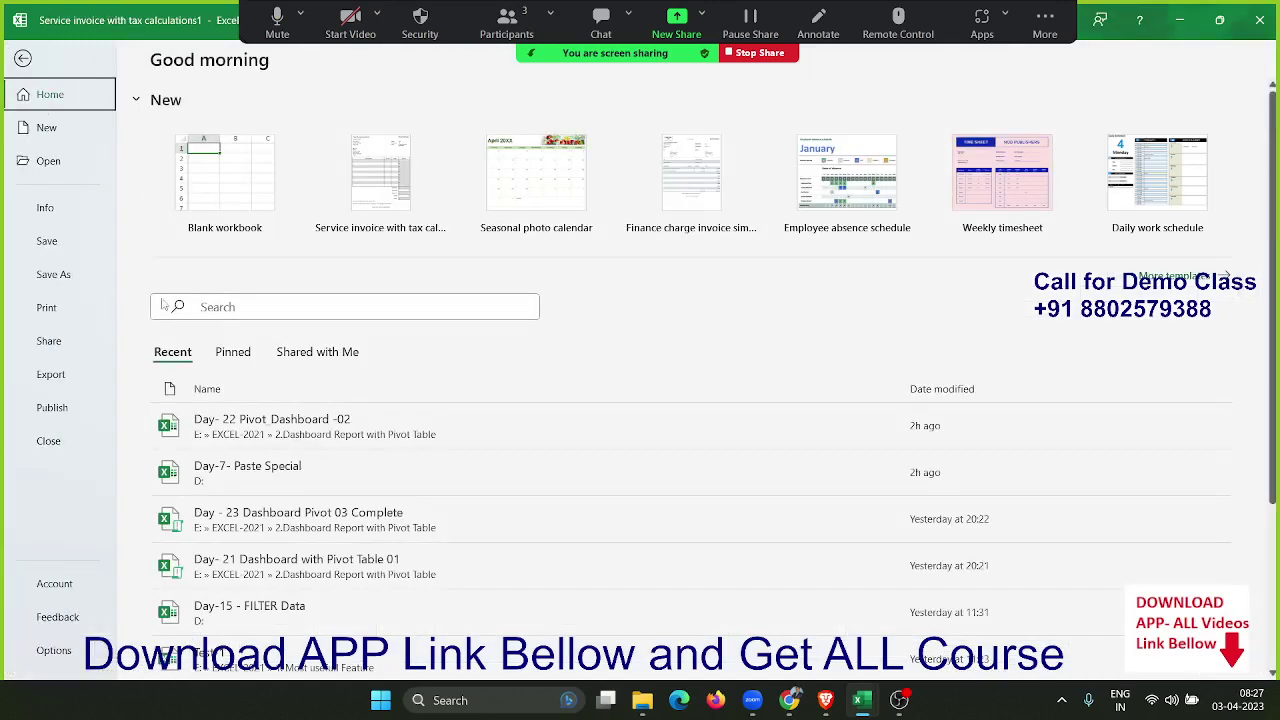
{"action": "left_click", "coordinate": [37, 658]}
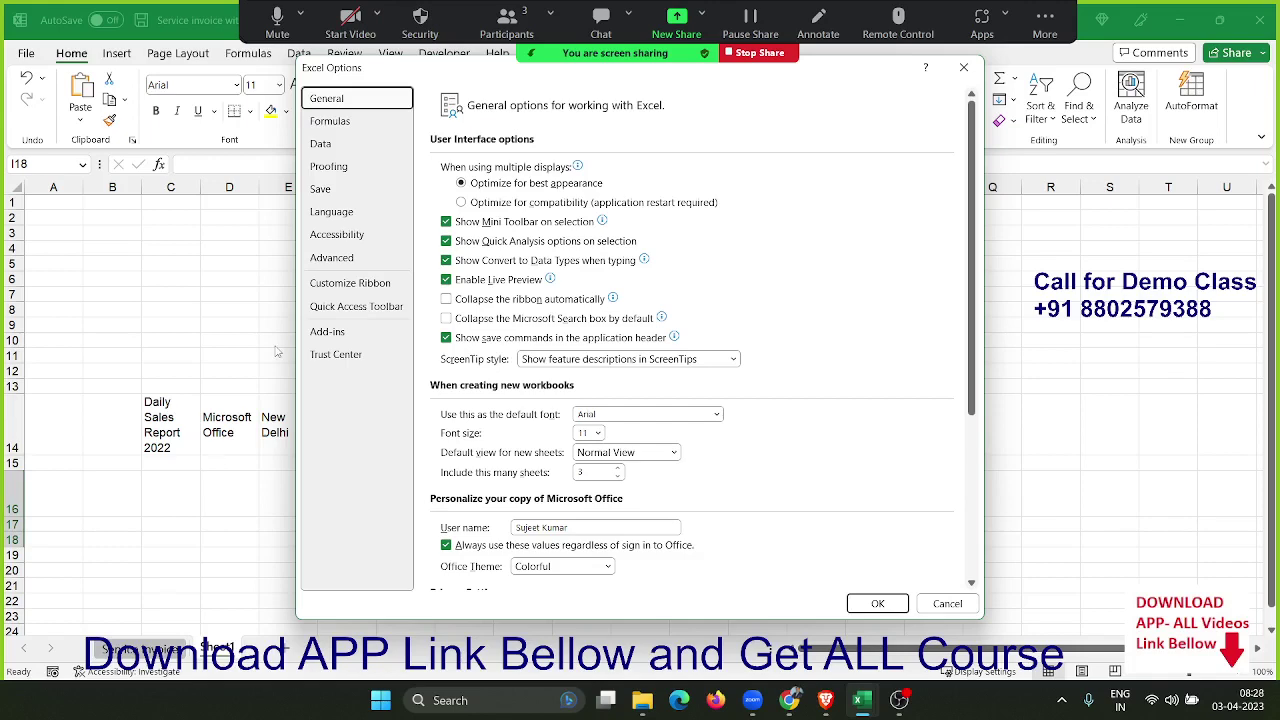
{"action": "left_click", "coordinate": [366, 191]}
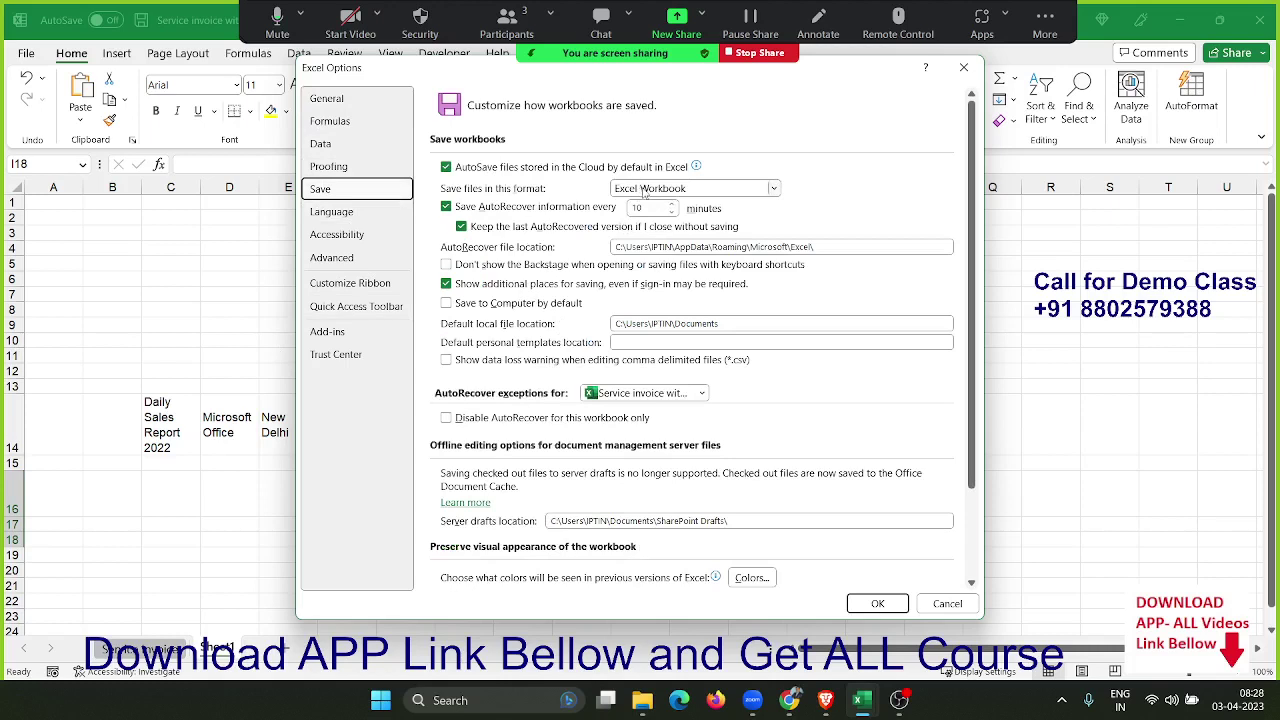
{"action": "left_click_drag", "start_coordinate": [734, 322], "coordinate": [594, 326]}
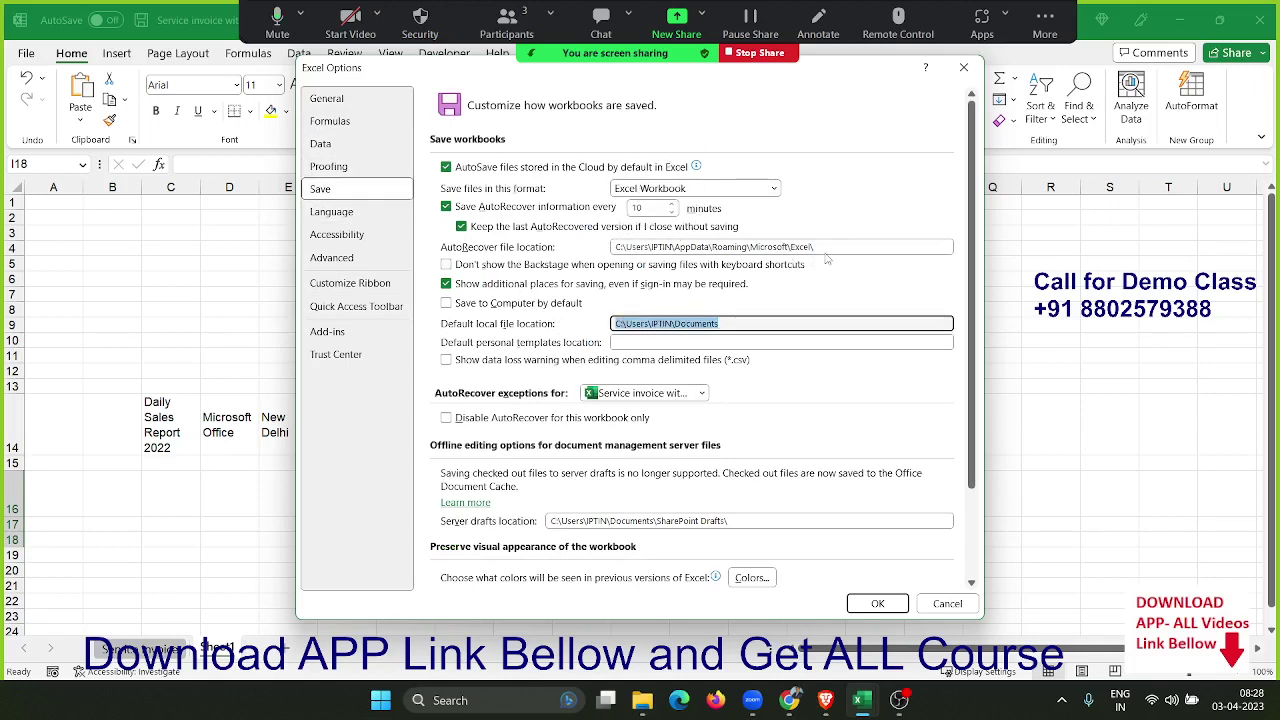
{"action": "left_click_drag", "start_coordinate": [818, 247], "coordinate": [602, 195]}
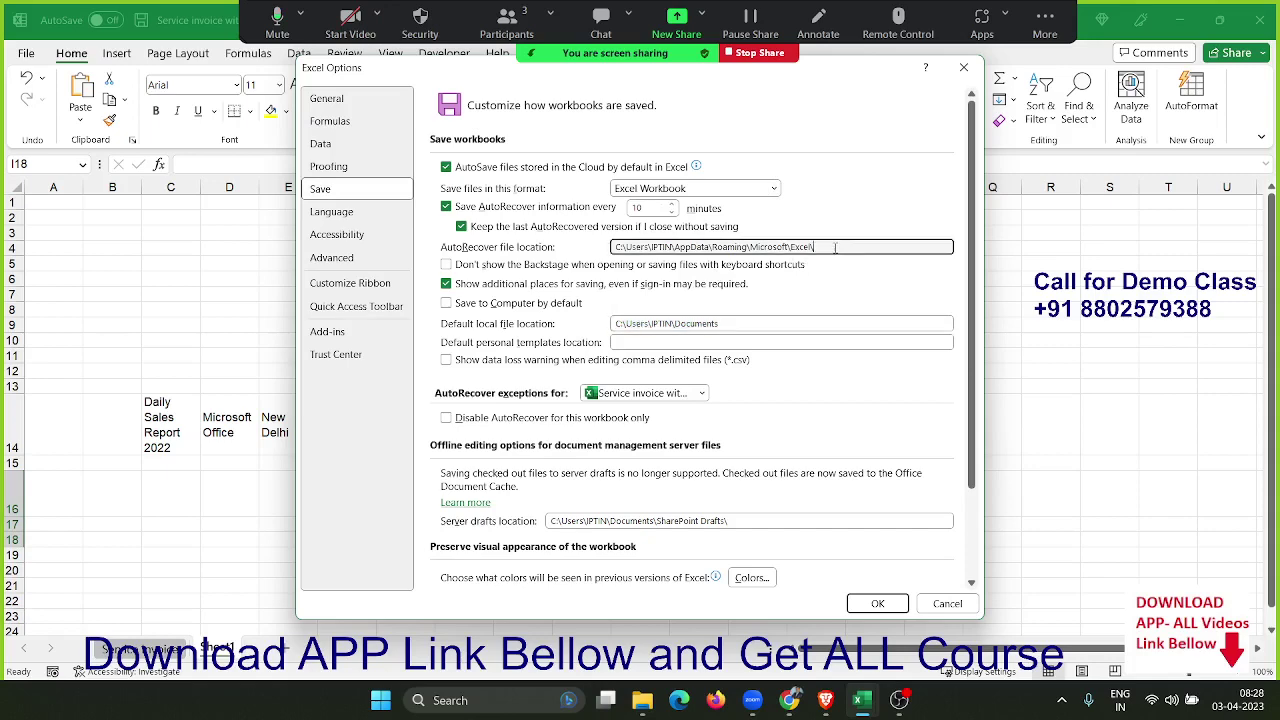
{"action": "left_click", "coordinate": [335, 211]}
{"action": "left_click", "coordinate": [349, 231]}
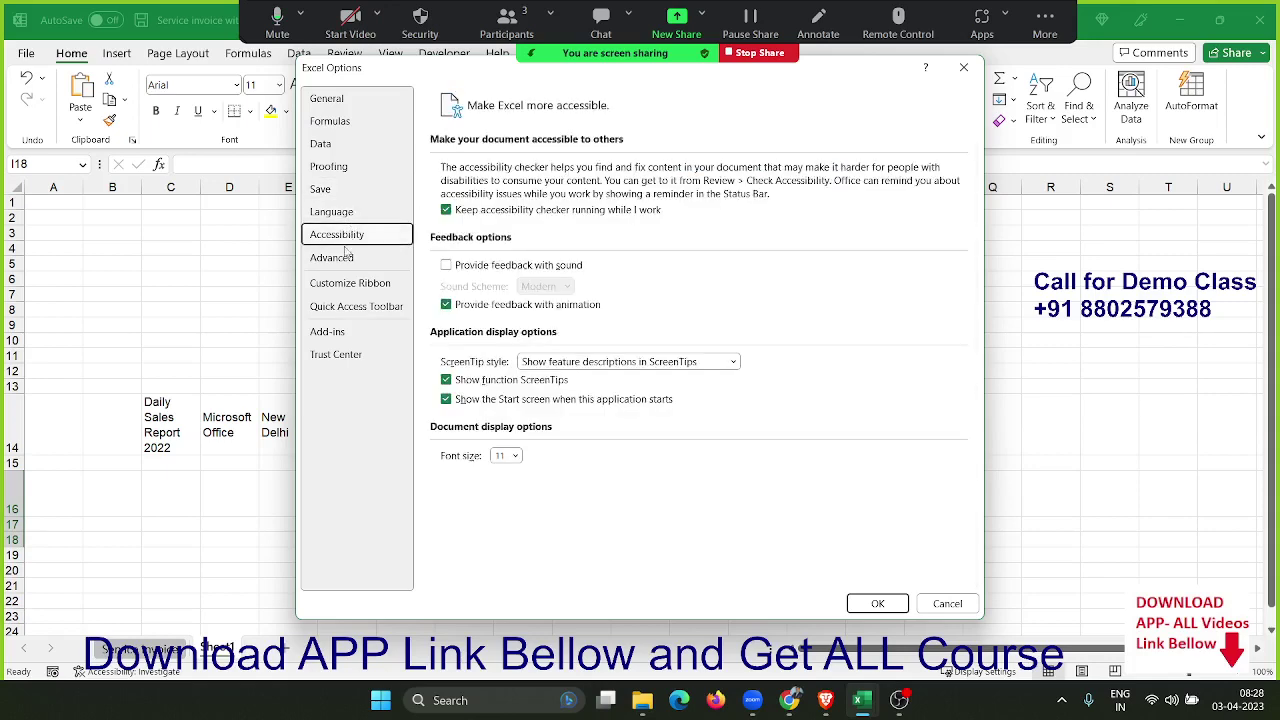
Step: On the Advanced page, keep the after-Enter direction as Down and shift the window aside
{"action": "left_click", "coordinate": [345, 257]}
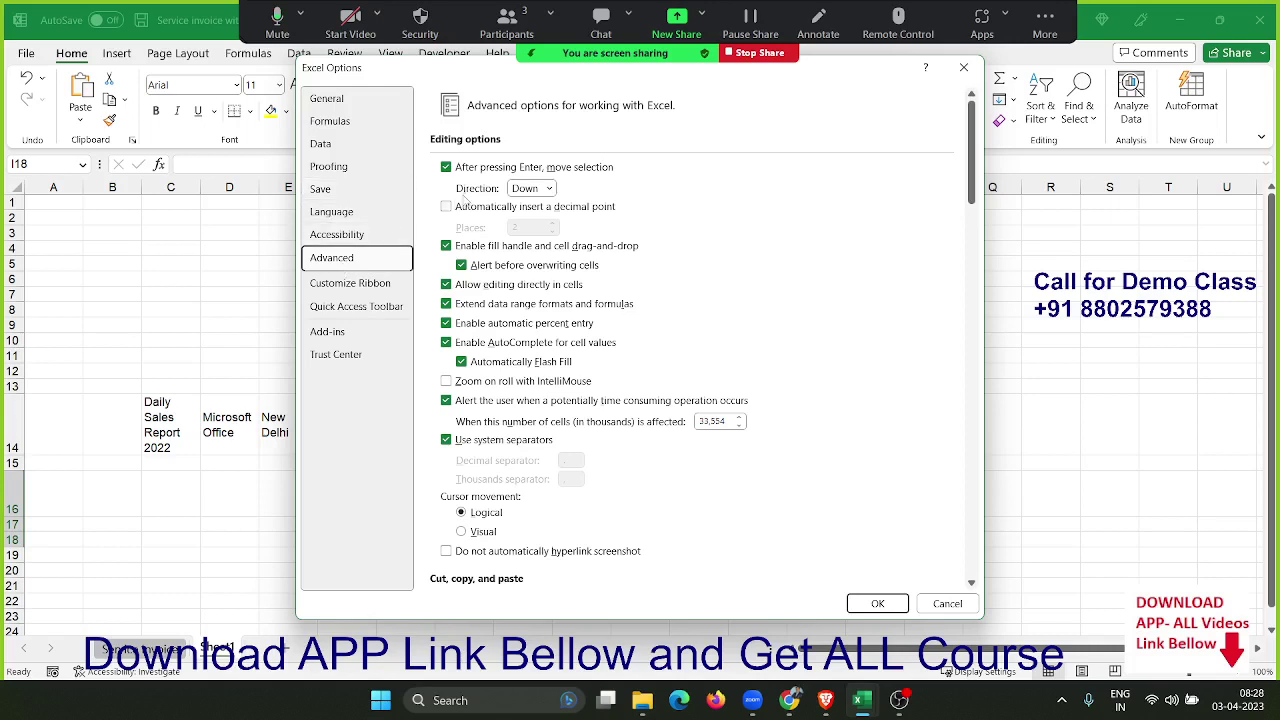
{"action": "left_click", "coordinate": [524, 189]}
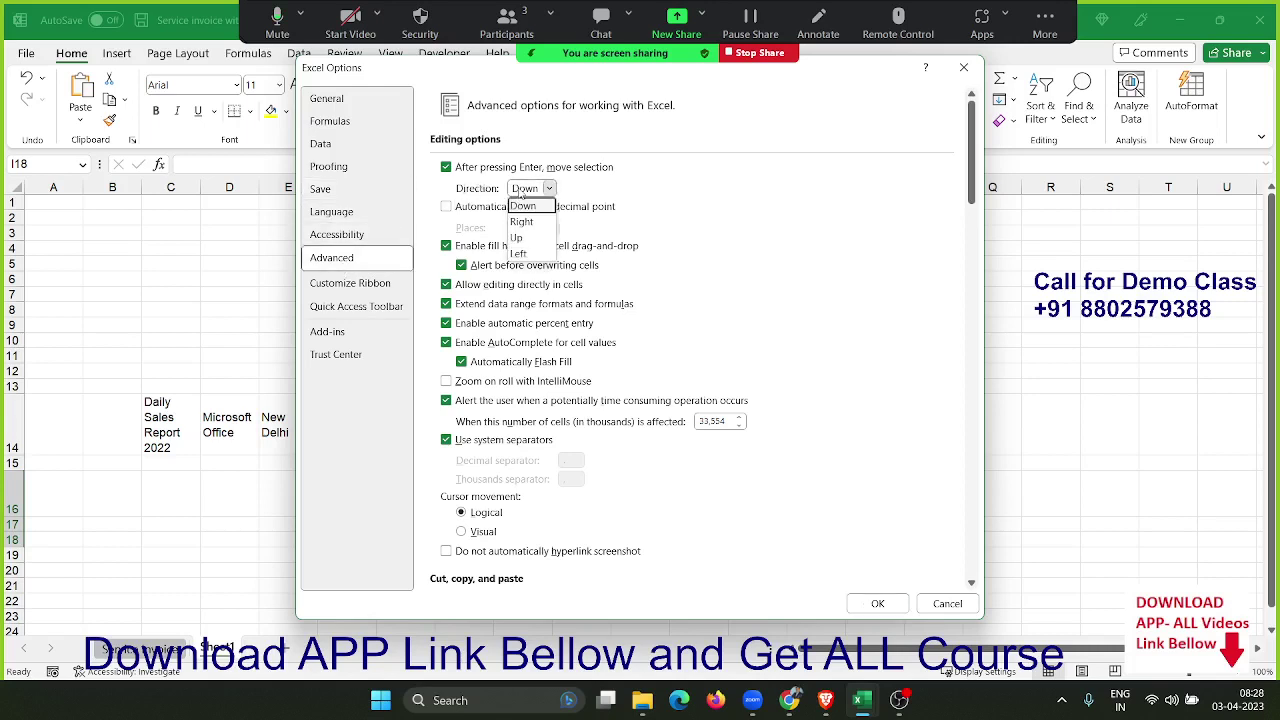
{"action": "left_click", "coordinate": [592, 178]}
{"action": "left_click_drag", "start_coordinate": [467, 68], "coordinate": [762, 108]}
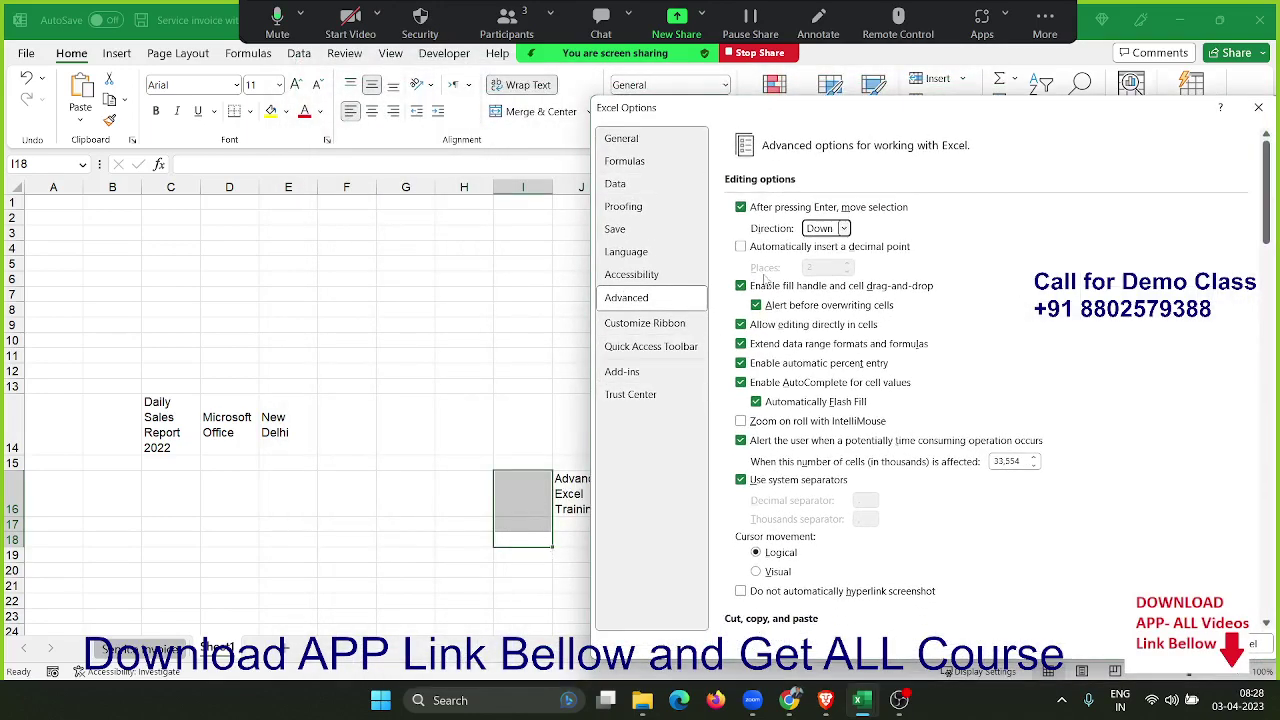
Step: Scroll through the Advanced options down to the Display and workbook display settings
{"action": "scroll", "coordinate": [834, 419], "scroll_direction": "down", "scroll_amount": 2}
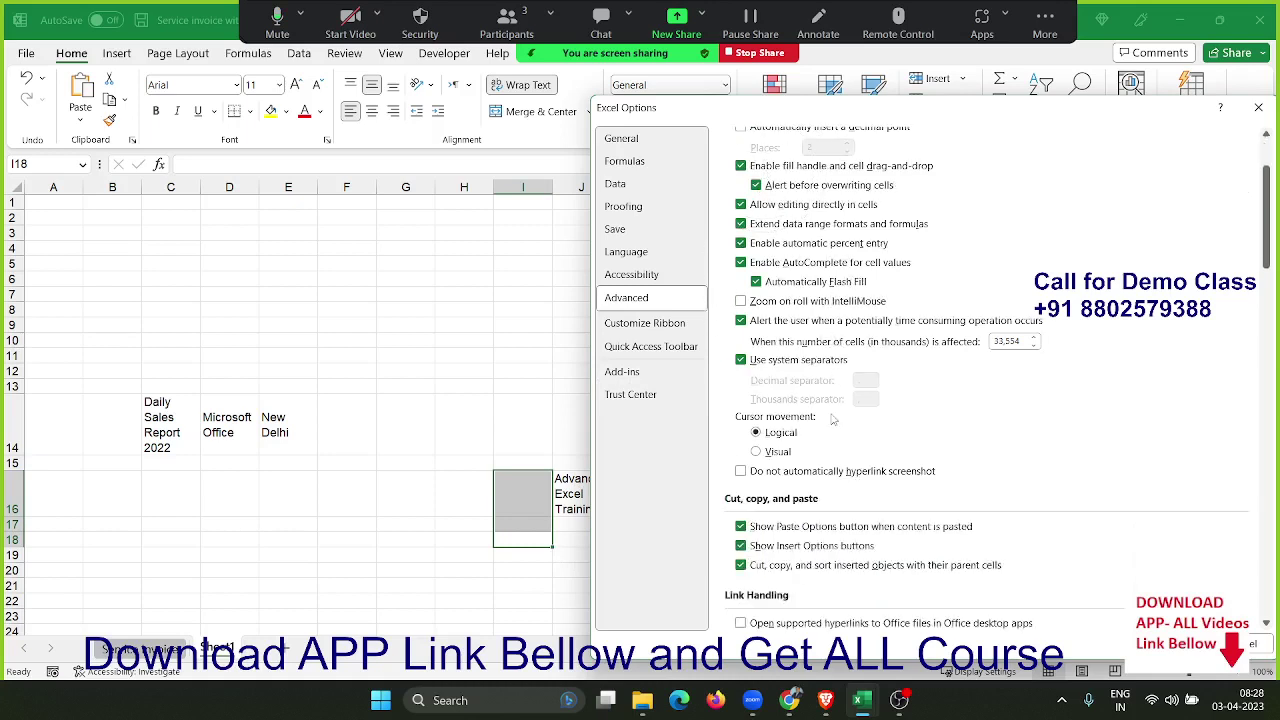
{"action": "scroll", "coordinate": [834, 419], "scroll_direction": "down", "scroll_amount": 1}
{"action": "scroll", "coordinate": [834, 419], "scroll_direction": "down", "scroll_amount": 1}
{"action": "scroll", "coordinate": [834, 419], "scroll_direction": "down", "scroll_amount": 1}
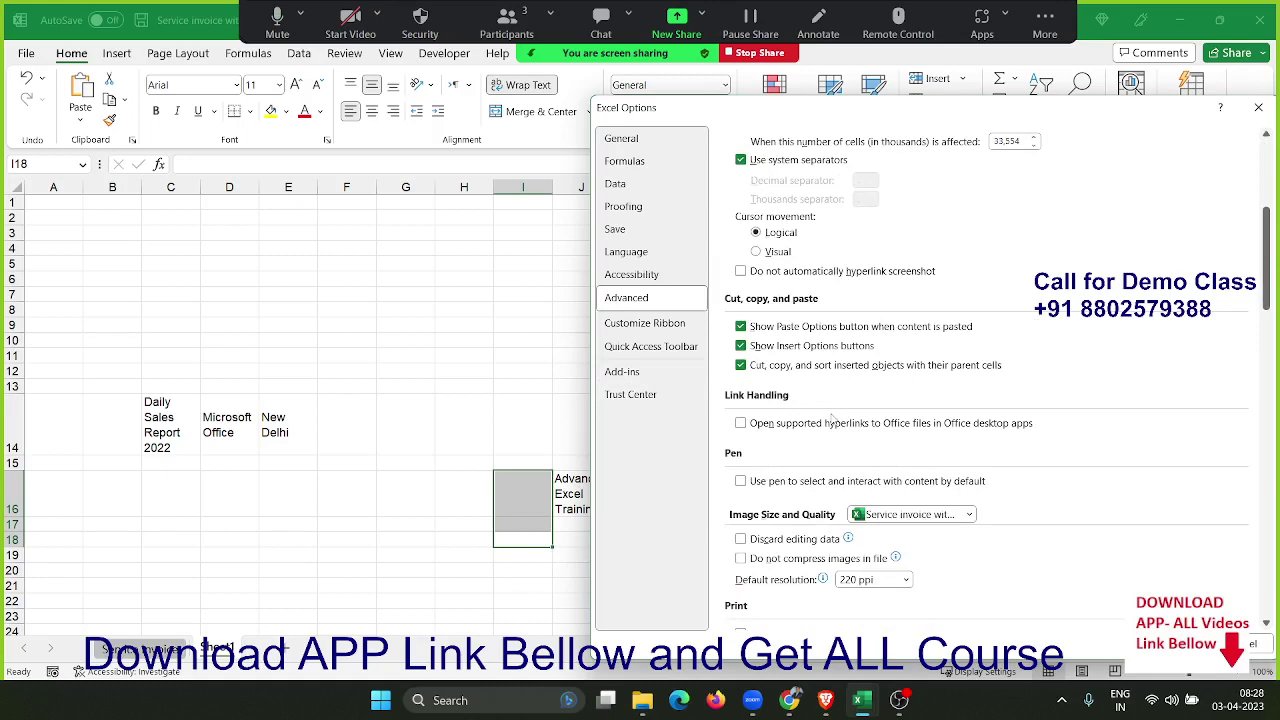
{"action": "scroll", "coordinate": [830, 420], "scroll_direction": "down", "scroll_amount": 2}
{"action": "scroll", "coordinate": [830, 420], "scroll_direction": "down", "scroll_amount": 2}
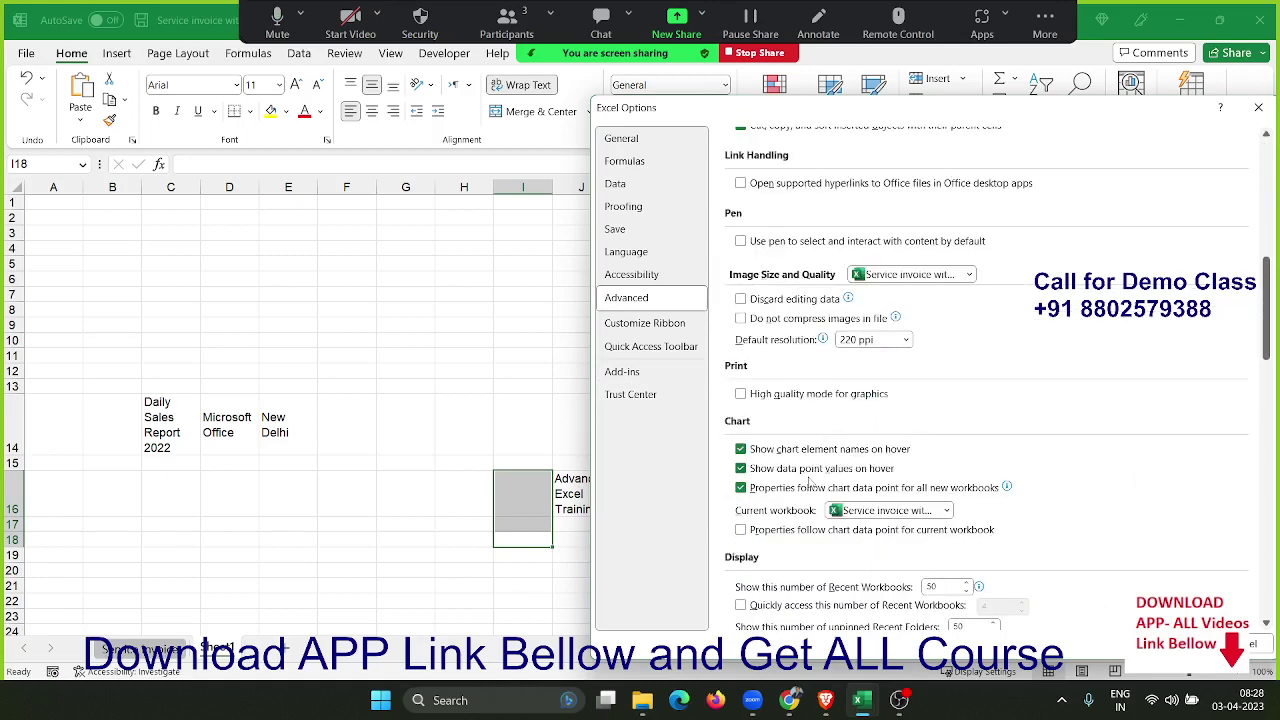
{"action": "scroll", "coordinate": [809, 500], "scroll_direction": "down", "scroll_amount": 1}
{"action": "scroll", "coordinate": [805, 505], "scroll_direction": "down", "scroll_amount": 3}
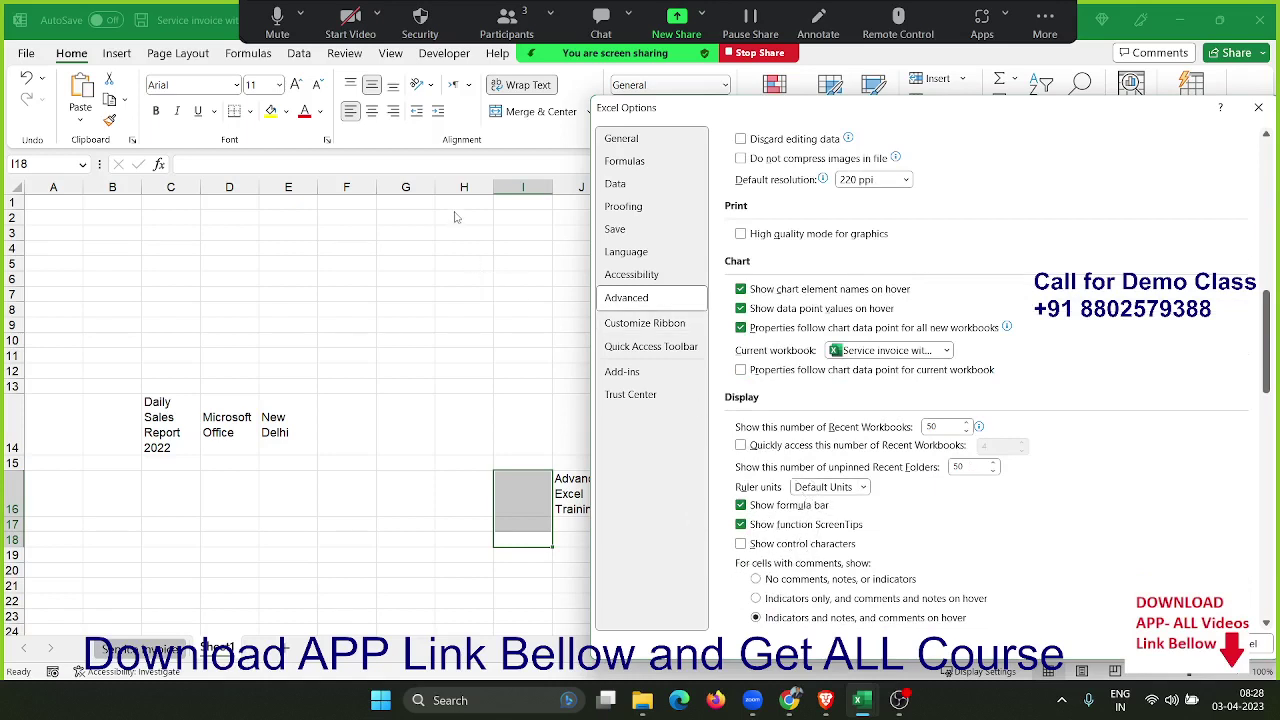
{"action": "left_click", "coordinate": [445, 166]}
{"action": "scroll", "coordinate": [893, 535], "scroll_direction": "down", "scroll_amount": 2}
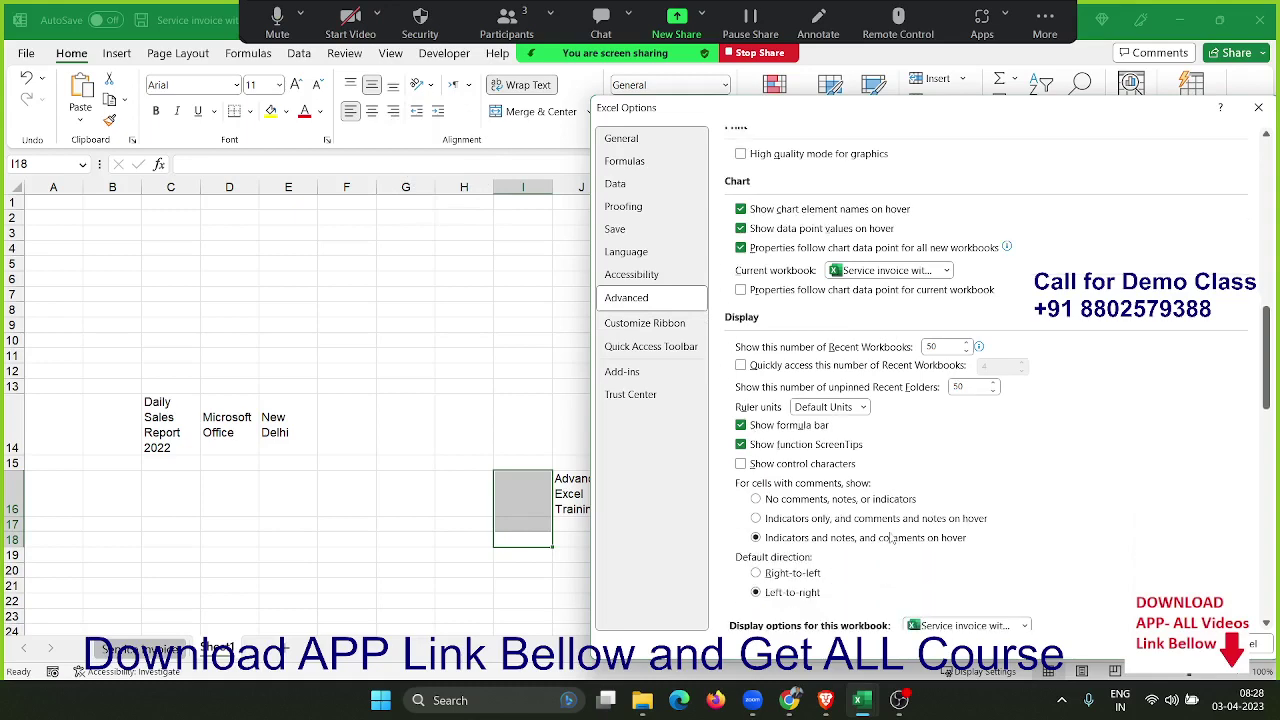
{"action": "scroll", "coordinate": [891, 531], "scroll_direction": "down", "scroll_amount": 2}
{"action": "scroll", "coordinate": [891, 531], "scroll_direction": "down", "scroll_amount": 3}
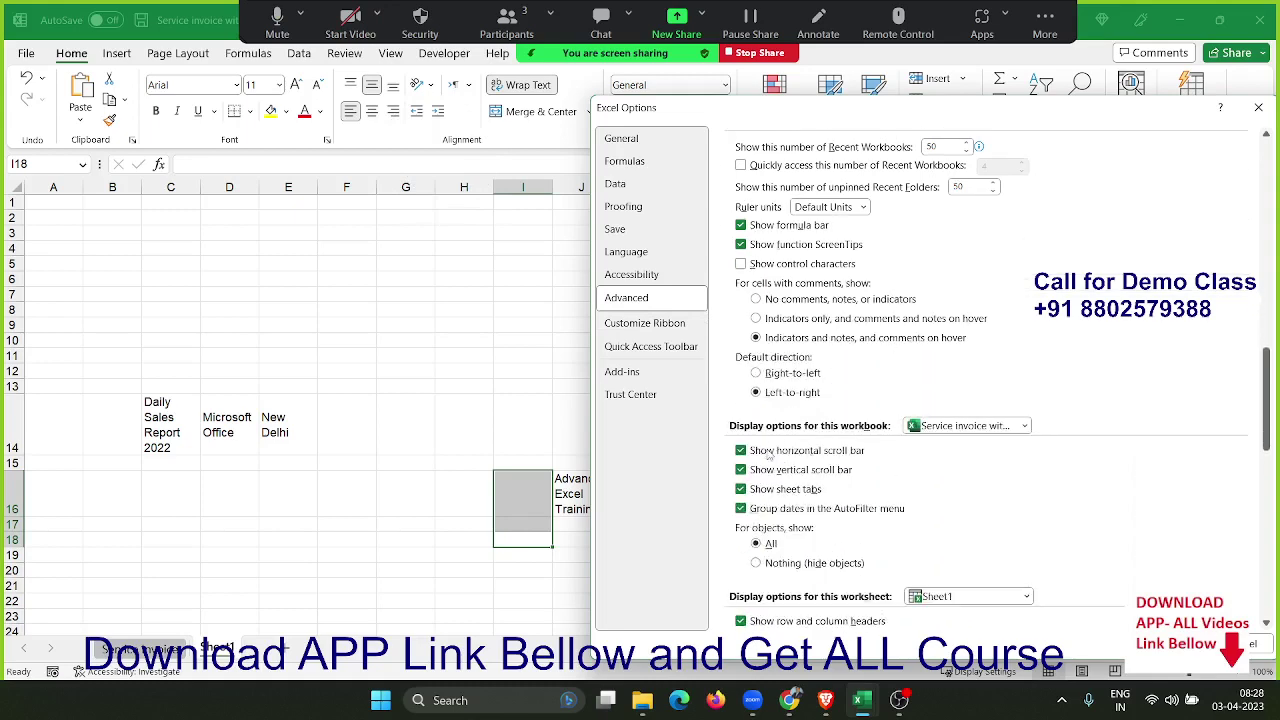
Step: Scroll down to Edit Custom Lists under General, then close Excel Options with Esc
{"action": "left_click_drag", "start_coordinate": [911, 107], "coordinate": [719, 99]}
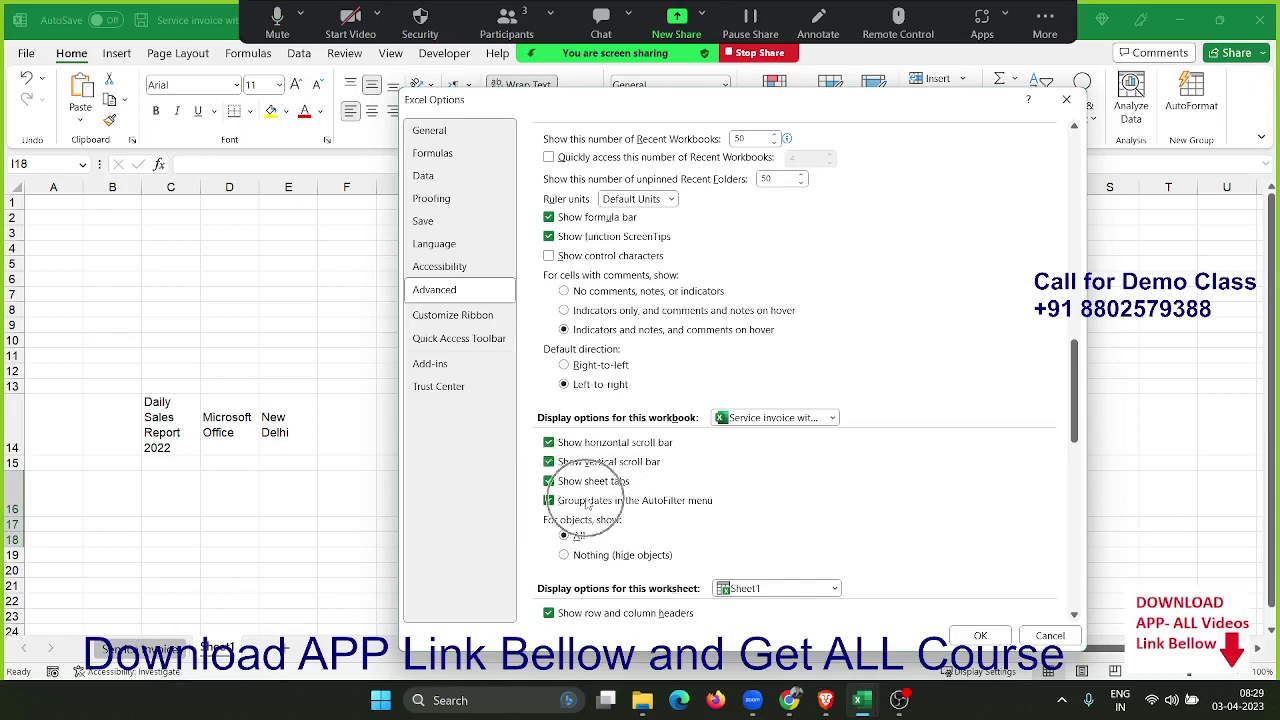
{"action": "scroll", "coordinate": [636, 526], "scroll_direction": "down", "scroll_amount": 2}
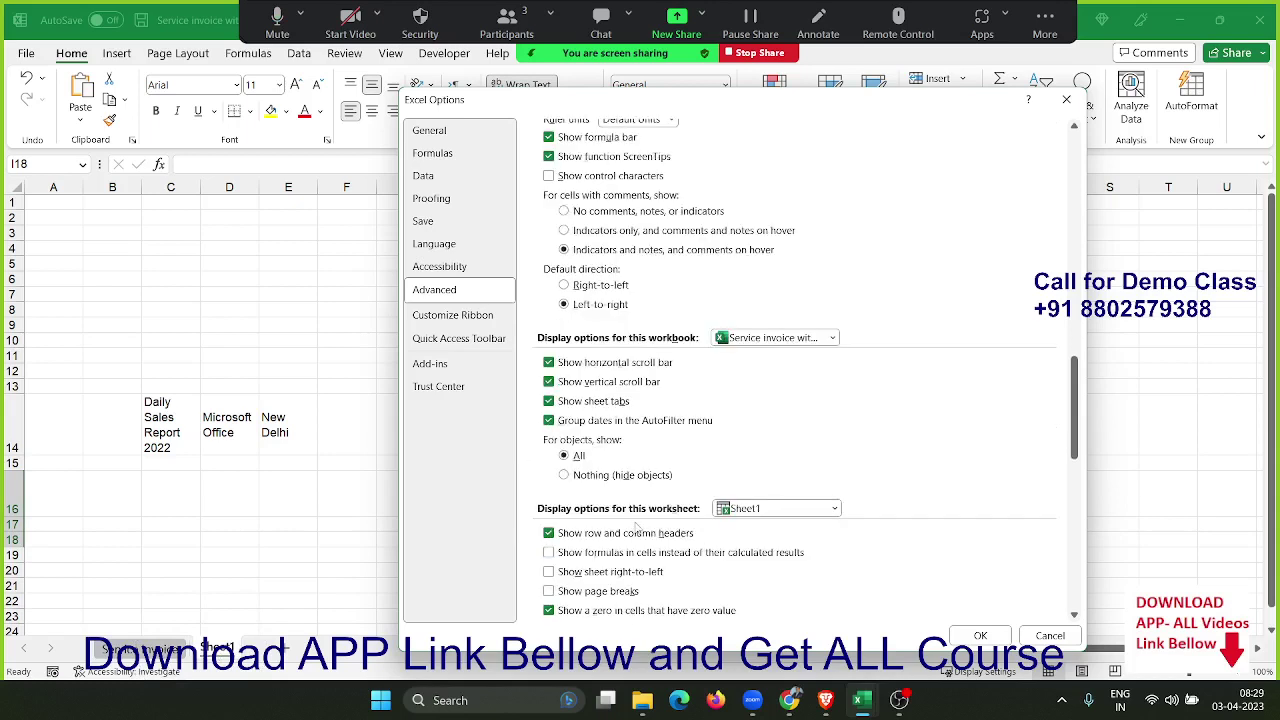
{"action": "scroll", "coordinate": [636, 526], "scroll_direction": "down", "scroll_amount": 1}
{"action": "scroll", "coordinate": [636, 526], "scroll_direction": "down", "scroll_amount": 1}
{"action": "scroll", "coordinate": [636, 526], "scroll_direction": "down", "scroll_amount": 1}
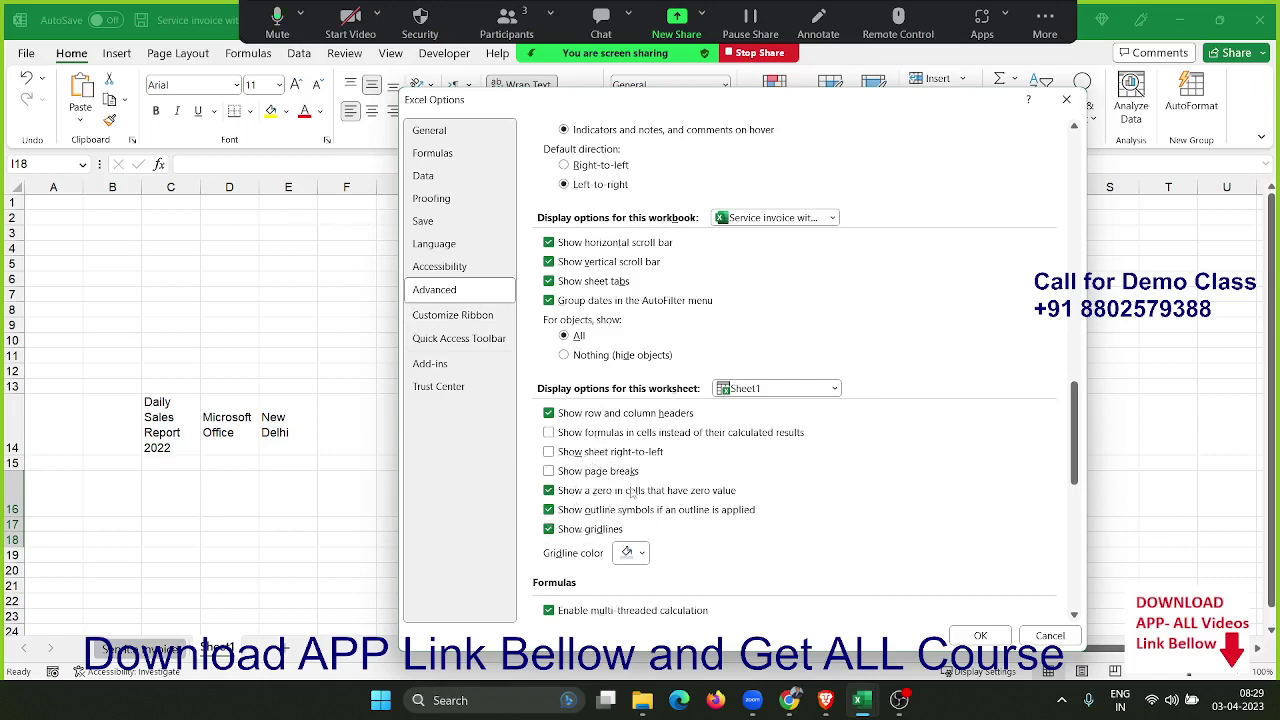
{"action": "scroll", "coordinate": [745, 553], "scroll_direction": "down", "scroll_amount": 2}
{"action": "scroll", "coordinate": [745, 553], "scroll_direction": "down", "scroll_amount": 2}
{"action": "scroll", "coordinate": [745, 553], "scroll_direction": "down", "scroll_amount": 2}
{"action": "scroll", "coordinate": [745, 553], "scroll_direction": "down", "scroll_amount": 2}
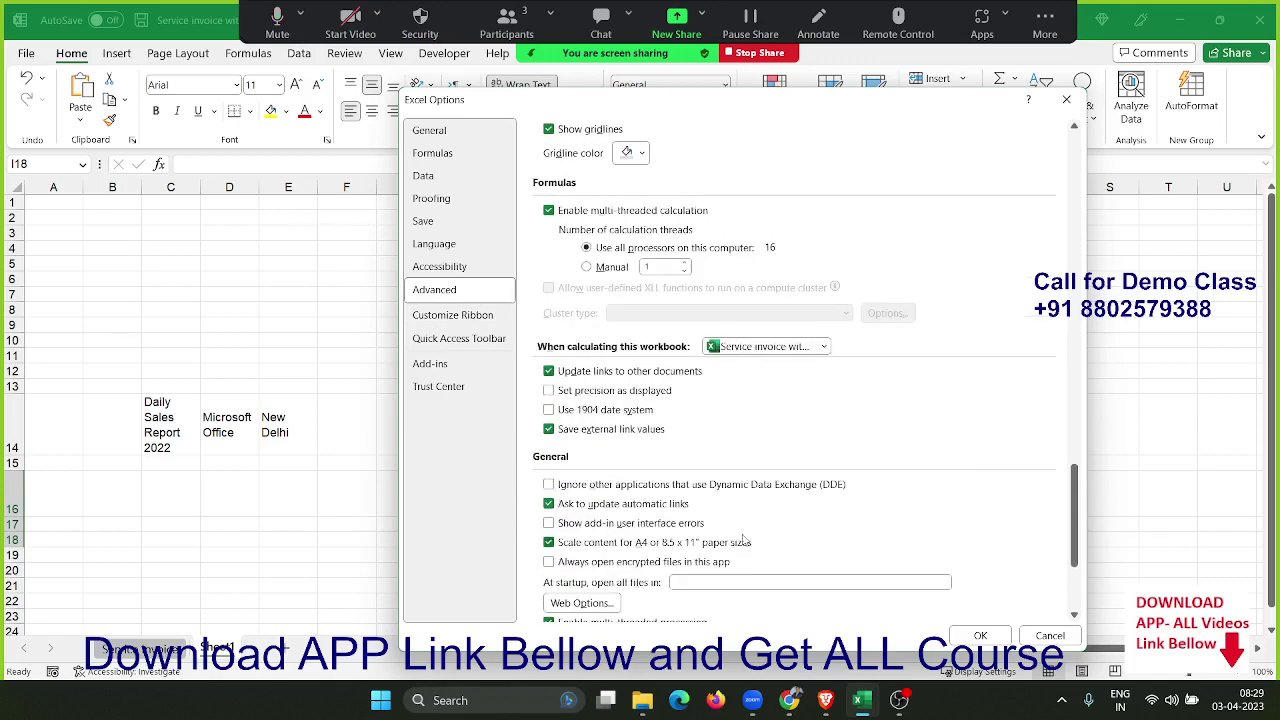
{"action": "scroll", "coordinate": [745, 553], "scroll_direction": "down", "scroll_amount": 2}
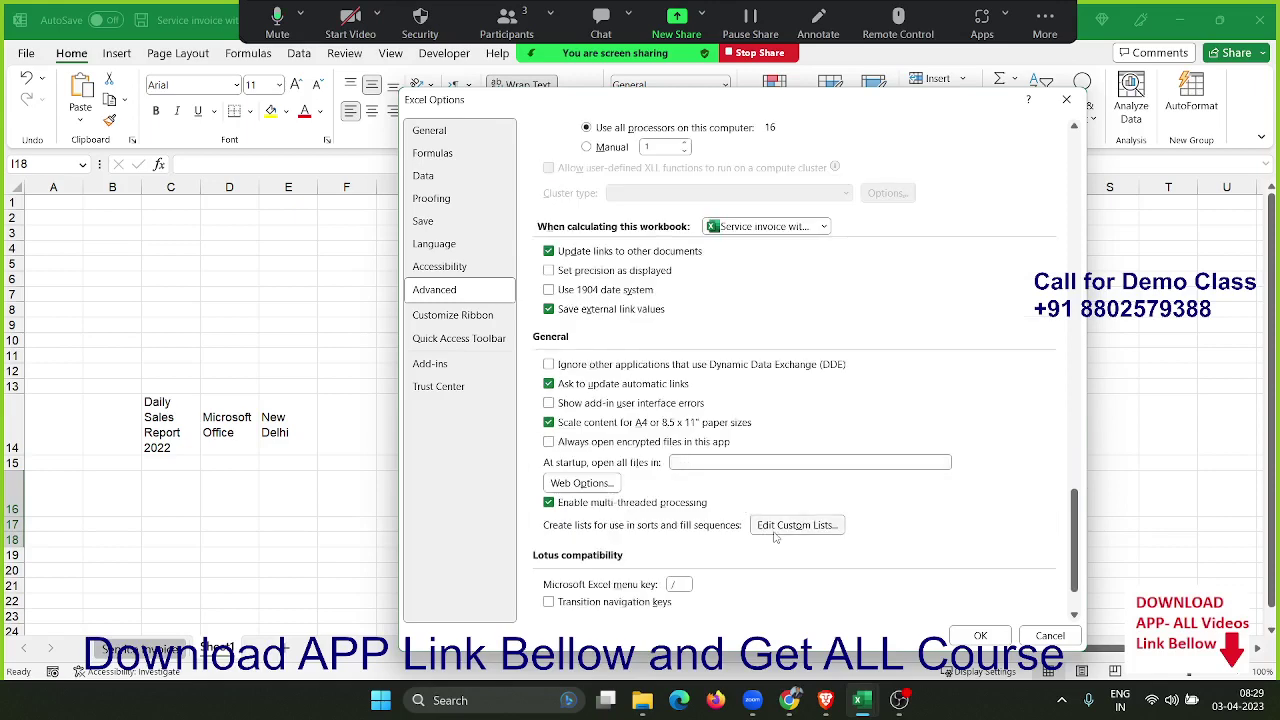
{"action": "key", "text": "Escape"}
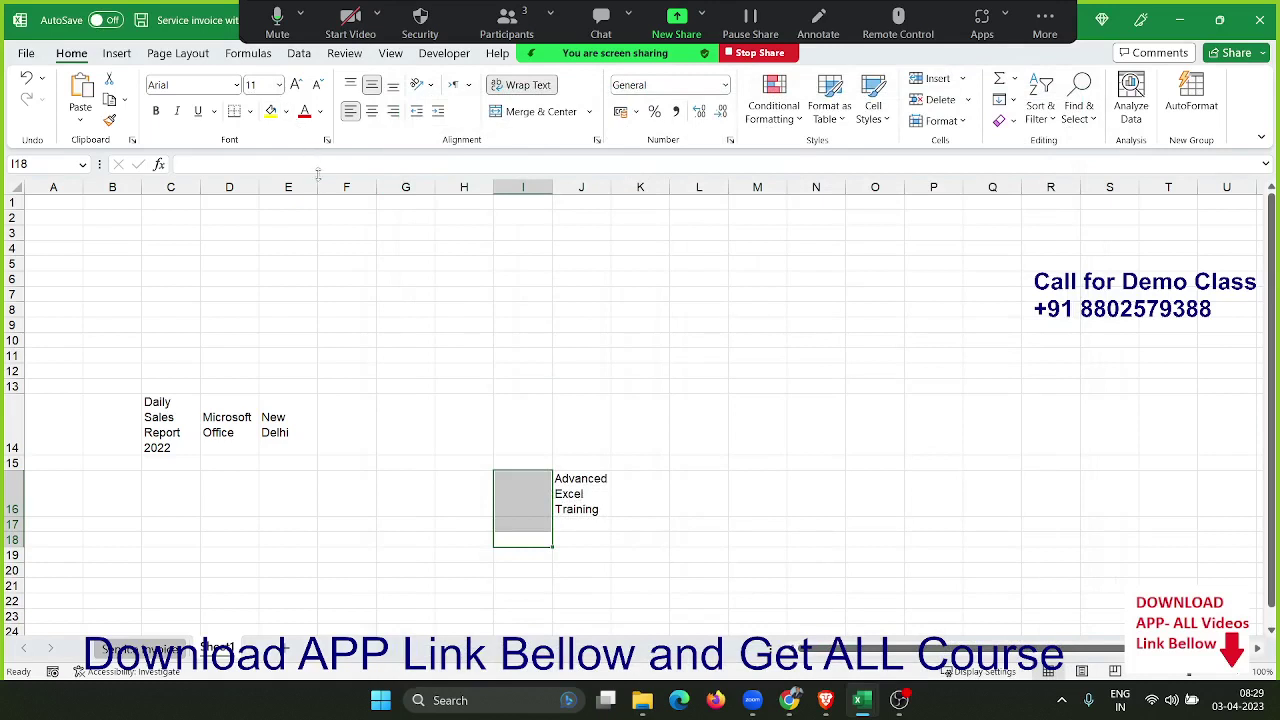
Step: Fill F1:F14 with months starting JAN and G1:G14 with weekdays starting Sun
{"action": "left_click", "coordinate": [344, 203]}
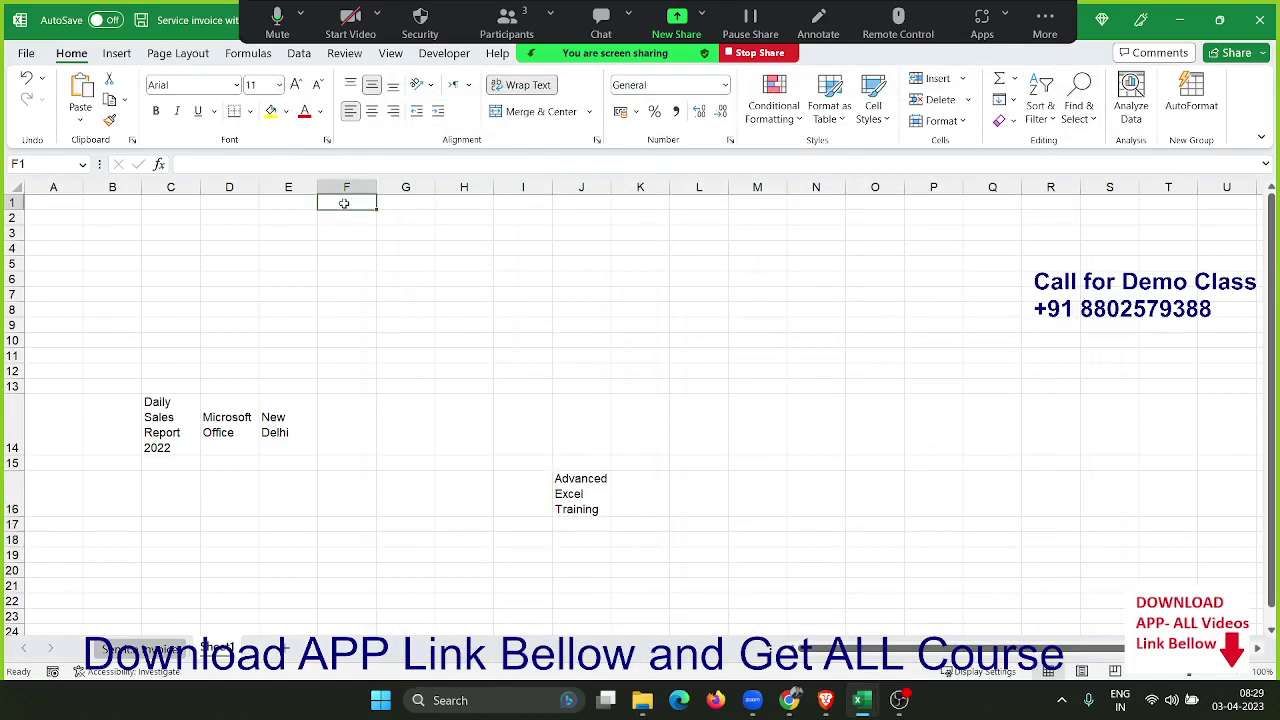
{"action": "type", "text": "JAN"}
{"action": "key", "text": "ctrl+Return"}
{"action": "left_click_drag", "start_coordinate": [377, 209], "coordinate": [390, 440]}
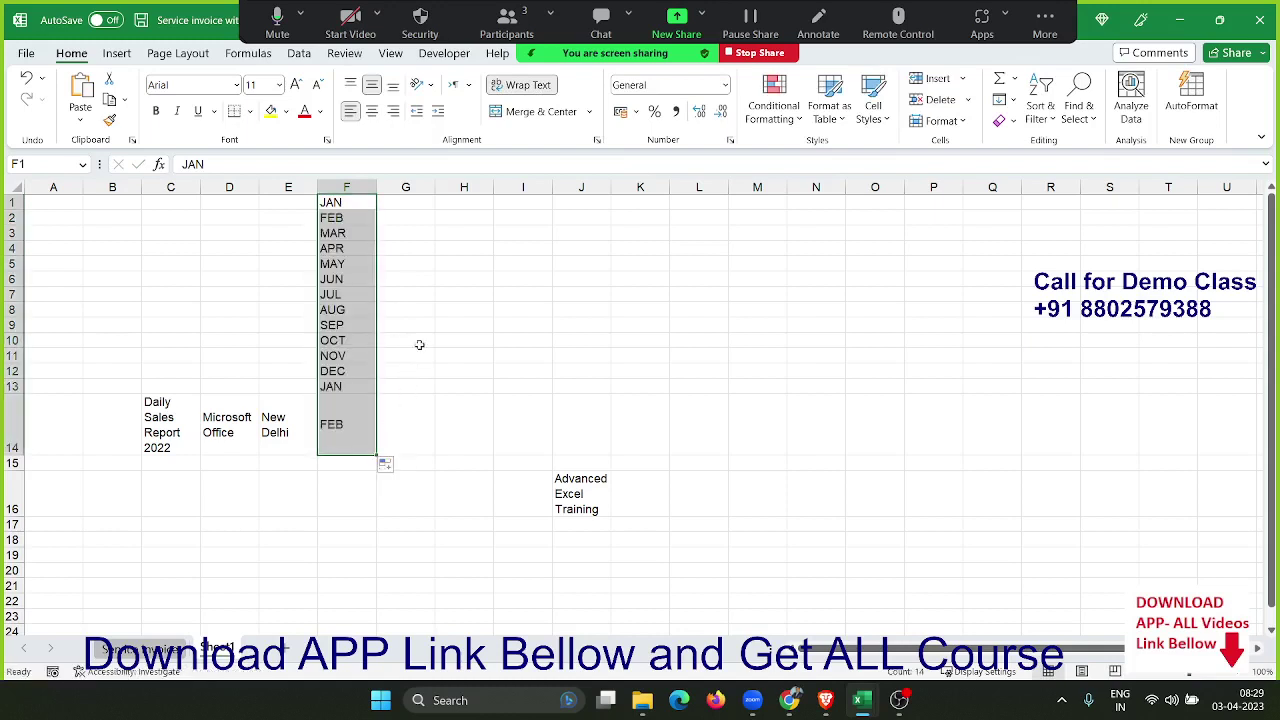
{"action": "left_click", "coordinate": [421, 200]}
{"action": "type", "text": "S"}
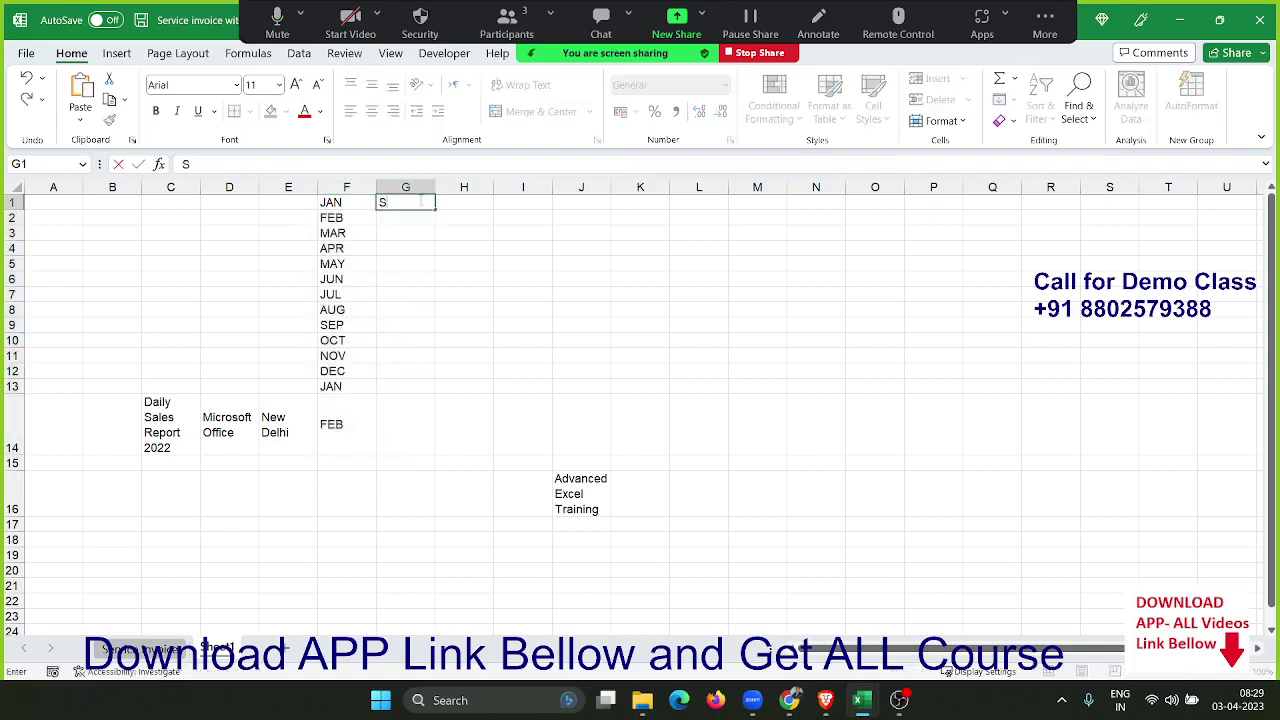
{"action": "type", "text": "un"}
{"action": "key", "text": "ctrl+Return"}
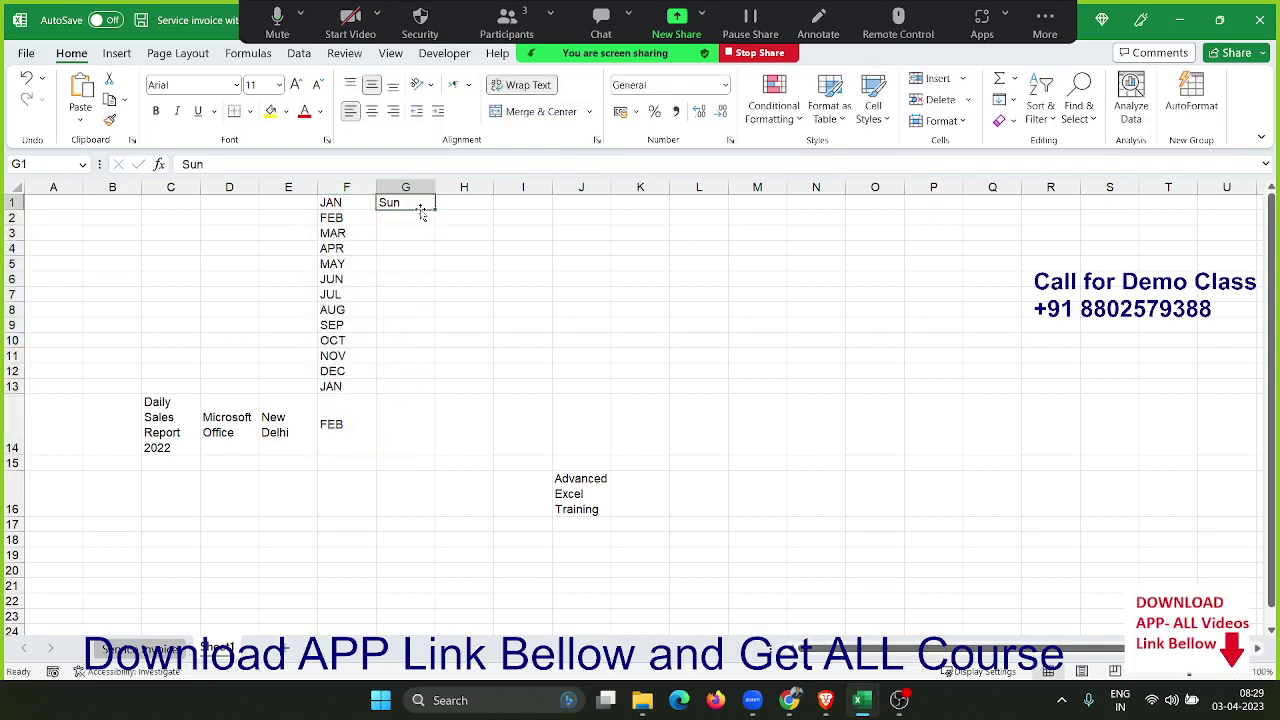
{"action": "left_click_drag", "start_coordinate": [421, 209], "coordinate": [400, 440]}
Step: Fill H1:H15 with the custom name list and I1:I14 with the bank list from SBI
{"action": "left_click", "coordinate": [460, 205]}
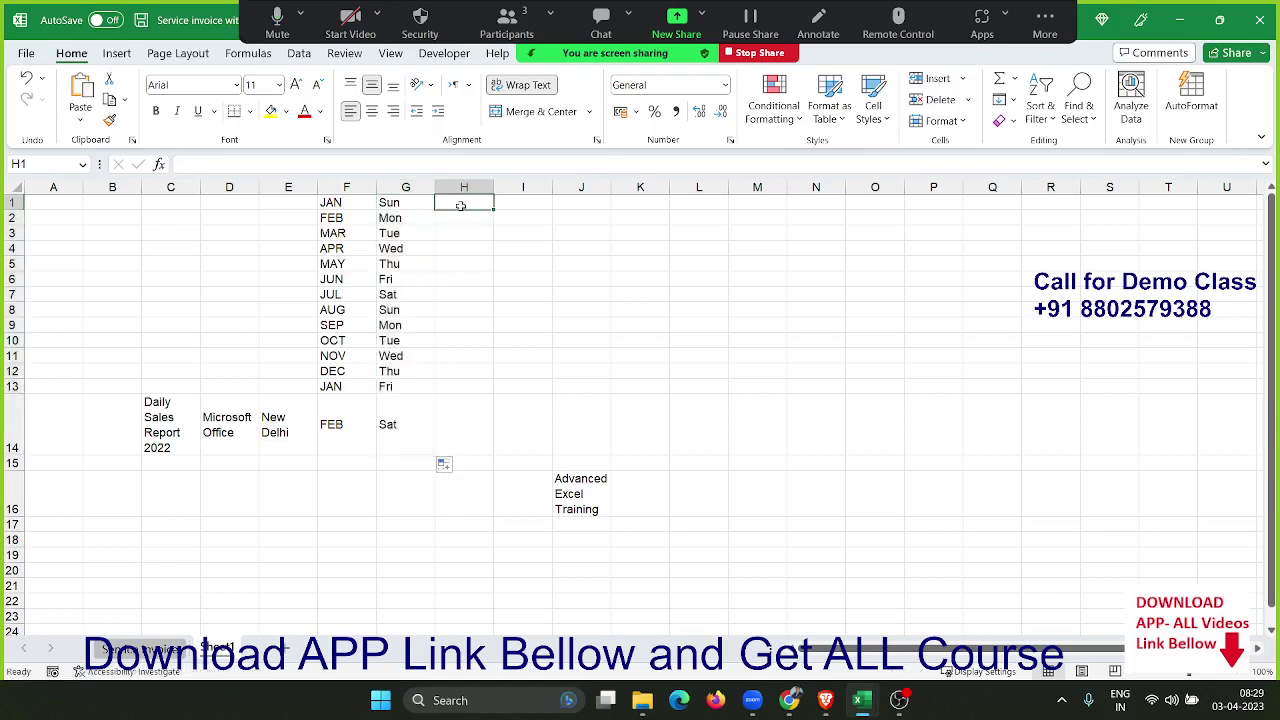
{"action": "type", "text": "Puja"}
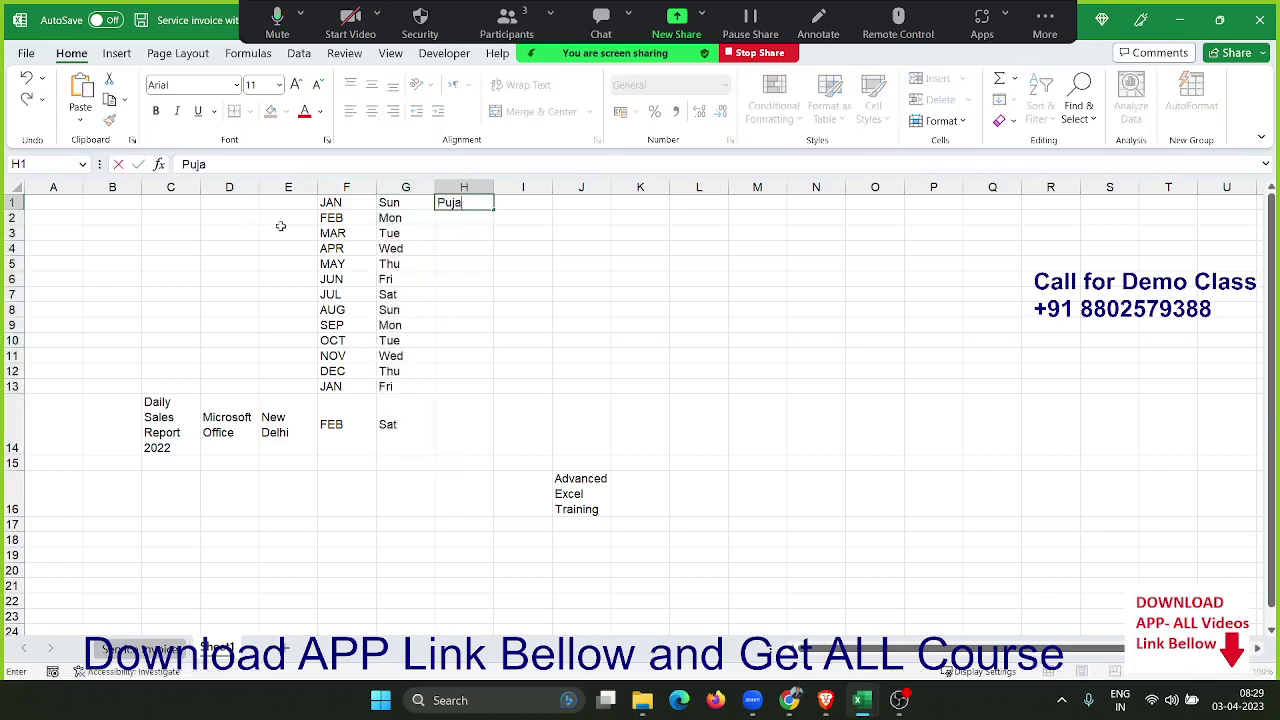
{"action": "left_click", "coordinate": [455, 245]}
{"action": "left_click", "coordinate": [449, 203]}
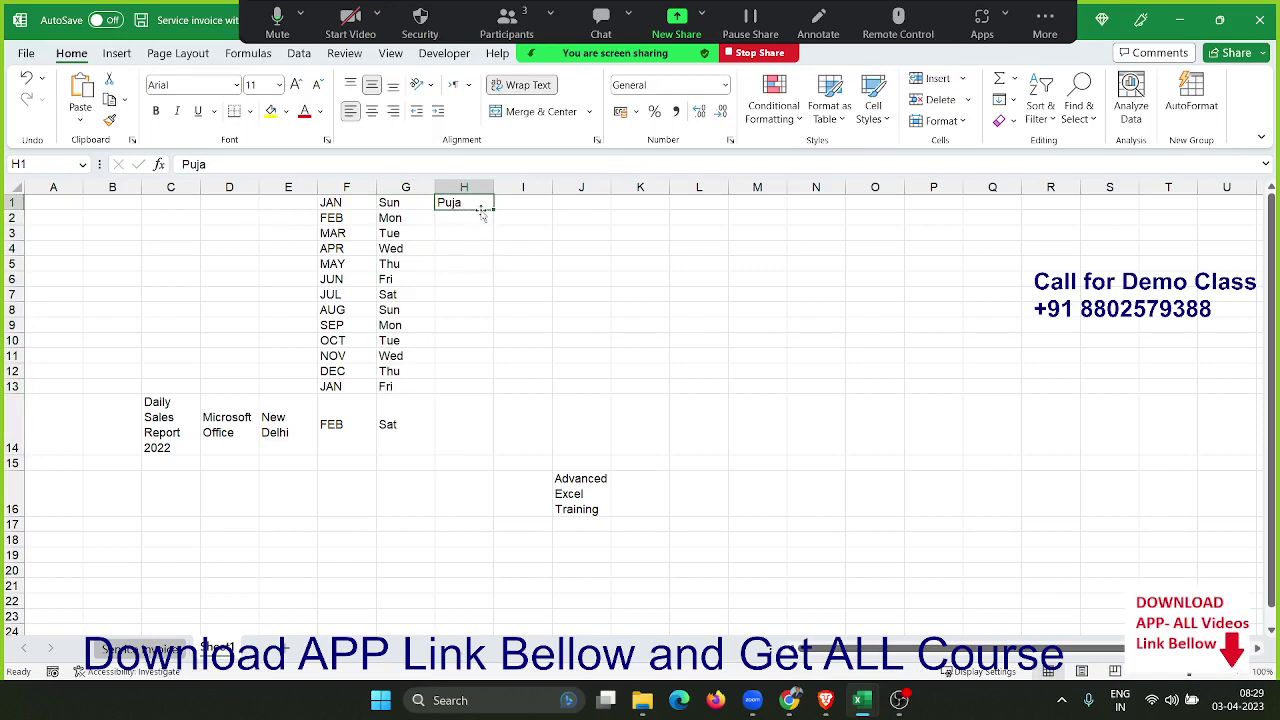
{"action": "left_click_drag", "start_coordinate": [494, 209], "coordinate": [503, 468]}
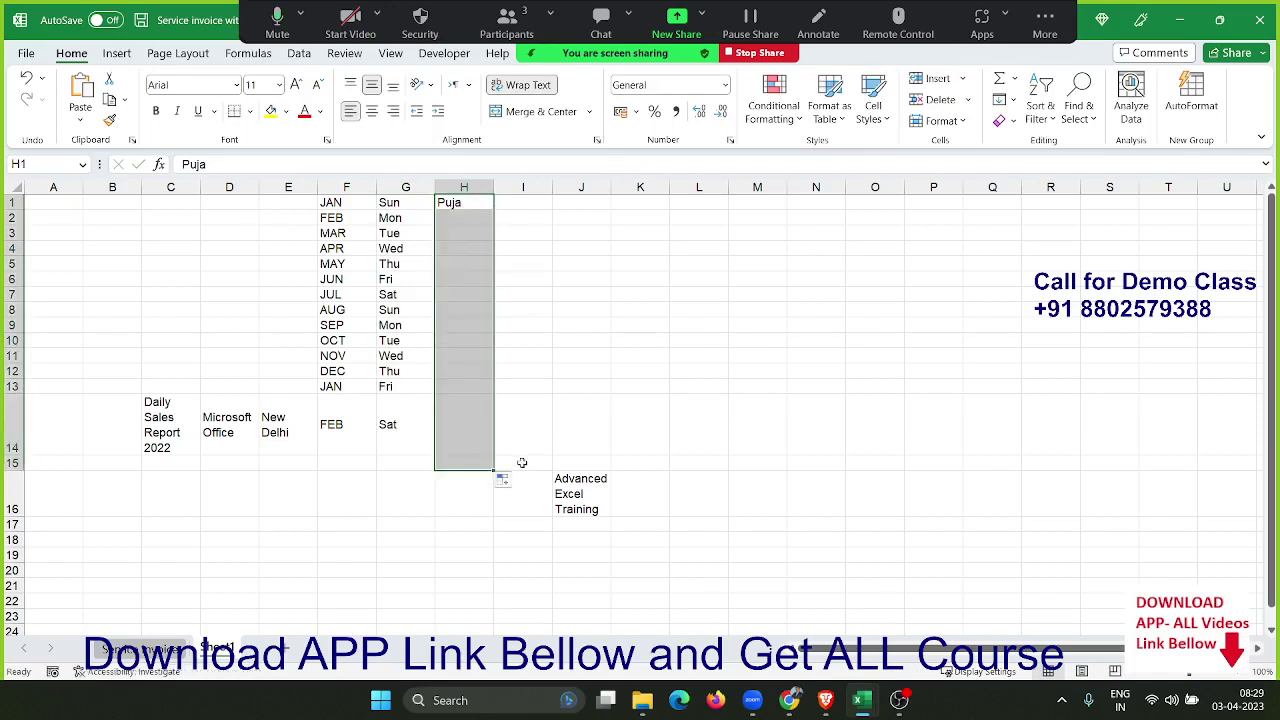
{"action": "left_click", "coordinate": [510, 207]}
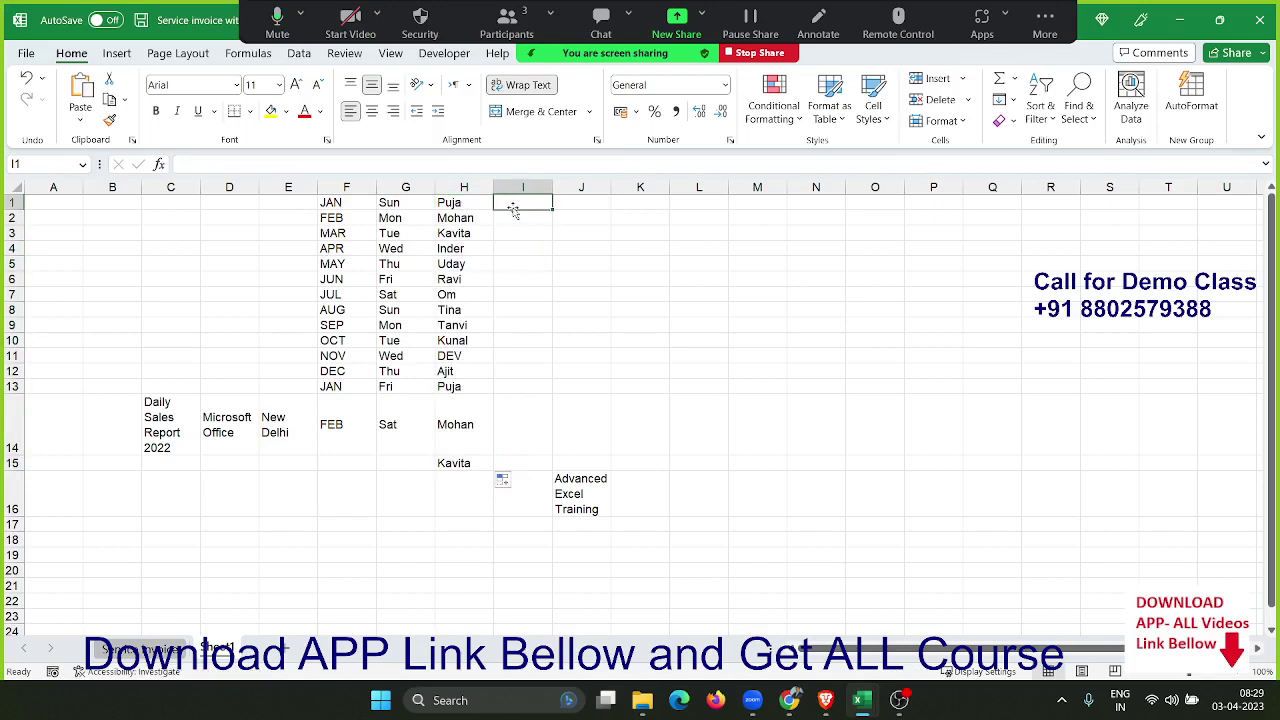
{"action": "type", "text": "SBI"}
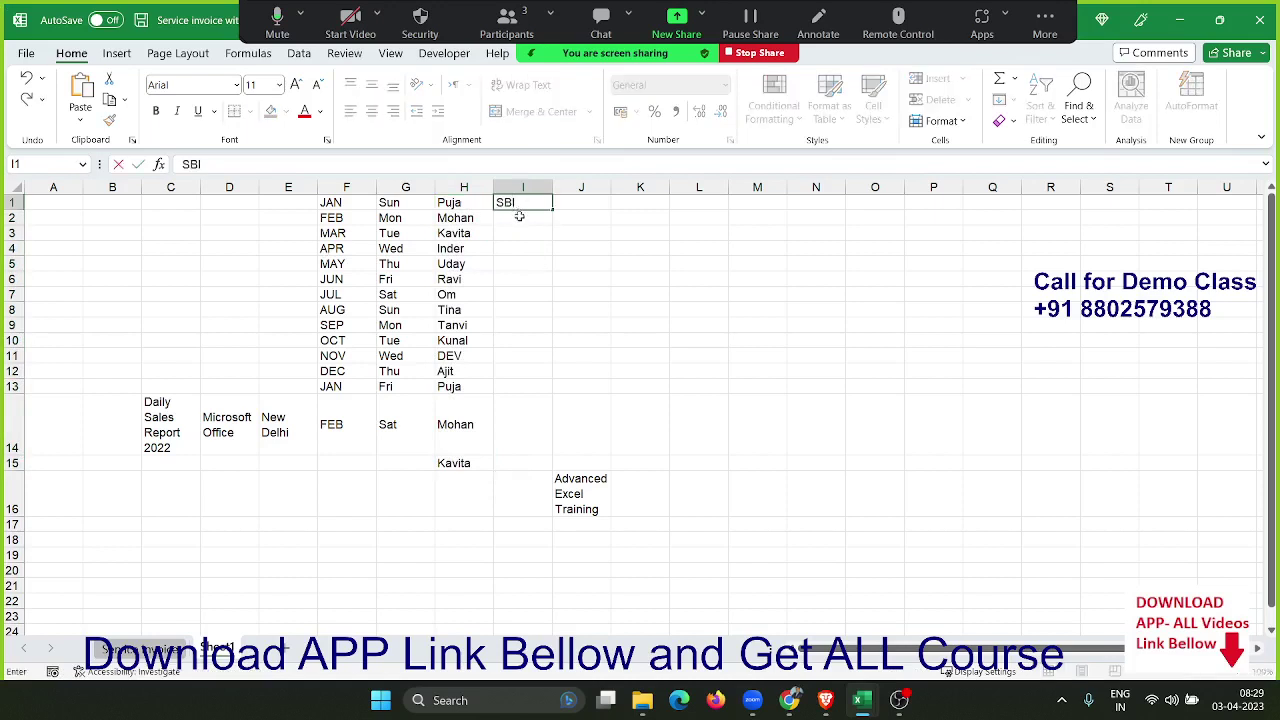
{"action": "key", "text": "Return"}
{"action": "left_click", "coordinate": [529, 203]}
{"action": "left_click_drag", "start_coordinate": [549, 207], "coordinate": [574, 452]}
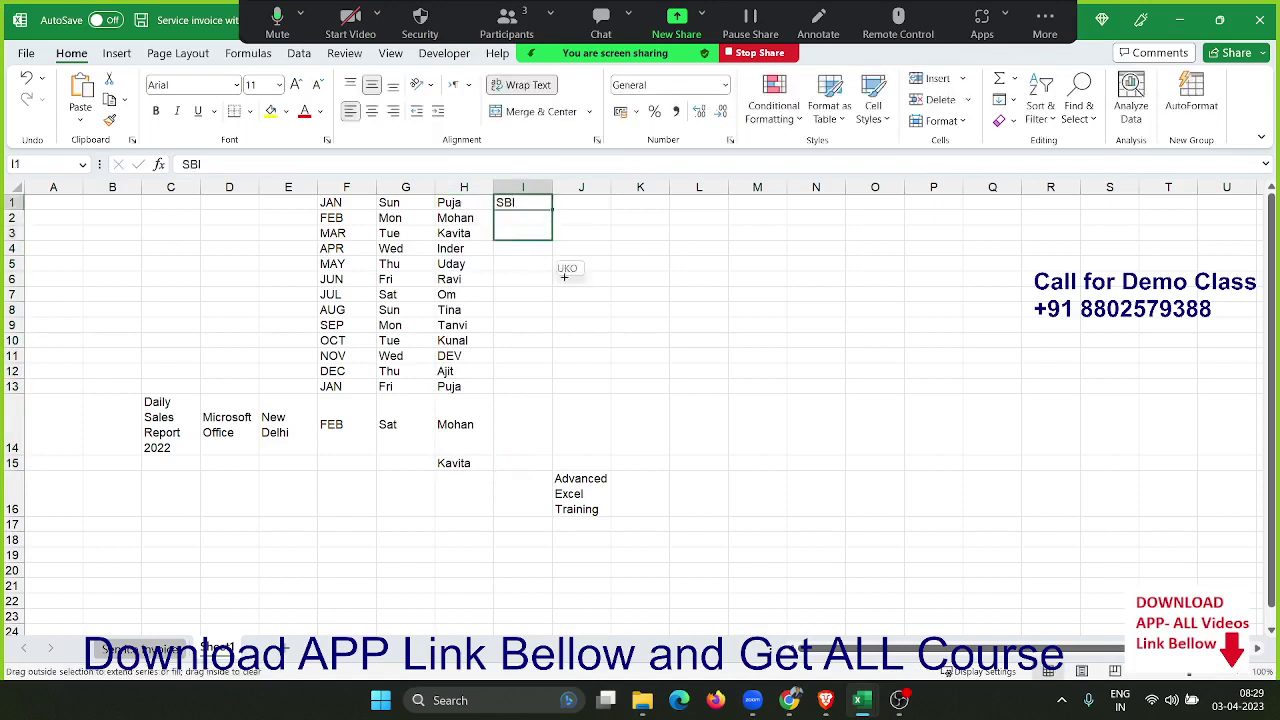
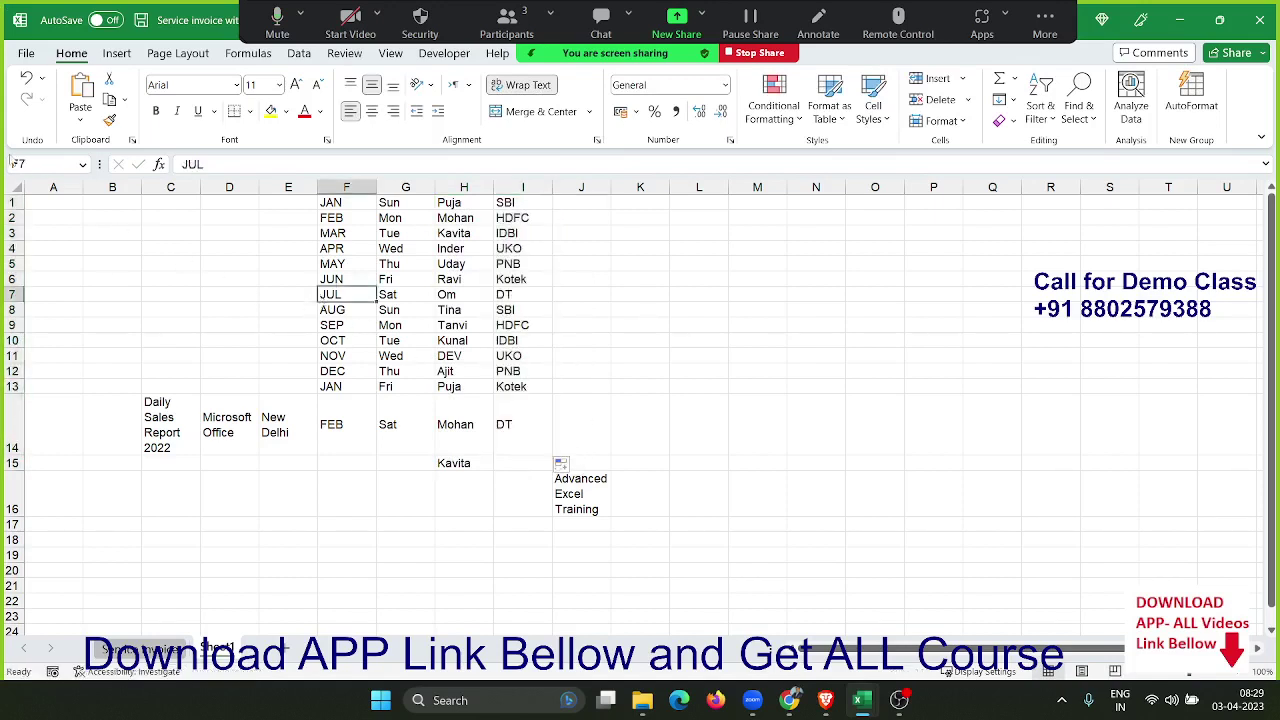
Step: Open Excel Options on the Advanced category and scroll to the General section's Edit Custom Lists
{"action": "left_click", "coordinate": [27, 55]}
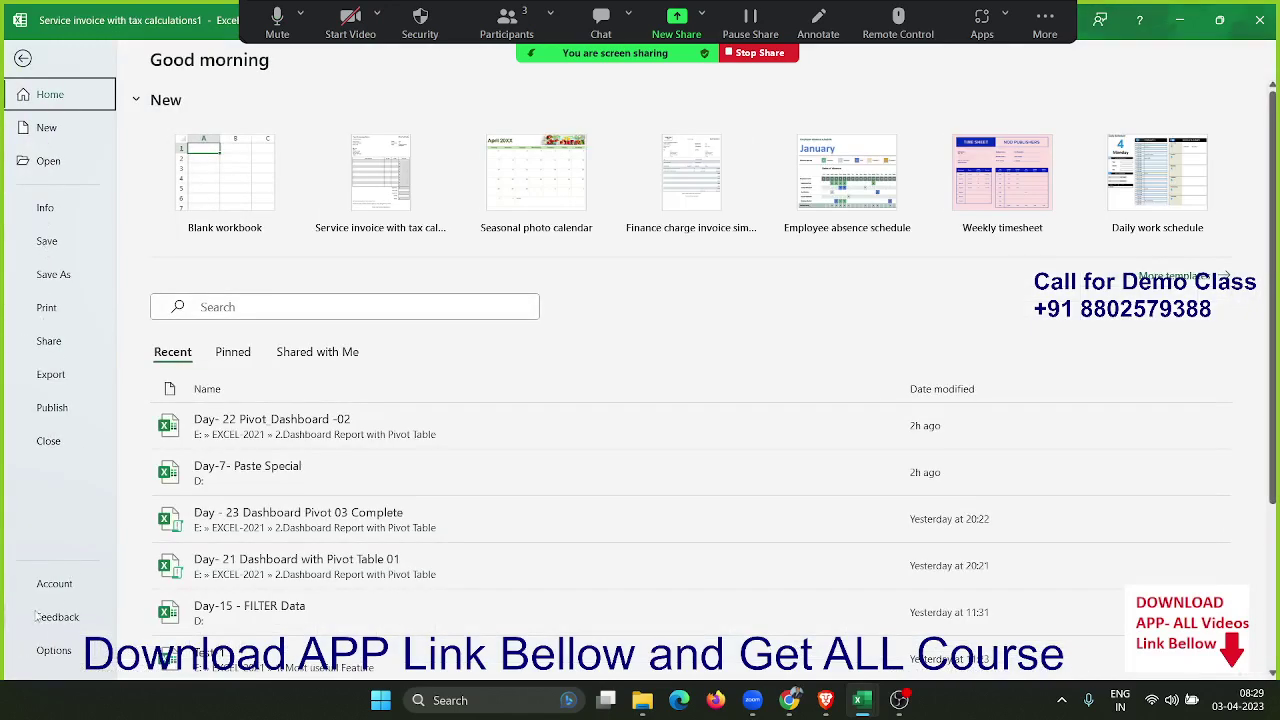
{"action": "left_click", "coordinate": [62, 652]}
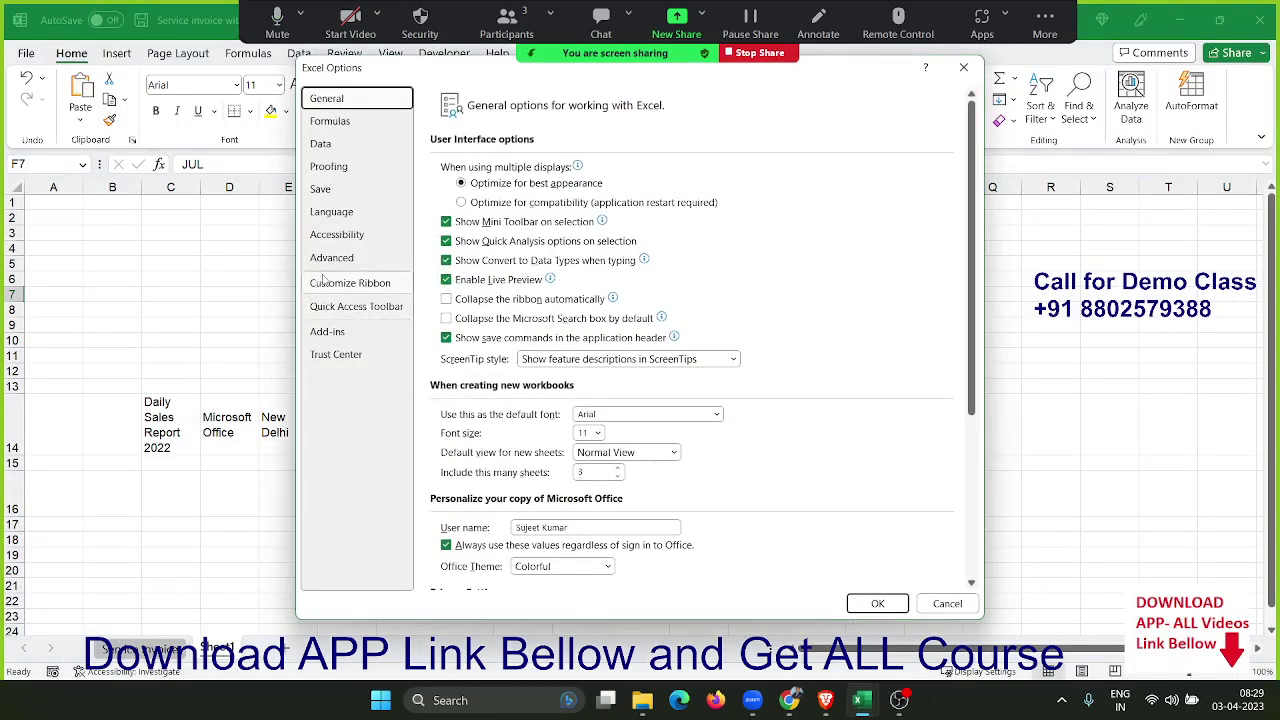
{"action": "left_click", "coordinate": [338, 262]}
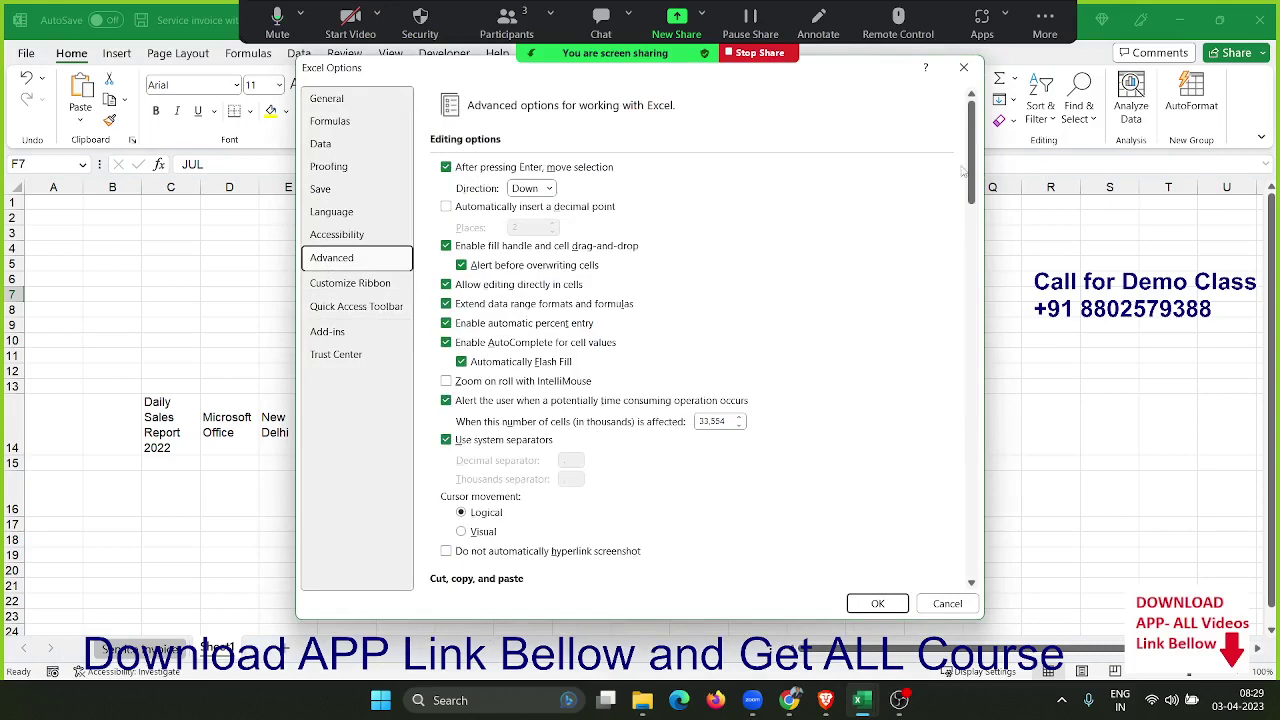
{"action": "left_click_drag", "start_coordinate": [972, 180], "coordinate": [972, 555]}
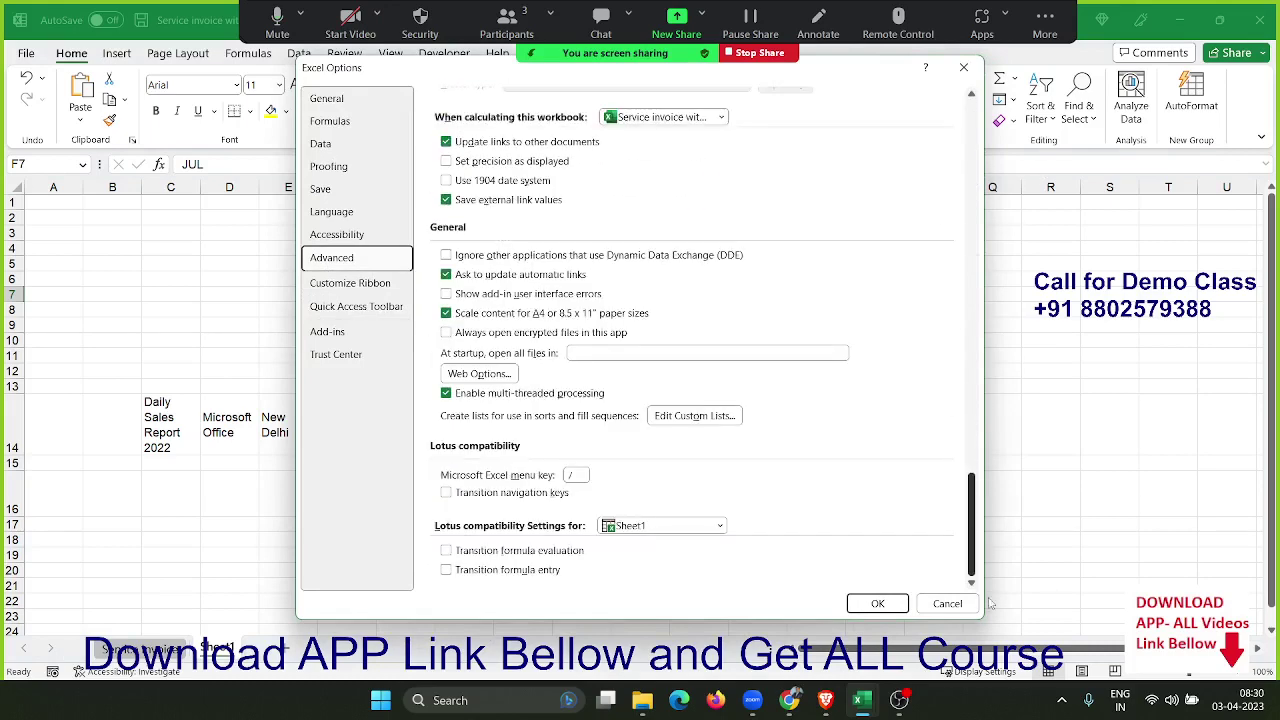
{"action": "left_click", "coordinate": [693, 411]}
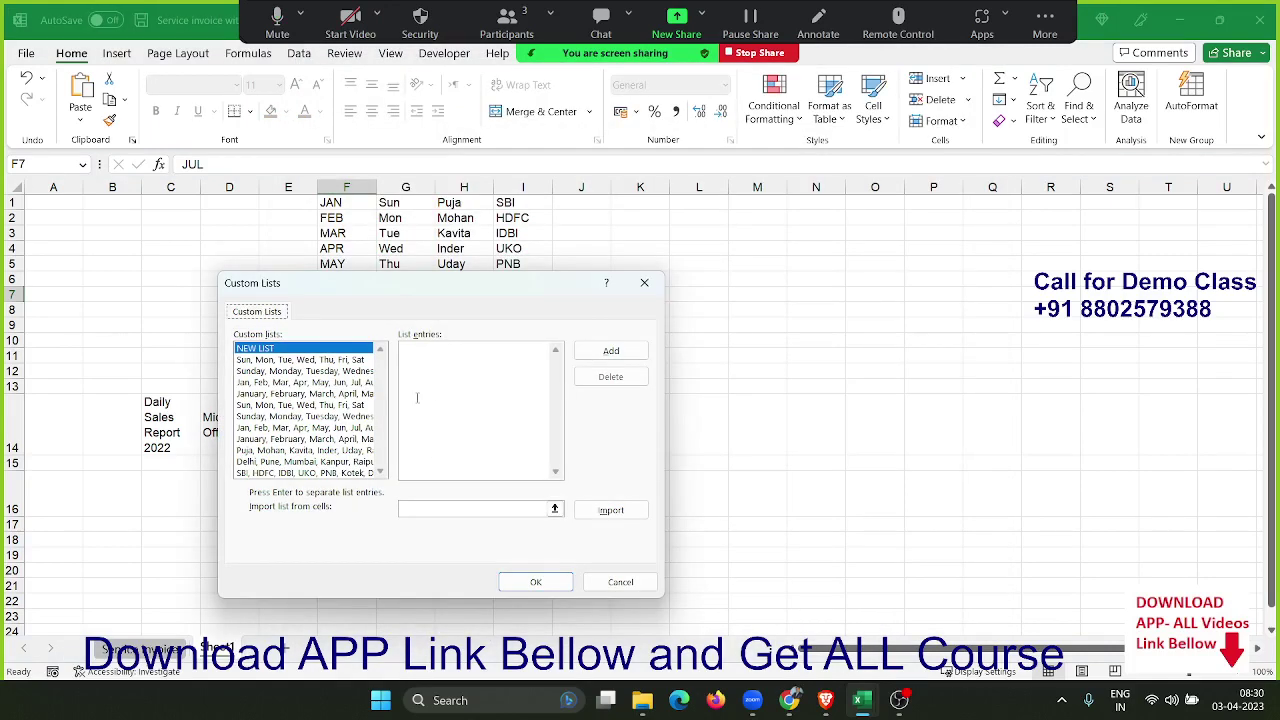
{"action": "left_click", "coordinate": [273, 473]}
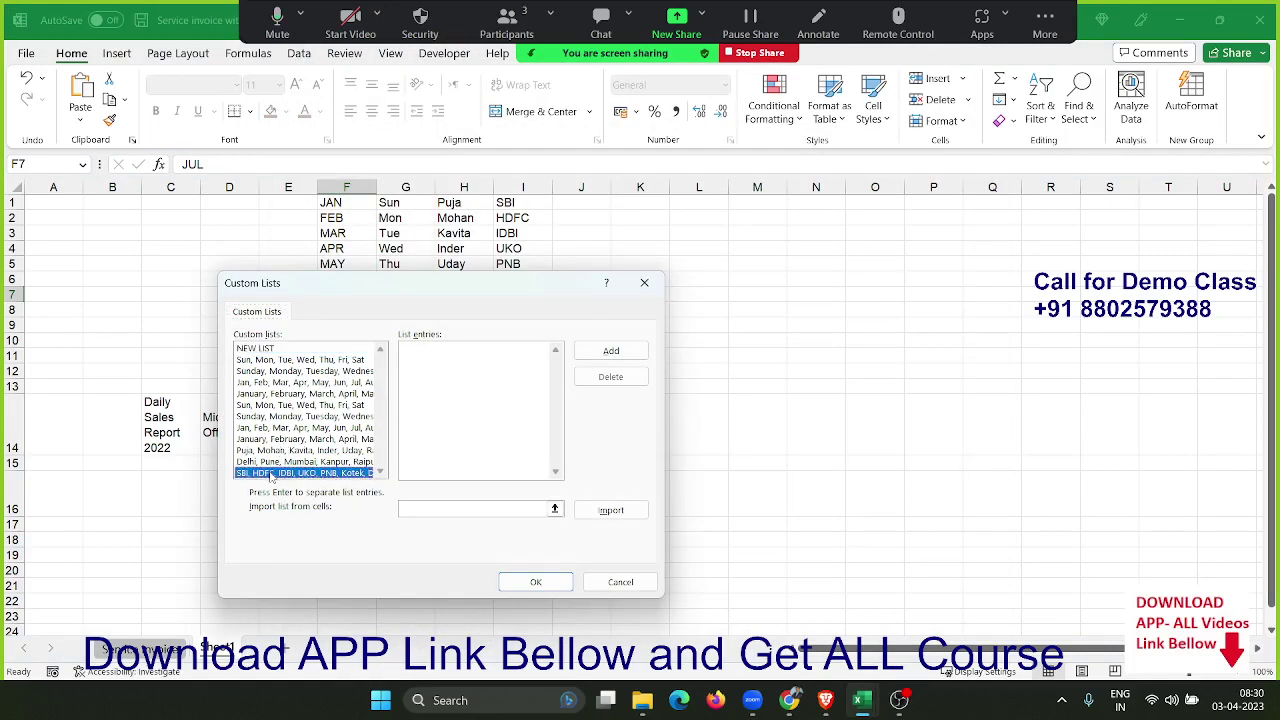
{"action": "left_click", "coordinate": [274, 462]}
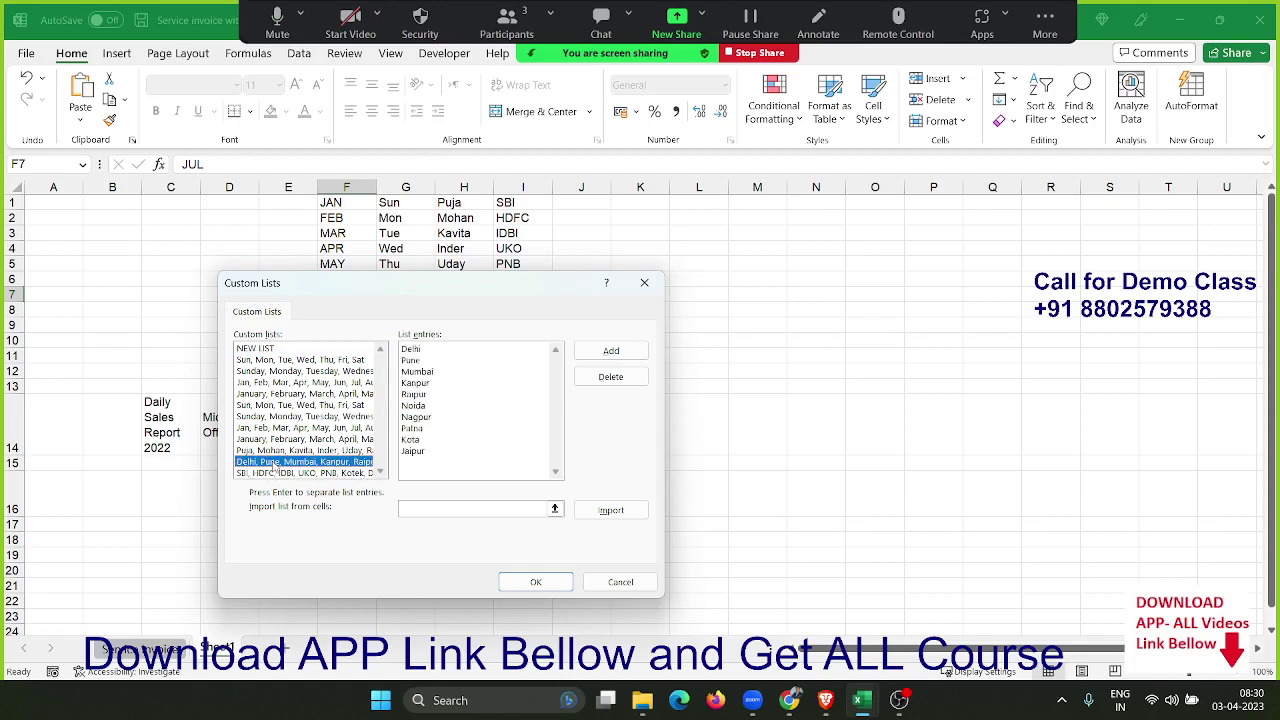
{"action": "left_click", "coordinate": [278, 451]}
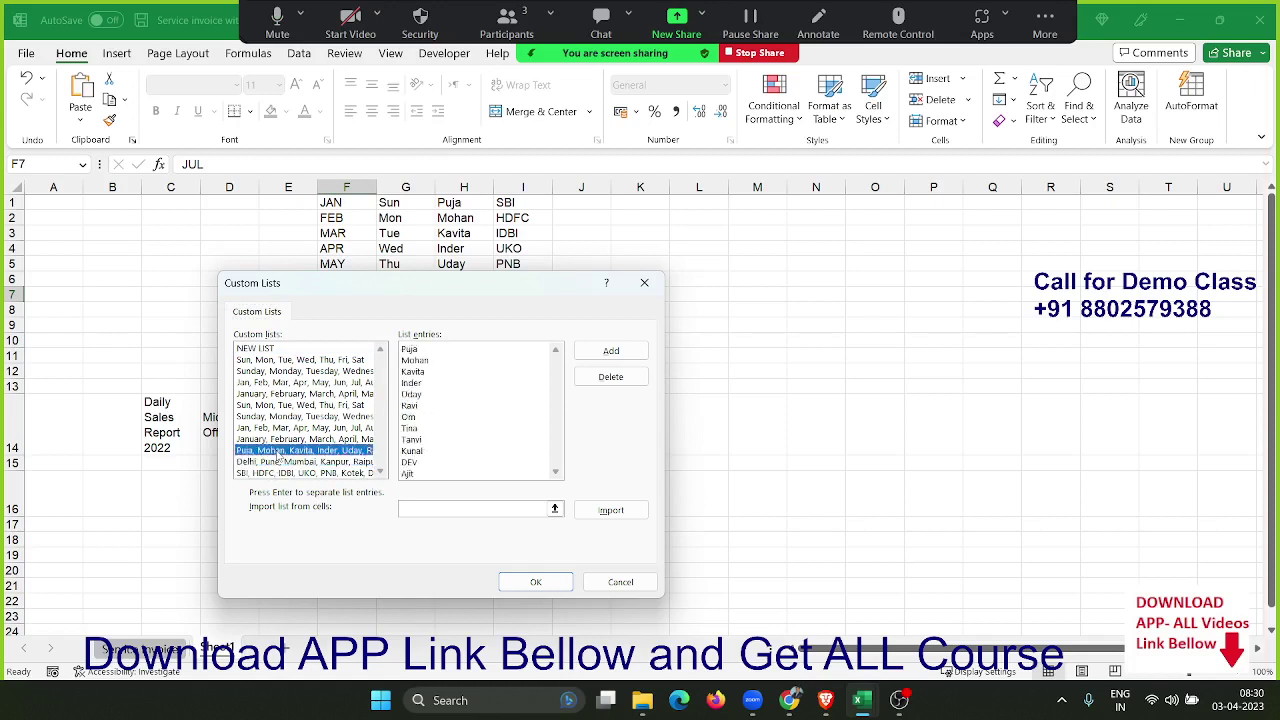
{"action": "left_click", "coordinate": [268, 347]}
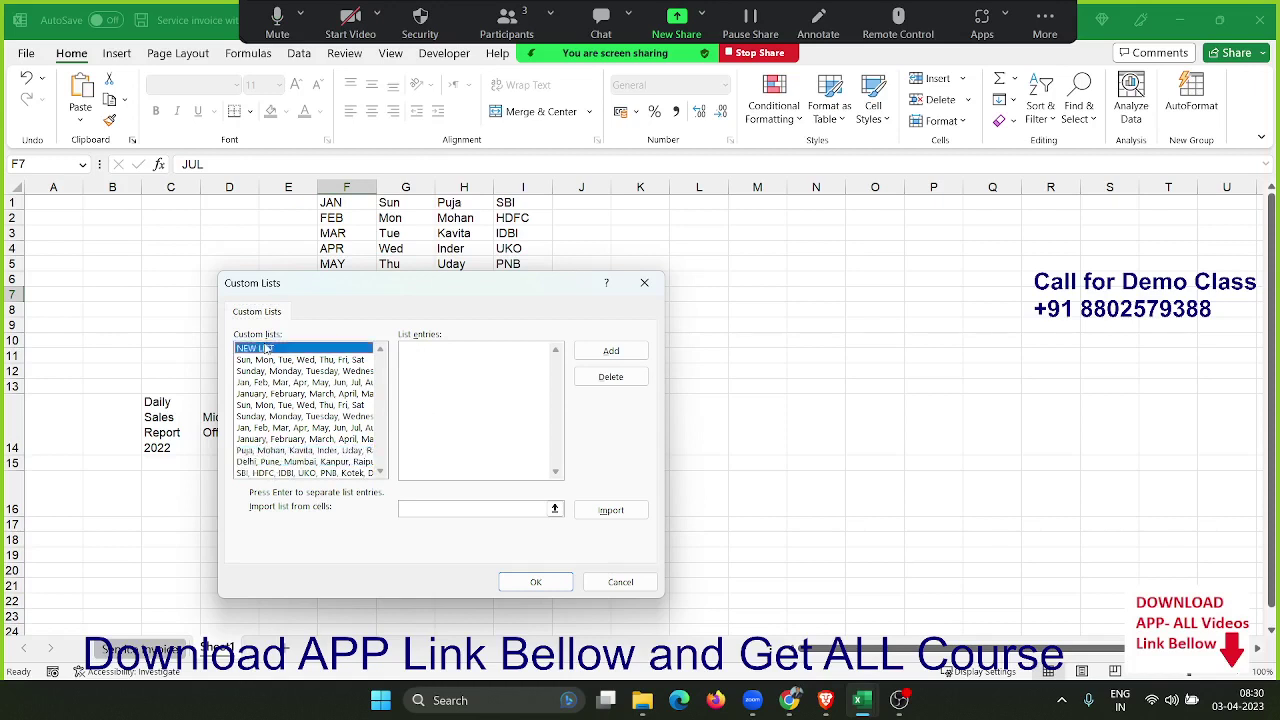
{"action": "left_click", "coordinate": [526, 510]}
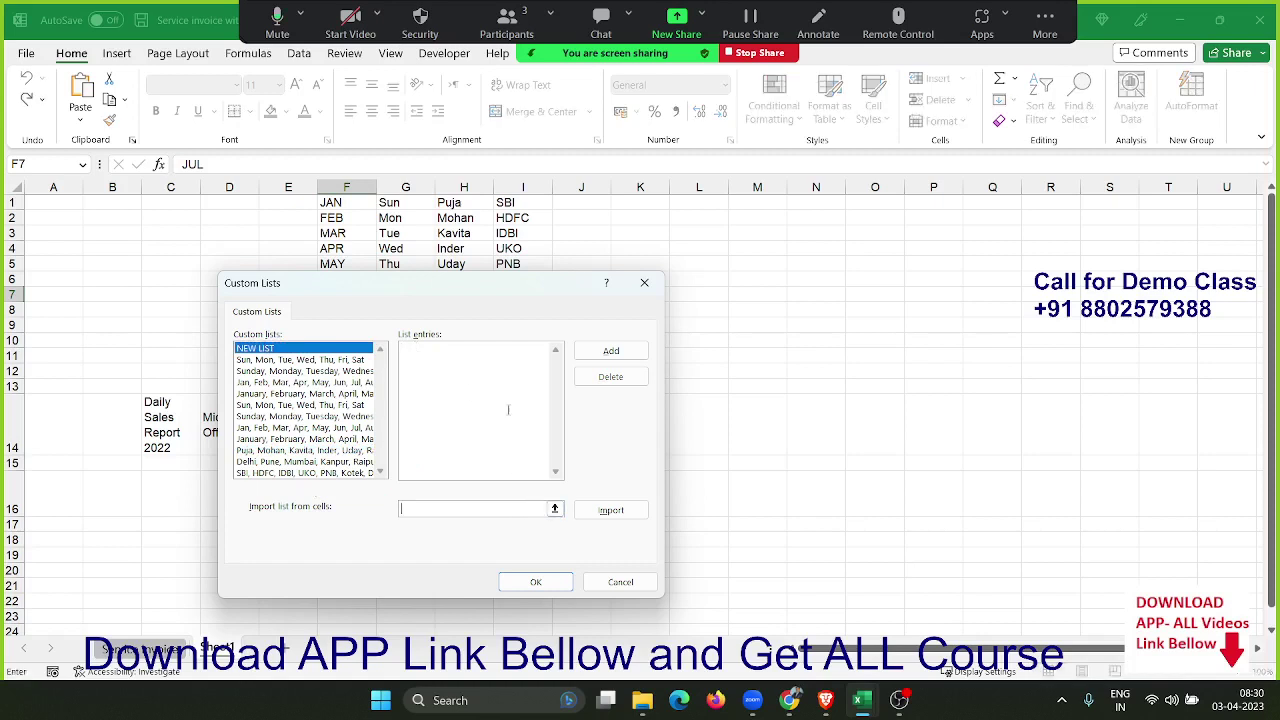
{"action": "left_click_drag", "start_coordinate": [508, 218], "coordinate": [522, 256]}
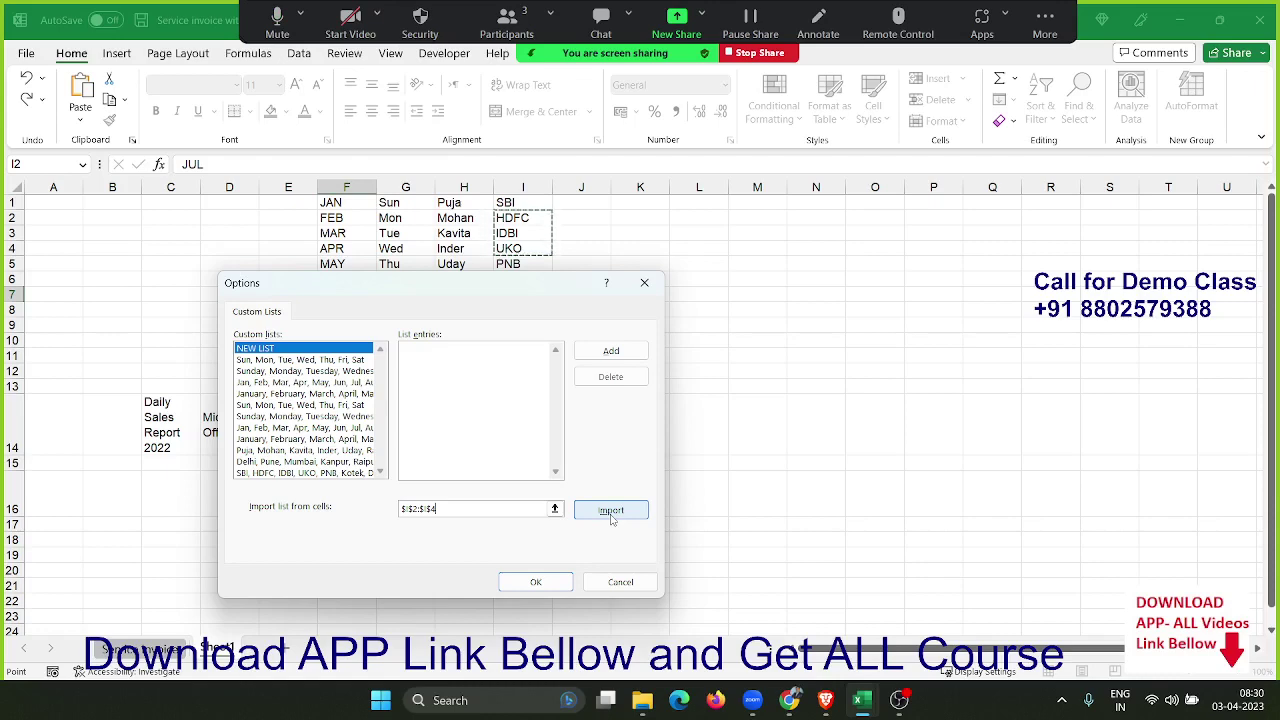
{"action": "key", "text": "Return"}
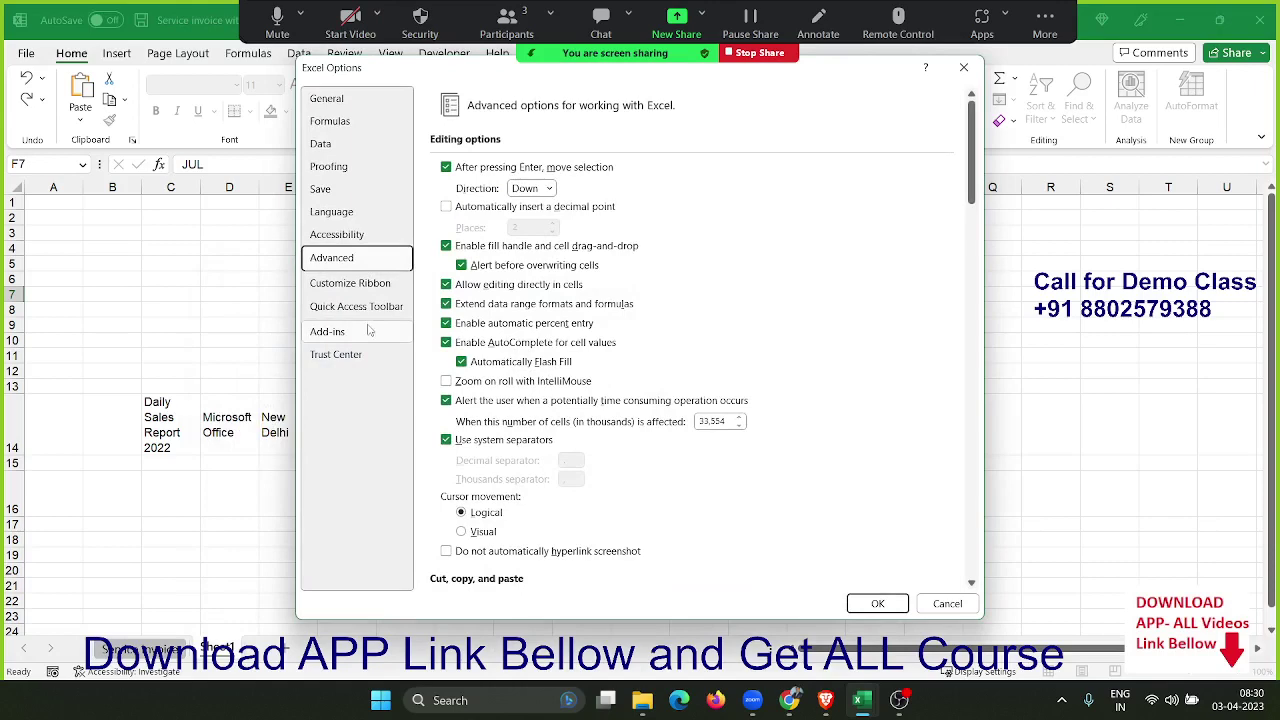
Step: Show the Customize Ribbon settings and collapse the Home tab's groups
{"action": "left_click", "coordinate": [384, 284]}
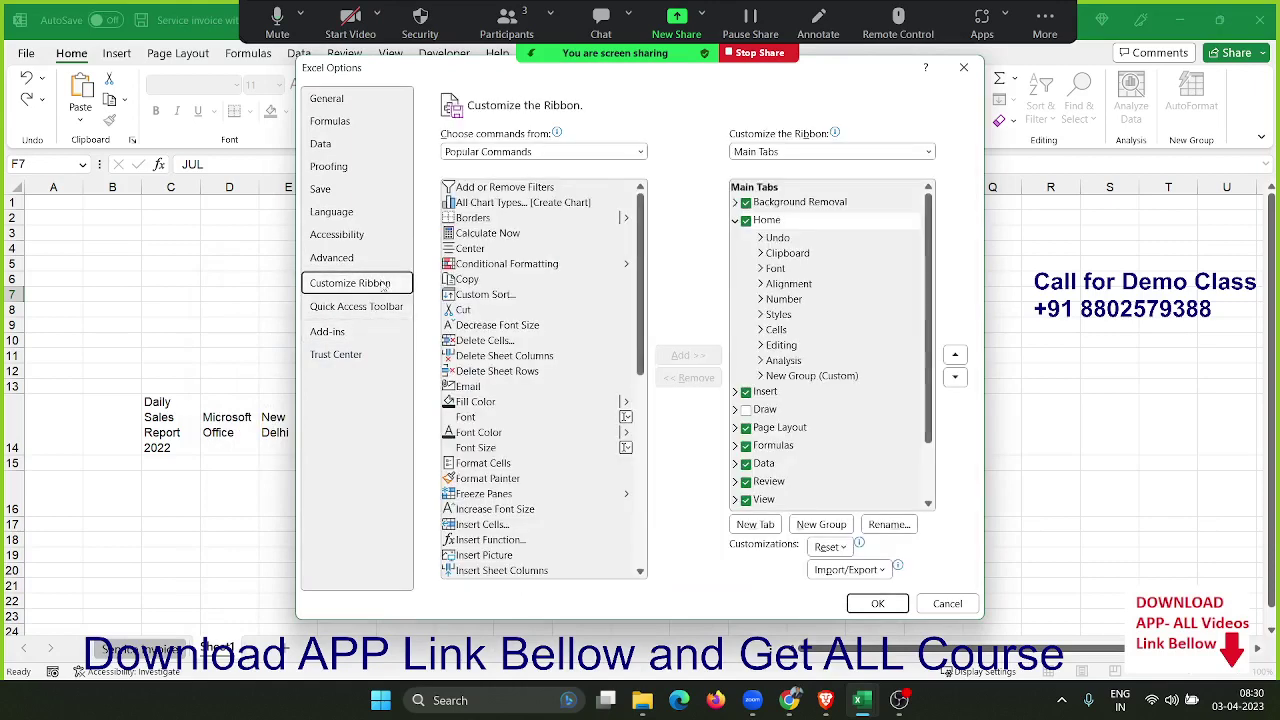
{"action": "left_click_drag", "start_coordinate": [335, 58], "coordinate": [333, 154]}
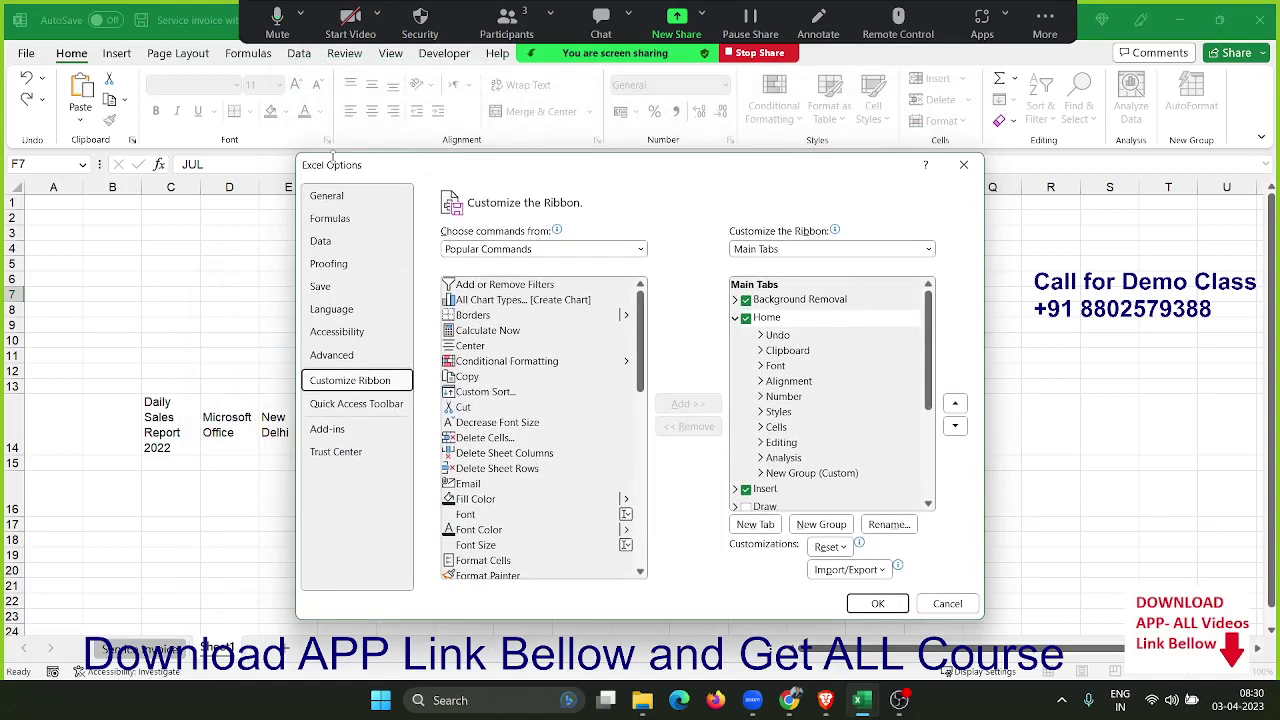
{"action": "left_click", "coordinate": [737, 319]}
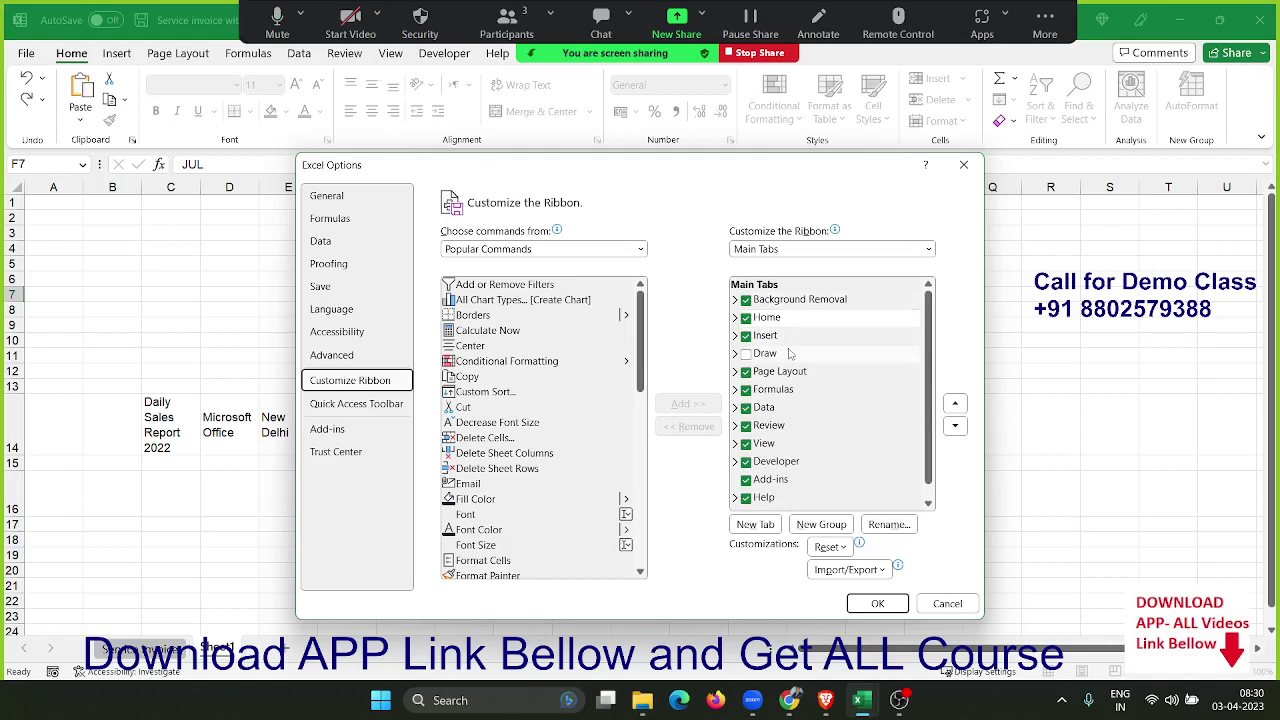
{"action": "scroll", "coordinate": [786, 395], "scroll_direction": "down", "scroll_amount": 1}
{"action": "scroll", "coordinate": [766, 441], "scroll_direction": "up", "scroll_amount": 1}
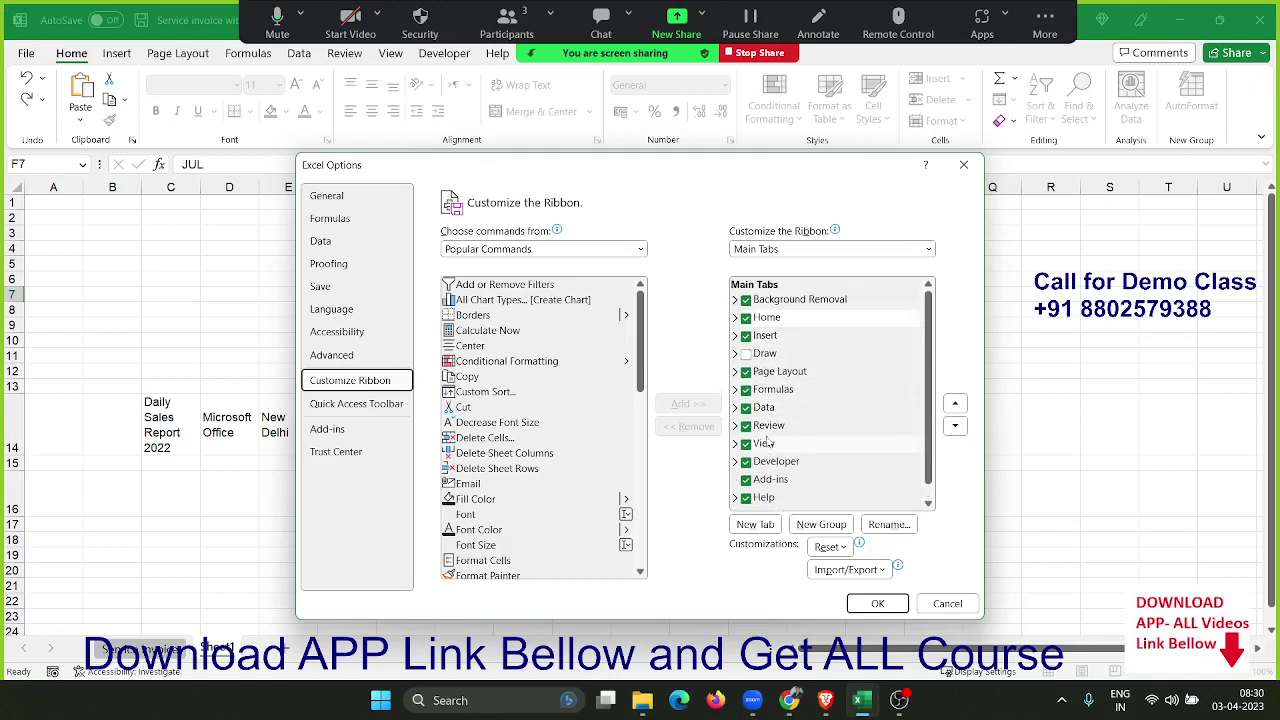
{"action": "scroll", "coordinate": [766, 441], "scroll_direction": "down", "scroll_amount": 1}
{"action": "scroll", "coordinate": [766, 441], "scroll_direction": "up", "scroll_amount": 1}
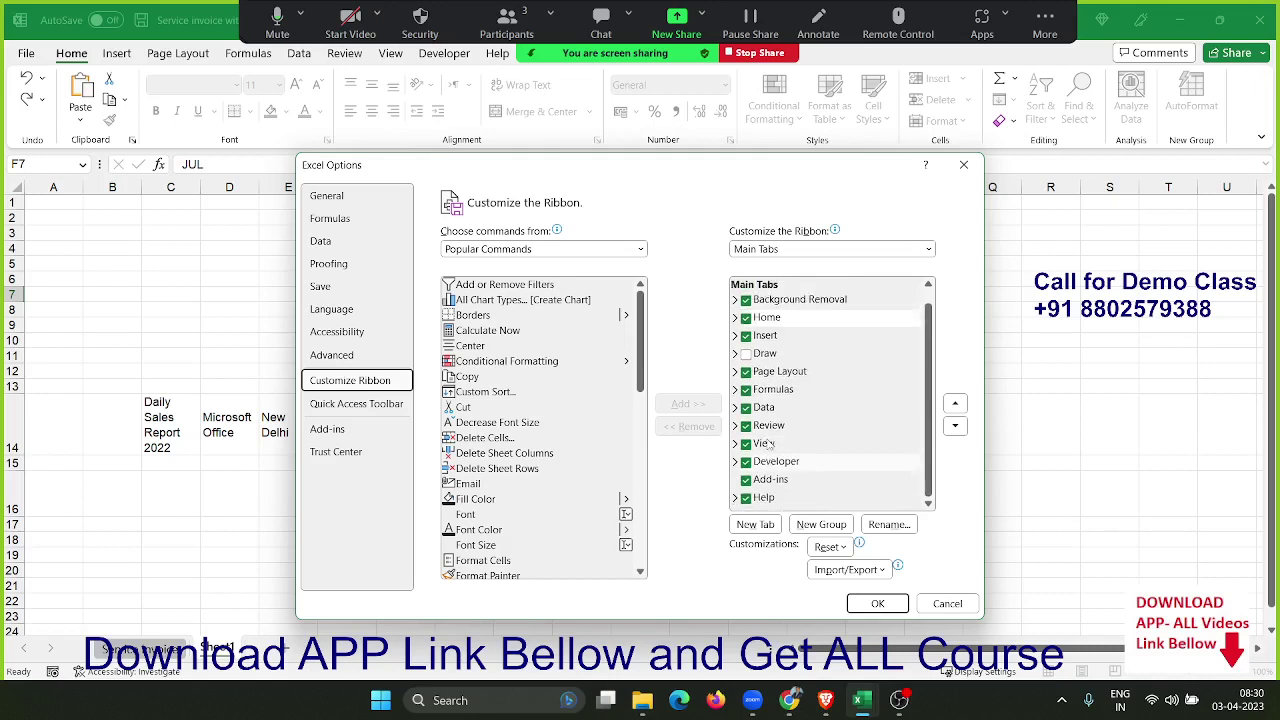
Step: List Commands Not in the Ribbon, select Down [Nudge Down], then view Quick Access Toolbar settings
{"action": "left_click", "coordinate": [491, 252]}
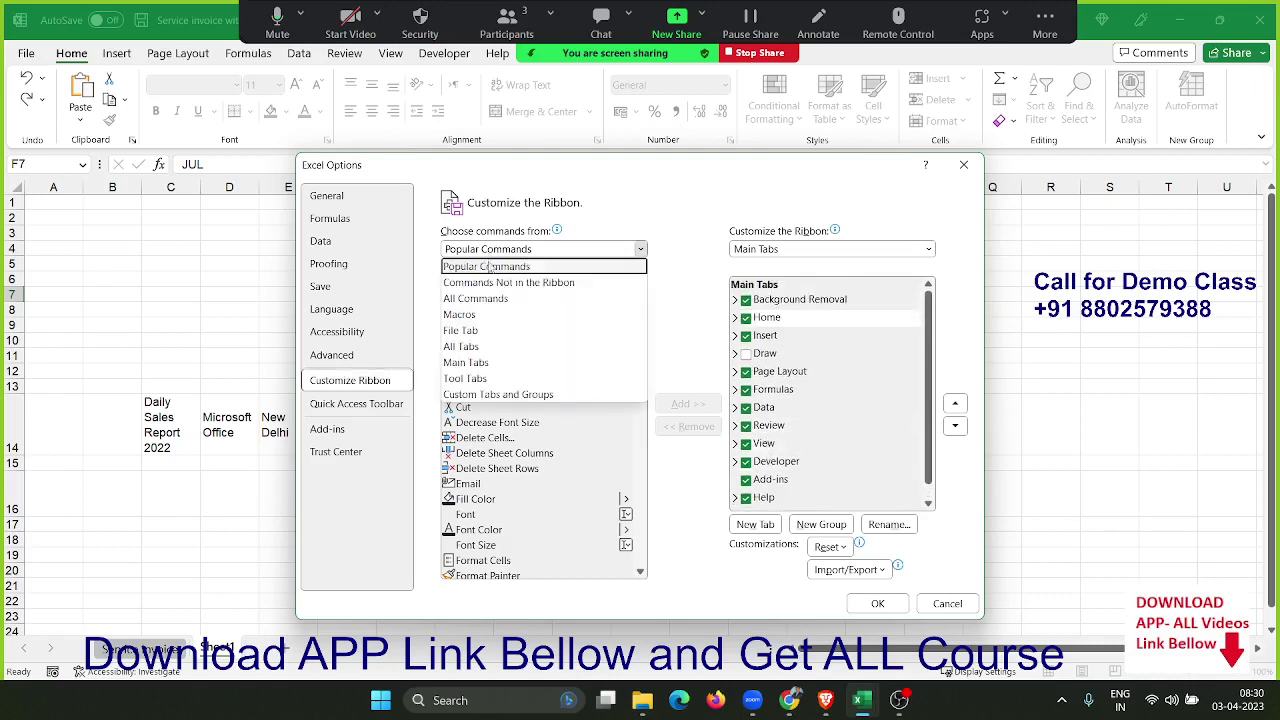
{"action": "left_click", "coordinate": [486, 284]}
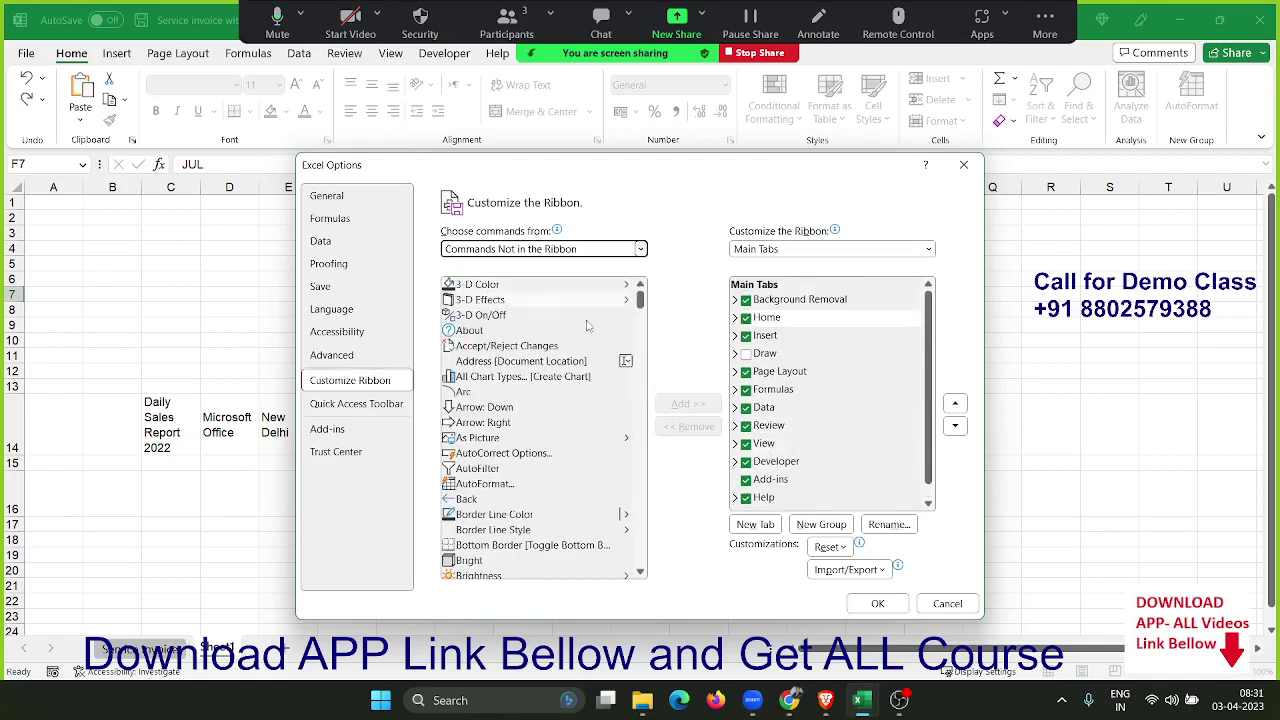
{"action": "left_click_drag", "start_coordinate": [640, 312], "coordinate": [640, 370]}
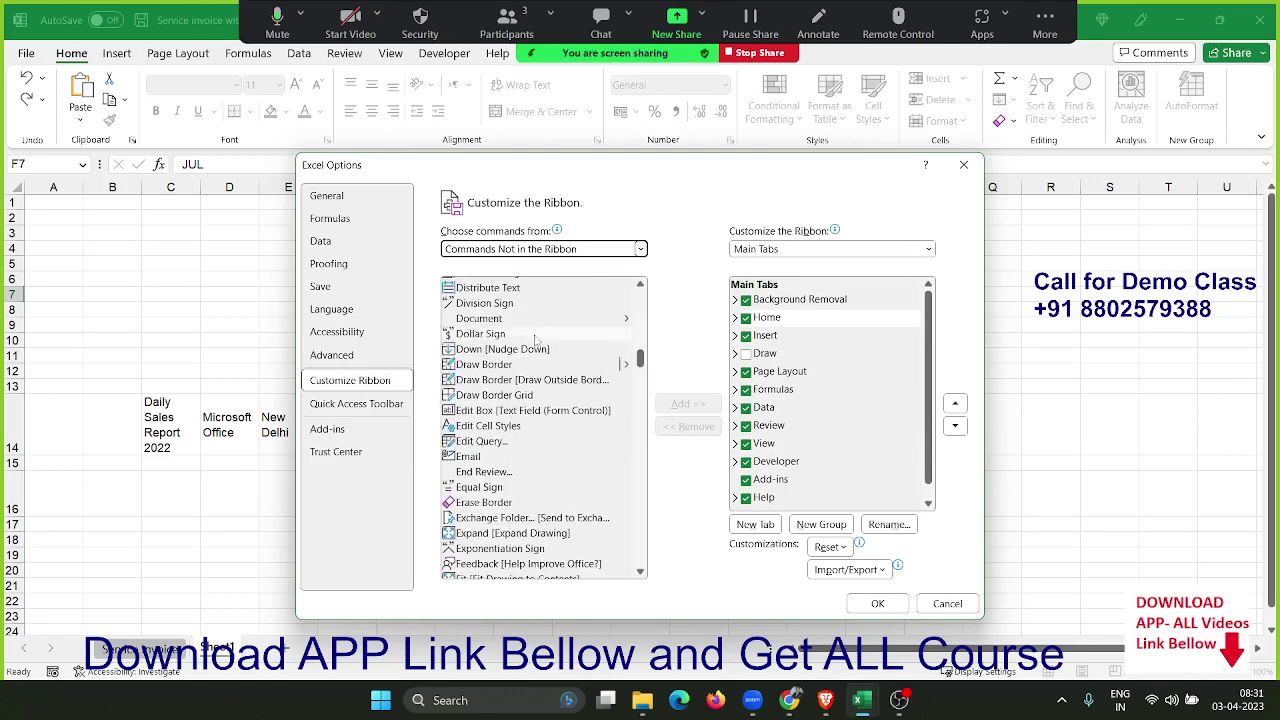
{"action": "left_click", "coordinate": [492, 350]}
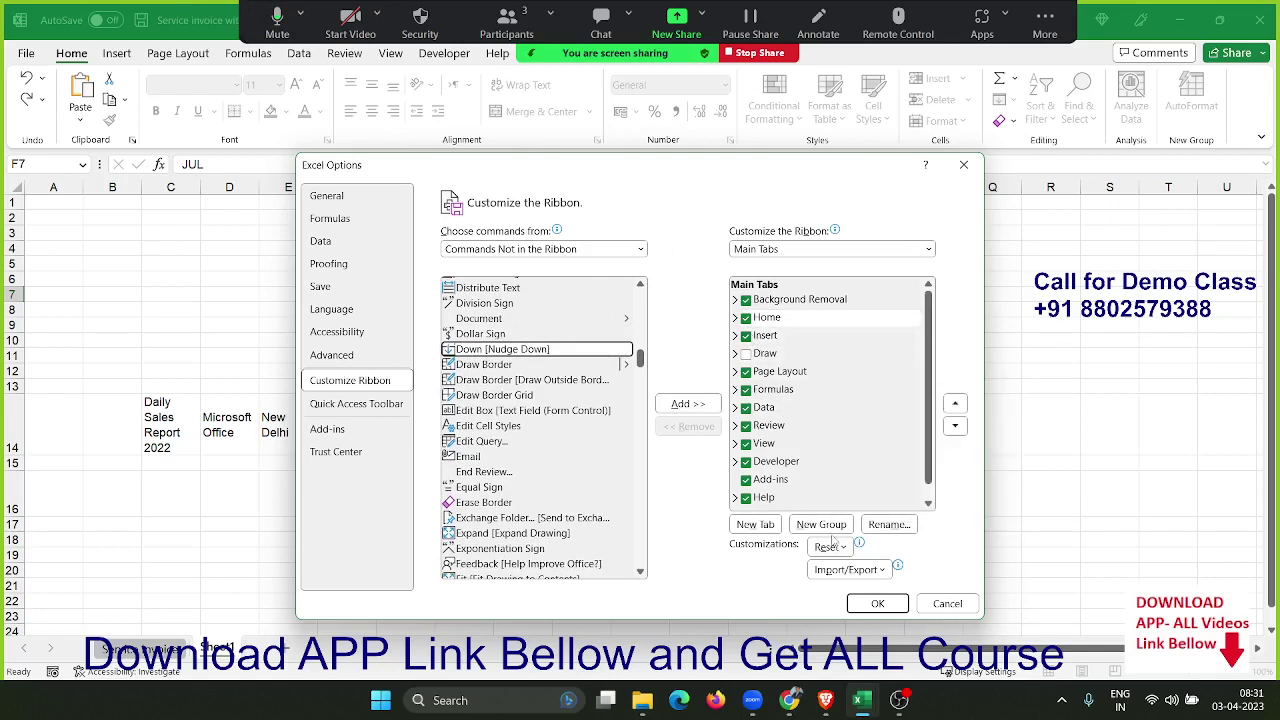
{"action": "left_click", "coordinate": [329, 404]}
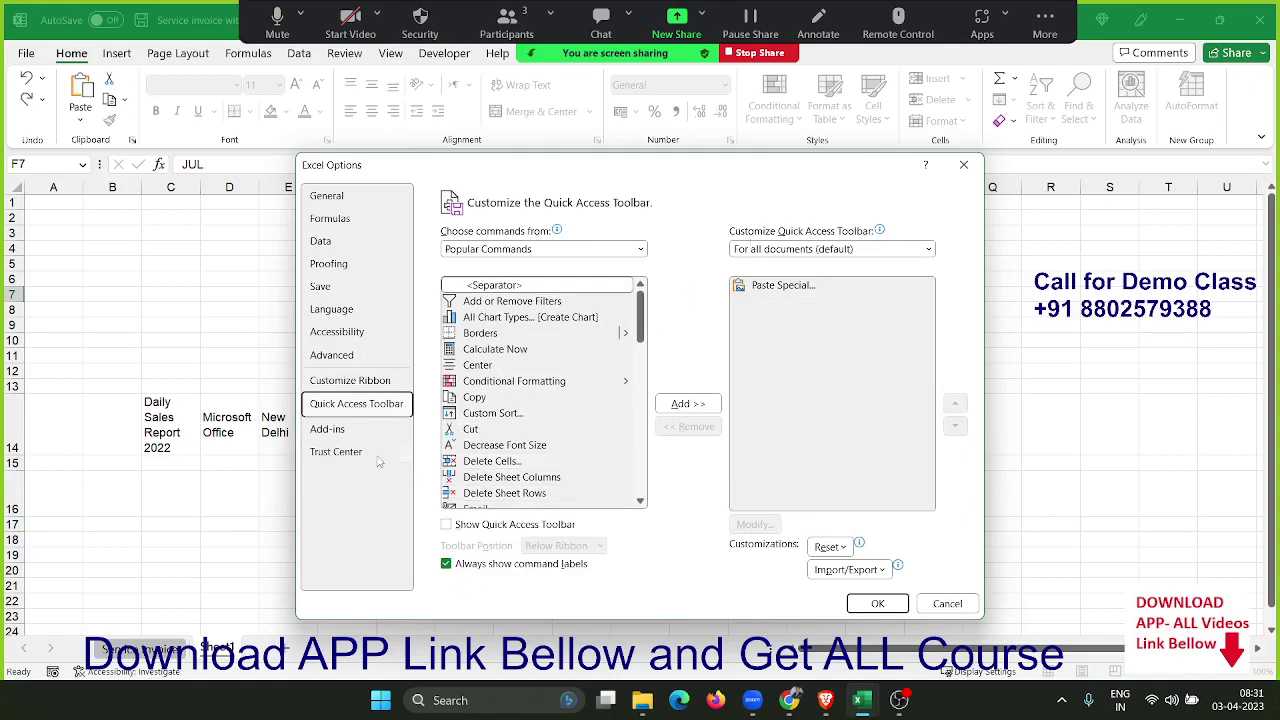
Step: Switch to the Add-ins page listing Power Map, Power Pivot and Solver
{"action": "left_click", "coordinate": [352, 436]}
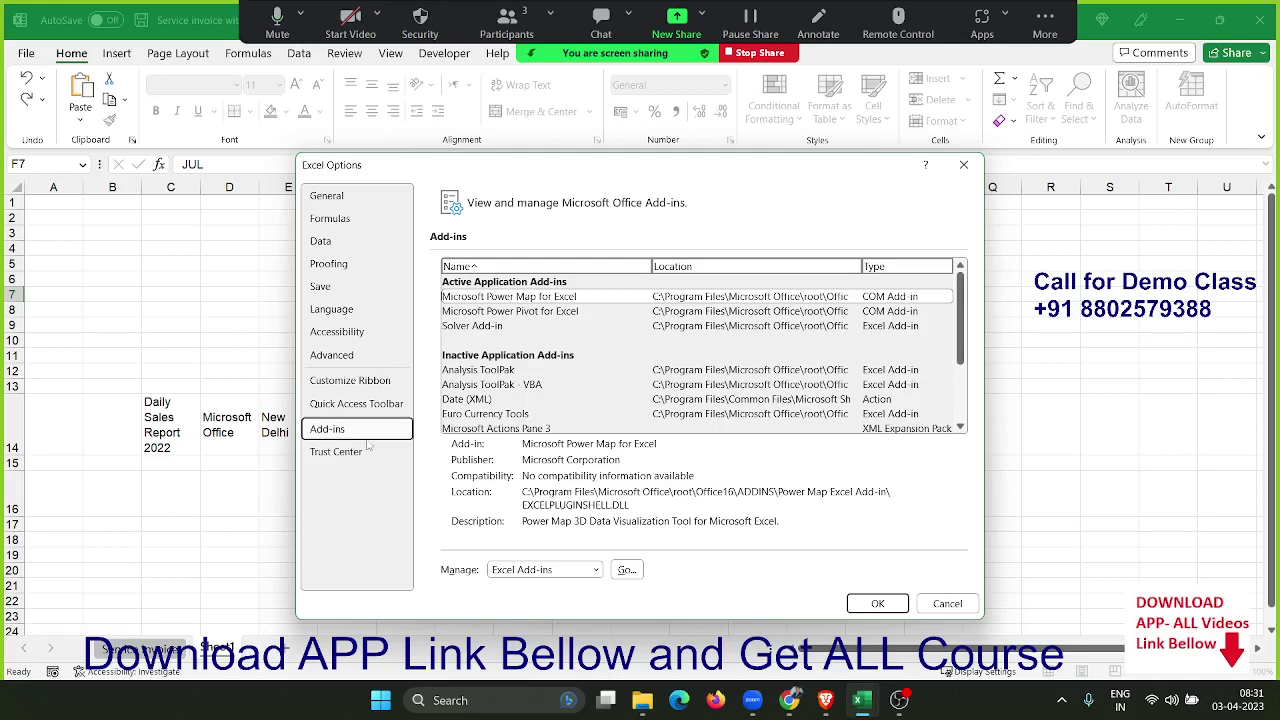
Step: Enable Solver Add-in in the Add-ins manager, then leave backstage to return to the worksheet
{"action": "left_click", "coordinate": [627, 570]}
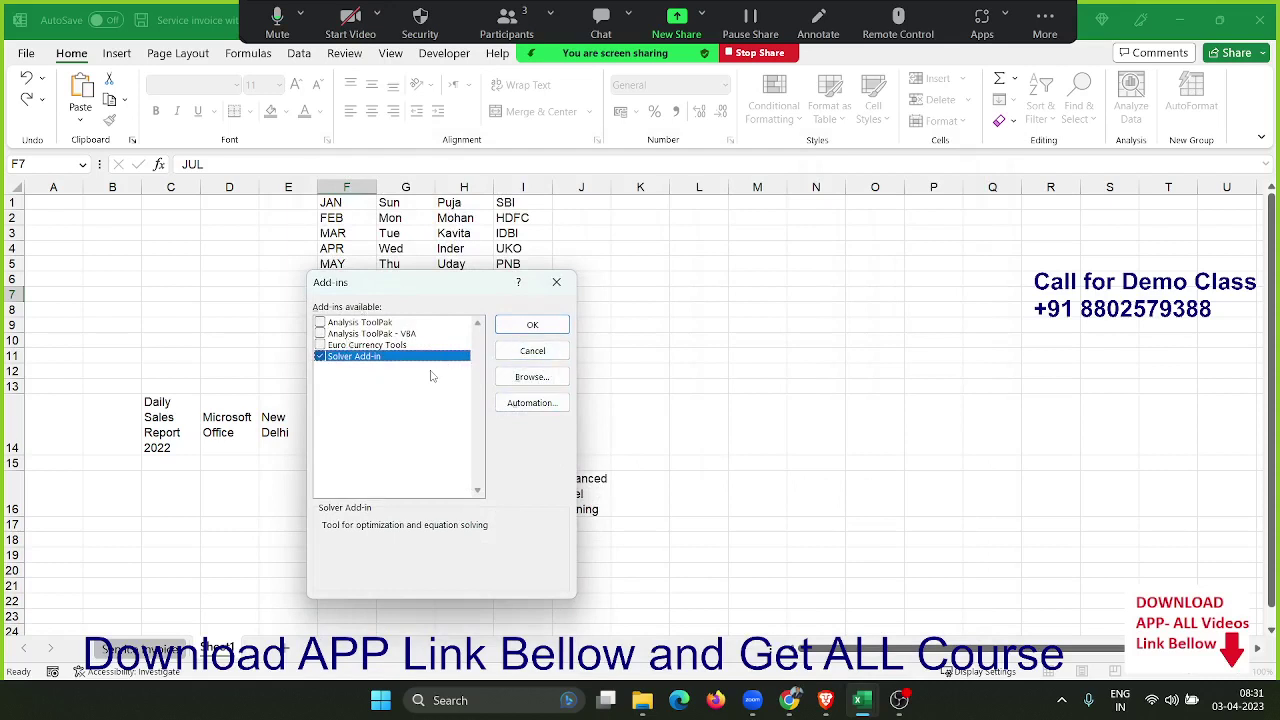
{"action": "left_click", "coordinate": [496, 354]}
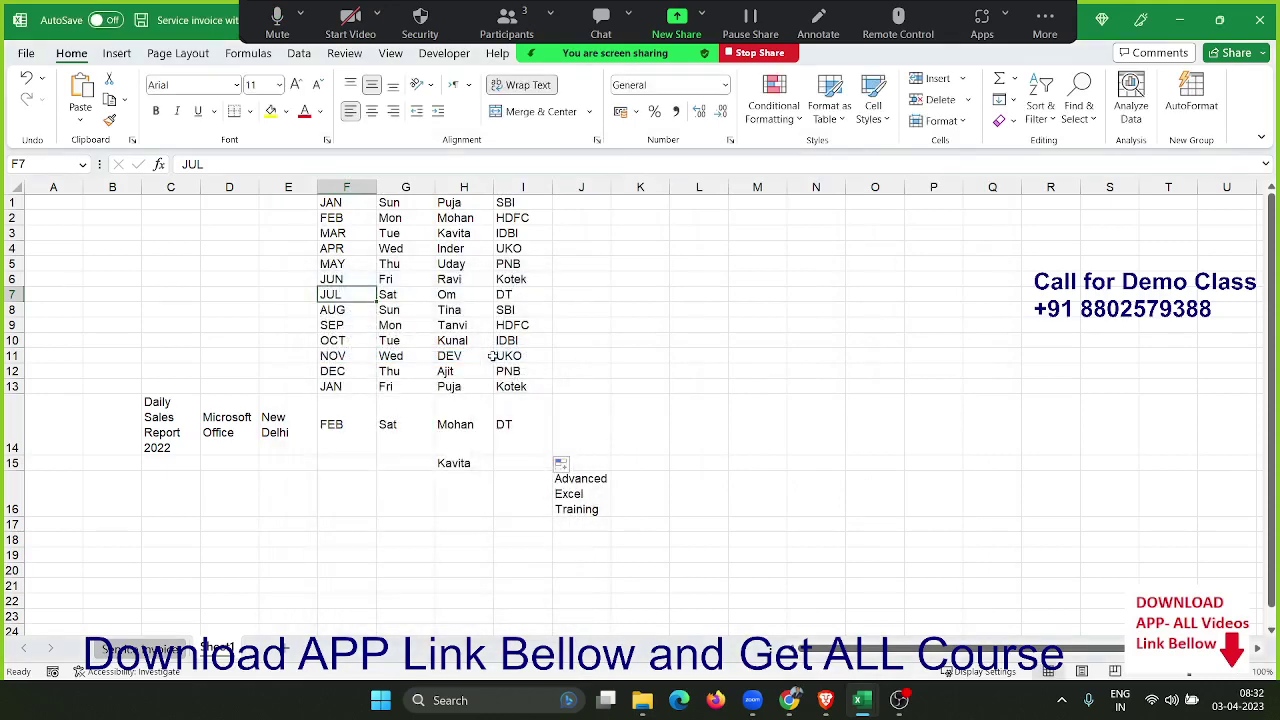
{"action": "left_click", "coordinate": [33, 54]}
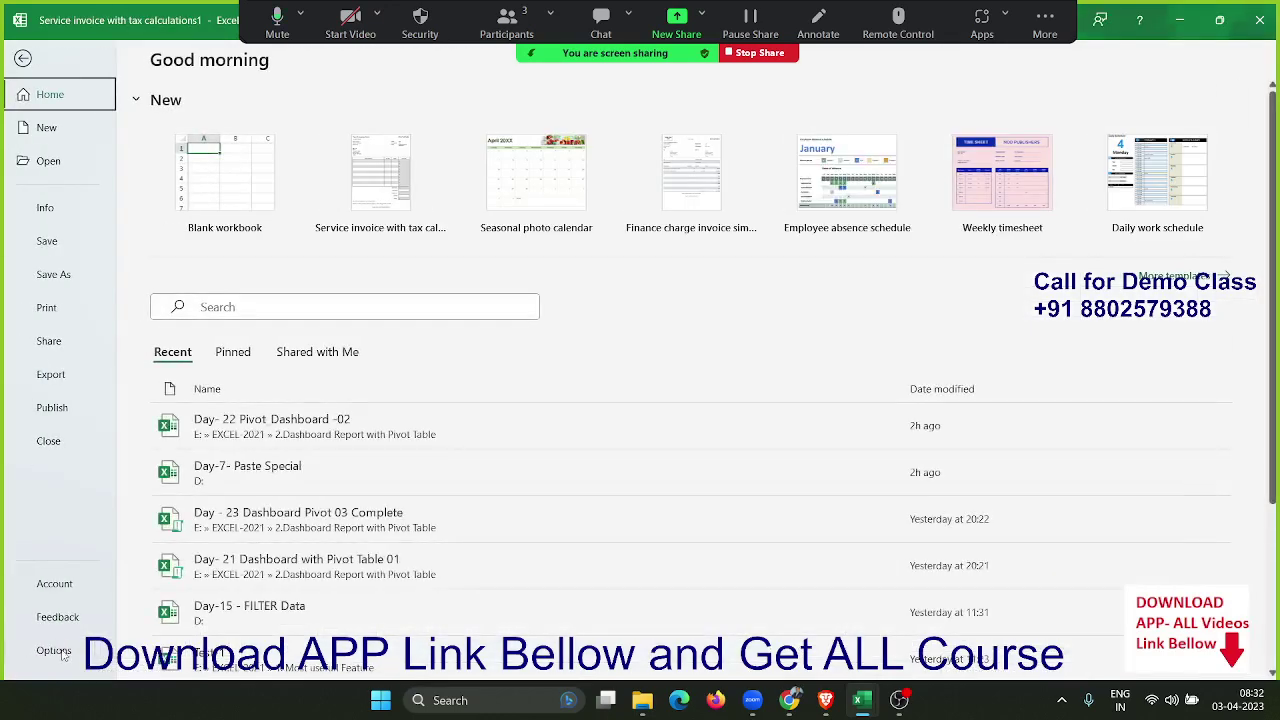
{"action": "left_click", "coordinate": [35, 62]}
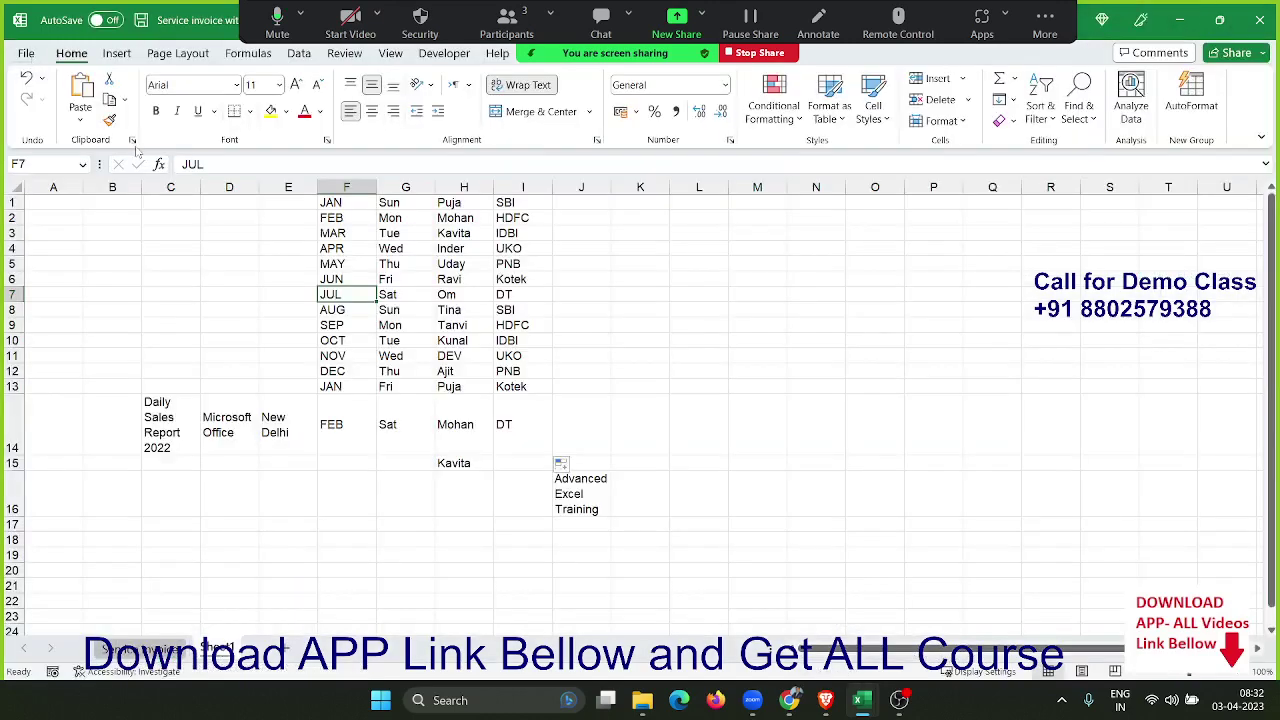
Step: Open and close Firefox from the taskbar, then refresh the desktop
{"action": "left_click", "coordinate": [716, 700]}
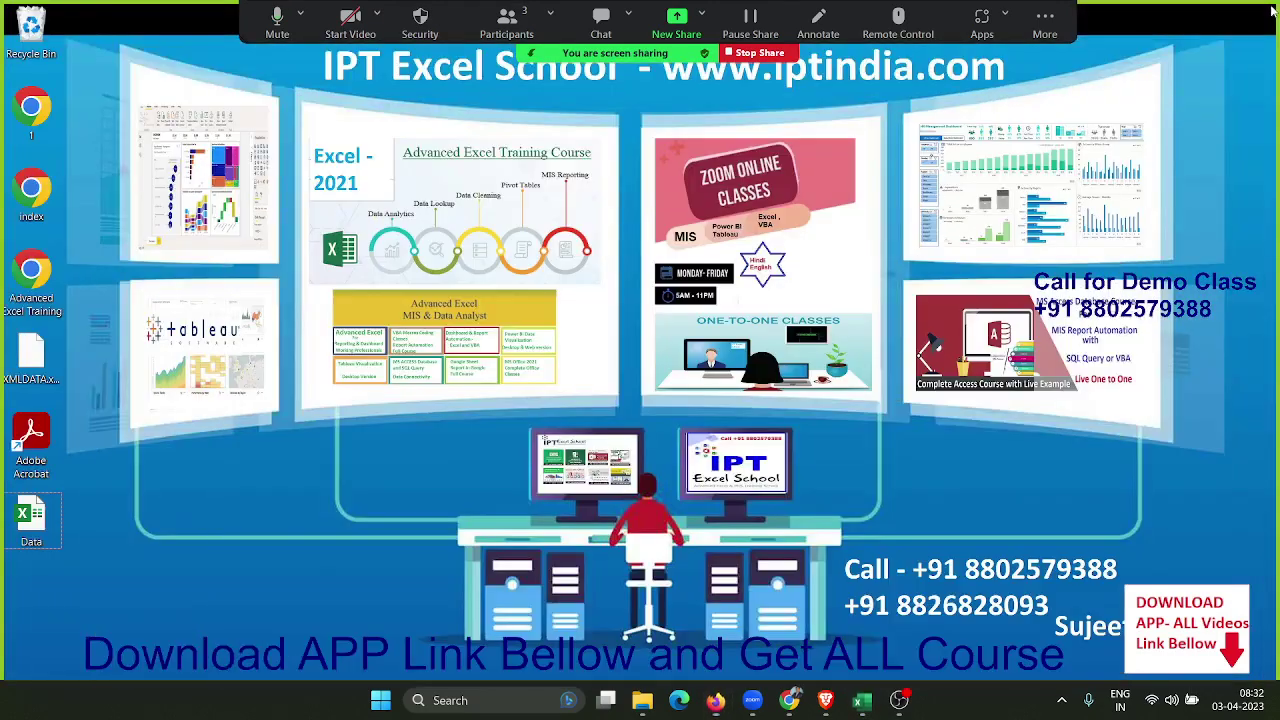
{"action": "left_click", "coordinate": [1260, 18]}
{"action": "right_click", "coordinate": [1024, 150]}
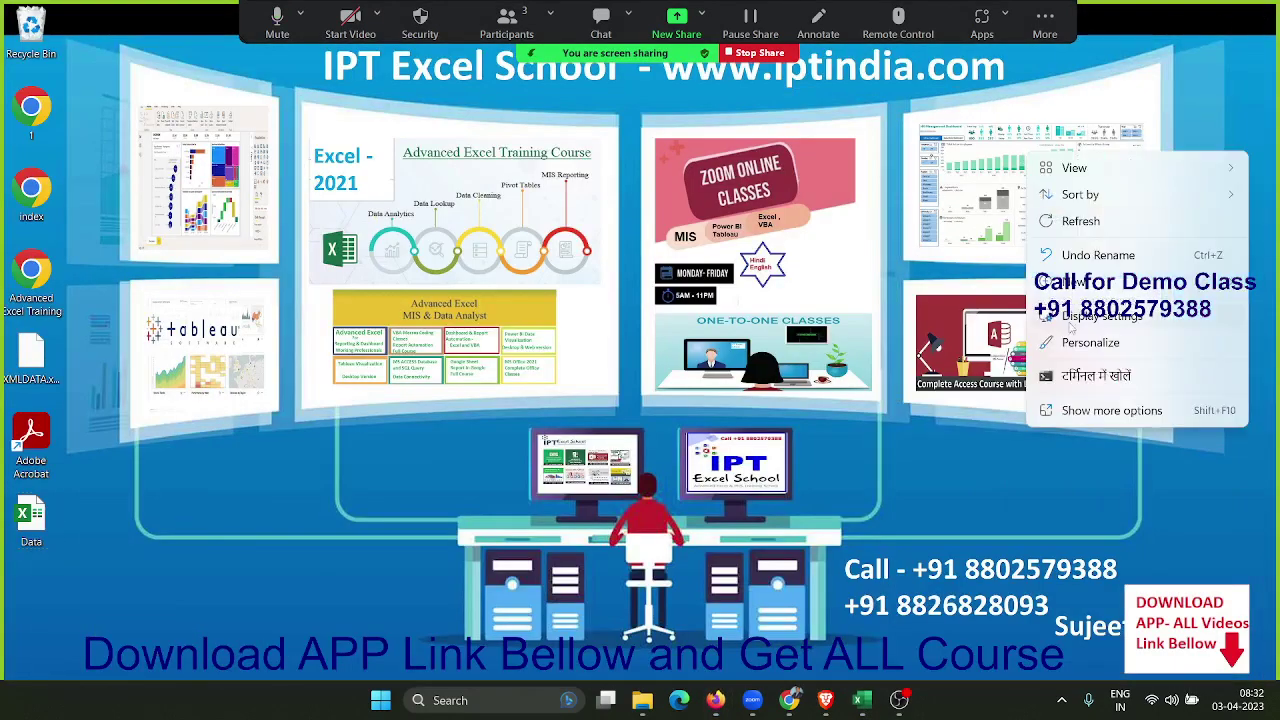
{"action": "left_click", "coordinate": [1085, 222]}
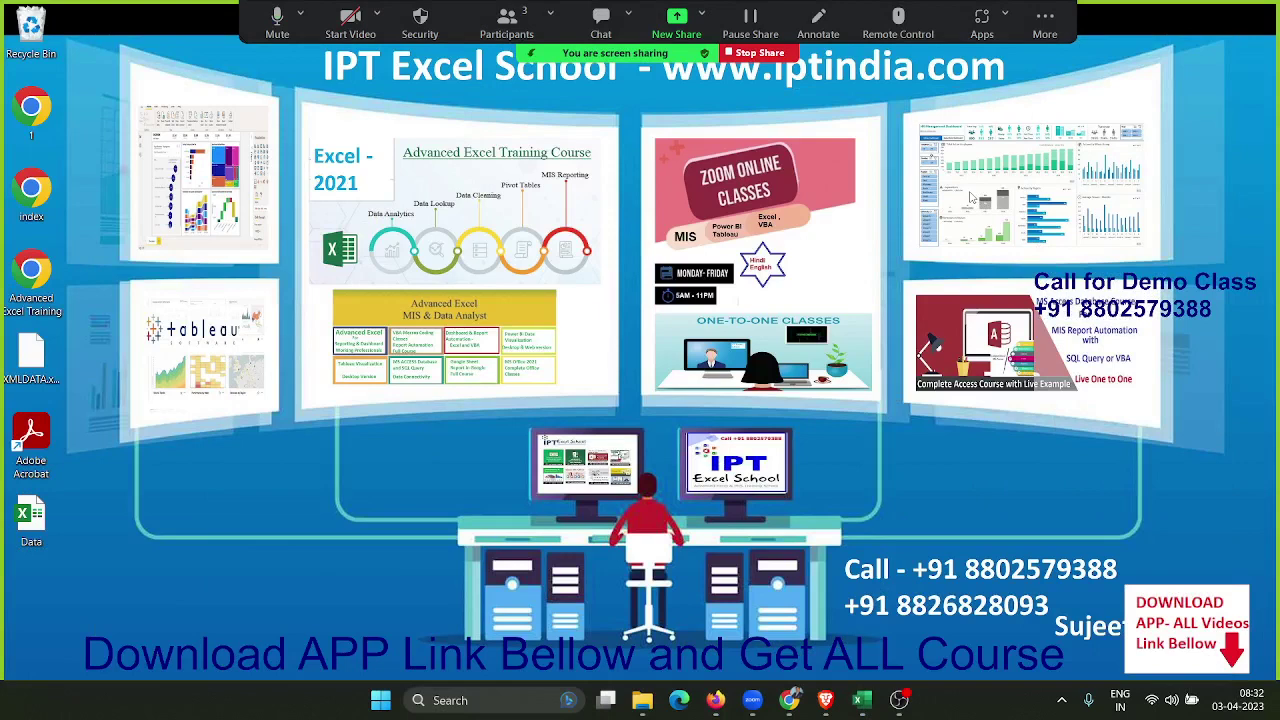